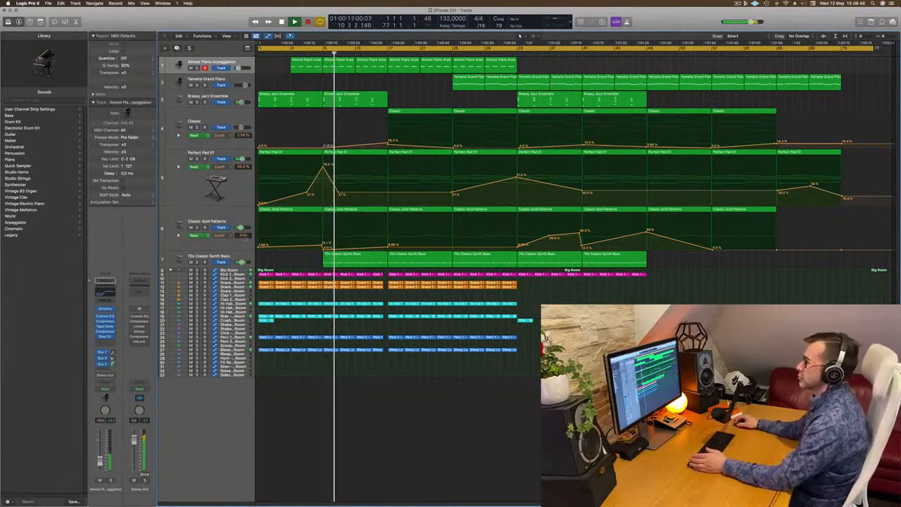
Step: Audition the Classic, Perfect Pad 01 and Classic Acid Patterns tracks by soloing and unsoloing each in turn
click(232, 257)
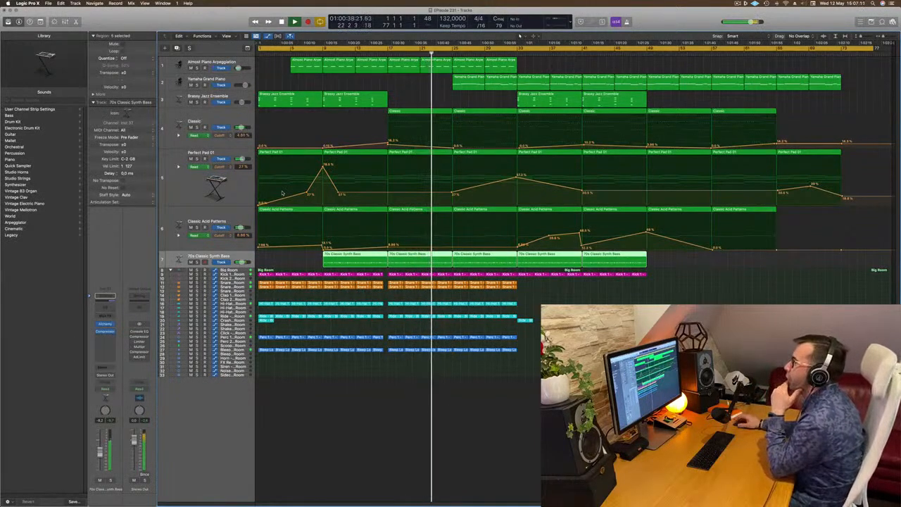
click(245, 62)
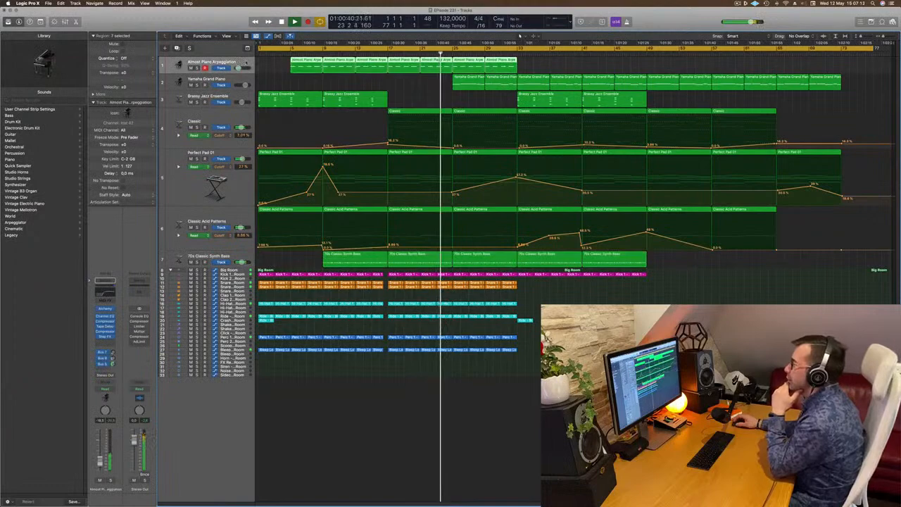
click(197, 127)
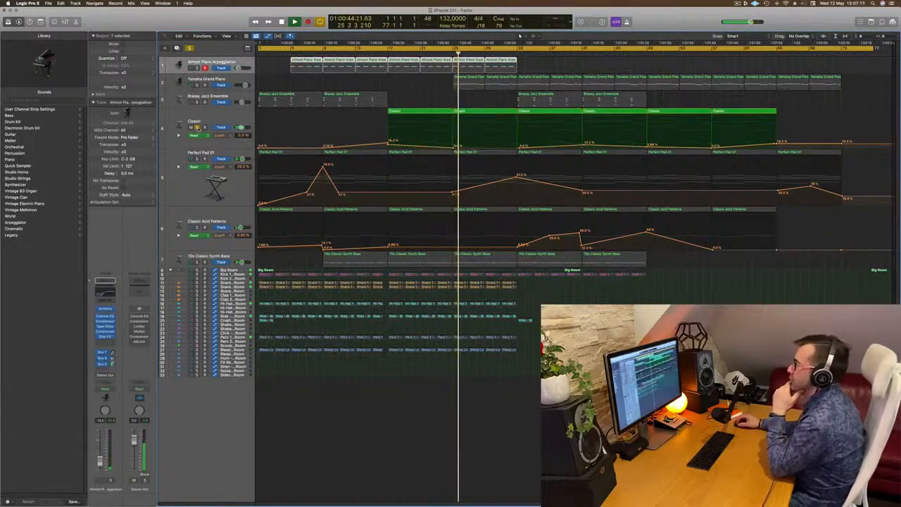
click(197, 128)
click(207, 137)
click(197, 159)
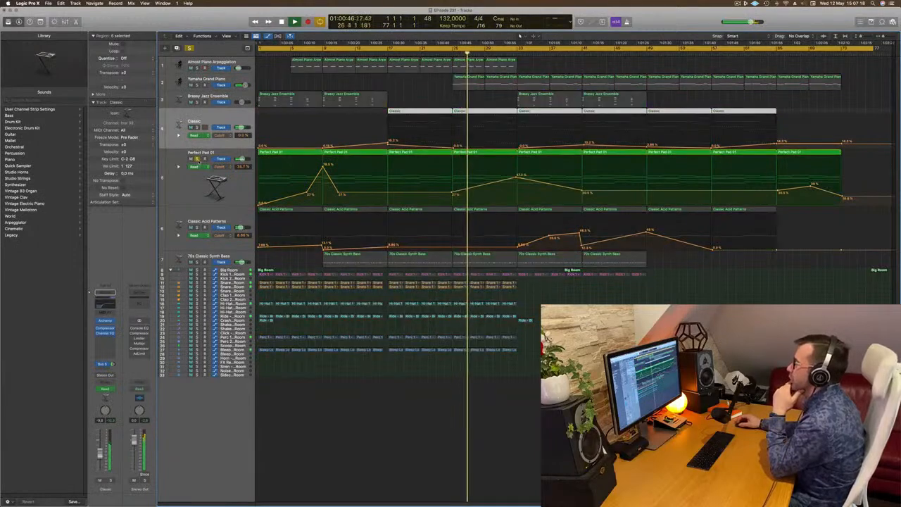
click(197, 159)
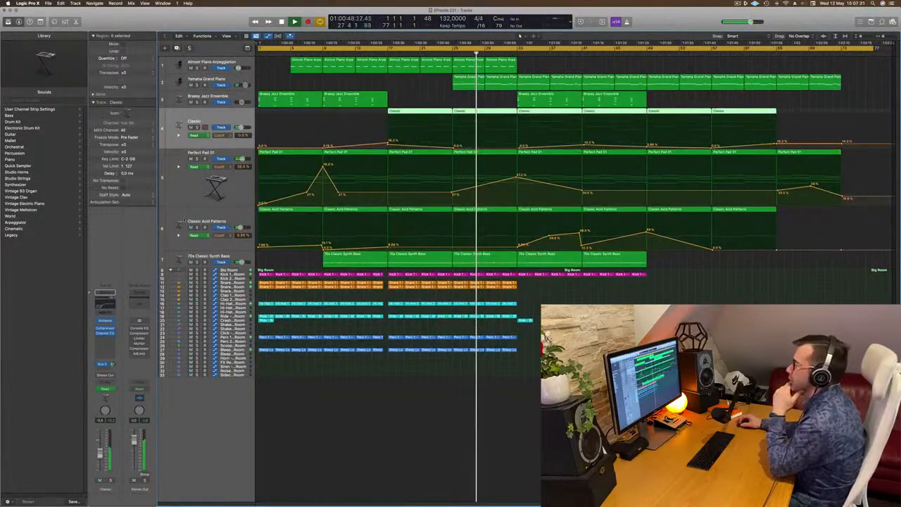
click(197, 227)
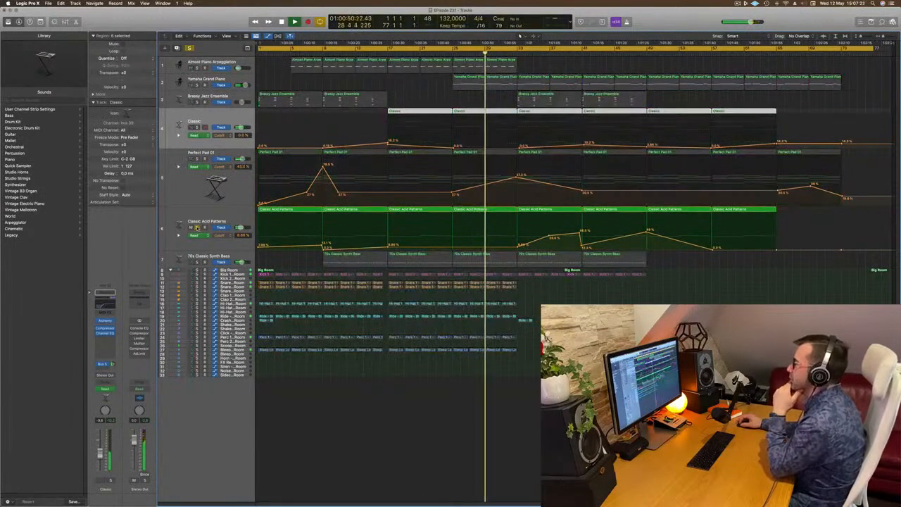
click(197, 228)
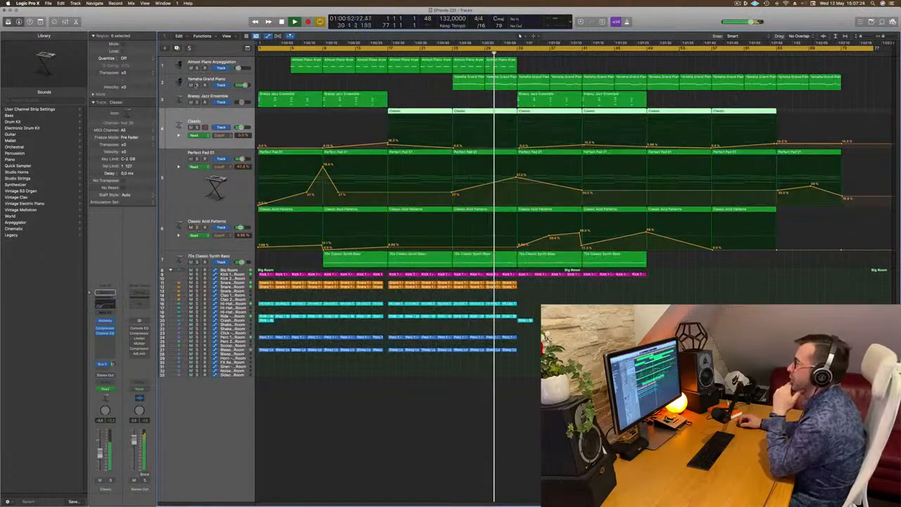
Step: Solo and unsolo the Yamaha Grand Piano and Brassy Jazz Ensemble tracks one after the other during playback
click(197, 85)
click(219, 80)
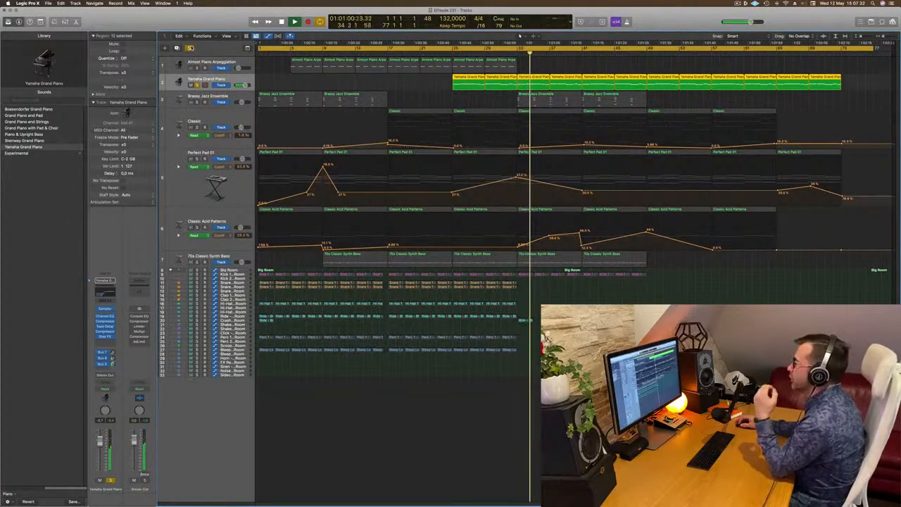
key(super+a)
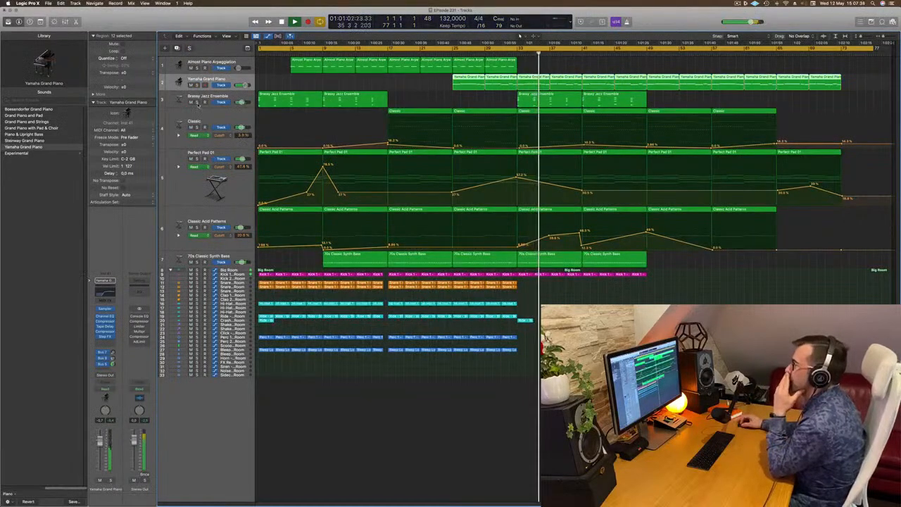
click(197, 102)
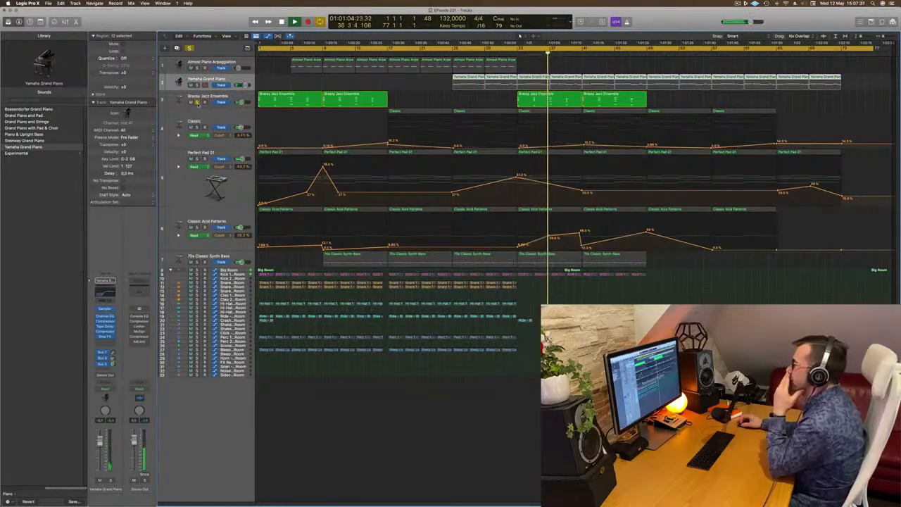
click(198, 102)
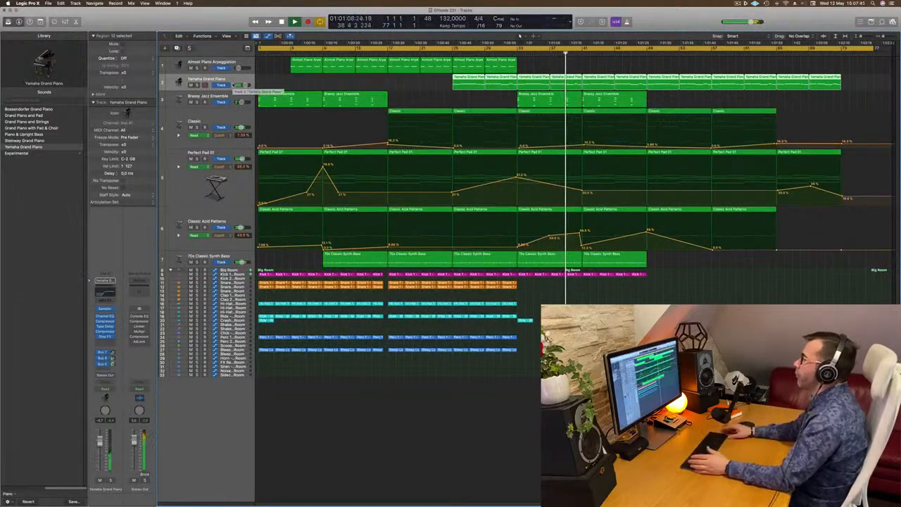
click(224, 220)
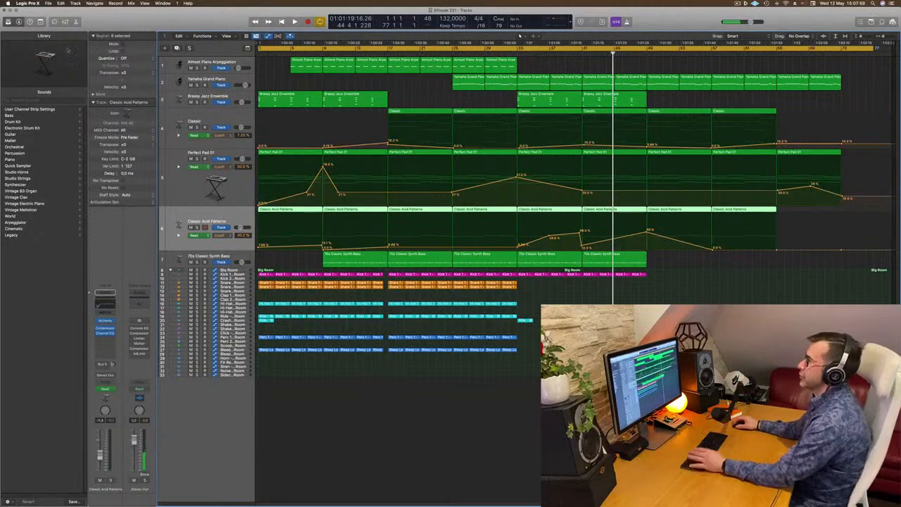
Step: Set the cycle range to bars 1–17 and repeat that section across all tracks to double the intro
click(269, 81)
key(Return)
key(space)
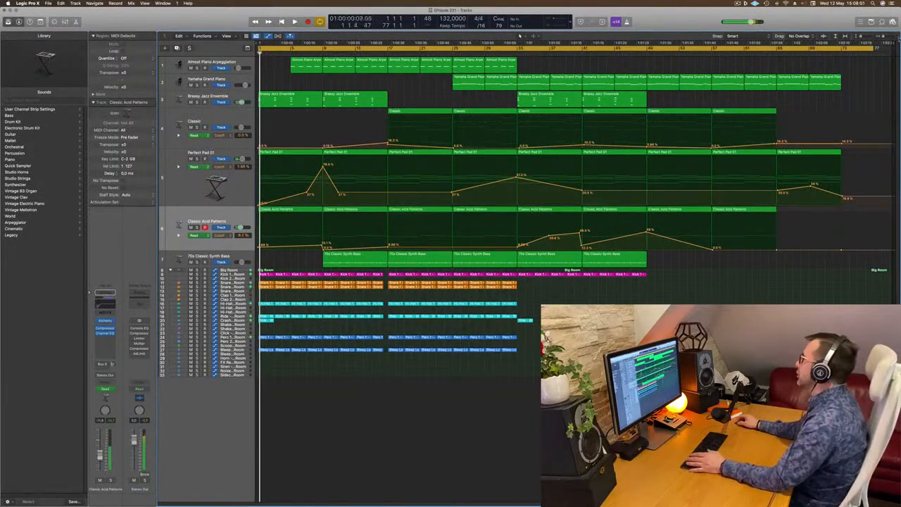
drag(875, 47, 388, 82)
key(super+r)
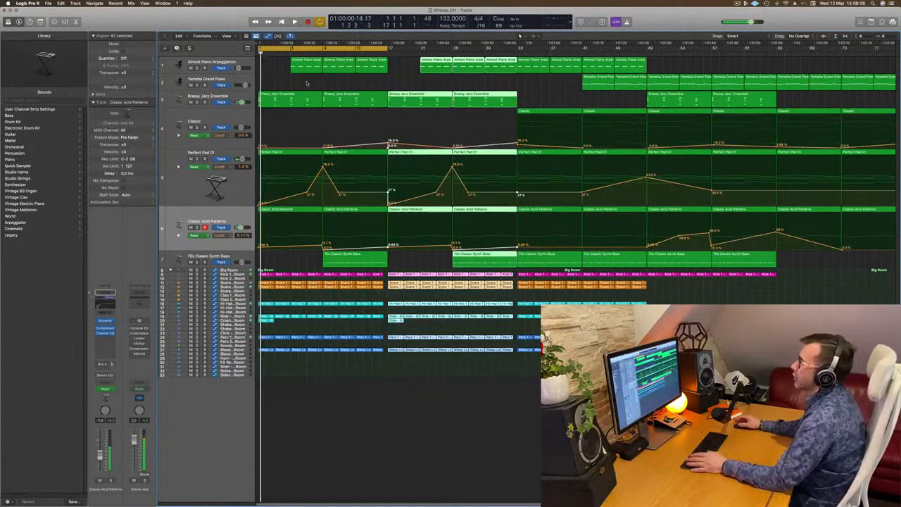
Step: Delete the Brassy Jazz Ensemble region at bar 1 and the Almost Piano Arpeggiation regions before bar 17
click(284, 96)
key(BackSpace)
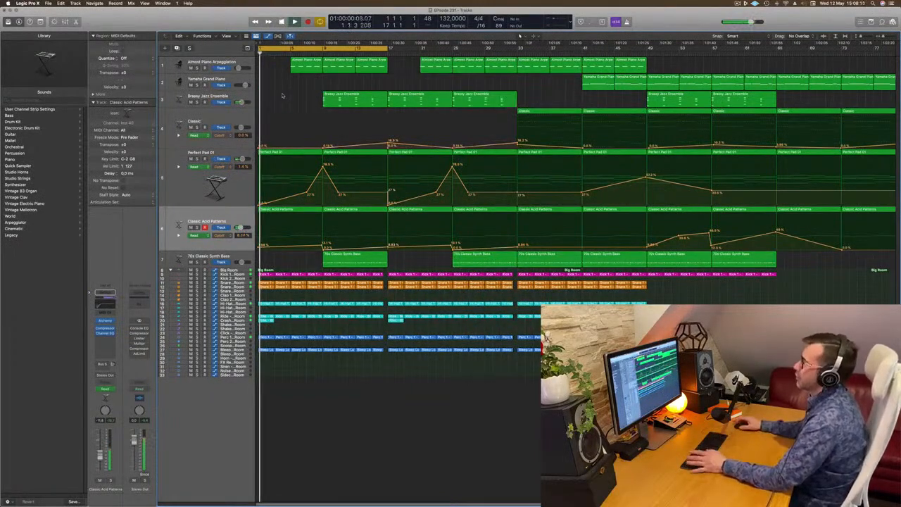
drag(285, 72, 381, 71)
key(BackSpace)
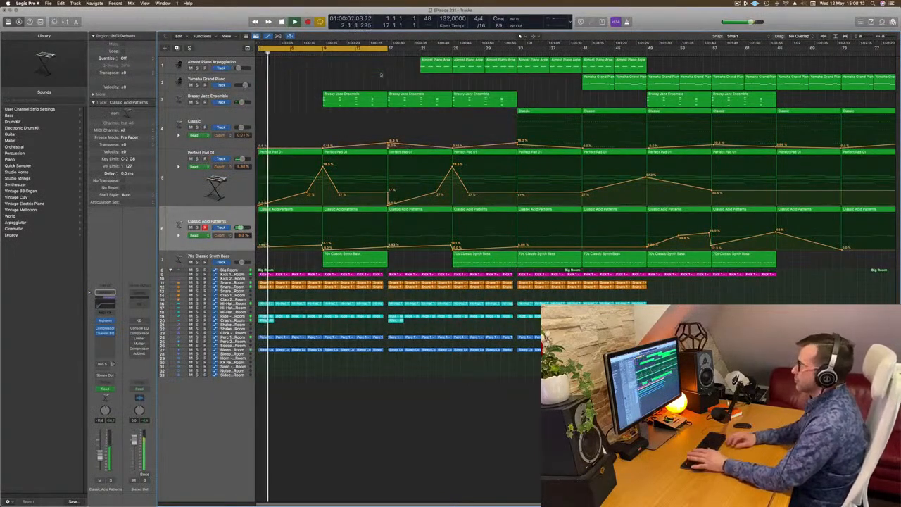
key(Return)
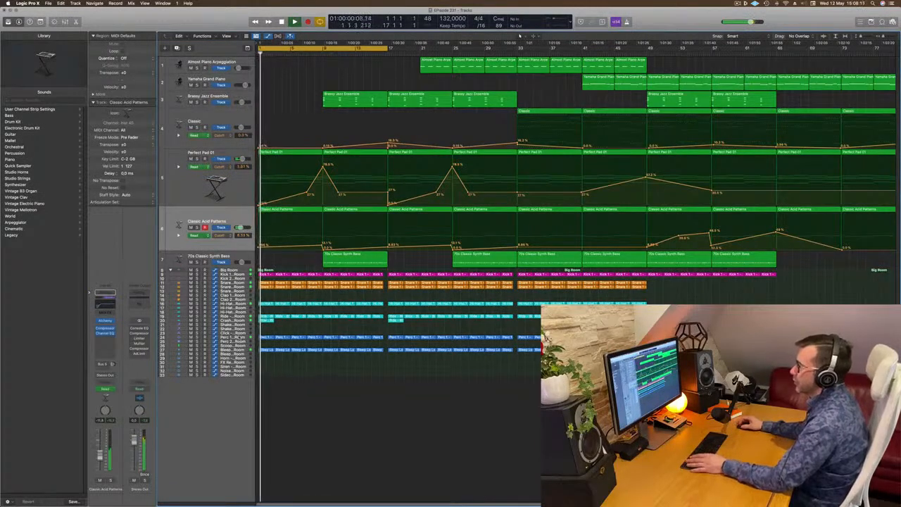
Step: Solo the Perc 1, Bleep Low and Snare 1 tracks of the Big Room kit in turn to hear each alone
click(238, 337)
click(198, 337)
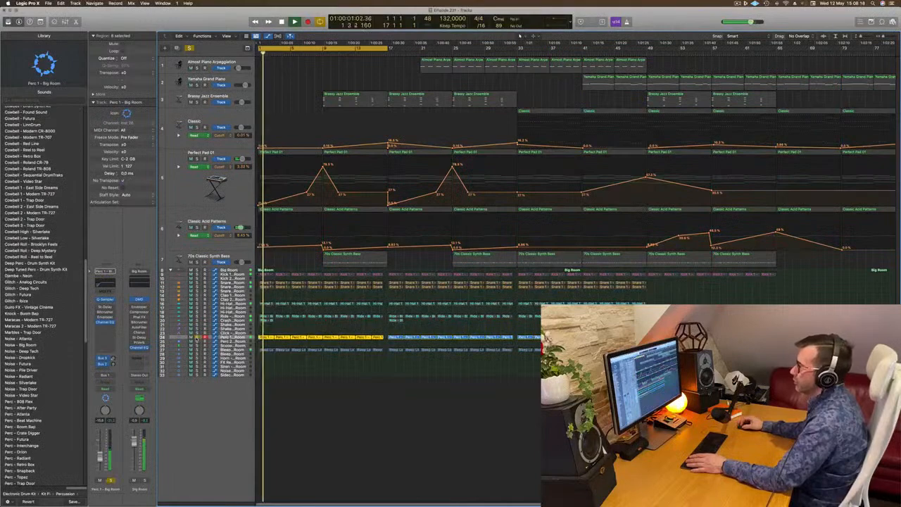
click(197, 338)
click(197, 350)
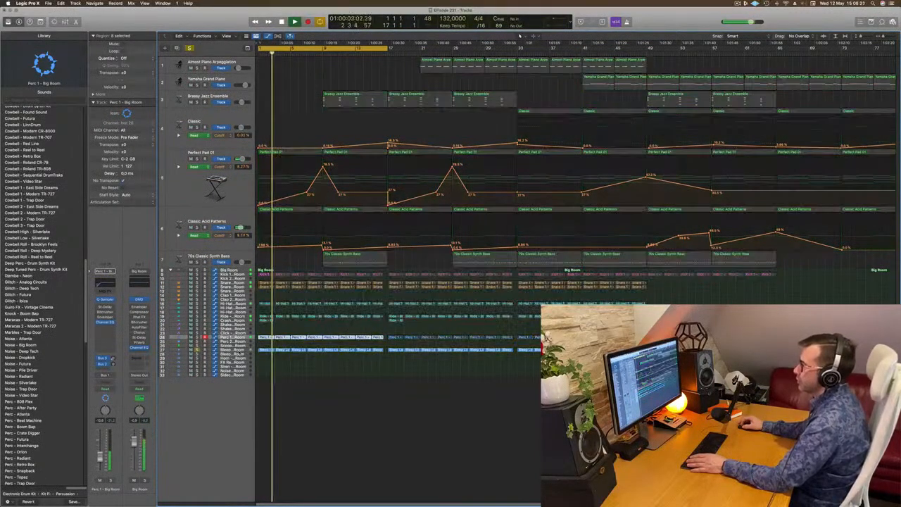
click(236, 349)
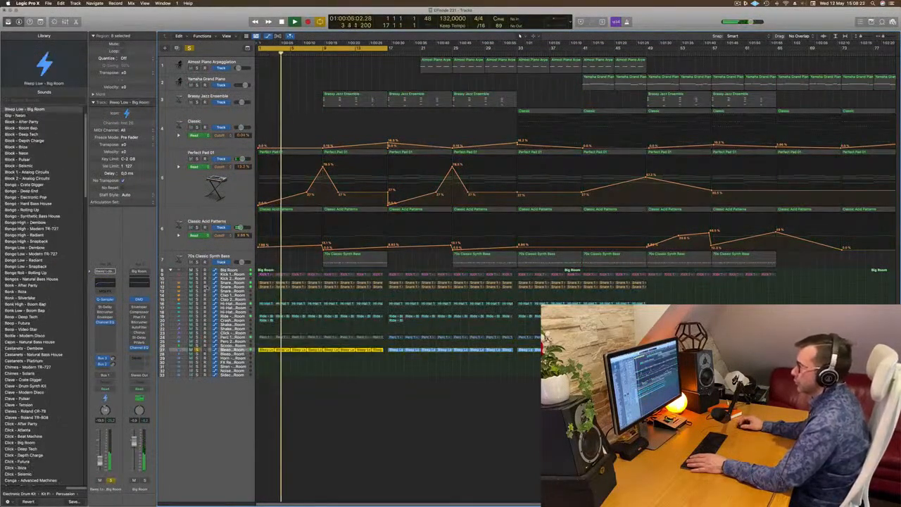
click(197, 288)
click(197, 350)
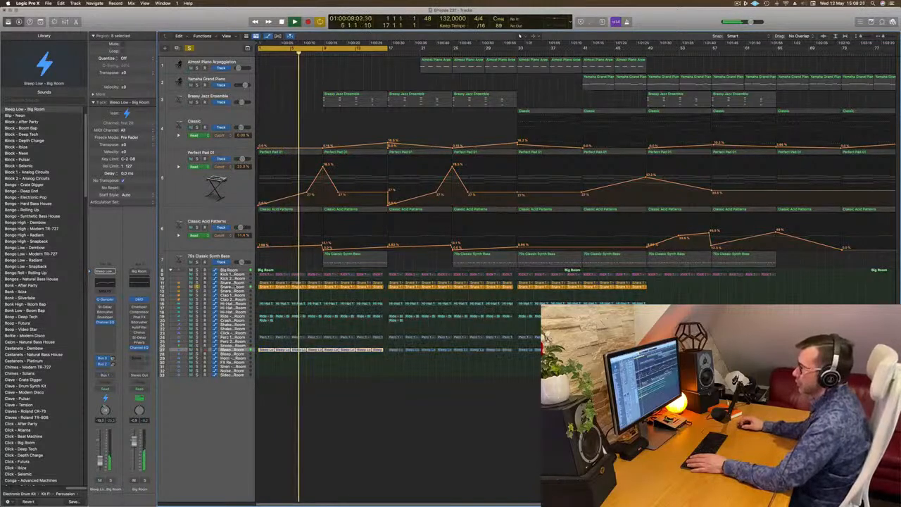
Step: Inspect the Step FX plug-in on the soloed Snare 1 track, close it, and clear the solo
click(237, 287)
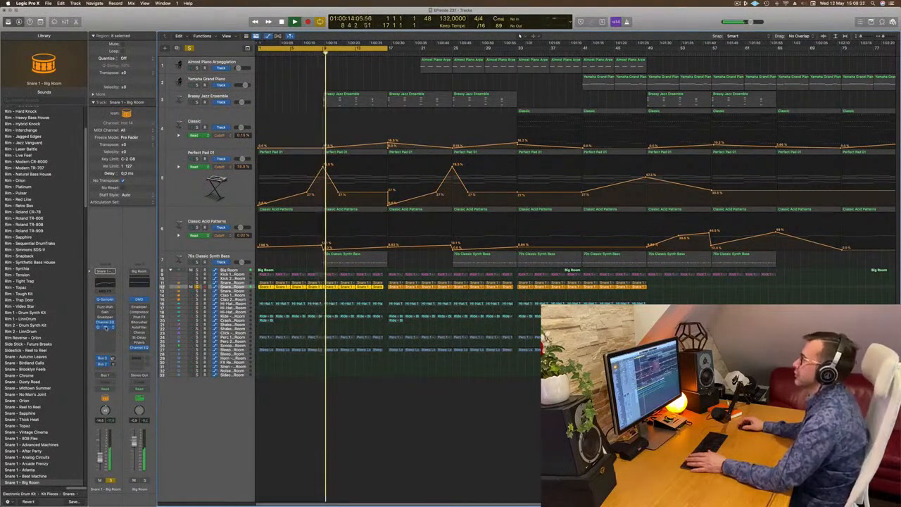
click(106, 327)
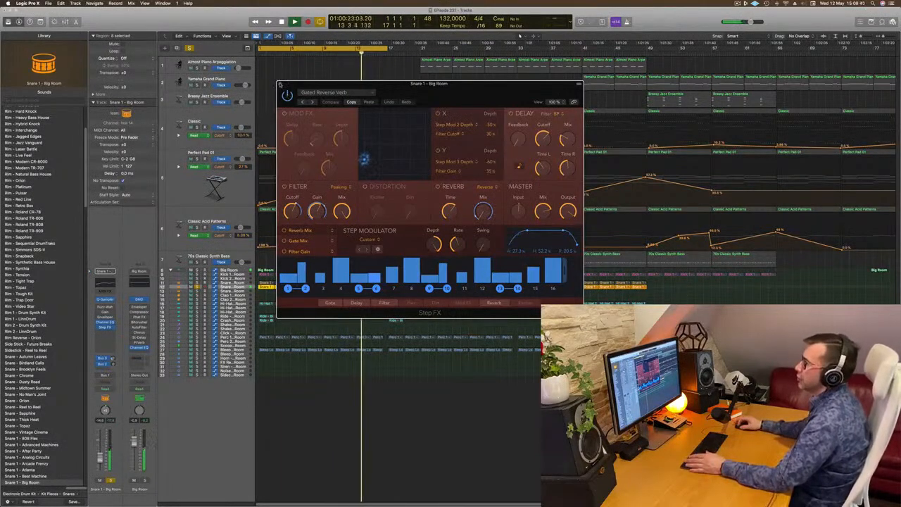
click(280, 84)
key(Return)
click(322, 408)
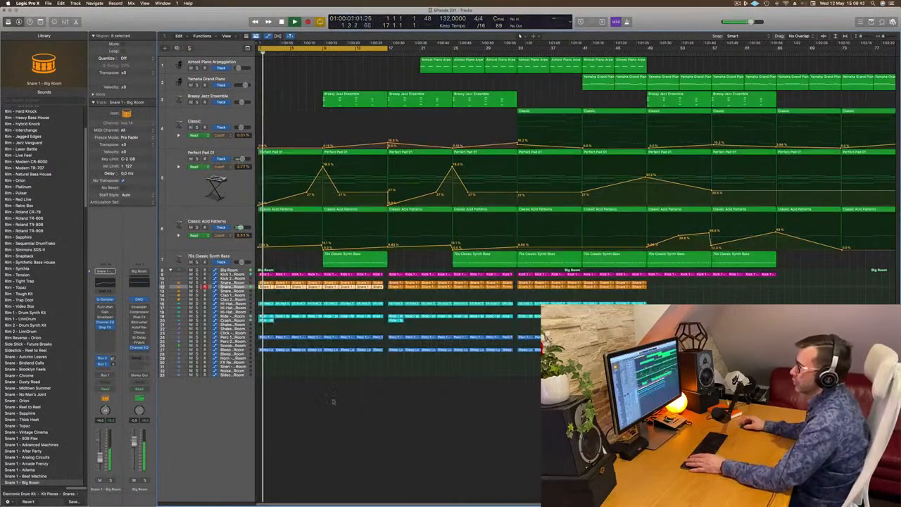
Step: Delete the Brassy Jazz Ensemble region at bar 9
key(super+Right)
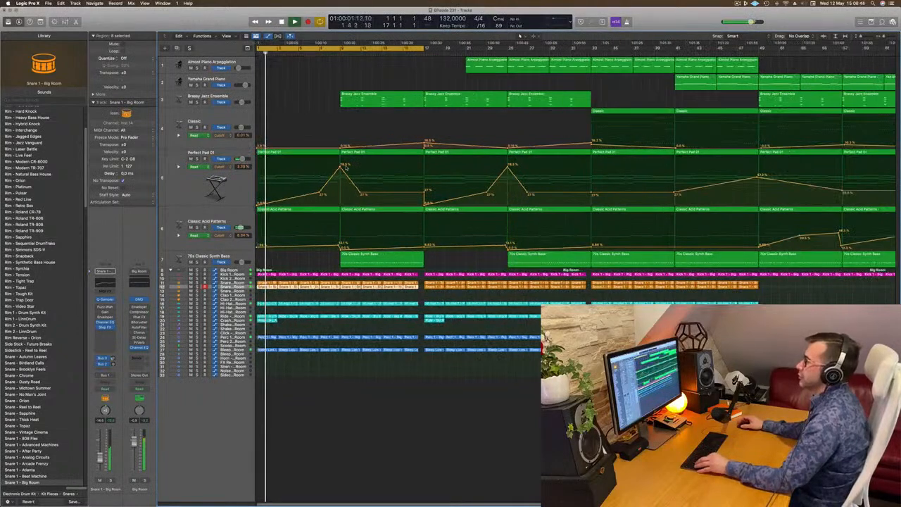
key(super+Left)
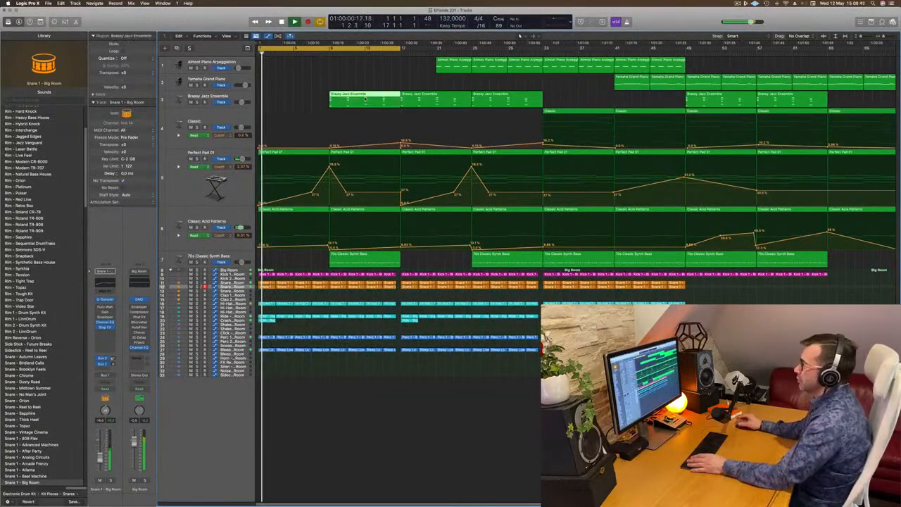
key(Delete)
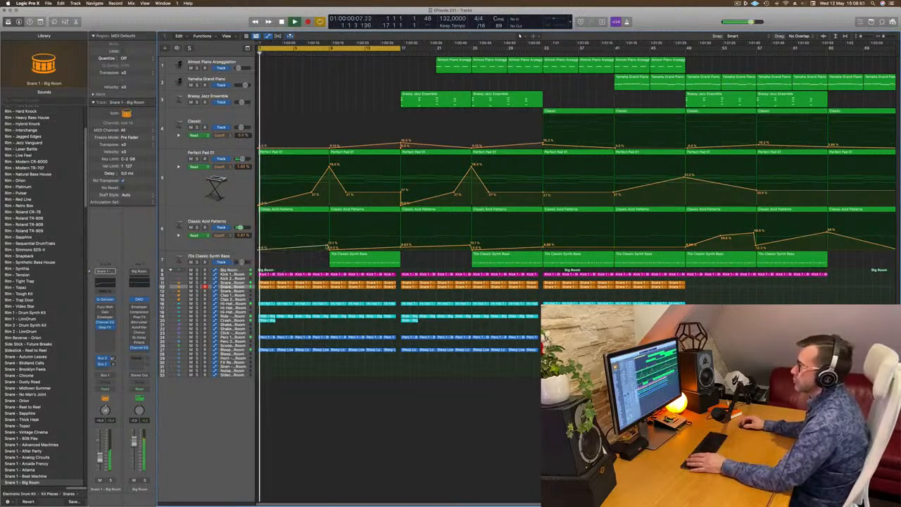
Step: Lower the Classic Acid Patterns cutoff automation at bar 9 to 0.0% and delete that track's first region
drag(328, 247, 328, 250)
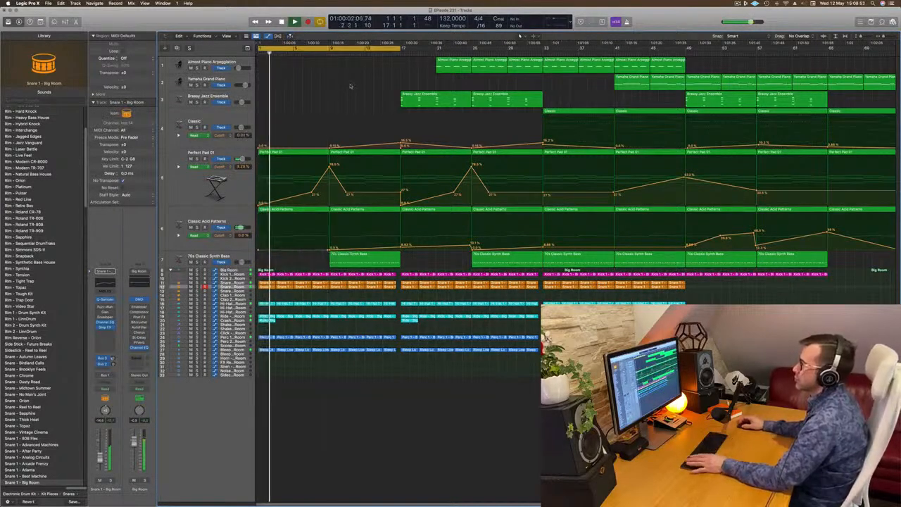
click(246, 199)
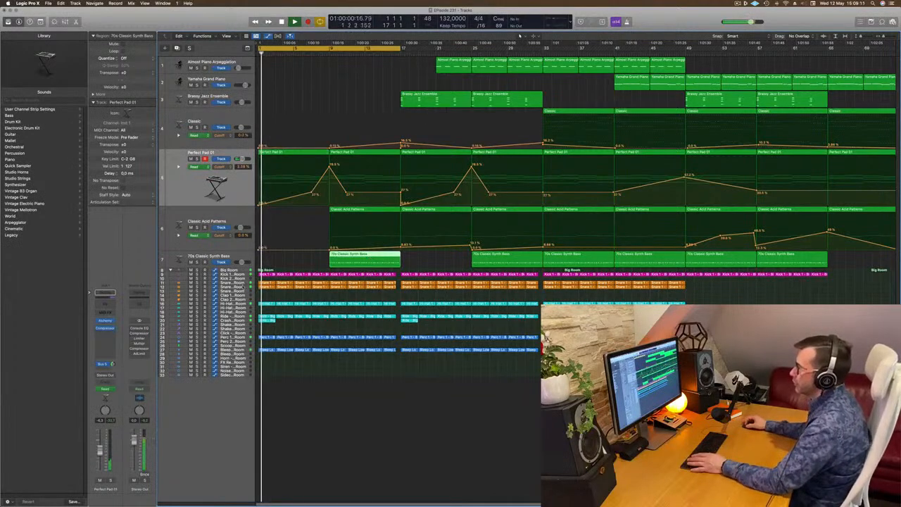
Step: Show the toolbar and enlarge the Snare 1 - Big Room track with track zoom
click(244, 287)
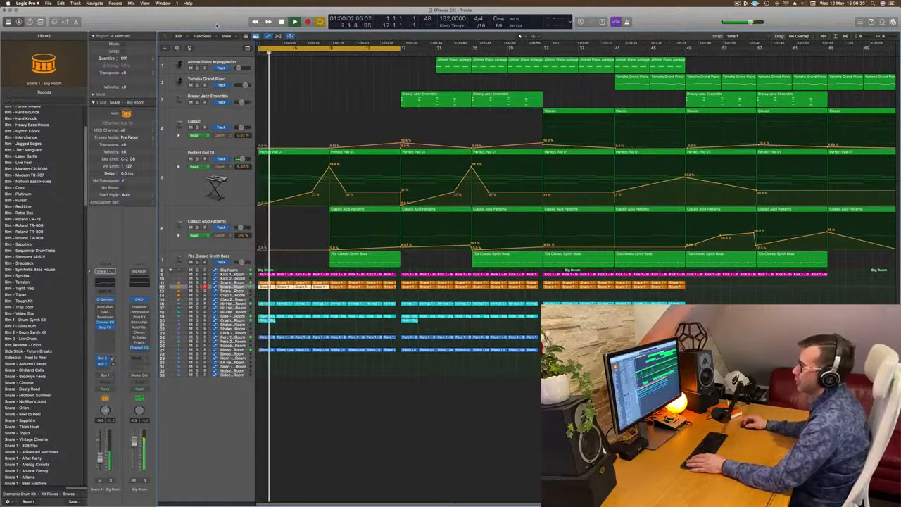
key(ctrl+alt+super+t)
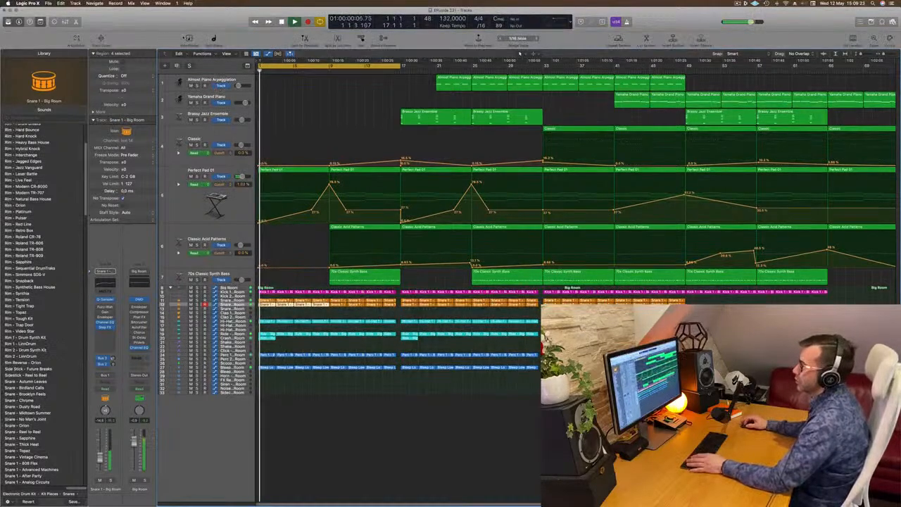
key(ctrl+z)
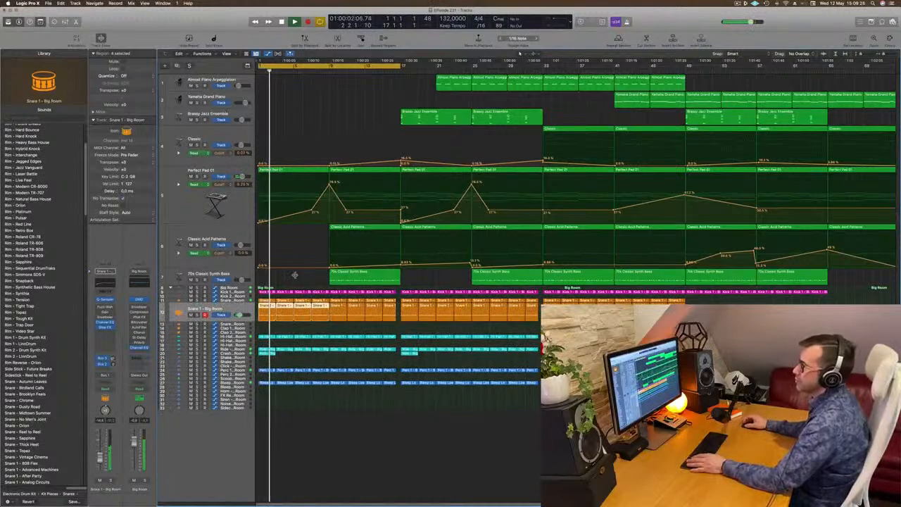
key(ctrl+z)
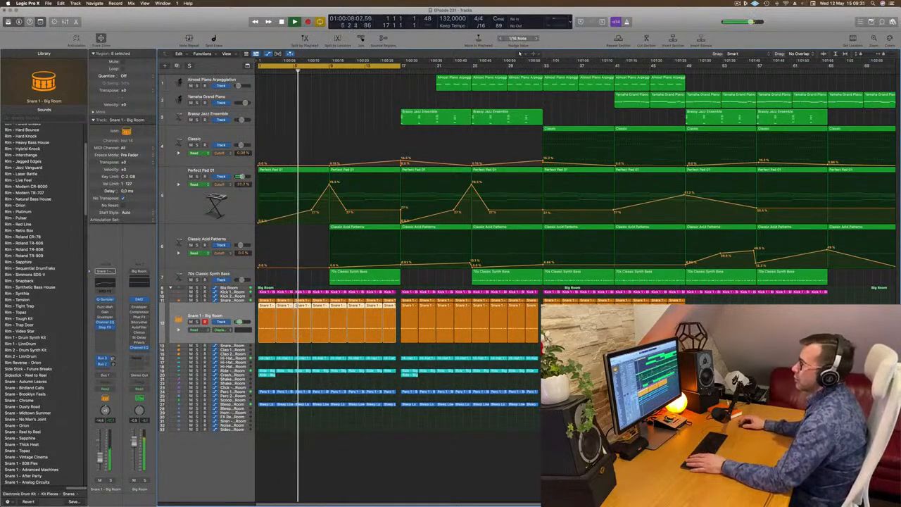
Step: Stop playback and open the first Perfect Pad 01 region in the Piano Roll editor
click(281, 109)
key(space)
key(space)
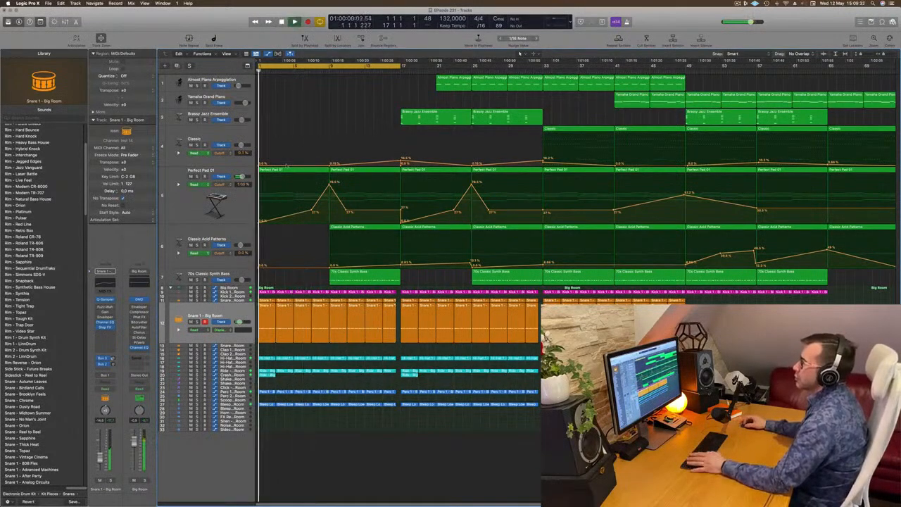
key(space)
click(298, 171)
double_click(298, 172)
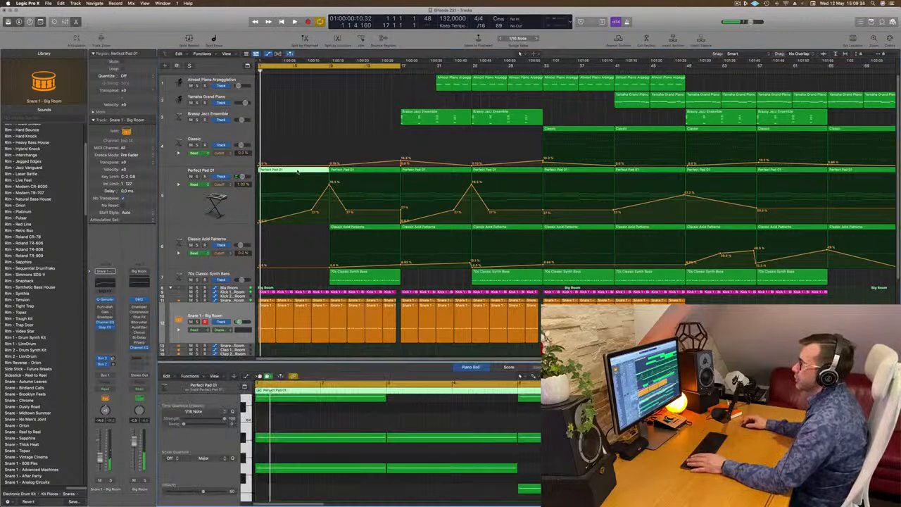
Step: Delete every note after the first chord in the first Perfect Pad 01 region
scroll(357, 438, up, 10)
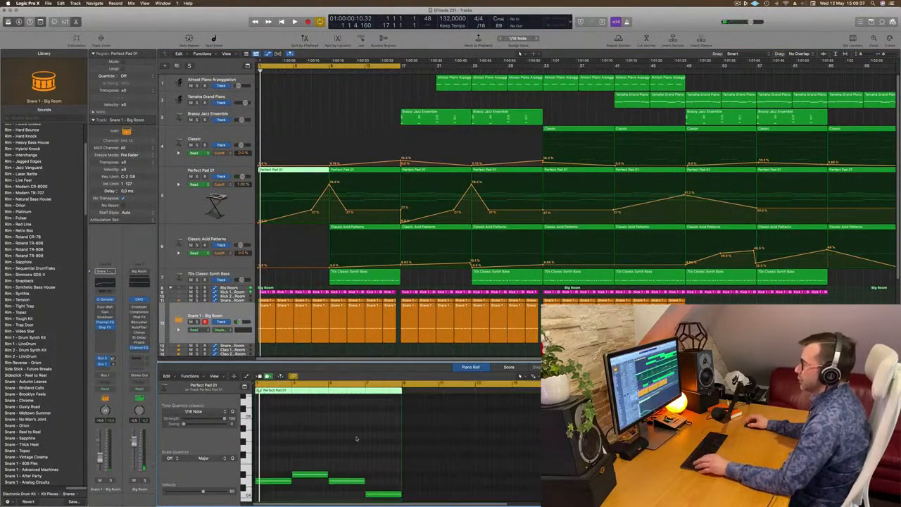
scroll(314, 414, down, 8)
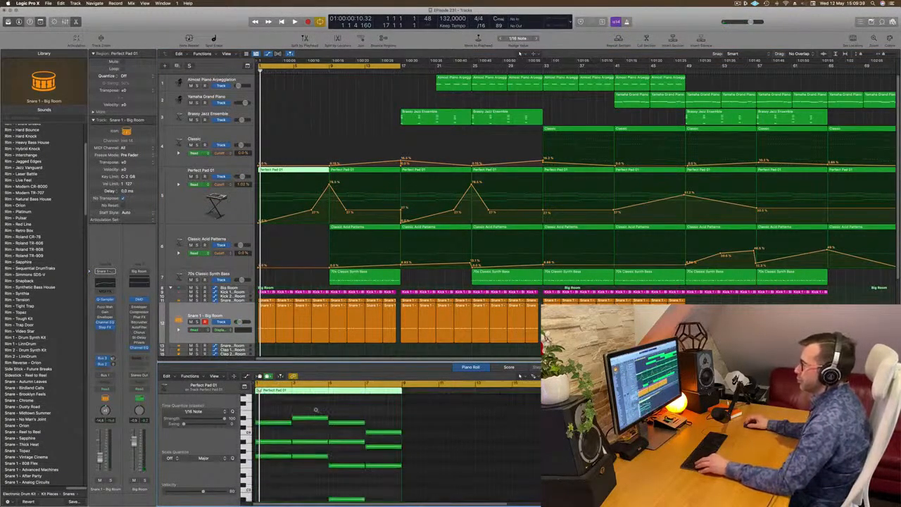
scroll(316, 410, down, 3)
drag(337, 449, 400, 497)
key(Delete)
Step: Repeat the first chord's four notes across the Perfect Pad 01 region and play it back
drag(310, 405, 268, 501)
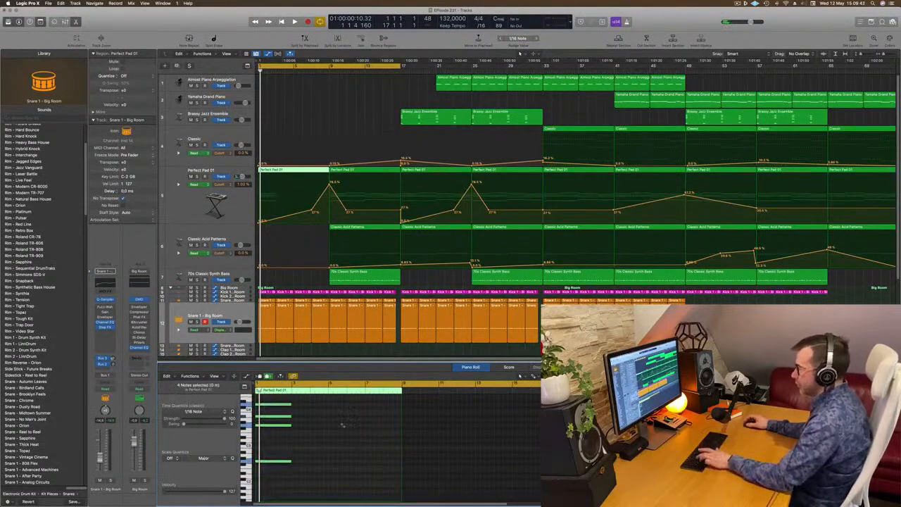
key(super+r)
key(space)
Step: Lower the Perfect Pad 01 cutoff peak at bar 9 to about 38%, smooth the rise leading to it, and replay from the start
super+double_click(330, 176)
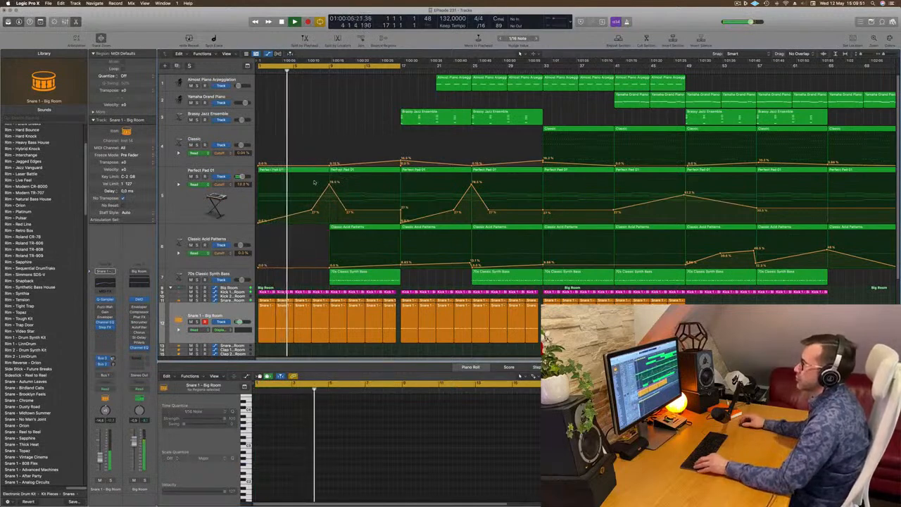
key(super+Left)
key(super+Right)
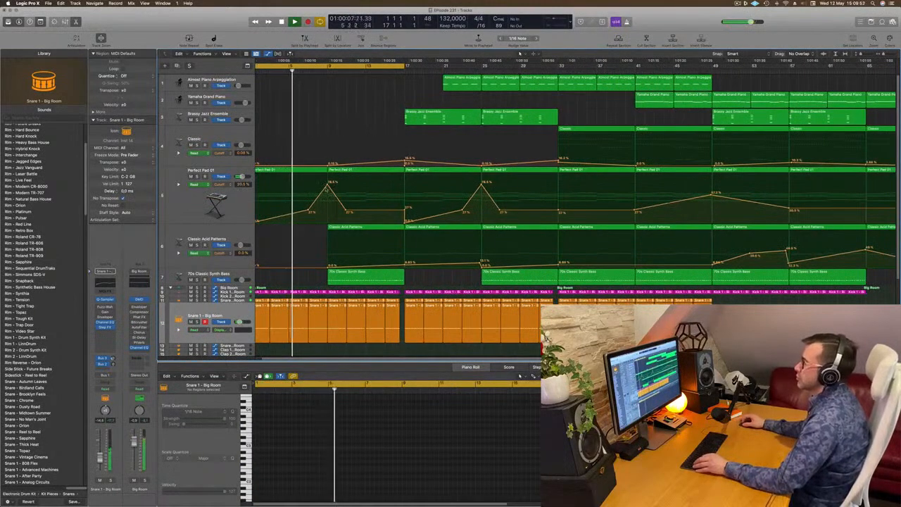
drag(327, 185, 327, 205)
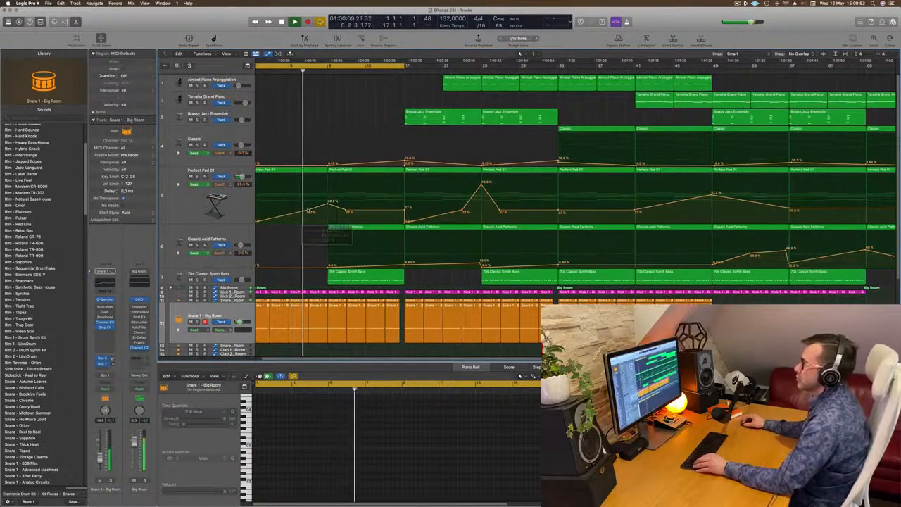
key(Return)
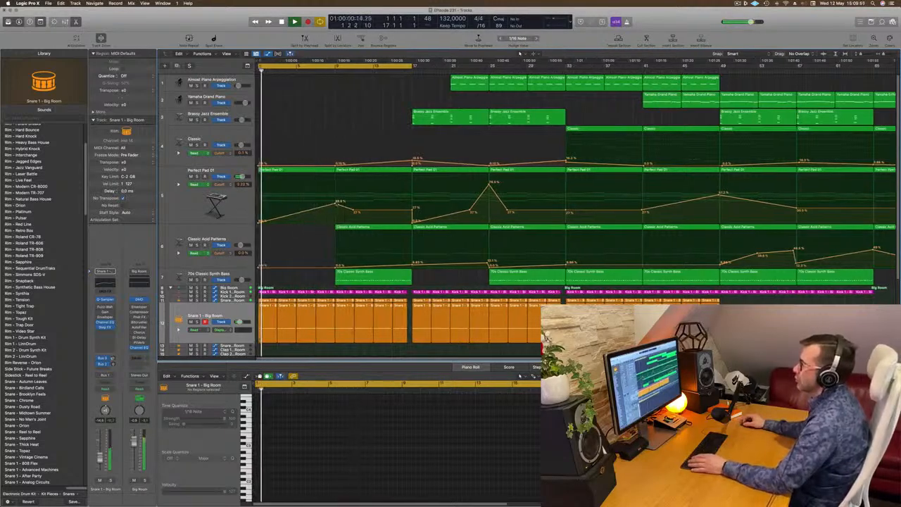
Step: Delete the Perfect Pad 01 and 70s Classic Synth Bass regions at bar 9
click(380, 171)
key(Delete)
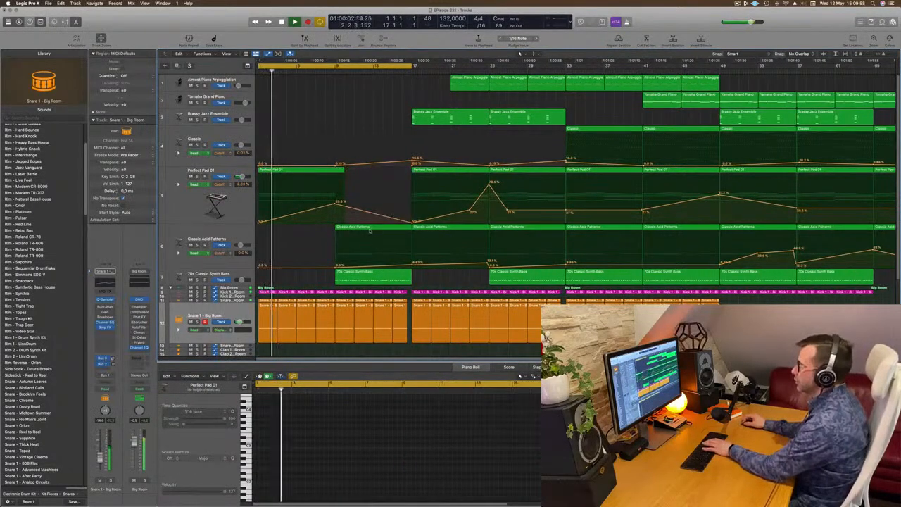
click(368, 229)
click(358, 284)
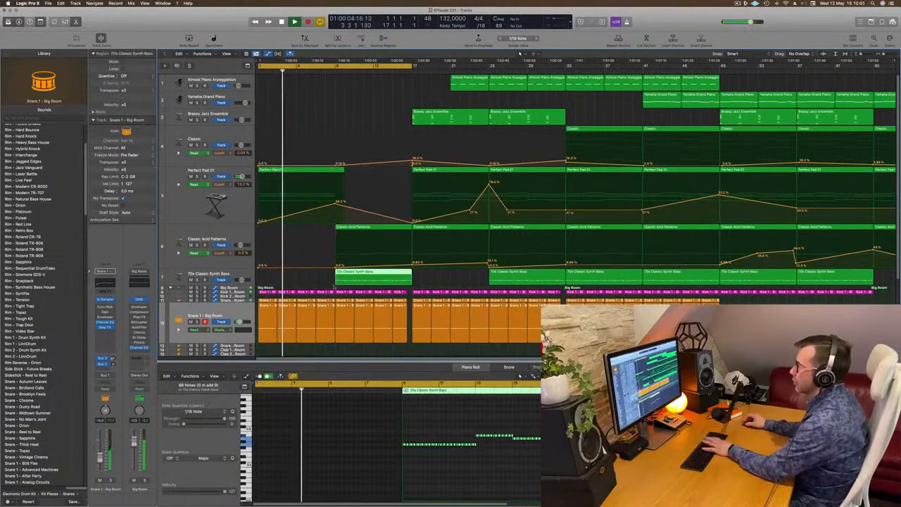
key(Delete)
click(376, 228)
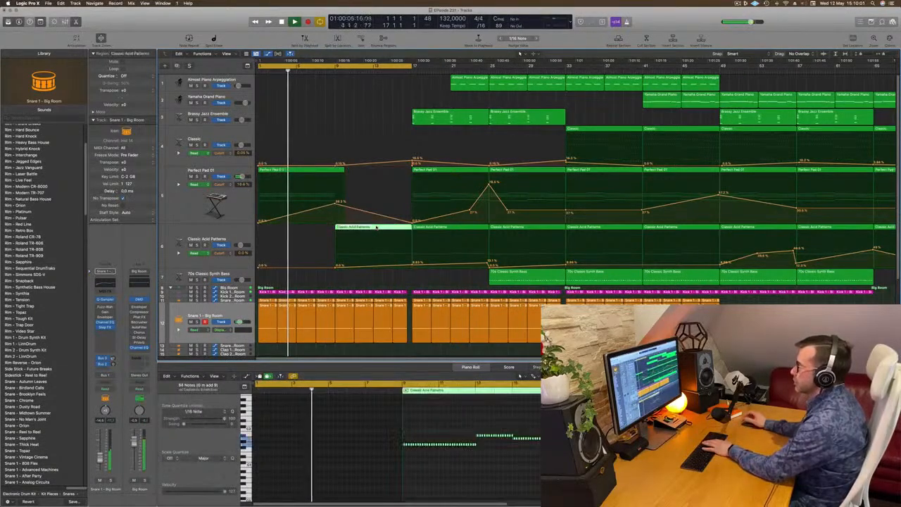
Step: Trim the first Perfect Pad 01 region to end at bar 9 and copy it with its automation to bar 9
click(334, 169)
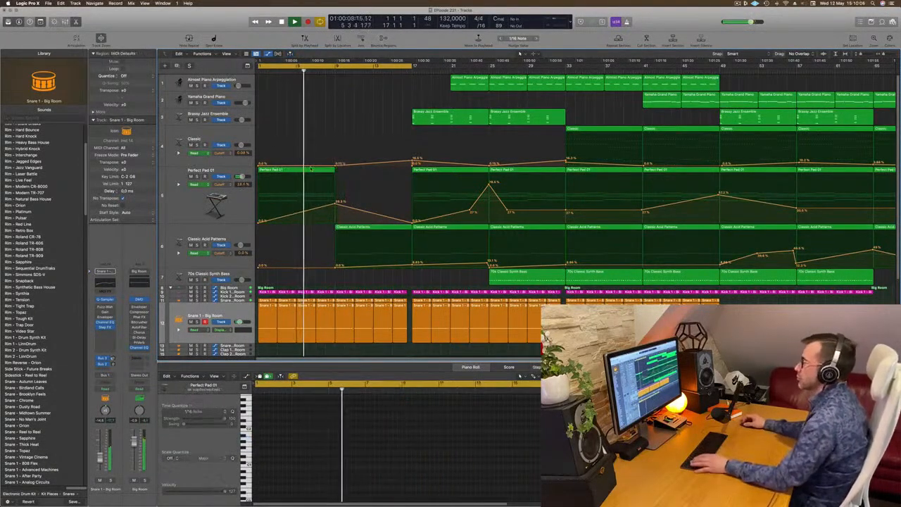
drag(295, 170, 366, 177)
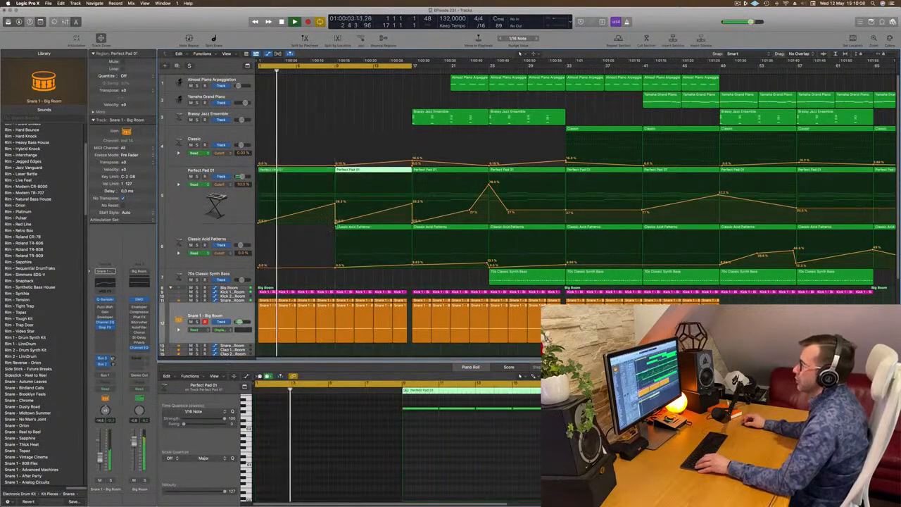
Step: Reshape the Perfect Pad 01 cutoff automation into a continuous rise from bar 1 to bar 17, with the bar 9 point at 21.8%
click(336, 210)
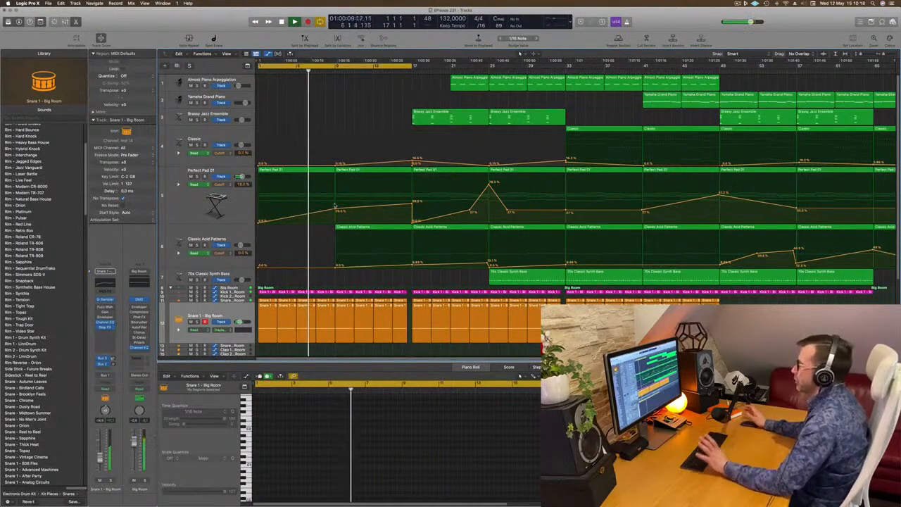
mouse_move(336, 213)
key(Return)
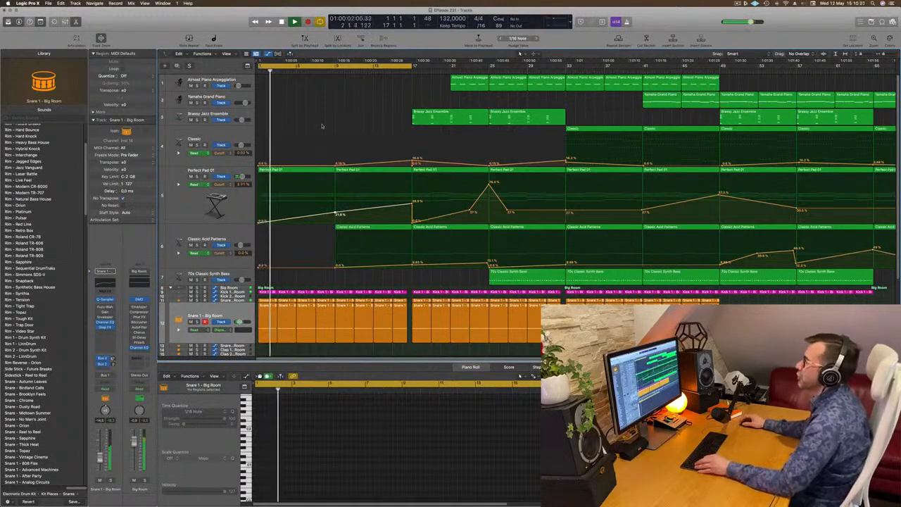
Step: Audition the Perc 1 - Big Room track in solo and delete its regions across bars 1 to 8
scroll(327, 116, down, 5)
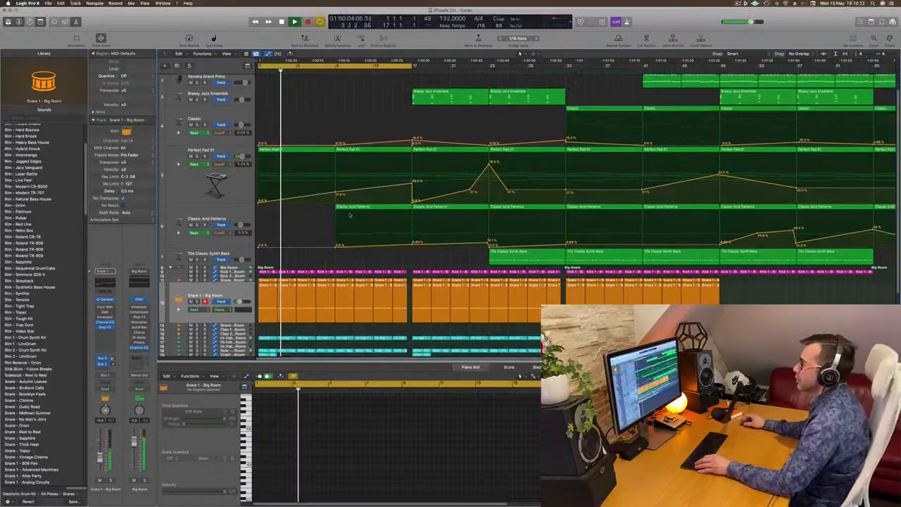
scroll(316, 275, down, 1)
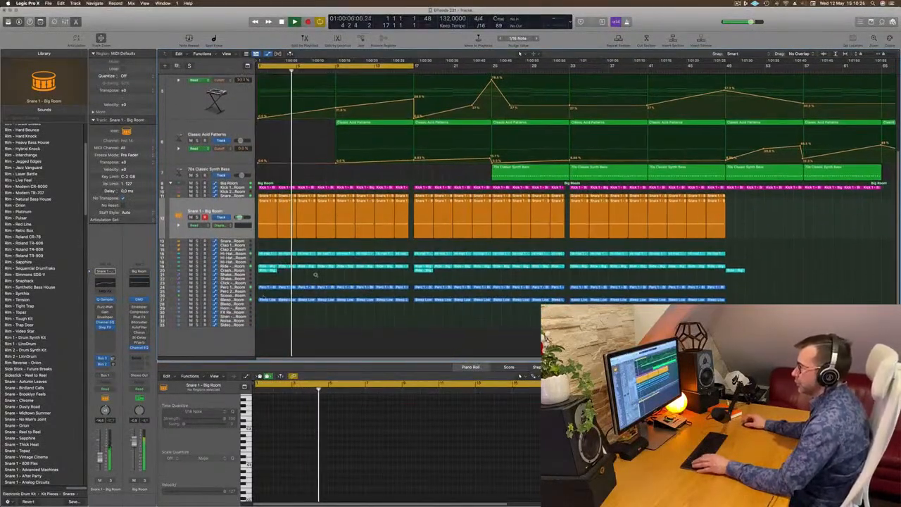
click(238, 287)
key(Return)
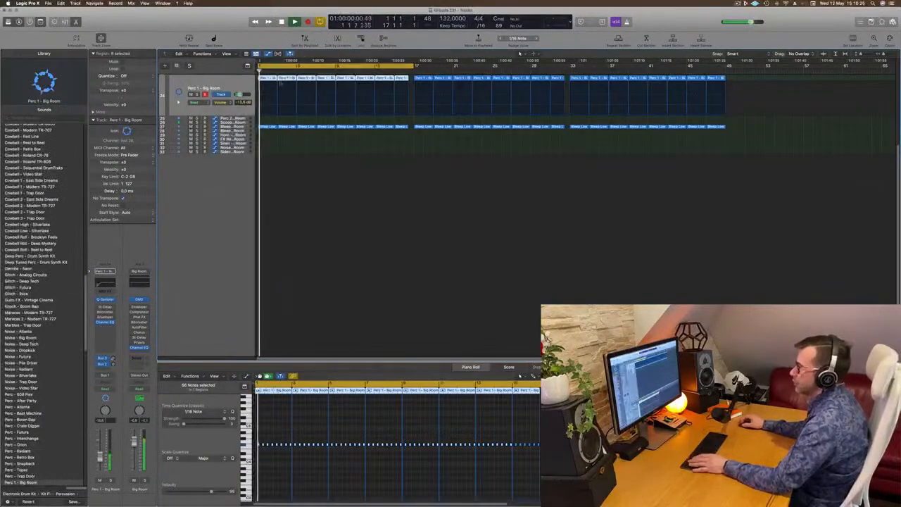
click(197, 95)
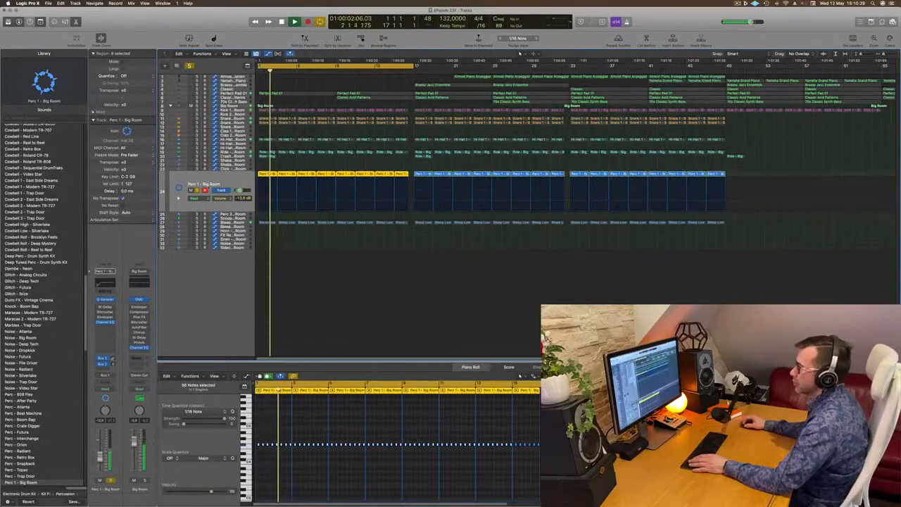
drag(268, 167, 315, 175)
key(Delete)
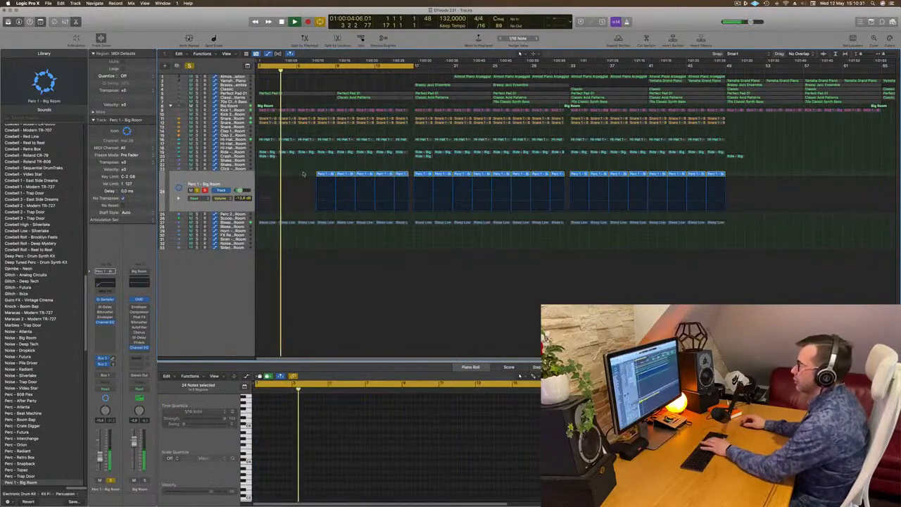
key(Delete)
key(s)
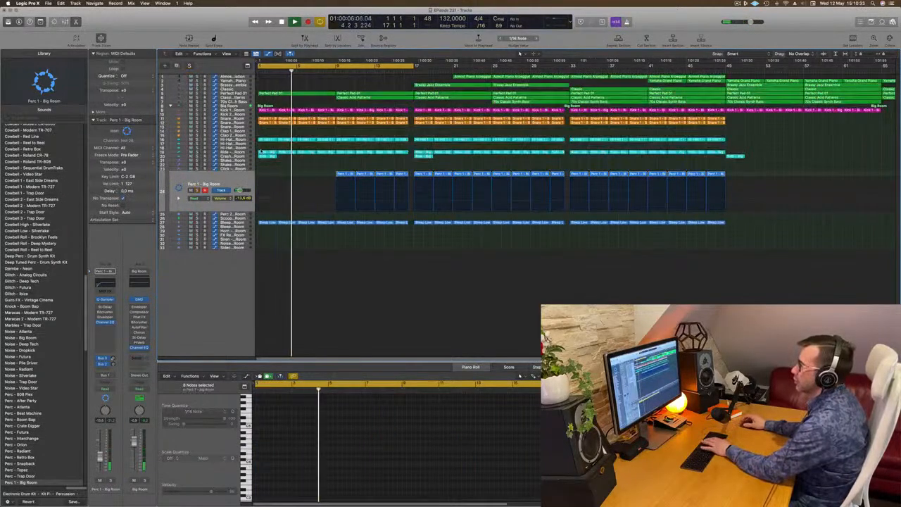
Step: Audition the Bleep Low - Big Room track in solo and delete its regions across bars 1 to 8
click(238, 223)
key(Return)
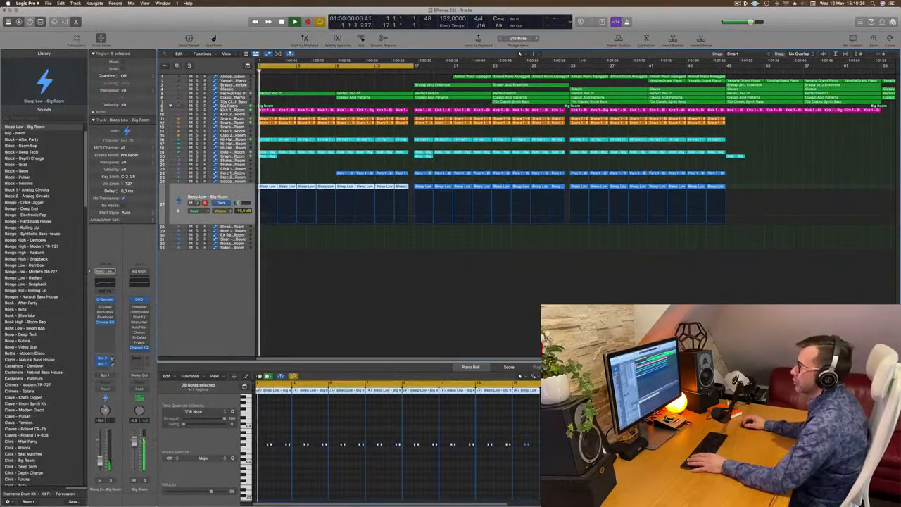
click(197, 203)
key(s)
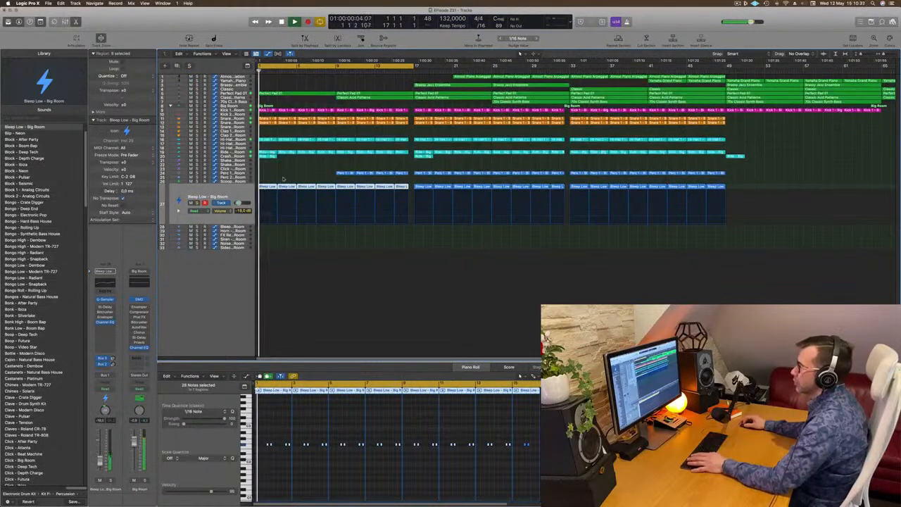
drag(273, 178, 317, 190)
key(Delete)
key(space)
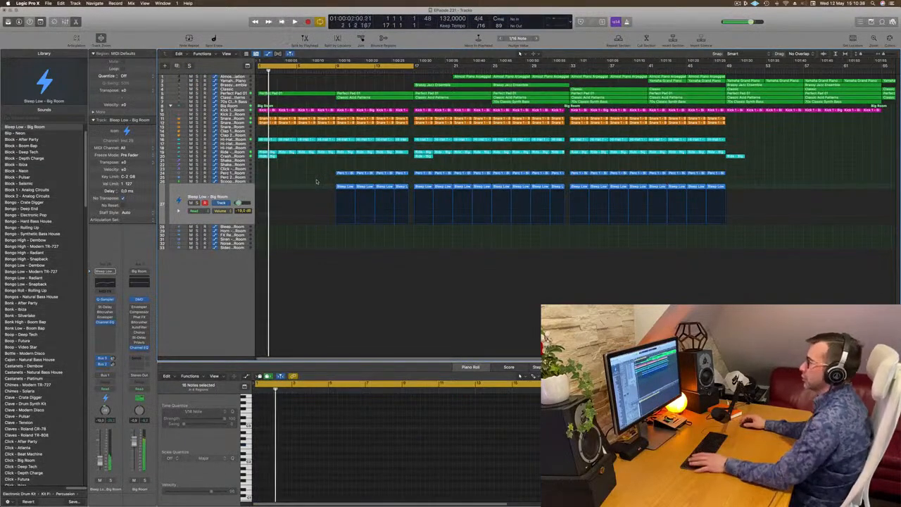
Step: Delete the Ride - Big Room regions across bars 1 to 16 and replay the intro from the start
scroll(307, 180, right, 4)
scroll(307, 179, left, 1)
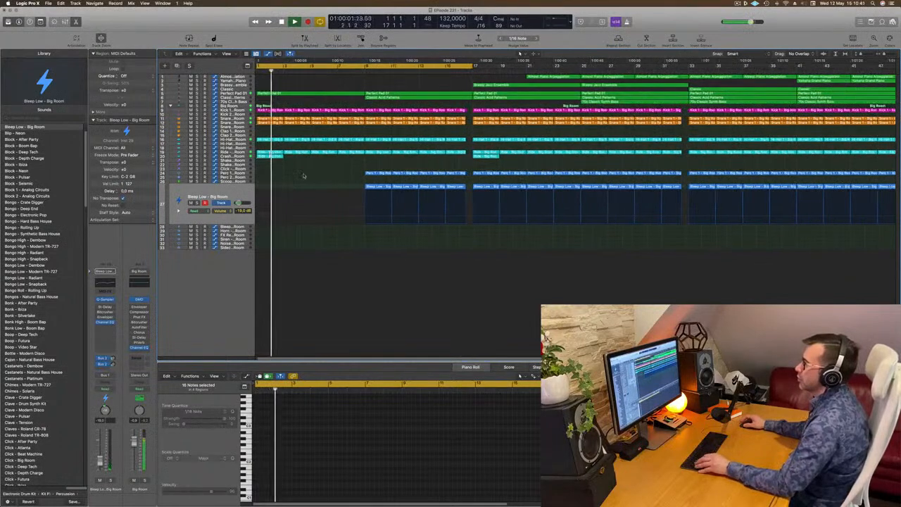
click(191, 152)
click(191, 152)
drag(323, 153, 470, 157)
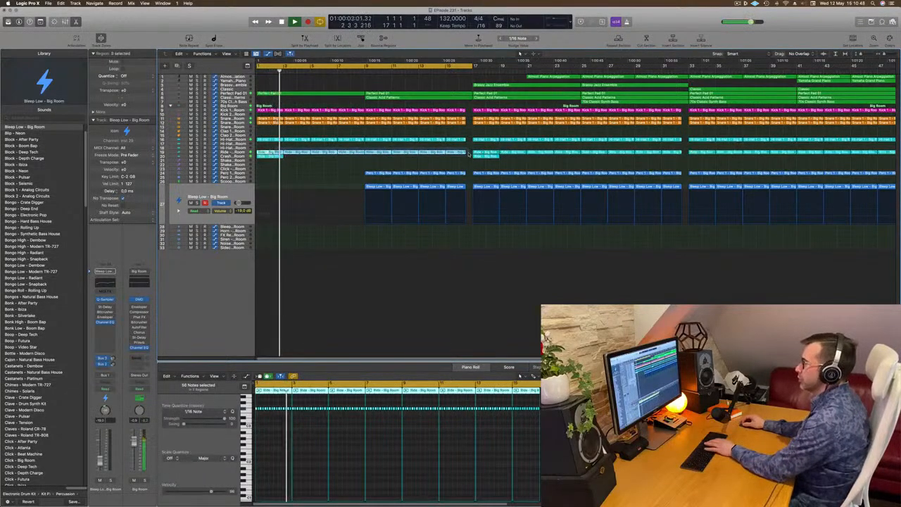
key(Delete)
key(Return)
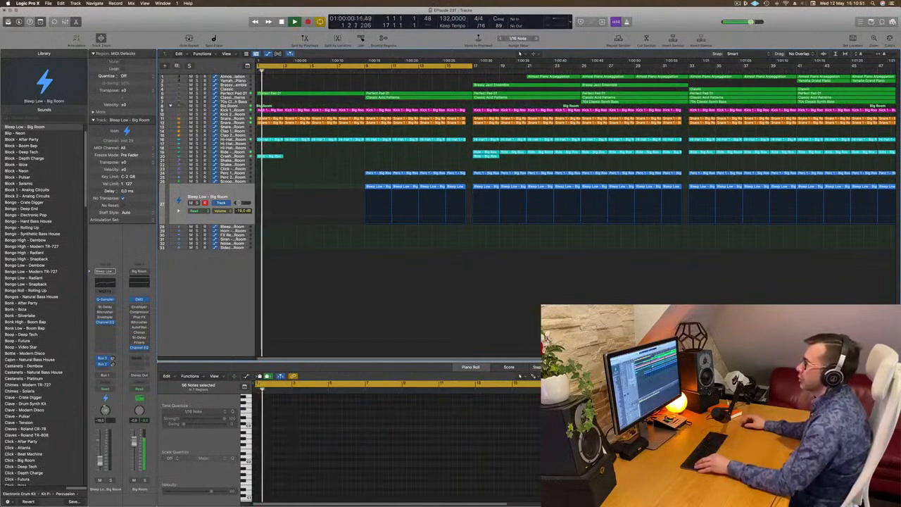
Step: Examine the Kick 1 - Big Room region at bar 7 while listening to the transition into bar 9
scroll(326, 260, up, 4)
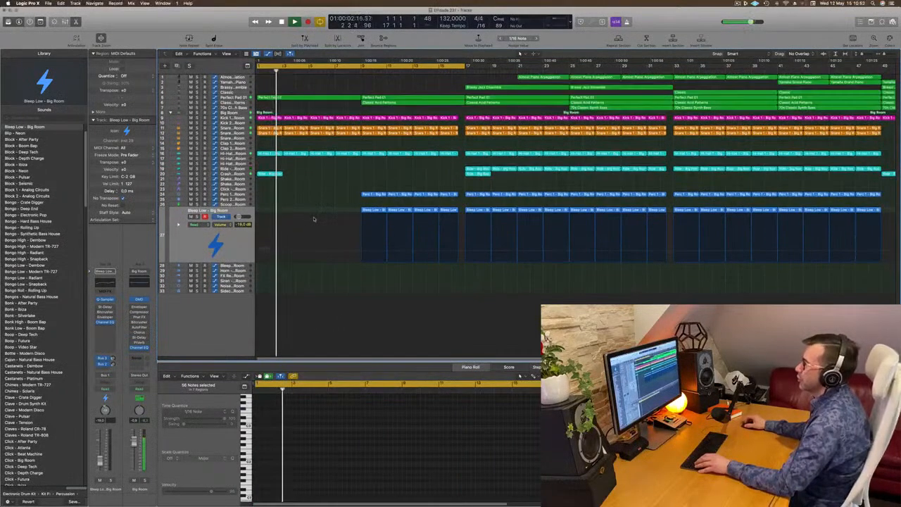
scroll(326, 177, up, 3)
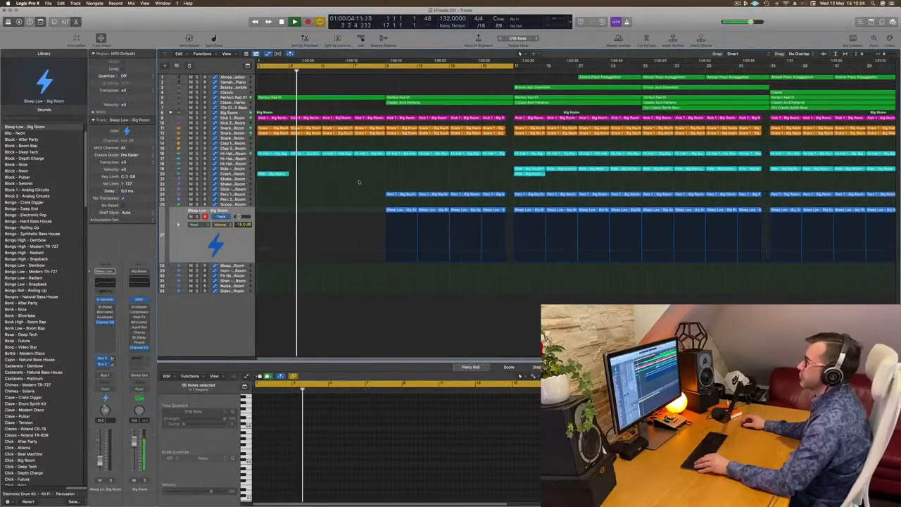
click(373, 118)
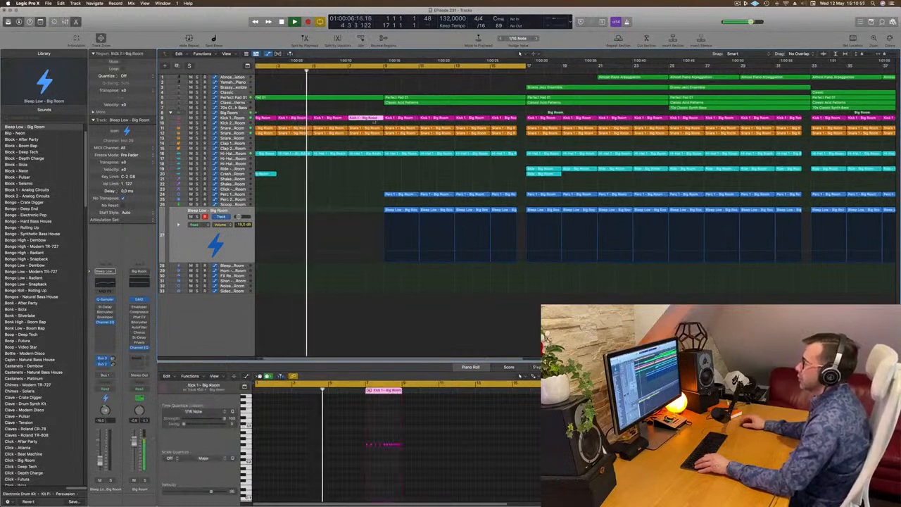
scroll(410, 463, up, 5)
scroll(410, 462, down, 2)
scroll(334, 181, down, 1)
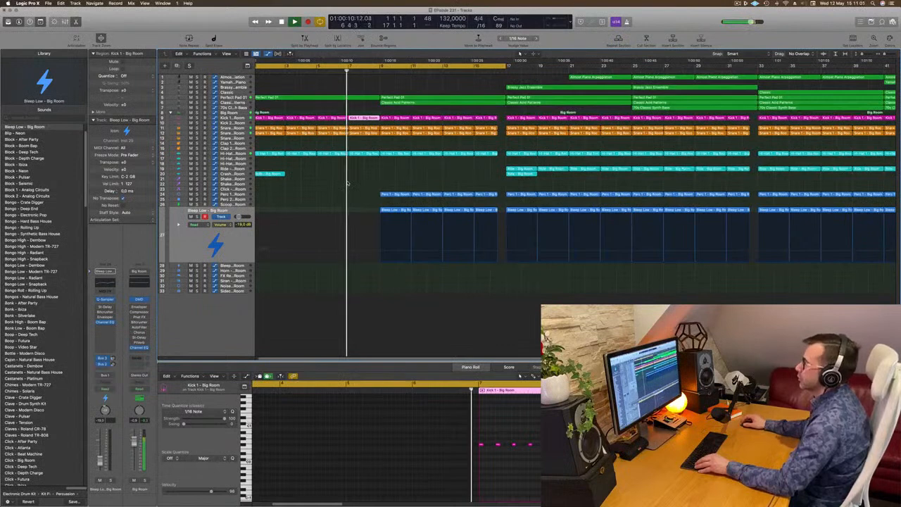
scroll(381, 186, up, 2)
scroll(381, 185, up, 1)
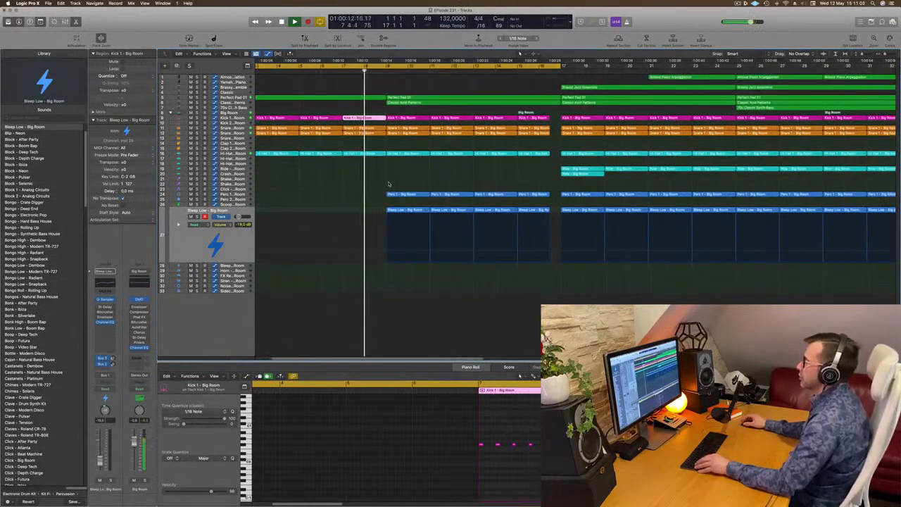
scroll(388, 185, up, 1)
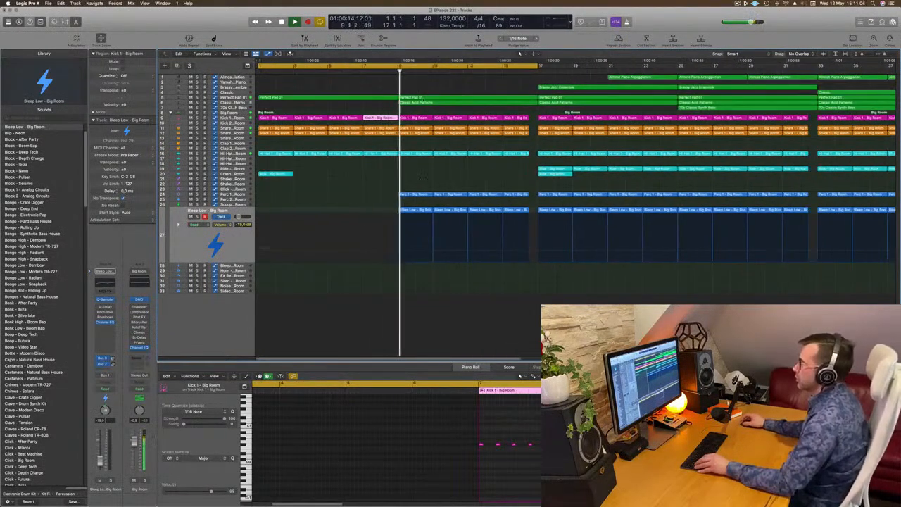
scroll(283, 97, down, 3)
Step: Duplicate the Classic Acid Patterns track with the same instrument settings
click(410, 102)
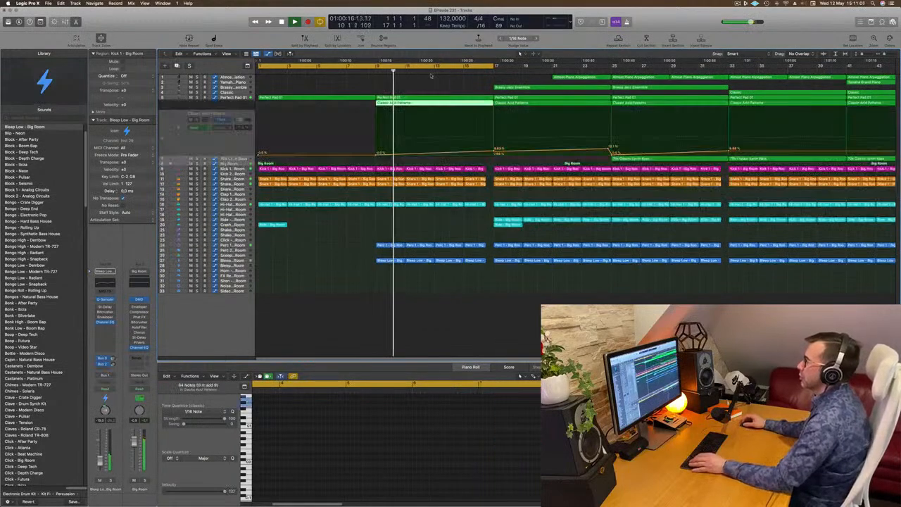
click(438, 85)
click(415, 103)
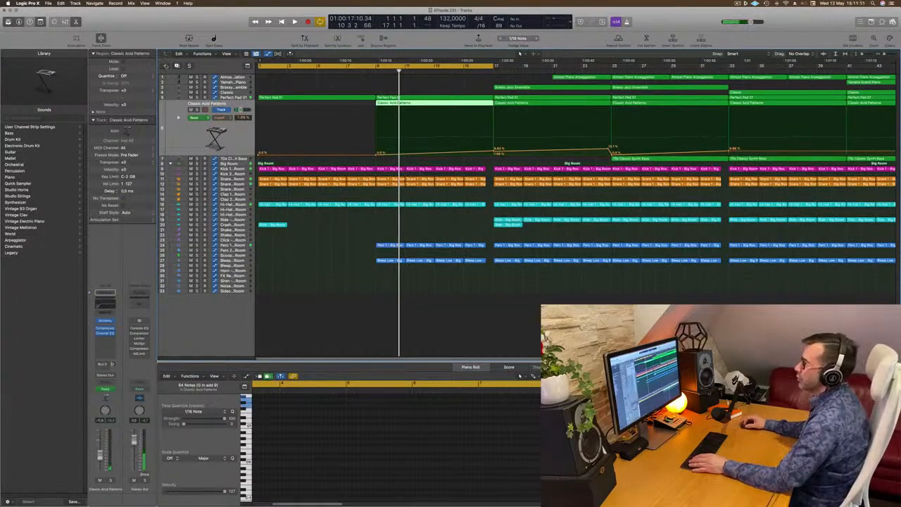
click(177, 66)
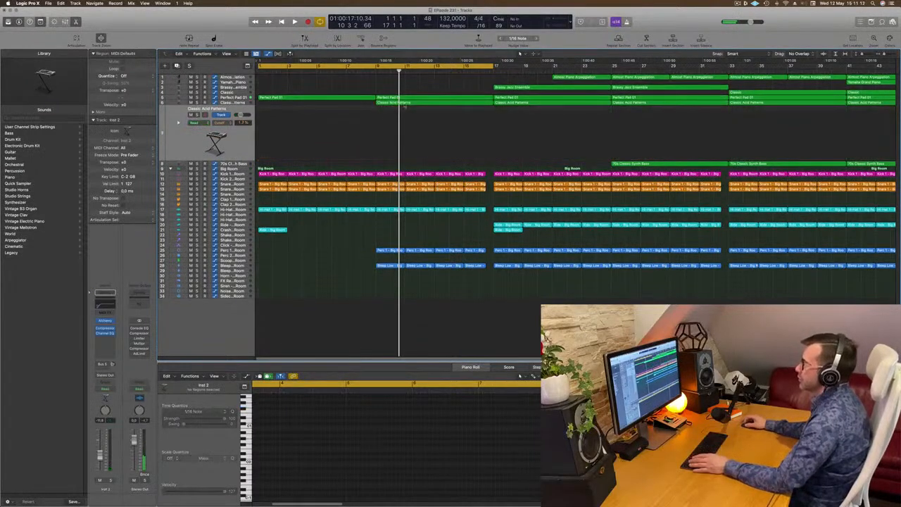
Step: Copy the bar 9 Classic Acid Patterns region with its automation to the duplicate track and delete the original region
drag(418, 102, 418, 115)
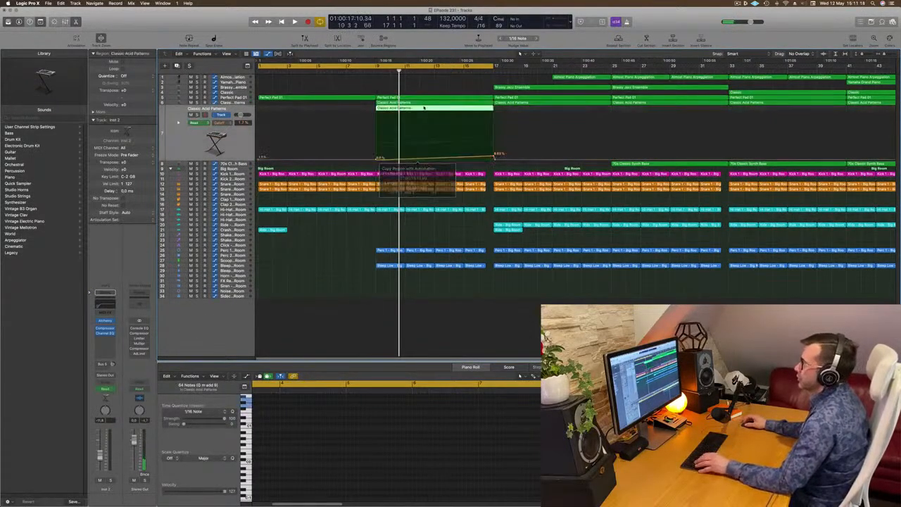
key(Delete)
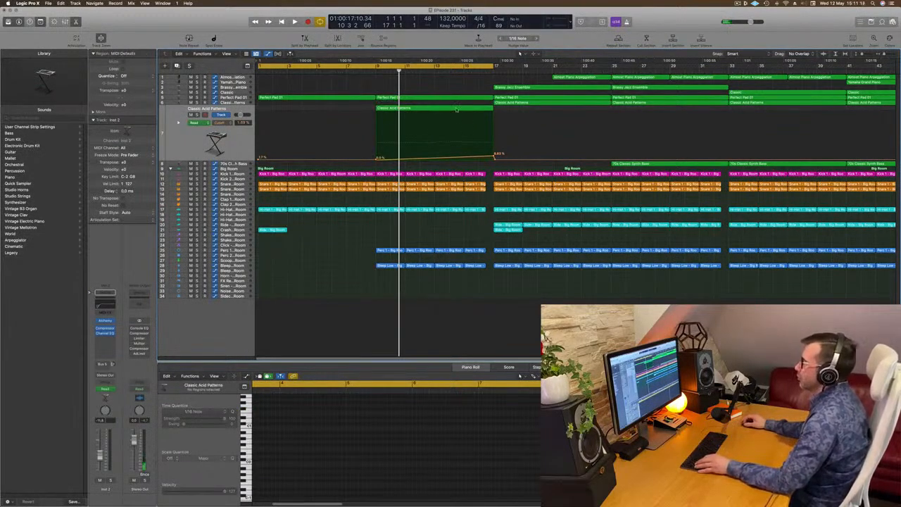
click(456, 110)
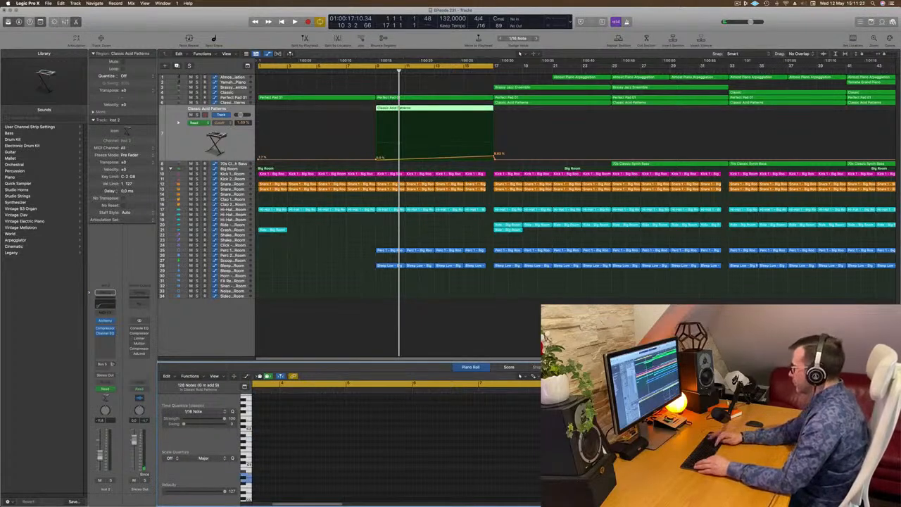
Step: Replay from just before bar 9 and delete the Perc 1 and Bleep Low - Big Room regions across bars 9 to 16
key(space)
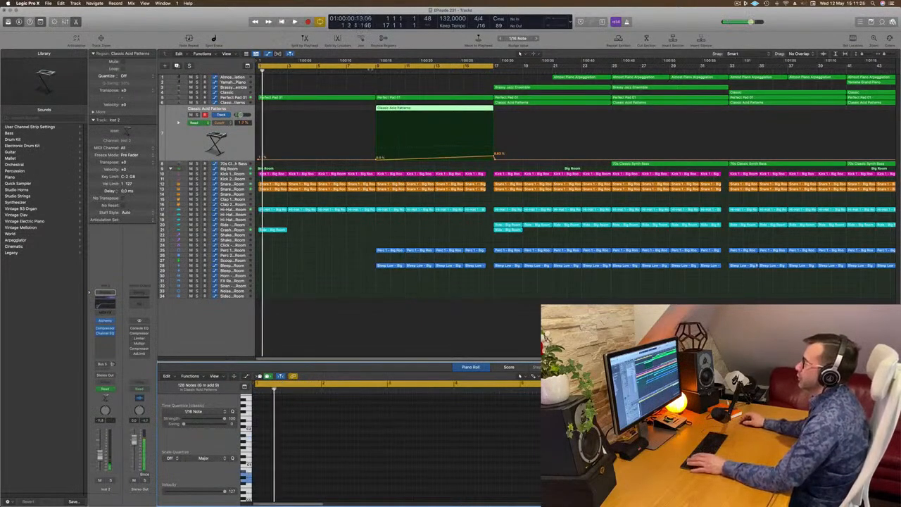
click(368, 68)
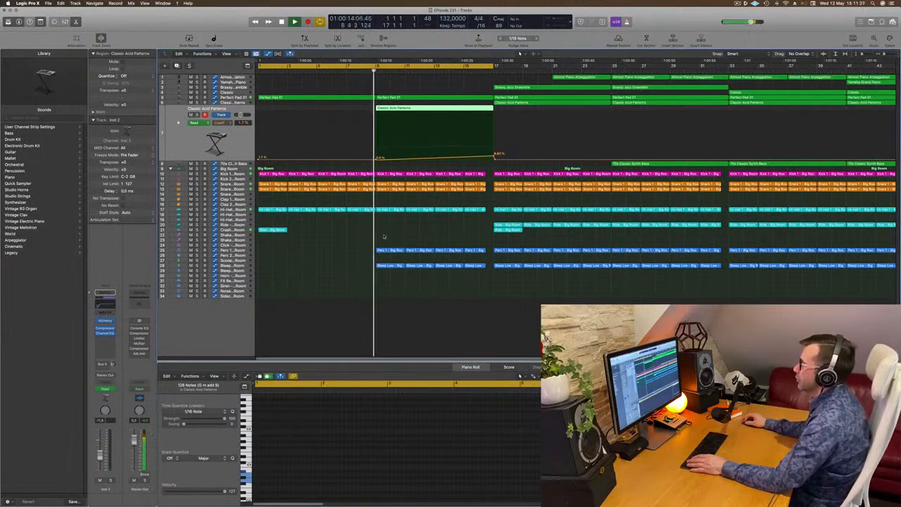
drag(386, 233, 480, 282)
key(Delete)
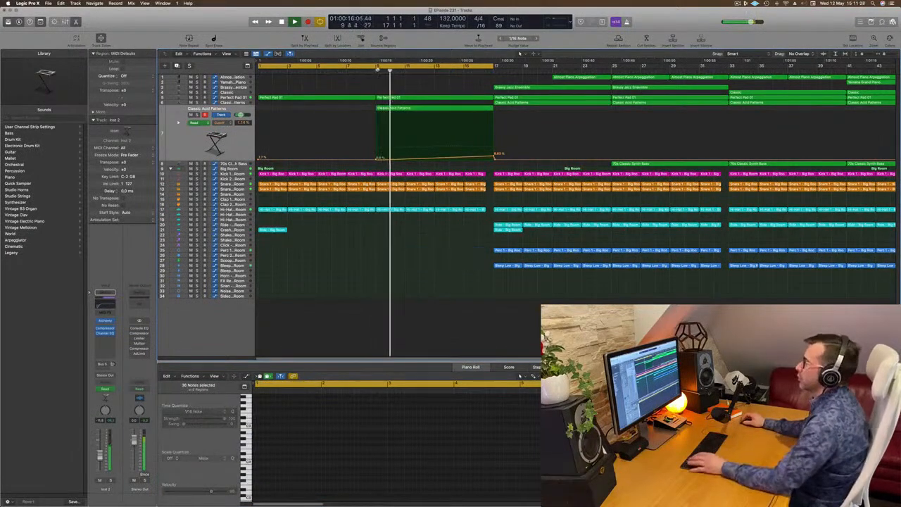
Step: Simplify the duplicate track's Classic Acid Patterns region at bar 9 to notes on a single repeated pitch
scroll(376, 72, down, 5)
scroll(369, 98, up, 2)
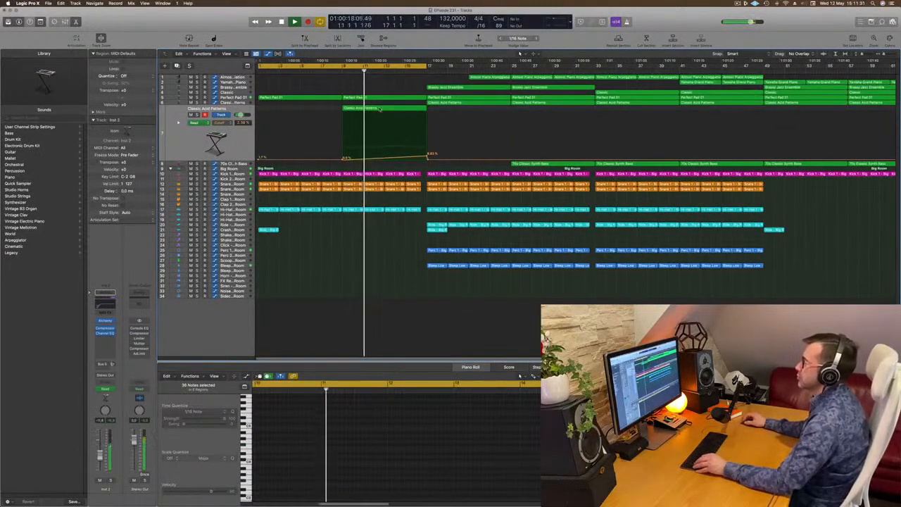
click(357, 111)
drag(457, 424, 732, 464)
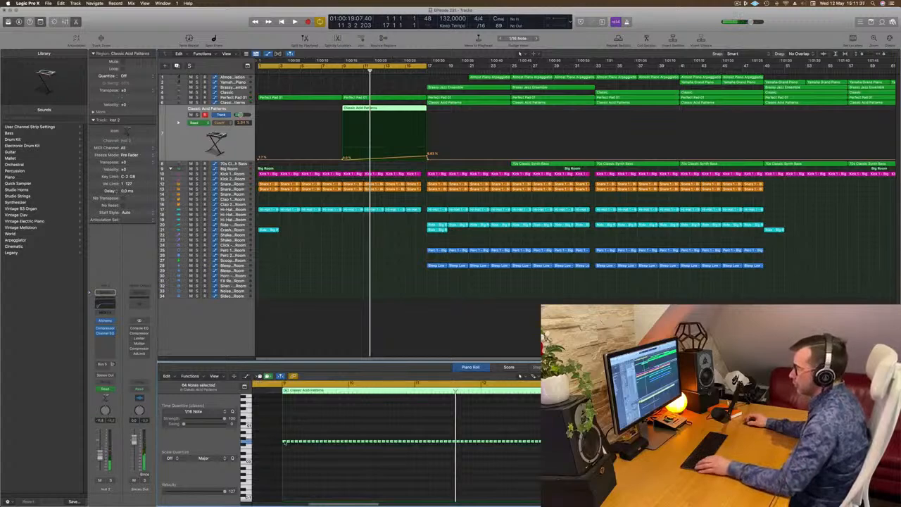
drag(355, 442, 620, 443)
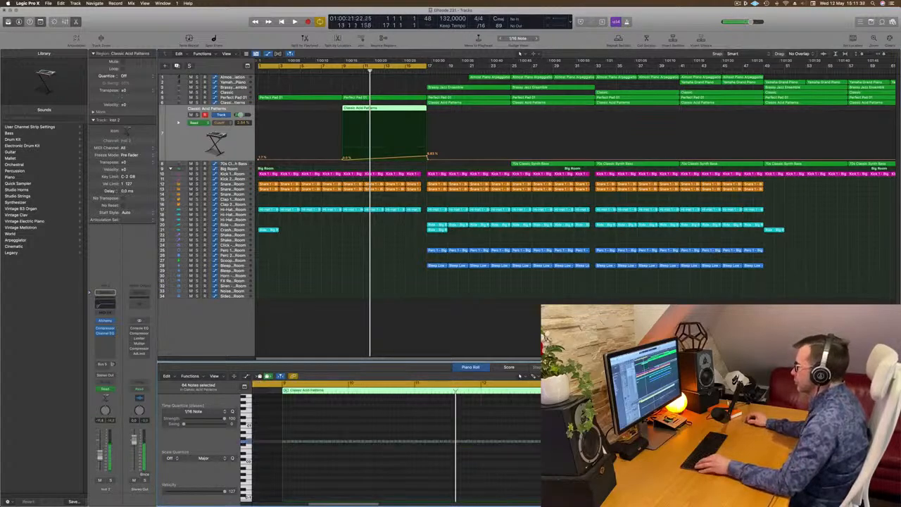
Step: Copy the Ride - Big Room region on the Crash track from bar 1 to bar 9 during playback
key(space)
scroll(352, 298, down, 3)
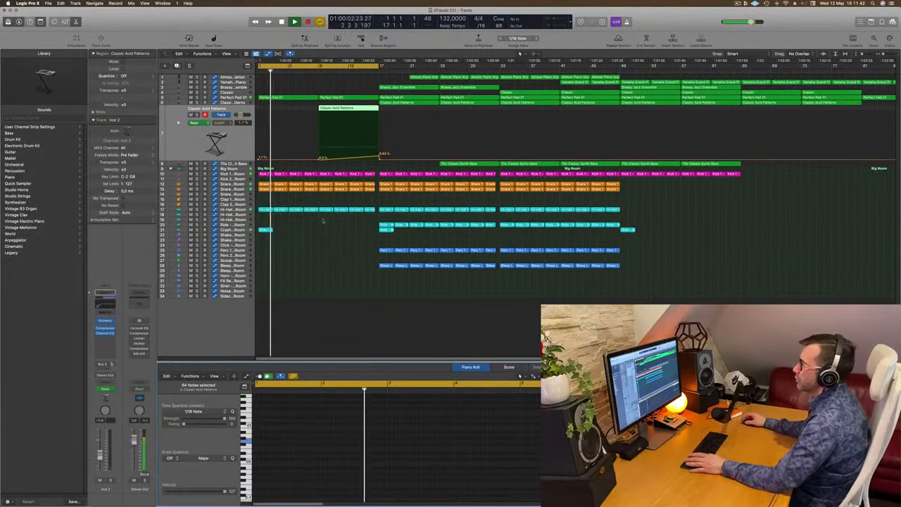
drag(265, 229, 323, 231)
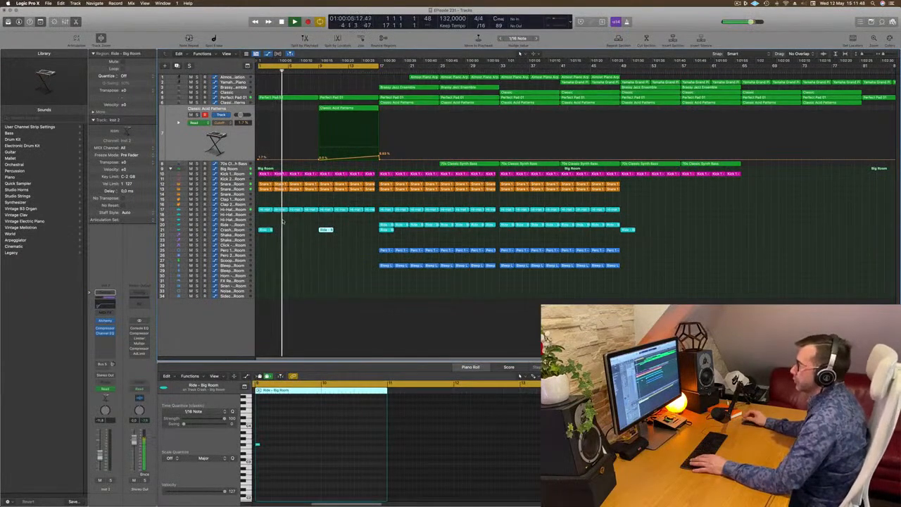
Step: Replay the intro with the Snare 1 - Big Room track selected and check its automation mode, keeping Read
click(239, 189)
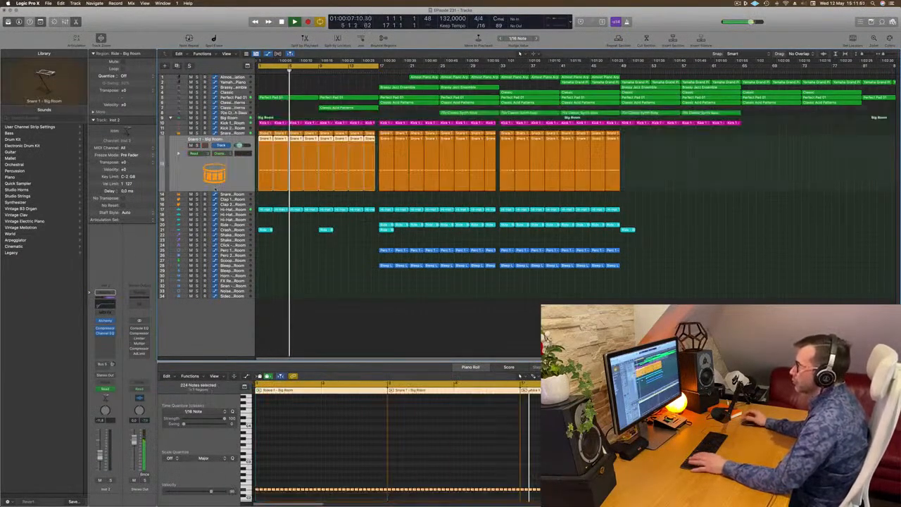
key(space)
key(space)
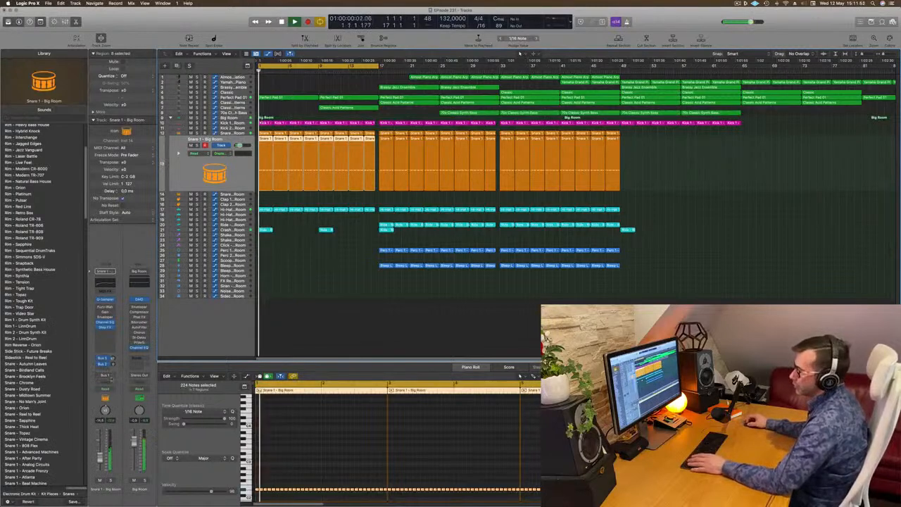
click(107, 388)
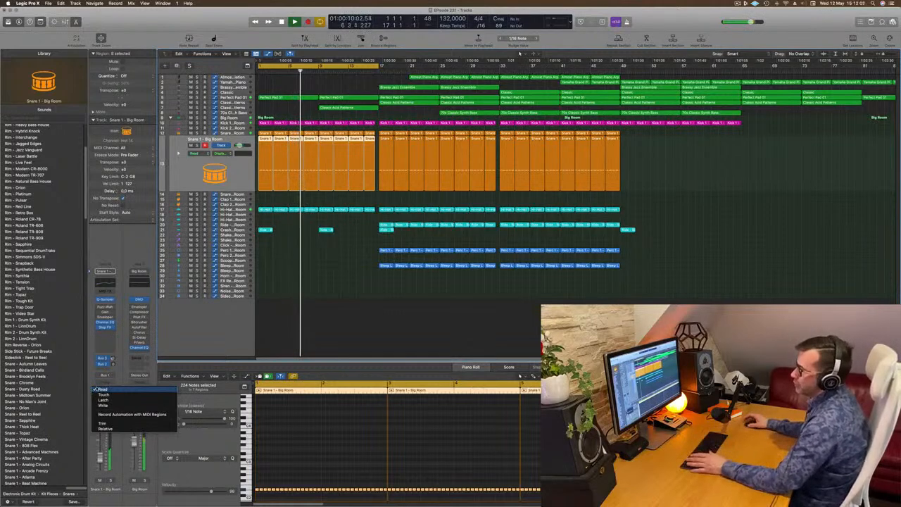
click(102, 389)
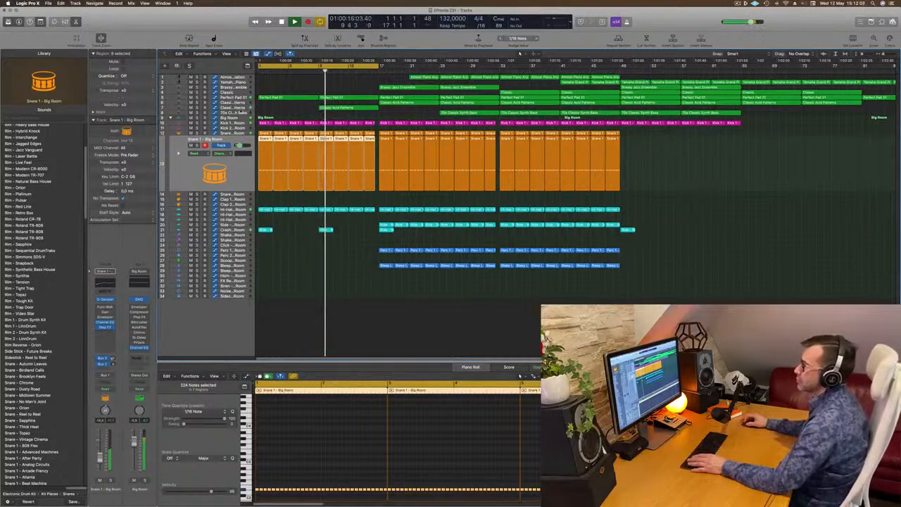
Step: Turn off the low-cut band in the Channel EQ of the duplicate Classic Acid Patterns track and listen to the result
click(244, 110)
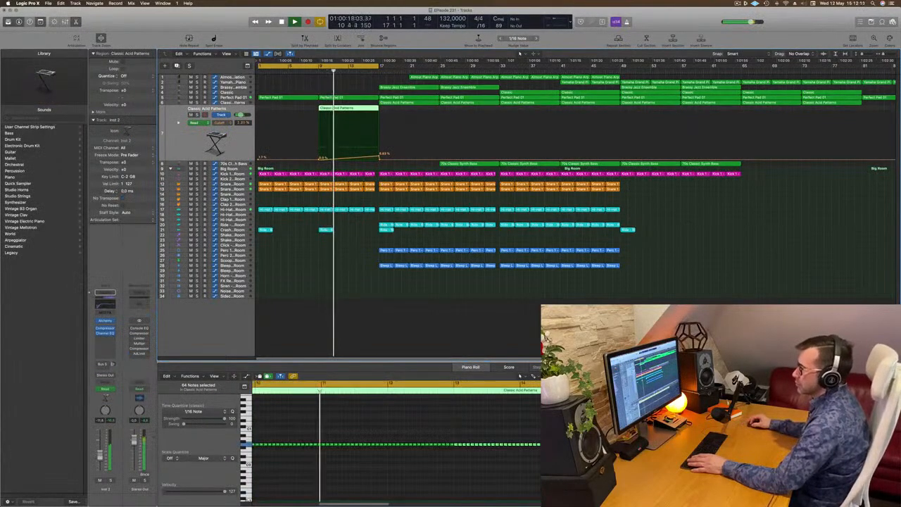
click(99, 307)
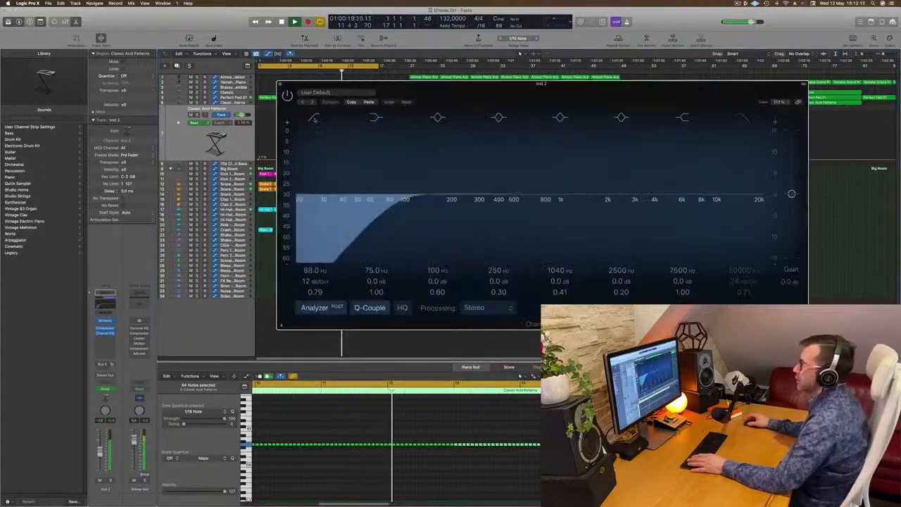
key(space)
drag(445, 89, 615, 178)
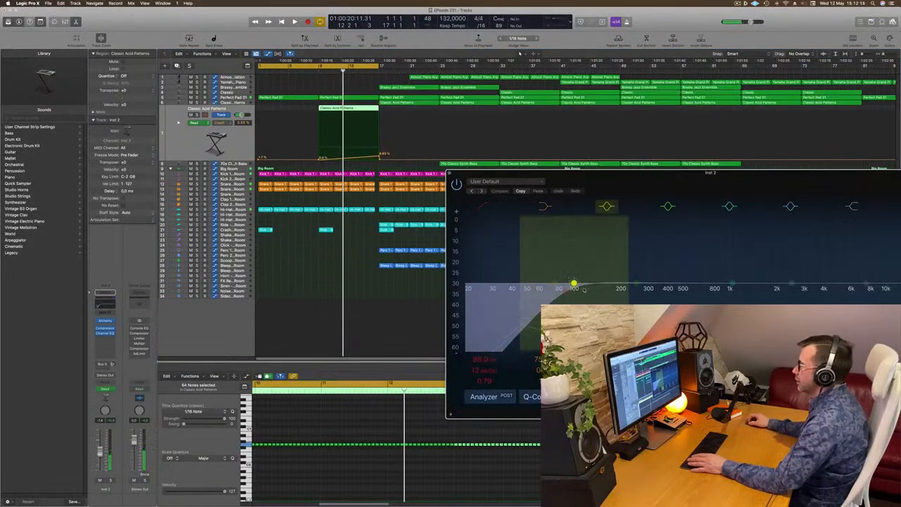
click(483, 206)
key(space)
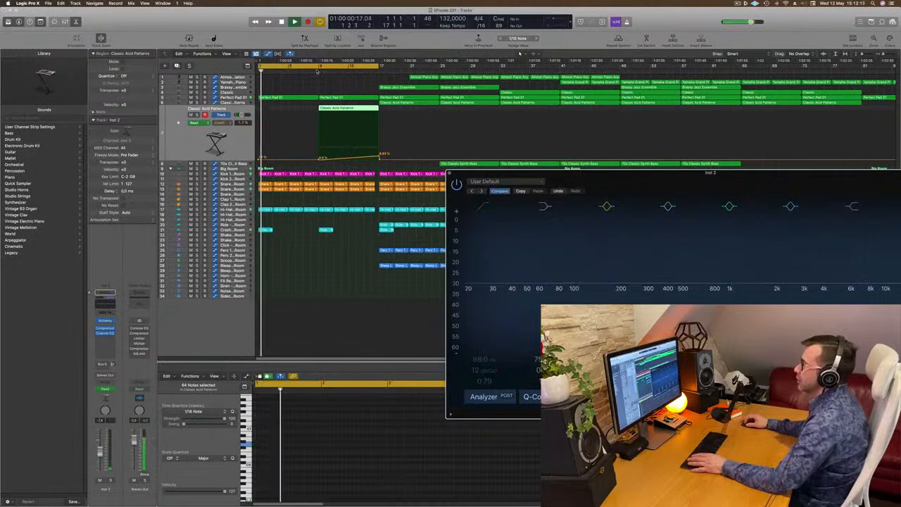
drag(571, 177, 494, 193)
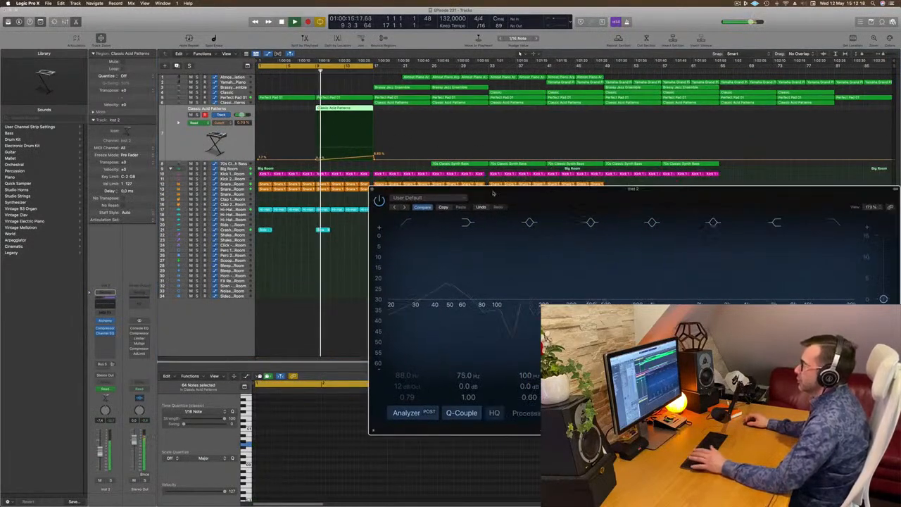
click(233, 145)
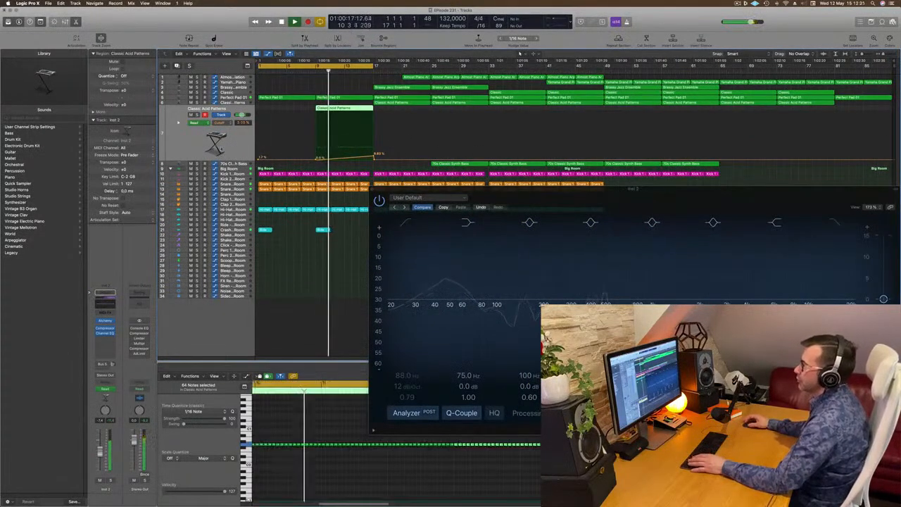
drag(551, 206, 485, 241)
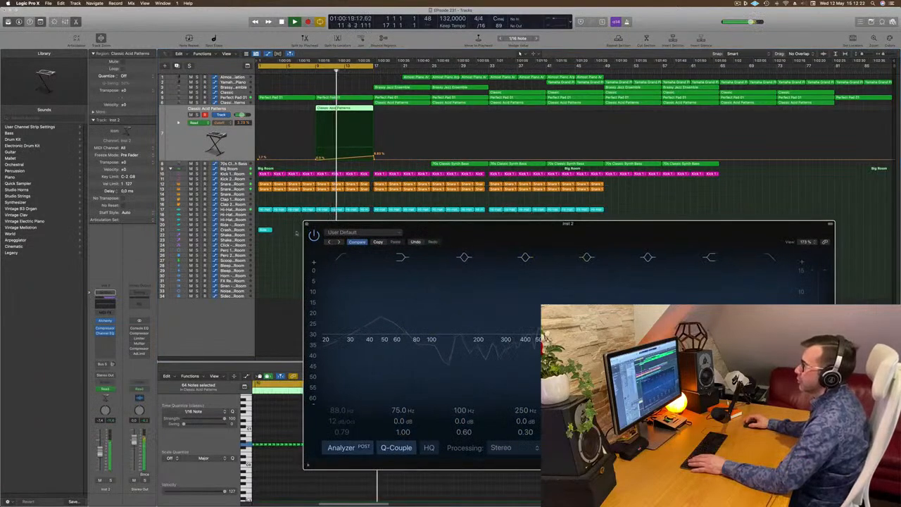
click(306, 225)
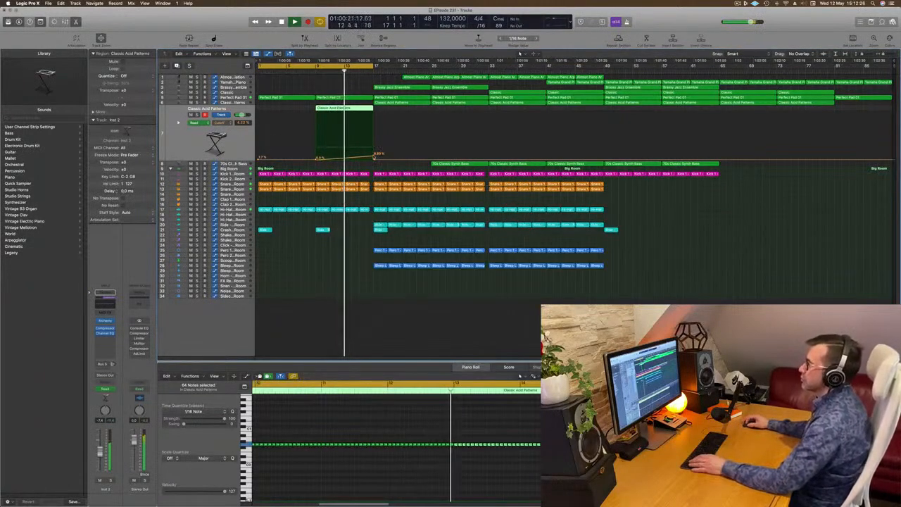
Step: Raise the duplicate Classic Acid Patterns track's cutoff automation point at bar 17 to 10.4 % and restart playback
drag(374, 157, 374, 155)
key(space)
key(space)
Step: Add a lower cutoff automation point at bar 9 on the Perfect Pad 01 track so its filter drops there
click(231, 97)
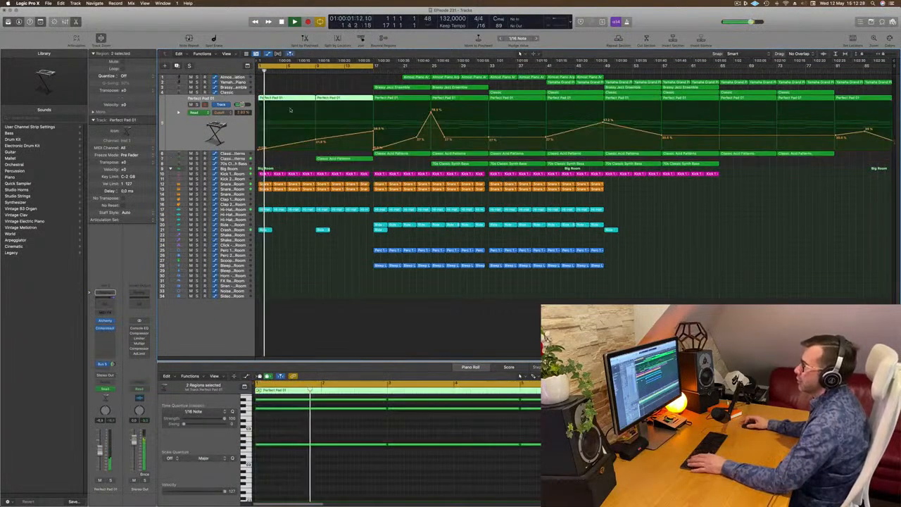
click(321, 145)
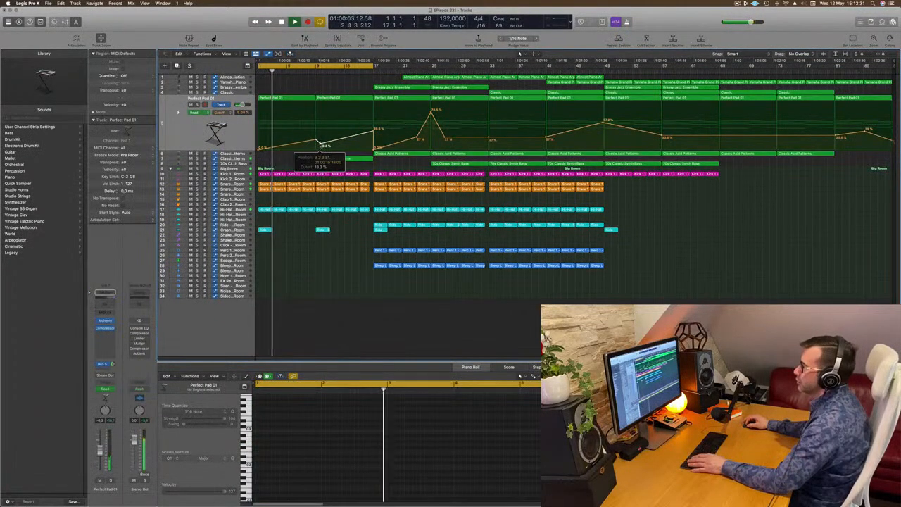
drag(321, 145, 317, 145)
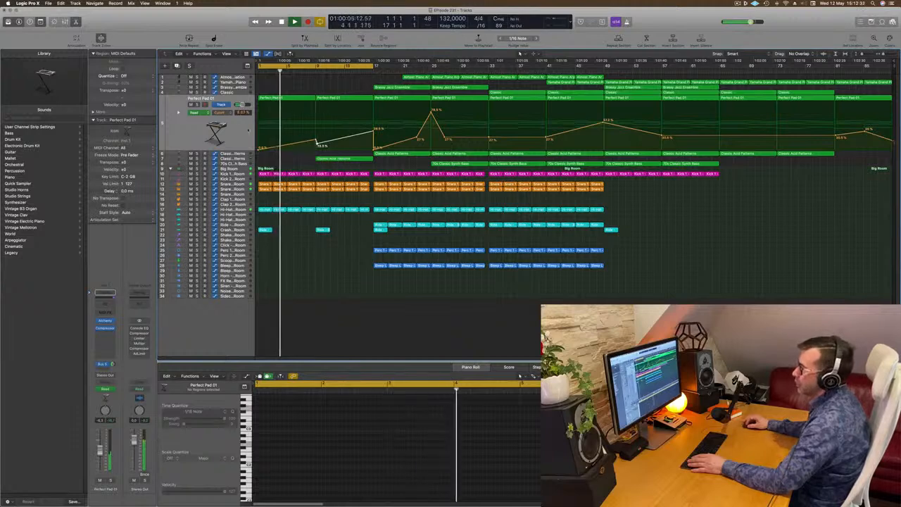
Step: Examine the Compressor settings on the Perfect Pad 01 track while the intro plays
click(221, 133)
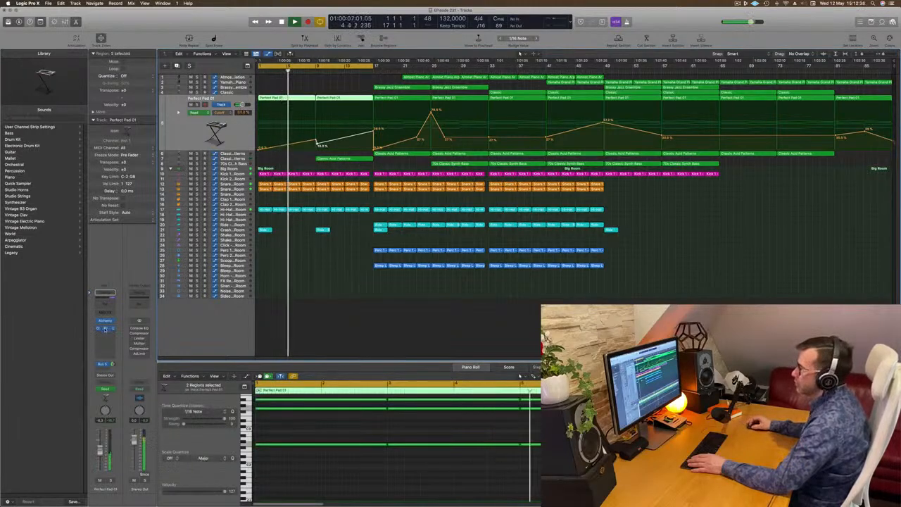
click(104, 328)
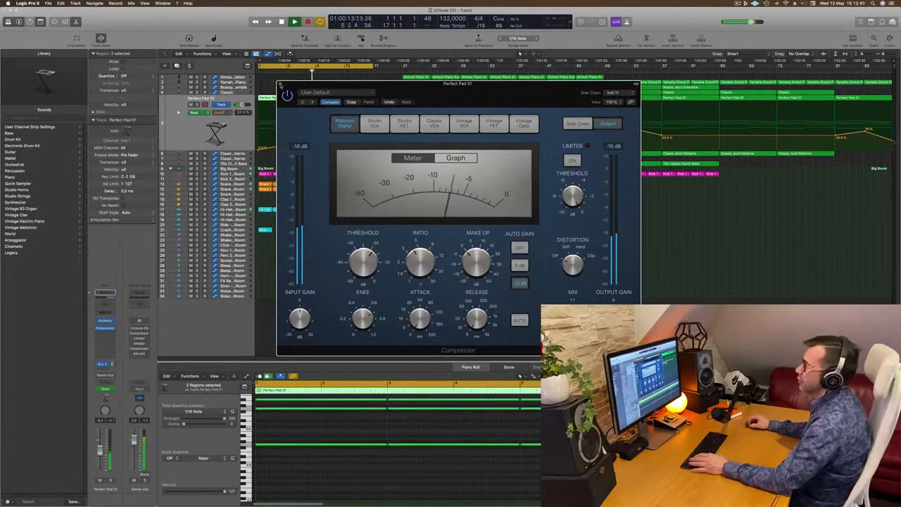
click(281, 85)
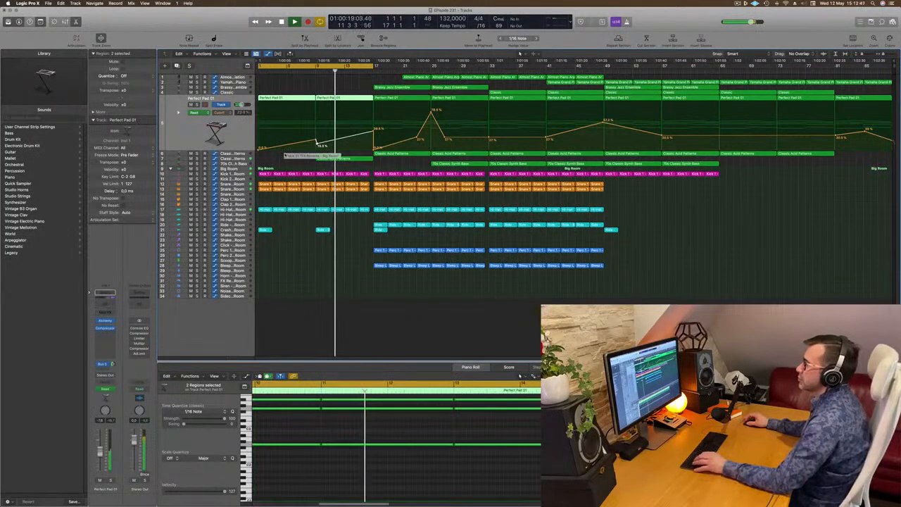
Step: Select the duplicate Classic Acid Patterns track and replay the intro from the start to check the arrangement
click(324, 155)
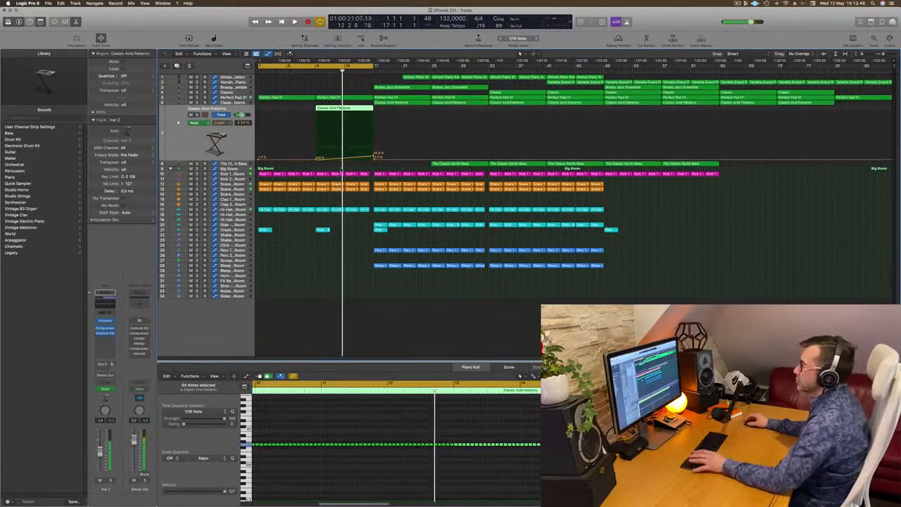
key(space)
scroll(358, 147, up, 5)
scroll(357, 146, down, 3)
scroll(358, 146, down, 3)
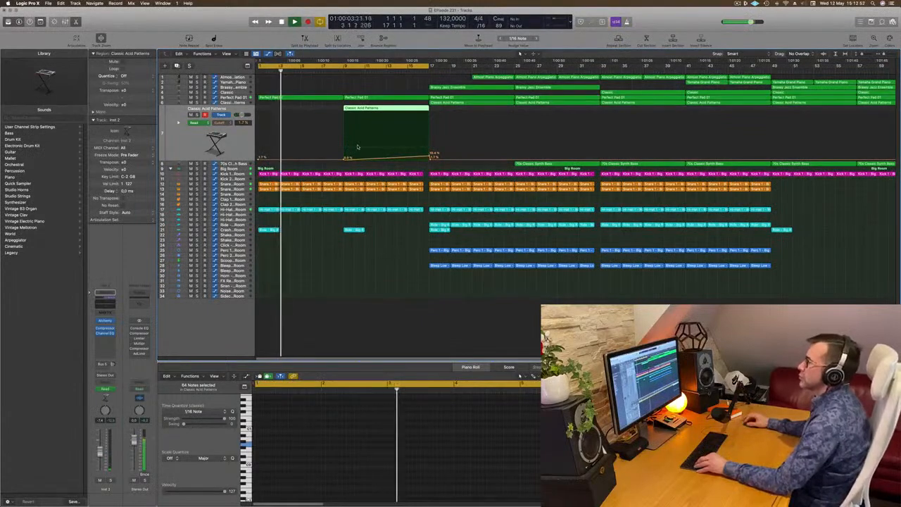
scroll(358, 146, down, 1)
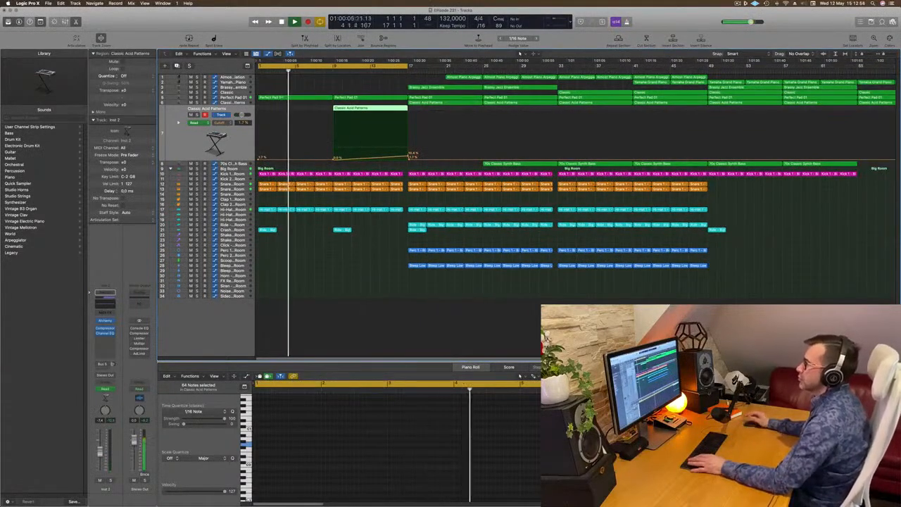
Step: Select the Snare 1 - Big Room track, open its Step FX plug-in and restart playback from the beginning
click(224, 189)
key(space)
key(space)
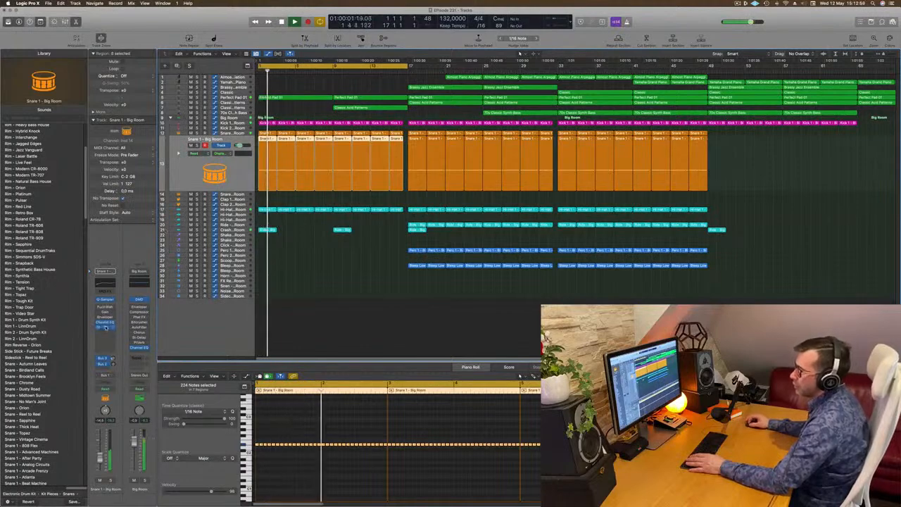
click(106, 328)
click(106, 327)
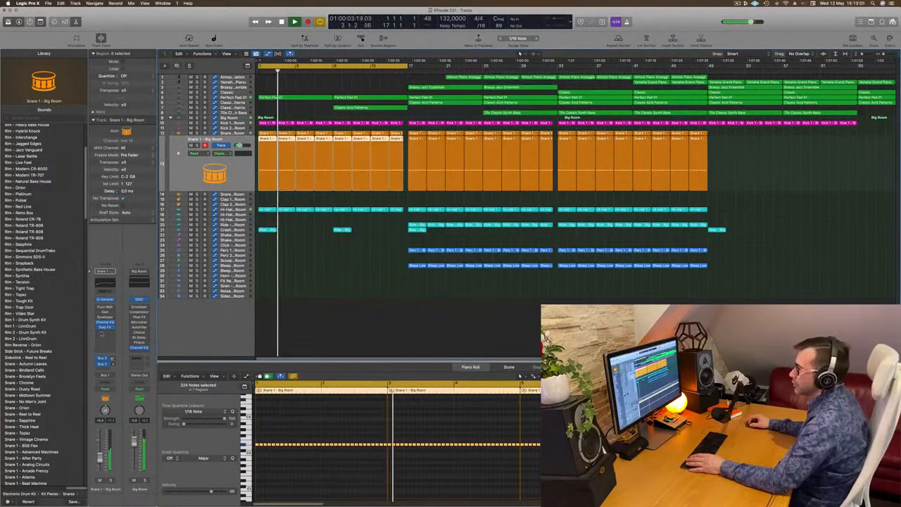
click(105, 328)
key(space)
key(space)
Step: Switch the Snare 1 track's automation mode to Touch and record a change of Step FX's master Mix during playback
click(105, 389)
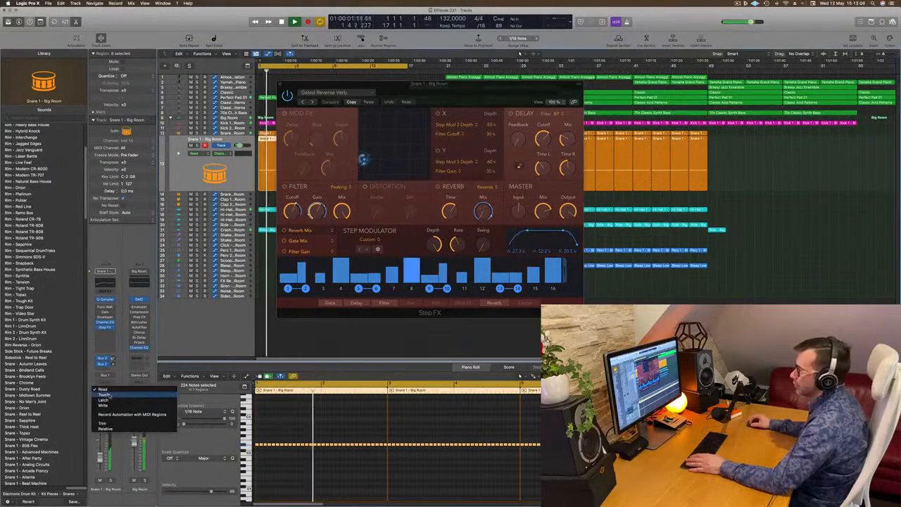
click(106, 395)
key(space)
key(space)
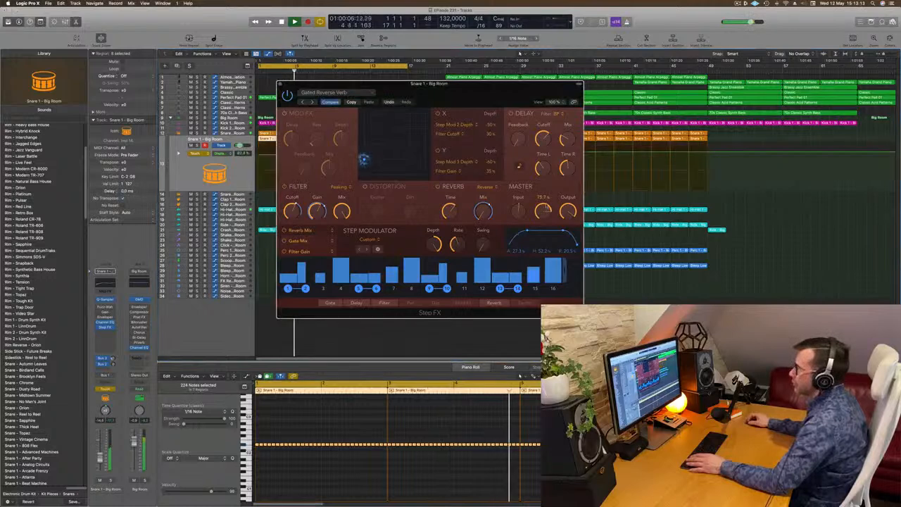
click(280, 85)
key(space)
Step: Raise the start of the Snare 1 master mix automation so it ramps down to bar 5, and return the track to Read mode
click(260, 155)
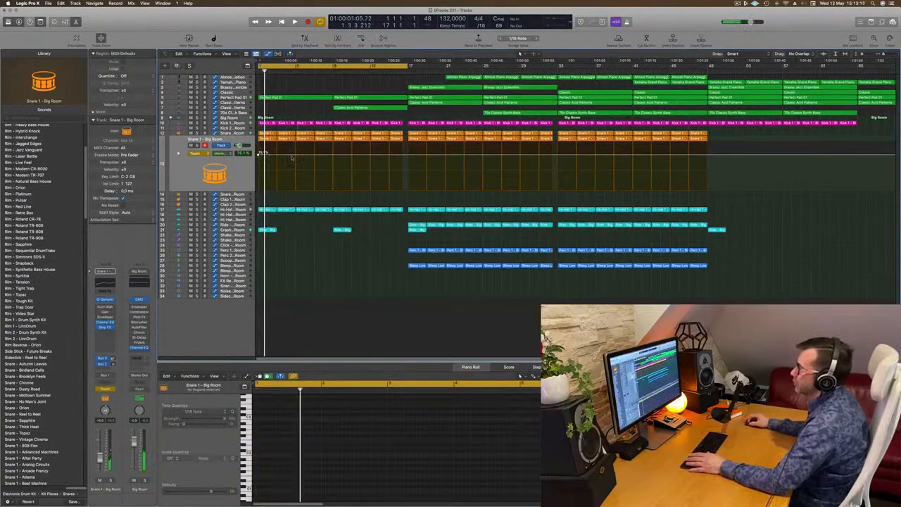
drag(260, 154, 261, 143)
click(195, 153)
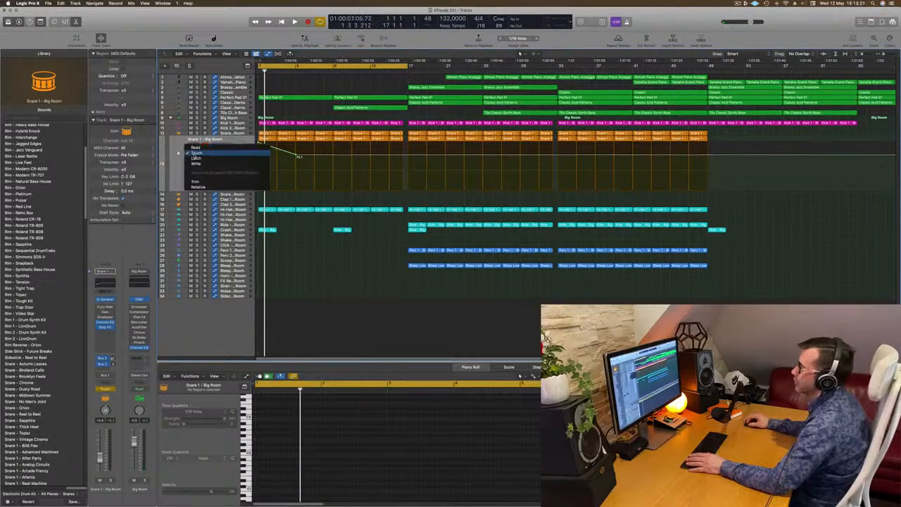
click(182, 166)
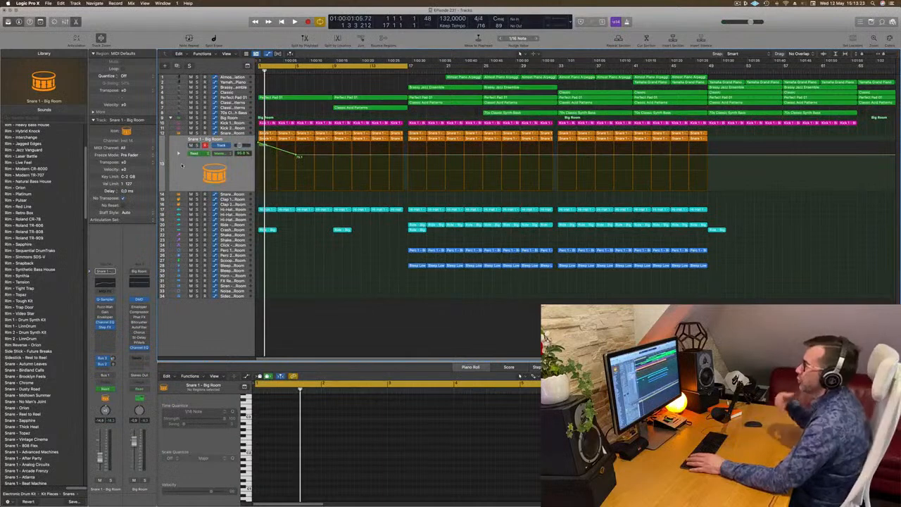
Step: While playing, lower the Snare 1 mix automation point at bar 5 to about 60 % and add a high point at bar 9
key(space)
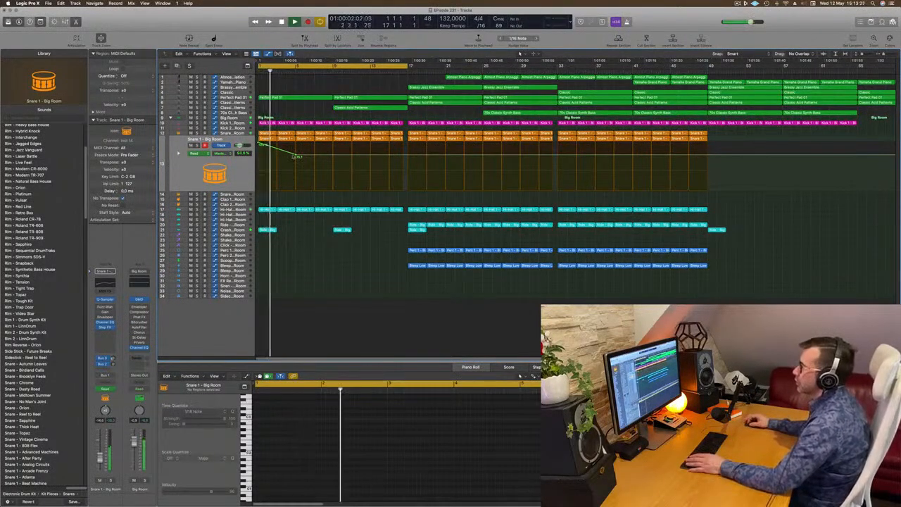
drag(299, 158, 298, 164)
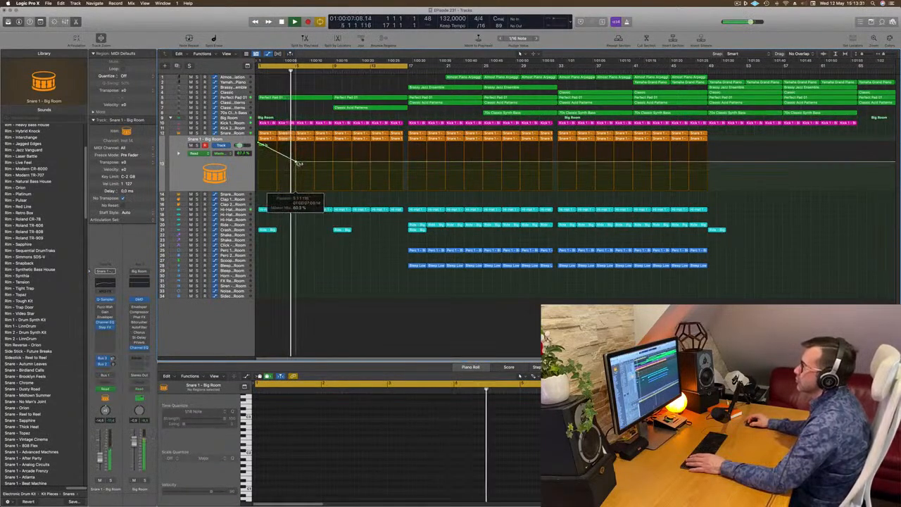
drag(335, 164, 335, 145)
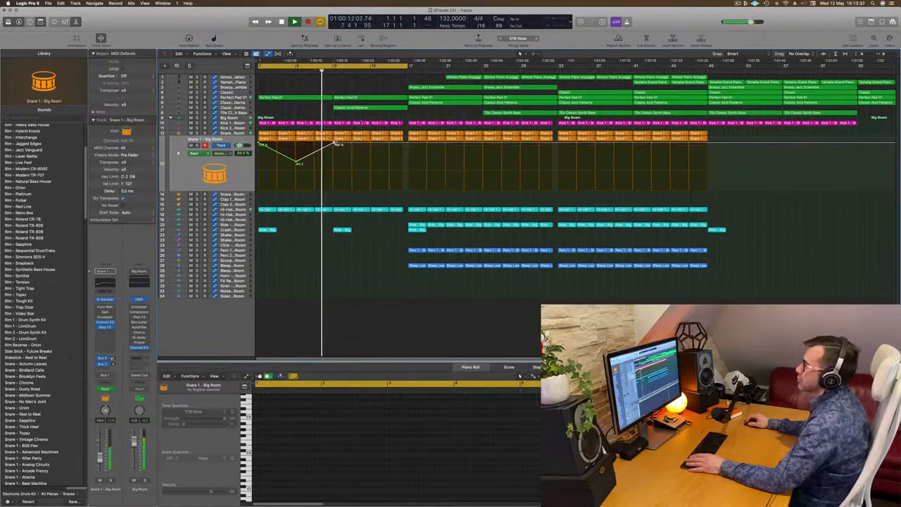
Step: Restart playback, delete the Snare 1 mix automation point at bar 5 and lower the bar 9 point to about 48 %
key(space)
key(space)
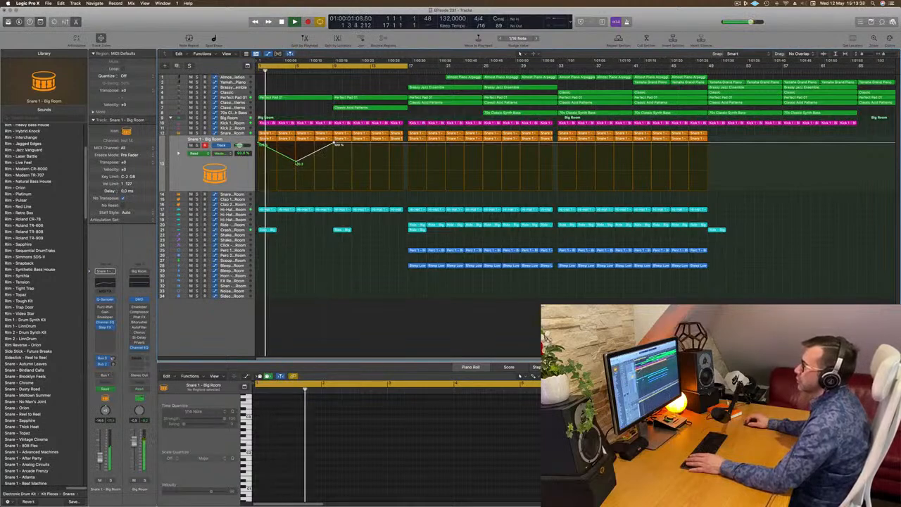
double_click(297, 162)
drag(337, 145, 333, 168)
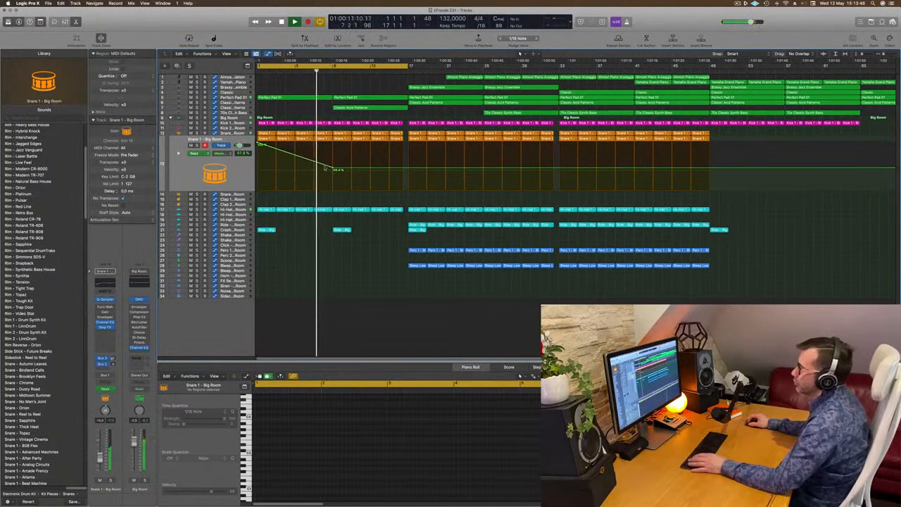
Step: Add a second Snare 1 mix automation point at bar 9 with 81.1 %, so the value jumps back up there
key(super+Right)
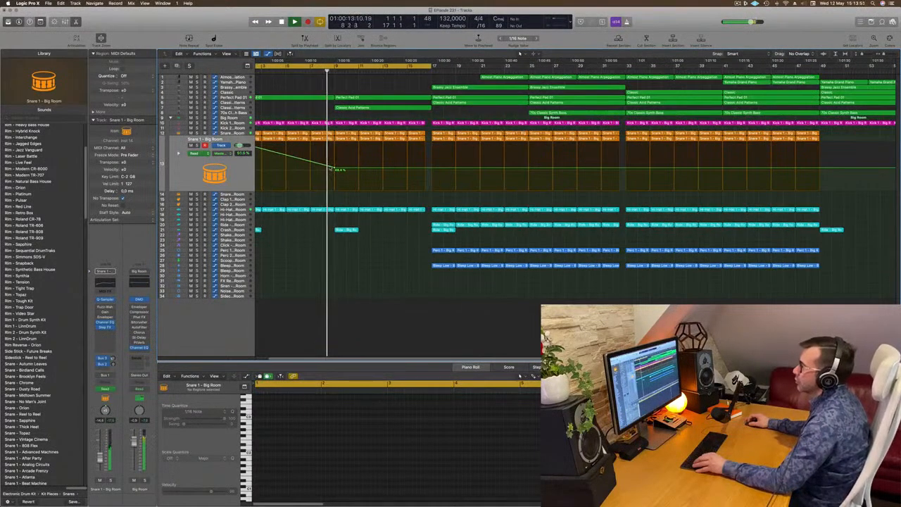
key(super+Right)
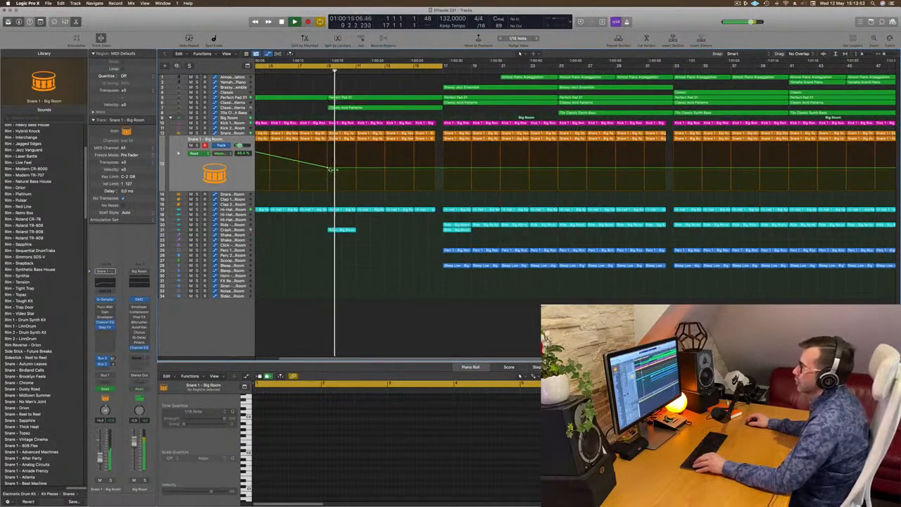
drag(330, 168, 327, 152)
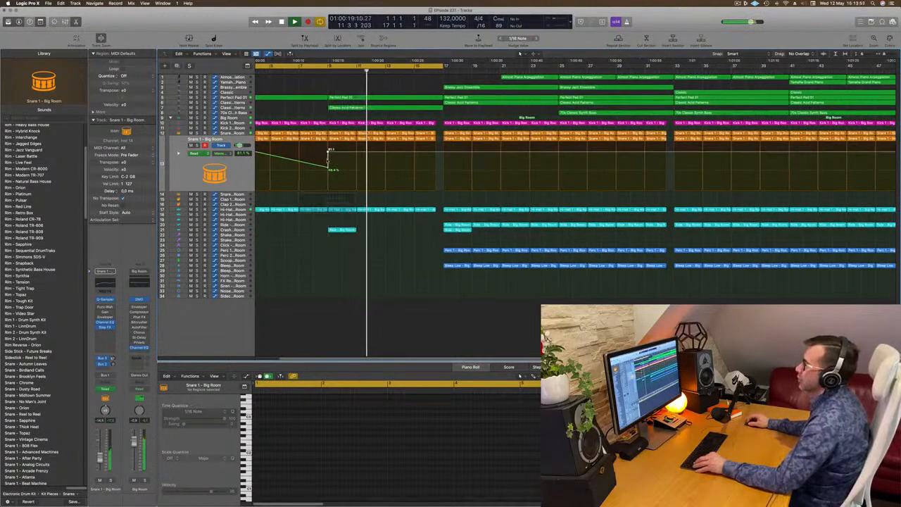
key(super+Left)
key(super+Left)
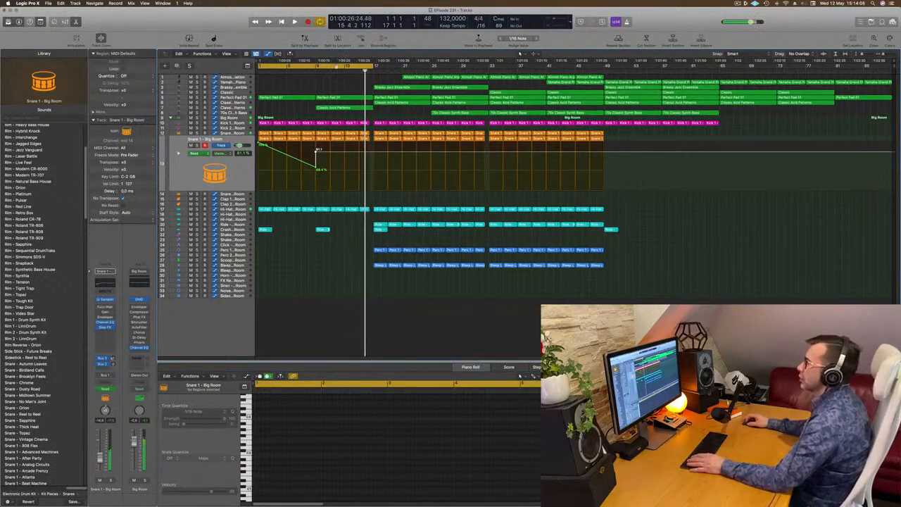
Step: Set the cycle range to bars 9 to 17 and start playback from bar 9
click(331, 67)
drag(317, 67, 367, 71)
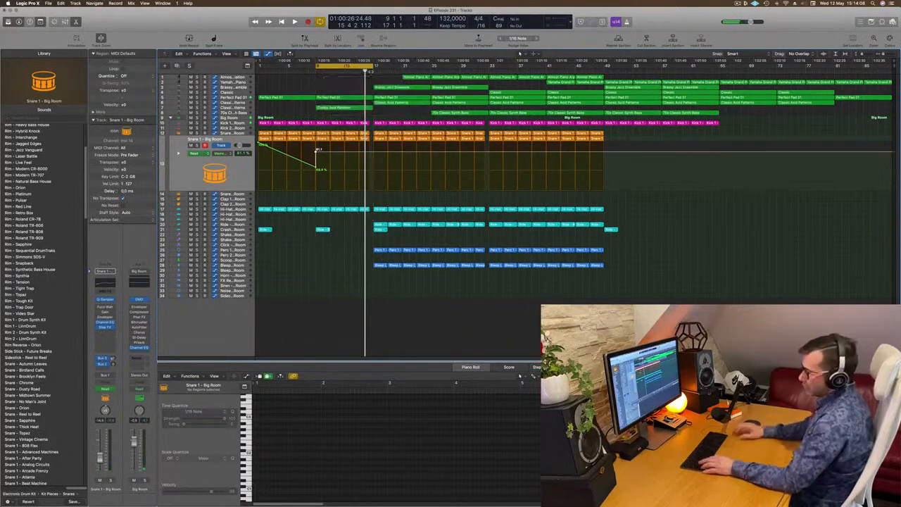
click(312, 97)
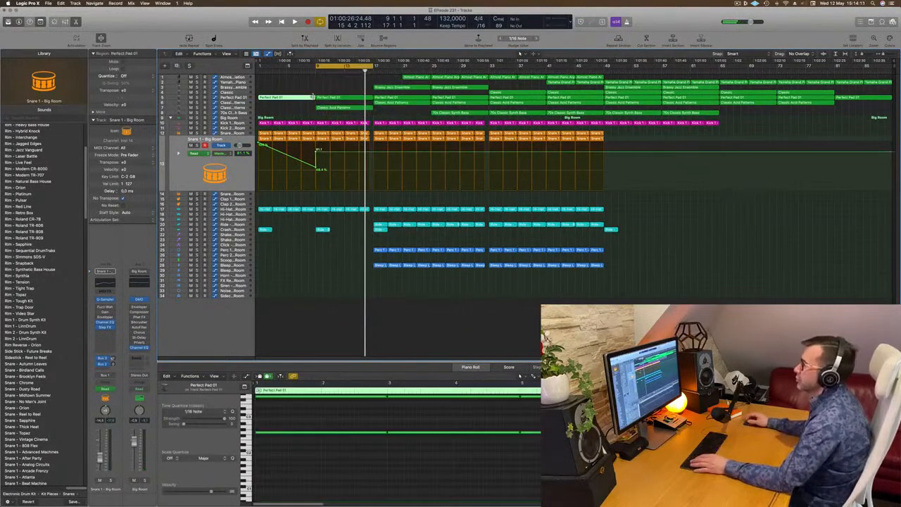
key(super+Right)
key(super+Right)
key(super+Right)
key(super+Right)
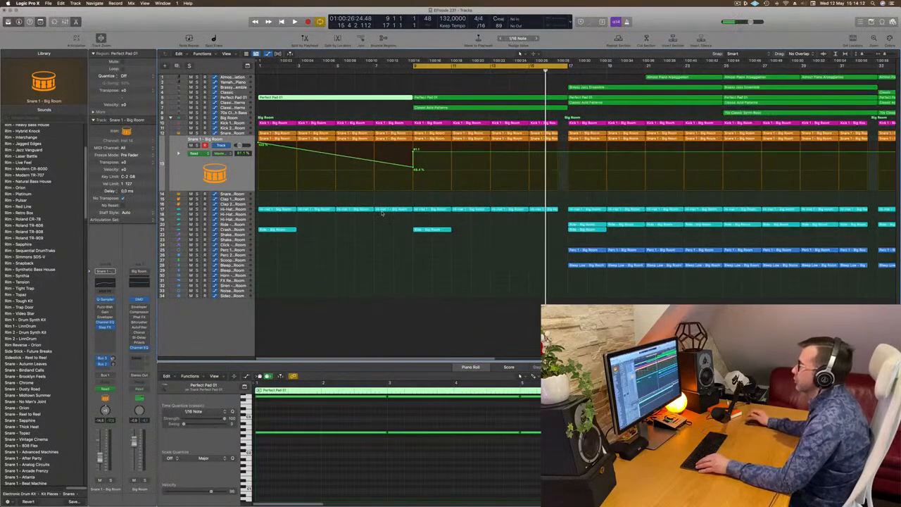
key(space)
key(super+Left)
key(super+Left)
key(super+Left)
key(super+Left)
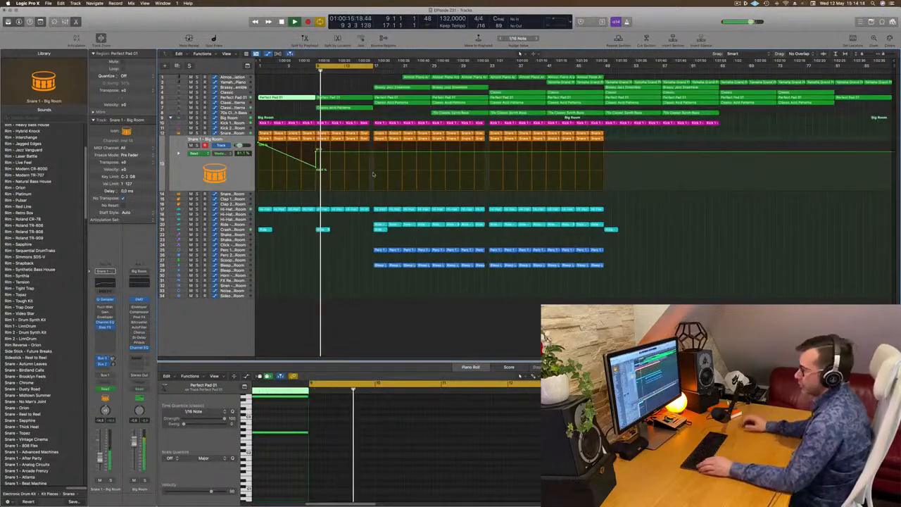
Step: Repeat the section between bars 9 and 17 twice across all tracks, and clear the region selection
key(ctrl+super+r)
key(ctrl+super+r)
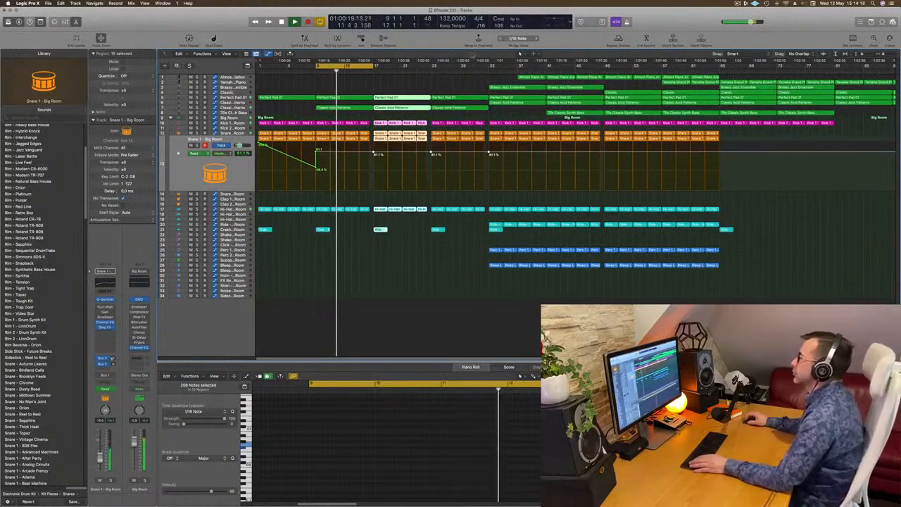
click(373, 85)
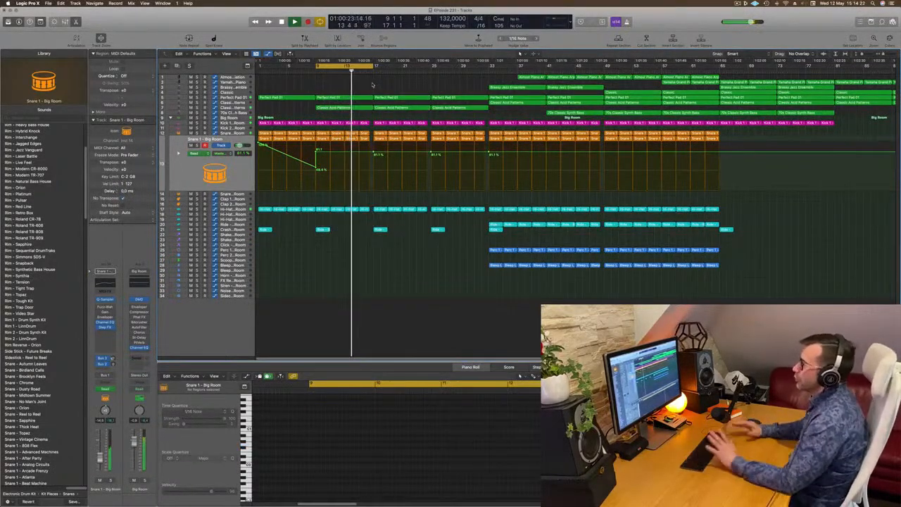
scroll(361, 144, up, 3)
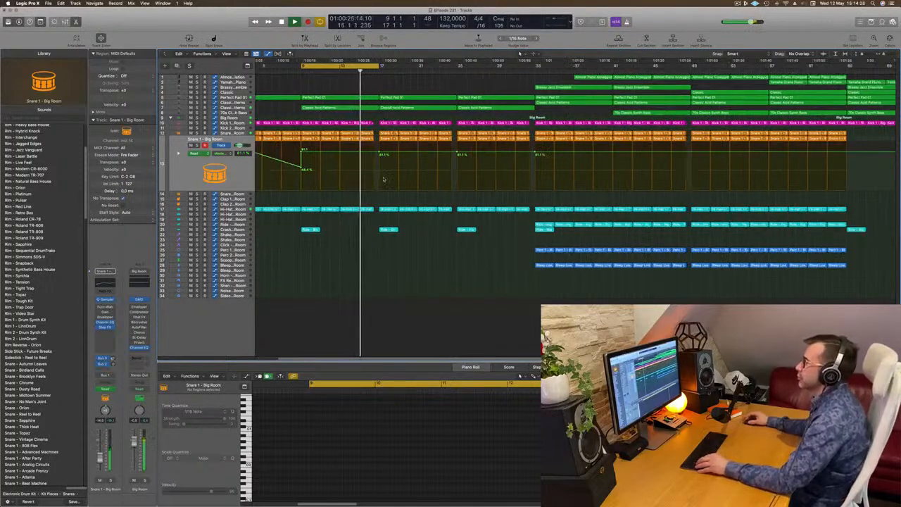
scroll(363, 144, down, 2)
scroll(363, 144, left, 1)
scroll(363, 145, down, 2)
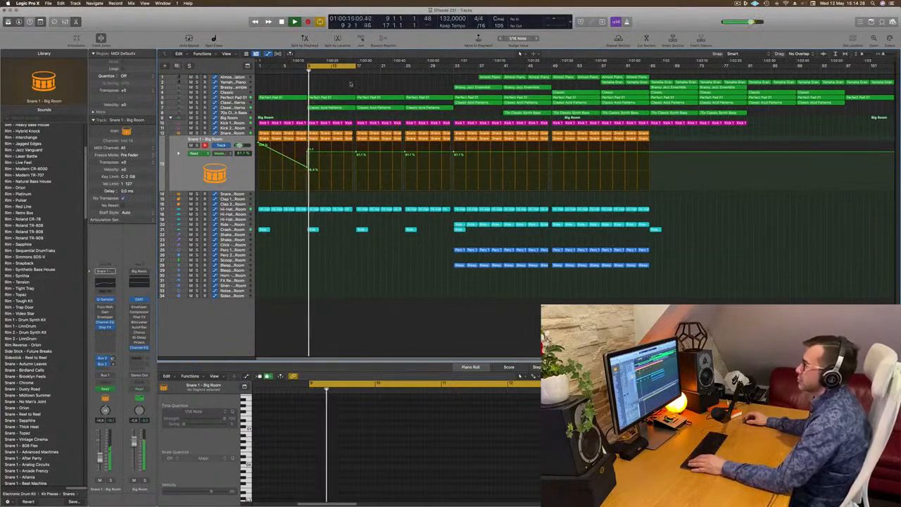
Step: Extend the cycle to bar 25 and reshape the duplicate Classic Acid Patterns track's cutoff automation to stay open after bar 17, peaking at bar 21
click(248, 107)
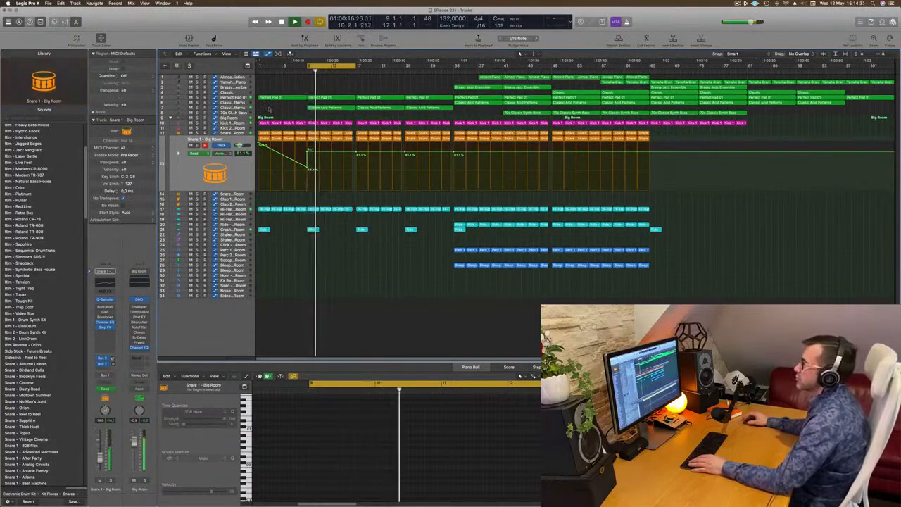
click(339, 72)
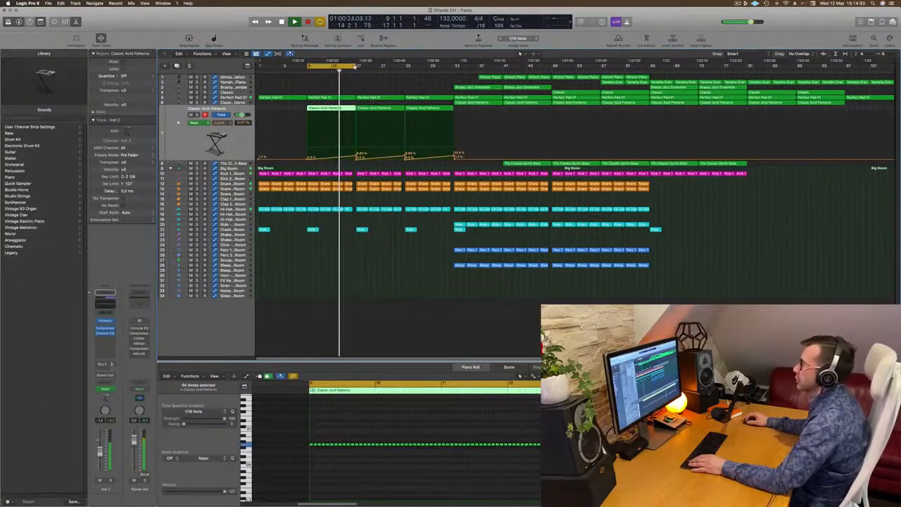
click(357, 161)
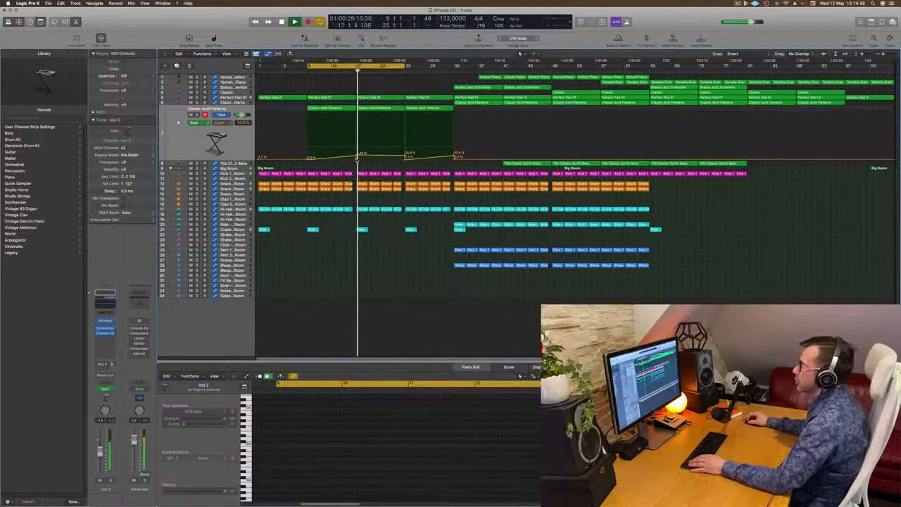
drag(386, 154, 383, 151)
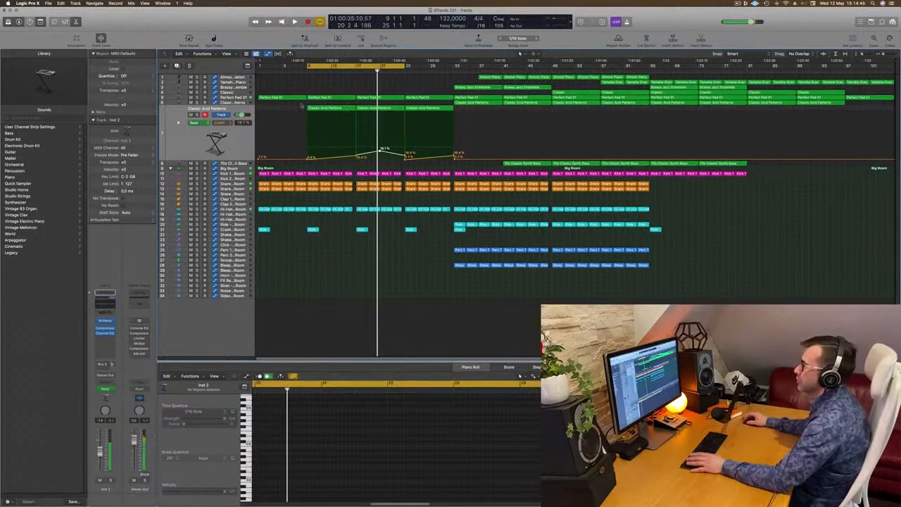
Step: Restart playback and reshape the Perfect Pad 01 cutoff automation, removing the drop at bar 17 and adding a slight dip at bar 21
key(space)
key(space)
key(Up)
key(Up)
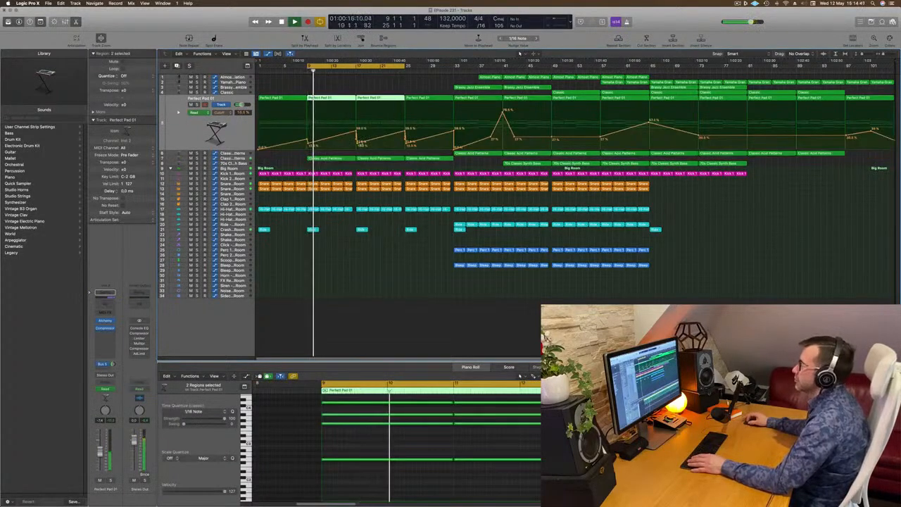
drag(357, 146, 357, 145)
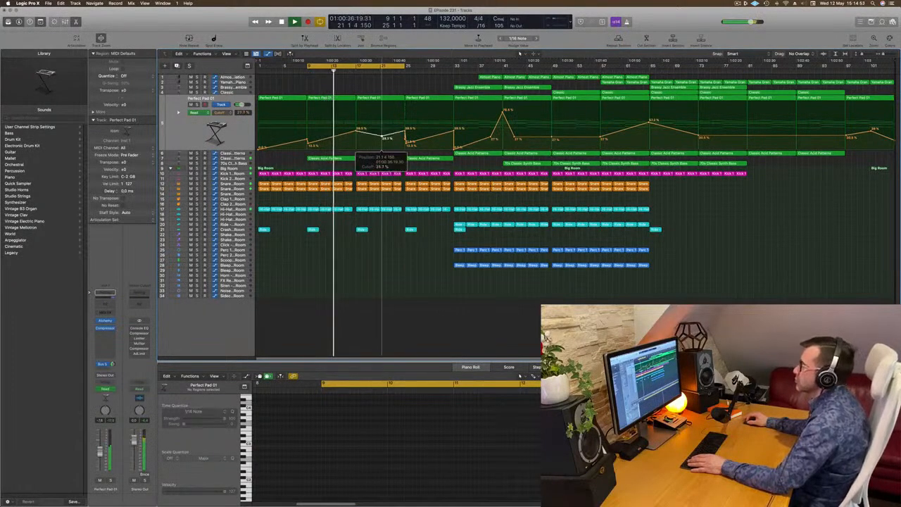
drag(382, 136, 382, 137)
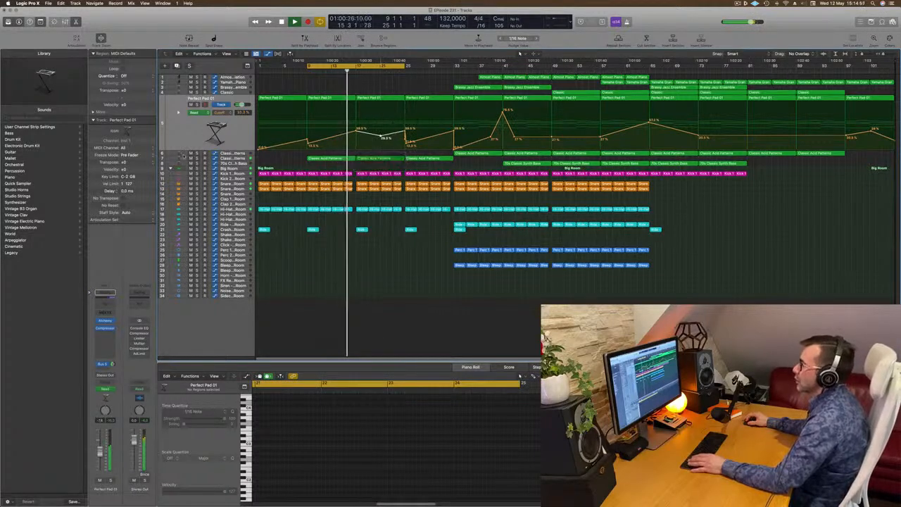
Step: Reshape the Snare 1 mix automation with a shallow dip between bars 13 and 17, a peak at bar 17 and a deep drop towards bar 25
click(227, 189)
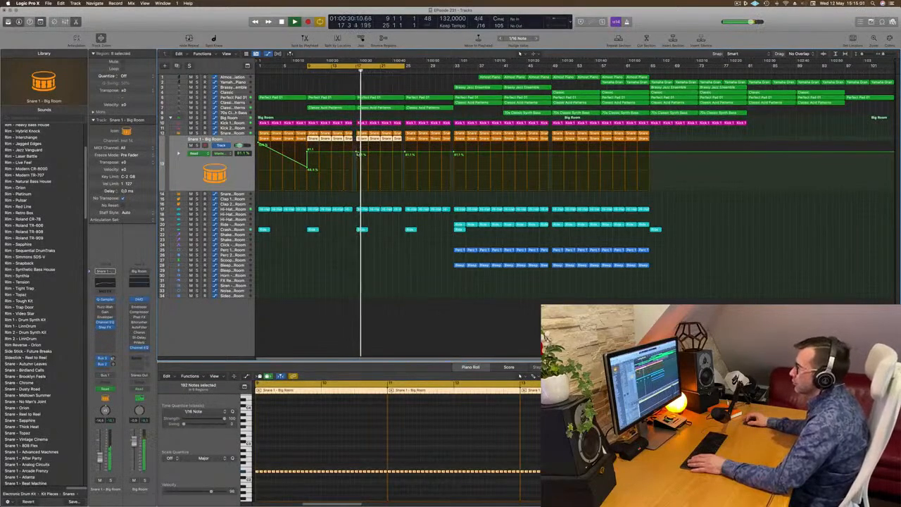
drag(357, 152, 402, 187)
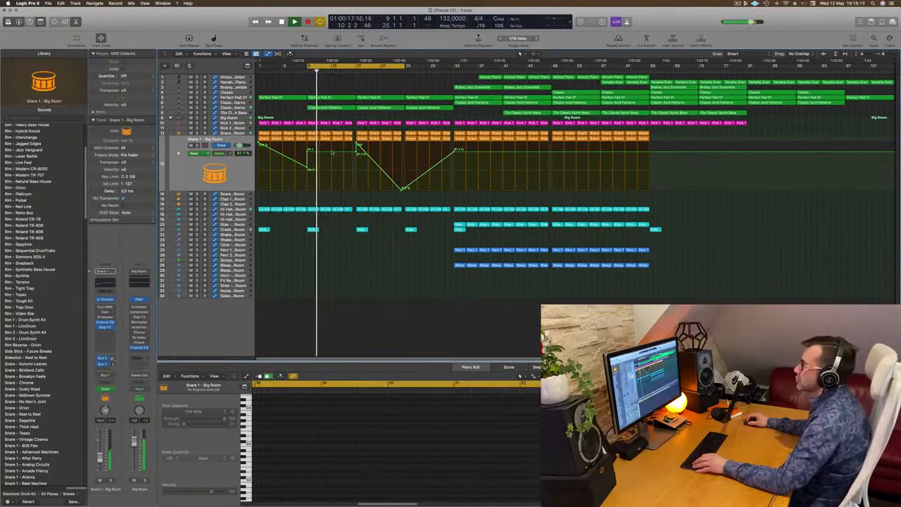
drag(334, 153, 353, 157)
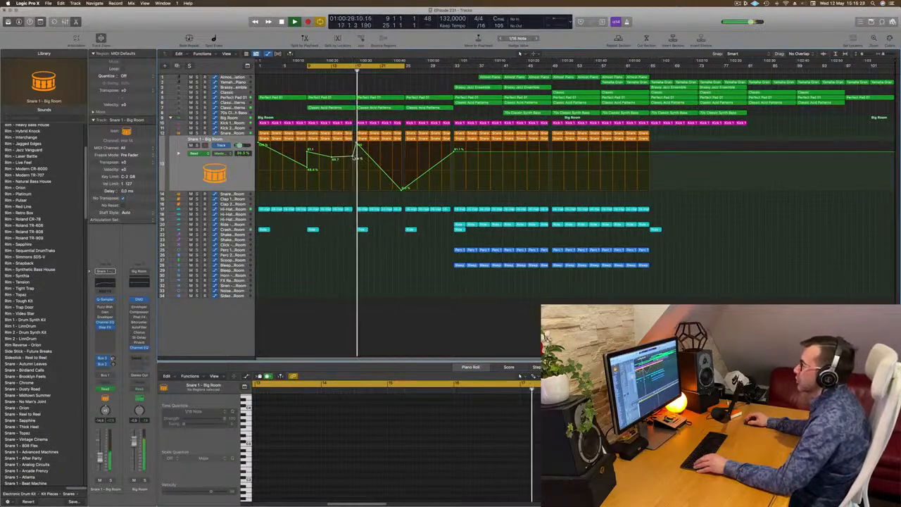
scroll(354, 157, up, 5)
scroll(354, 157, down, 5)
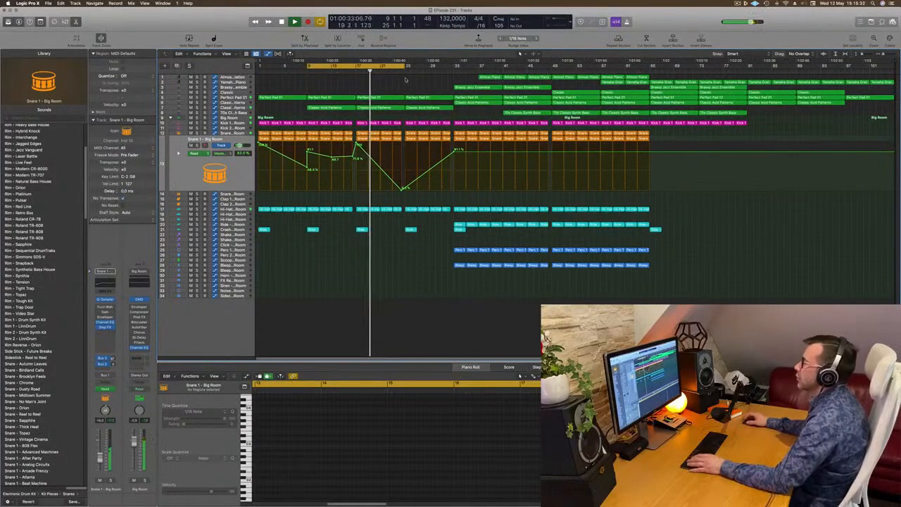
Step: Copy the Brassy Jazz Ensemble region from bar 33 to bar 17, and select eight of its chord notes in the piano roll
click(478, 86)
drag(479, 87, 386, 87)
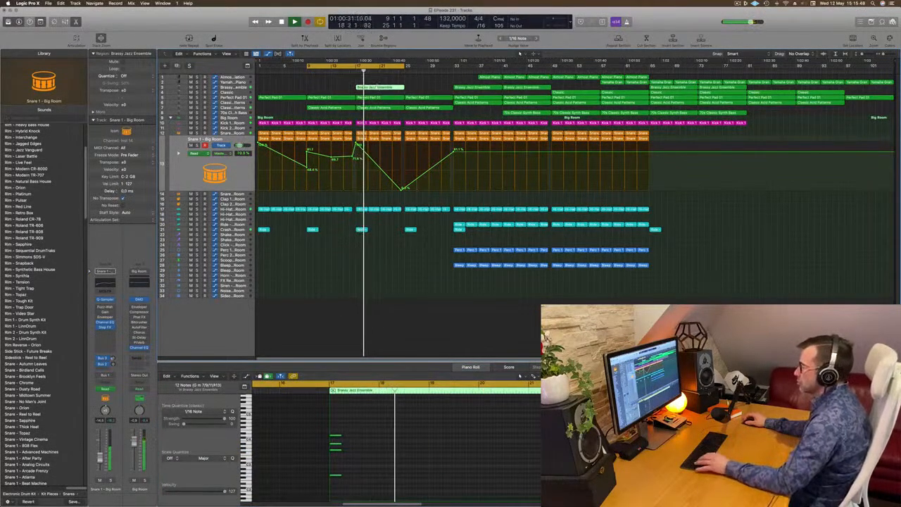
scroll(422, 422, down, 3)
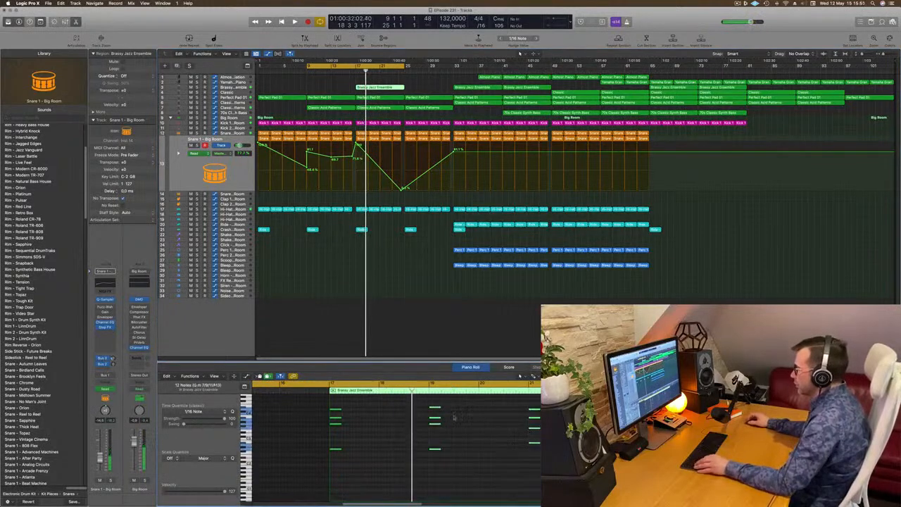
drag(435, 408, 348, 410)
key(space)
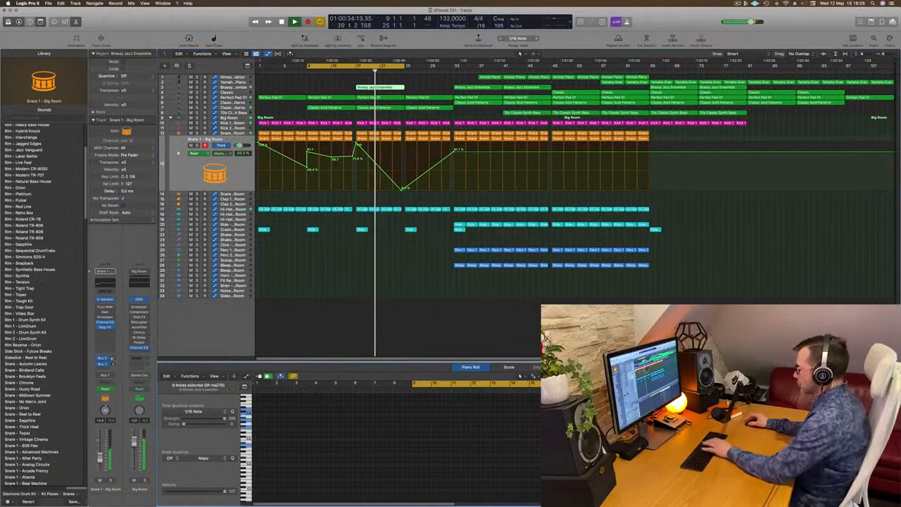
Step: Restart playback, trim the copied Brassy Jazz Ensemble region to bars 17–21, and repeat that four-bar part up to bar 25
key(space)
mouse_move(381, 87)
super+mouse_down()
mouse_move(404, 88)
mouse_move(392, 91)
super+mouse_up()
click(394, 88)
key(Delete)
click(367, 88)
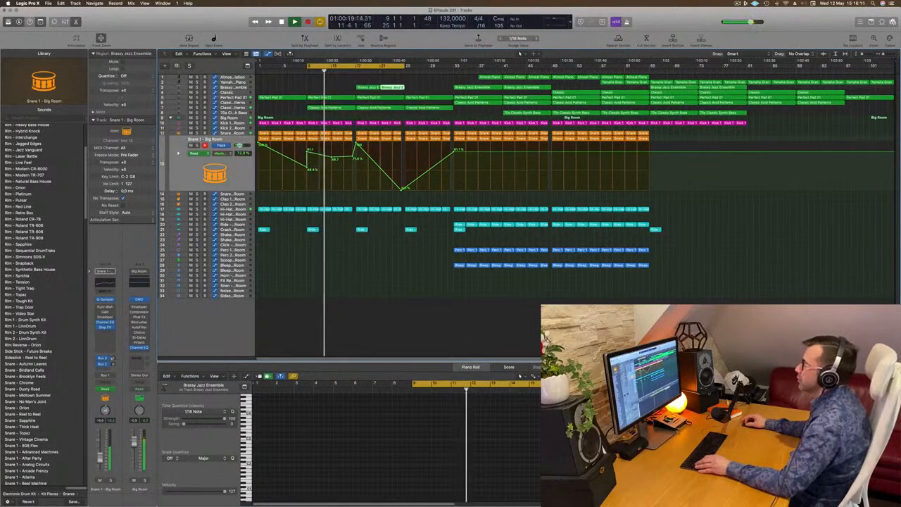
Step: Select the Brassy Jazz Ensemble track and extend the cycle range to end at bar 33
click(244, 86)
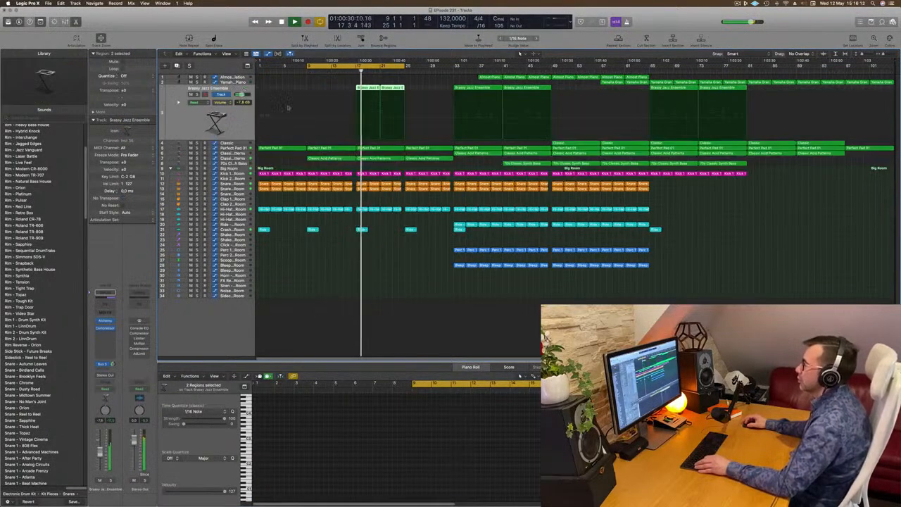
scroll(352, 134, up, 3)
scroll(356, 135, down, 1)
scroll(355, 135, down, 2)
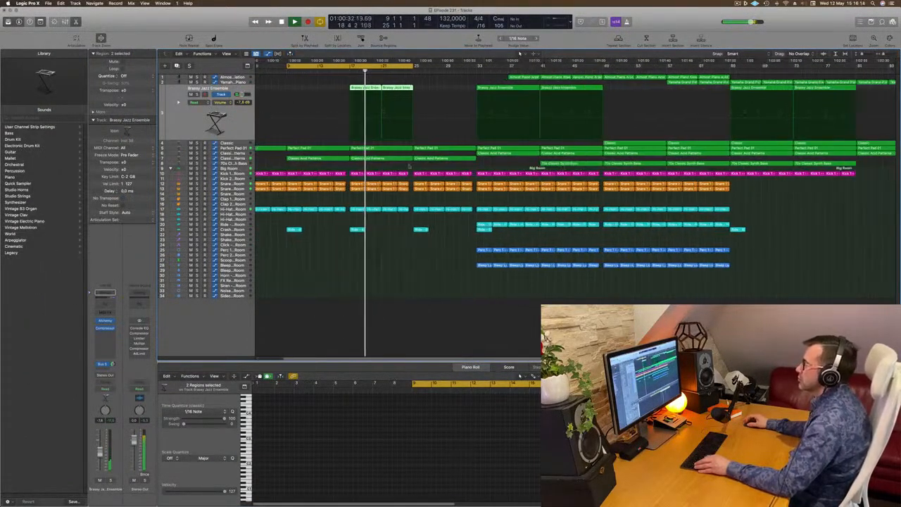
scroll(398, 168, up, 4)
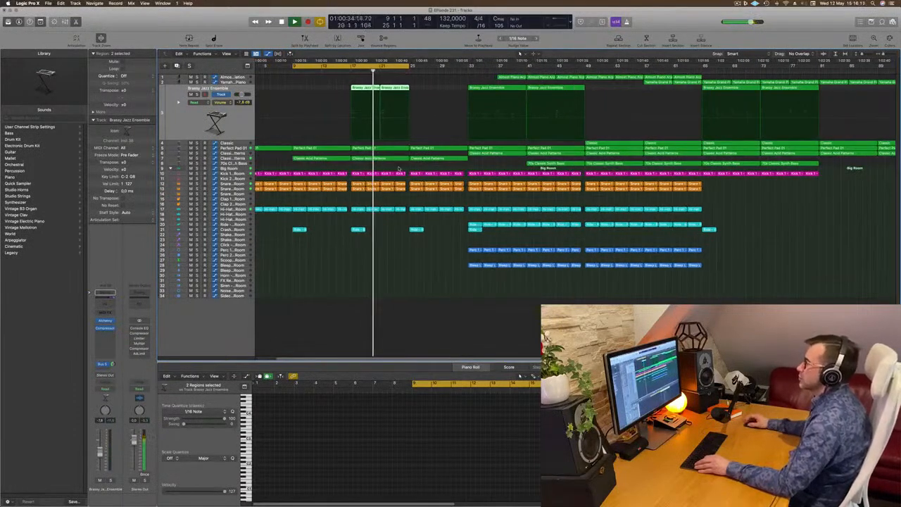
scroll(398, 168, down, 2)
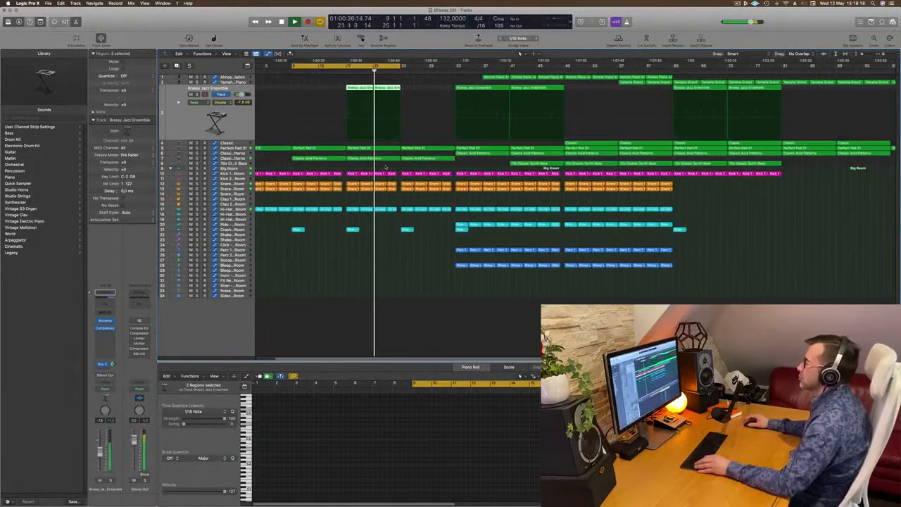
scroll(389, 167, up, 1)
scroll(389, 166, down, 2)
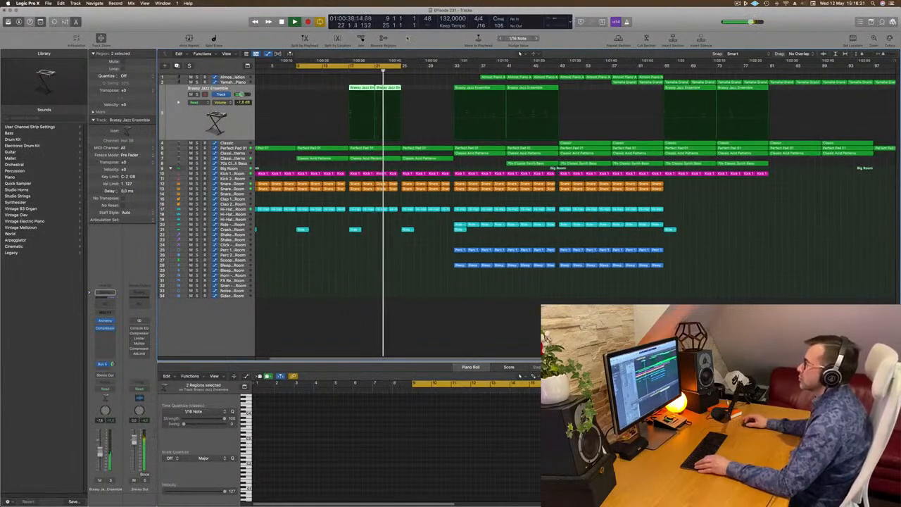
drag(403, 66, 451, 73)
scroll(451, 72, up, 3)
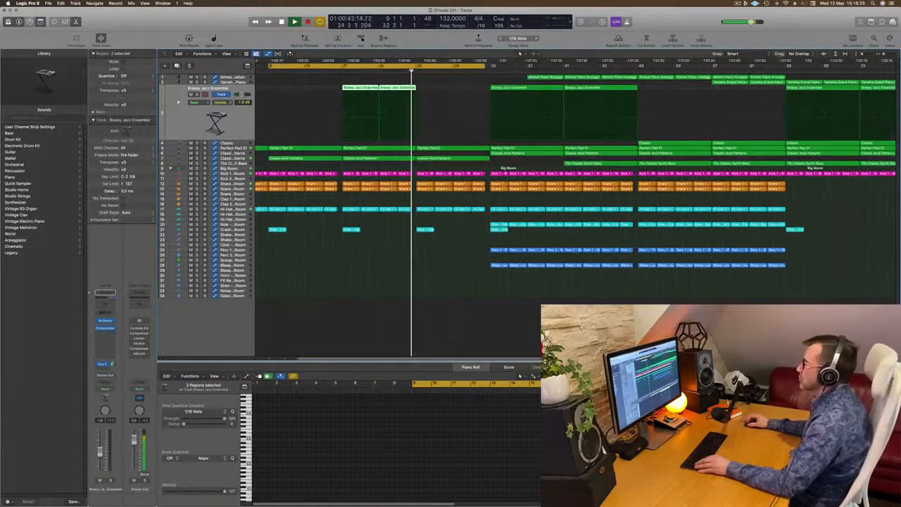
scroll(449, 74, down, 2)
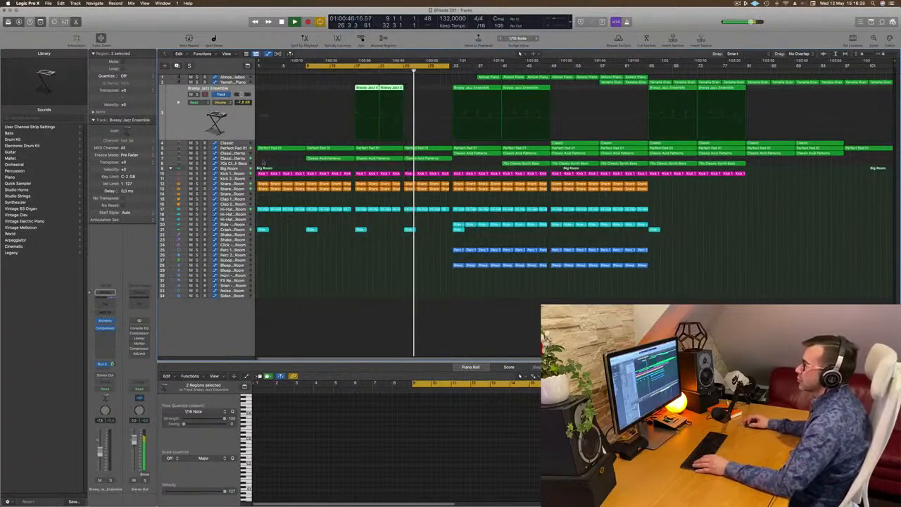
Step: Reshape the Snare 1 mix automation so it rises sharply at bar 25 and stays level at about 70% through bar 33
click(242, 190)
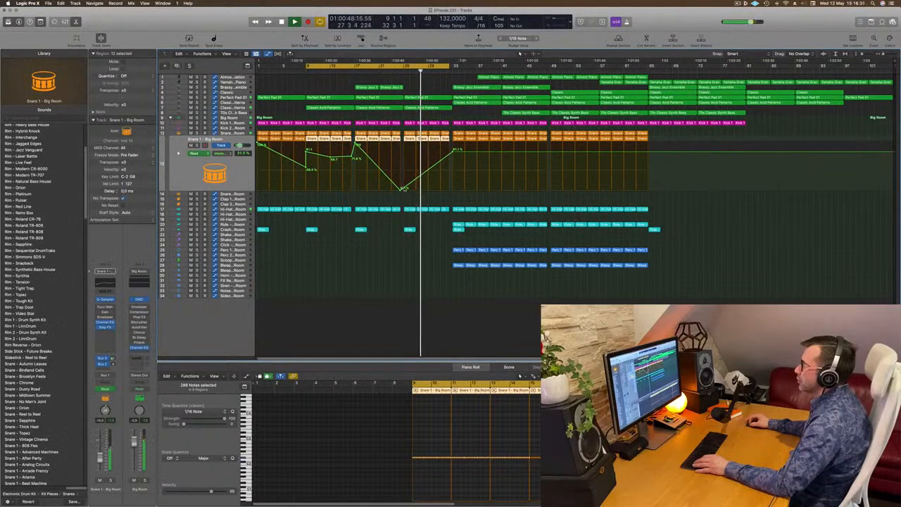
click(404, 189)
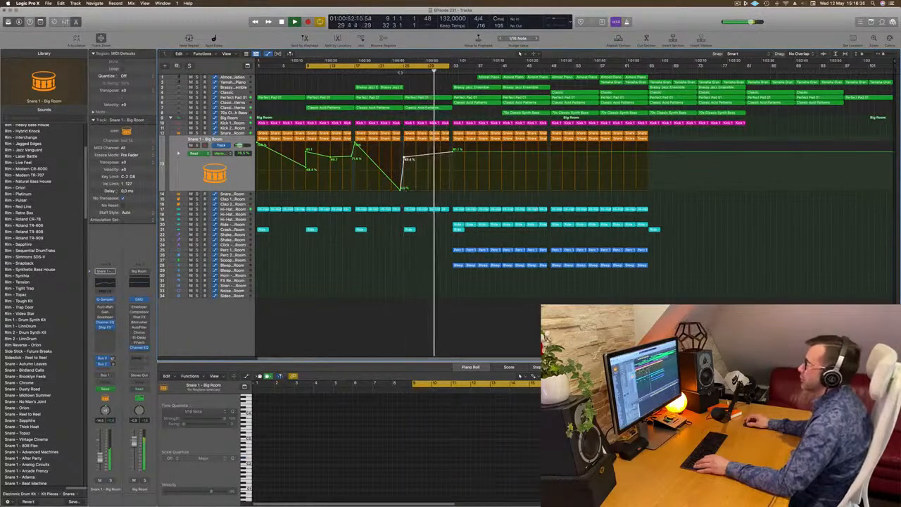
key(space)
drag(455, 153, 452, 155)
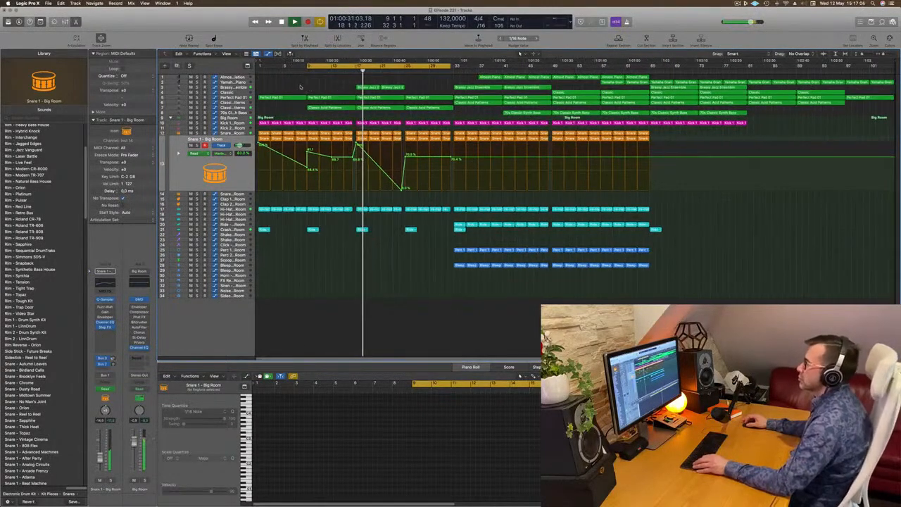
Step: Lower the Brassy Jazz Ensemble track volume to -10.0 dB, and copy the Classic Acid Patterns region from bar 33 to bar 25
click(240, 87)
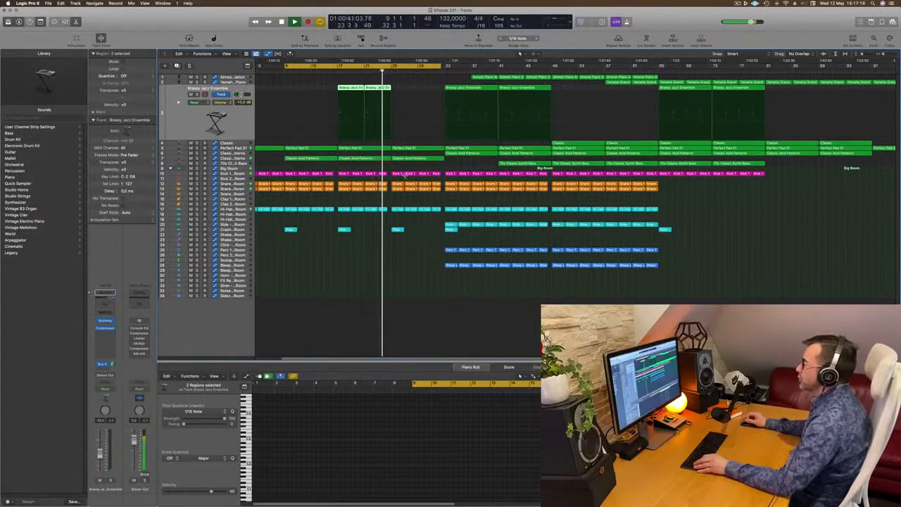
drag(470, 154, 419, 154)
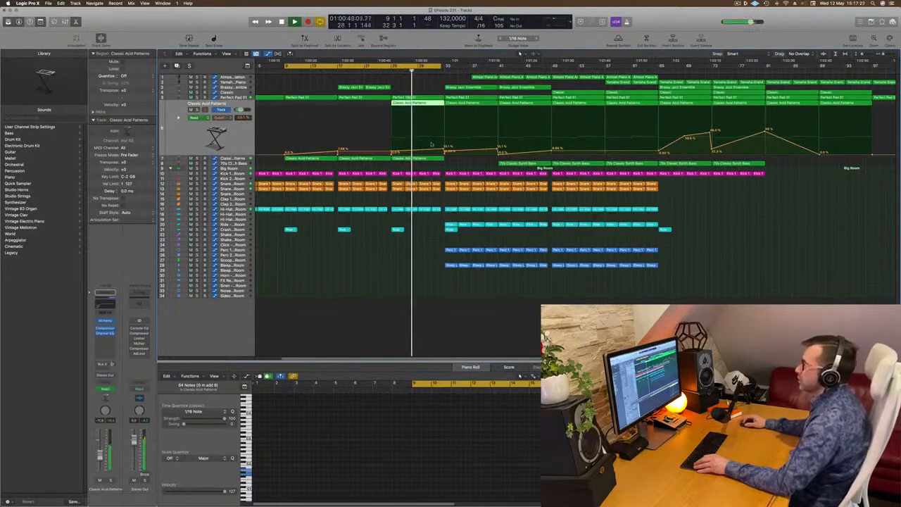
click(431, 99)
click(431, 103)
Step: Stop playback, select all notes of the copied Classic Acid Patterns region in the piano roll, and restart the cycle from bar 9
key(space)
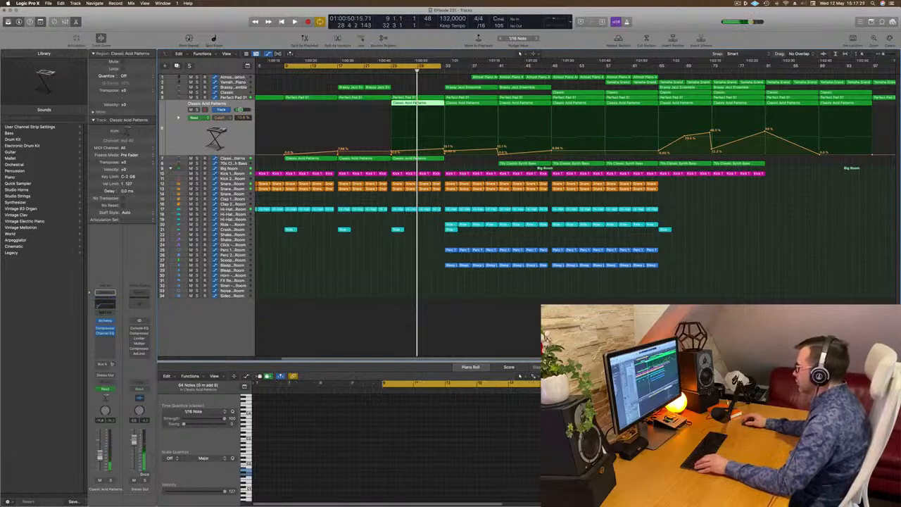
scroll(575, 444, up, 3)
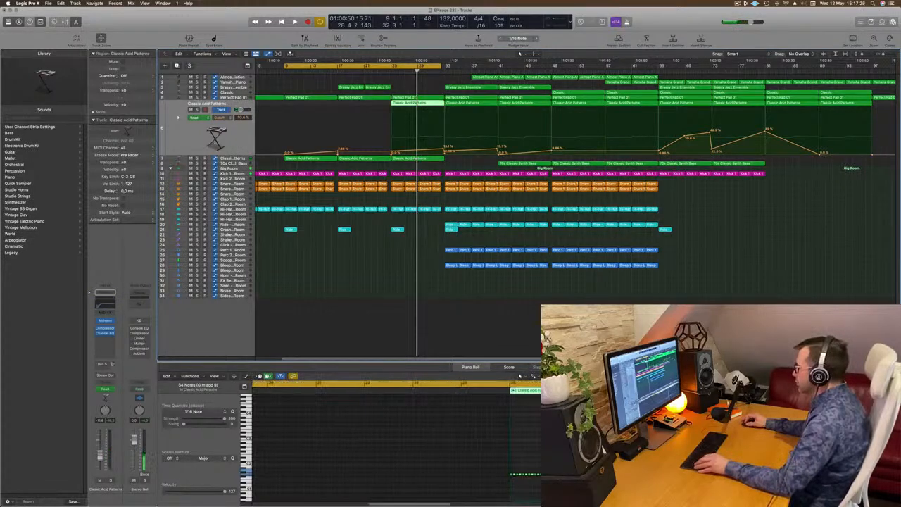
scroll(395, 437, right, 3)
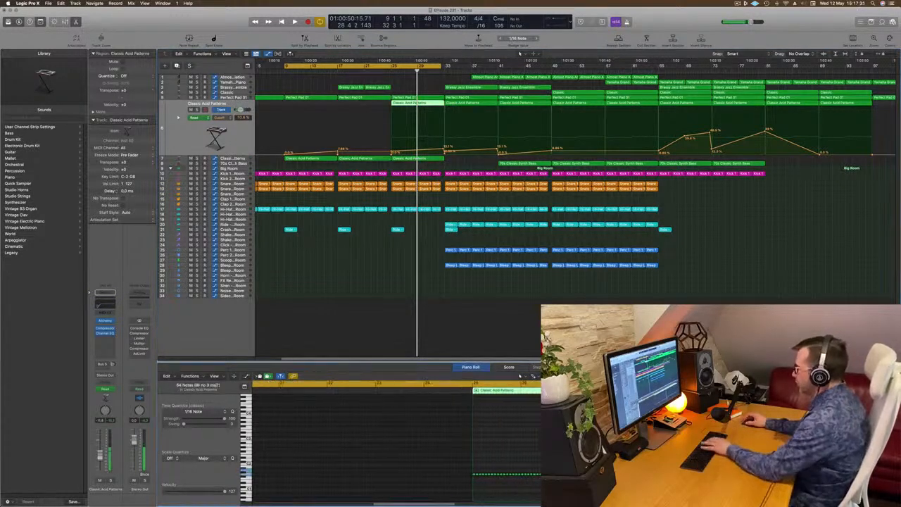
key(super+a)
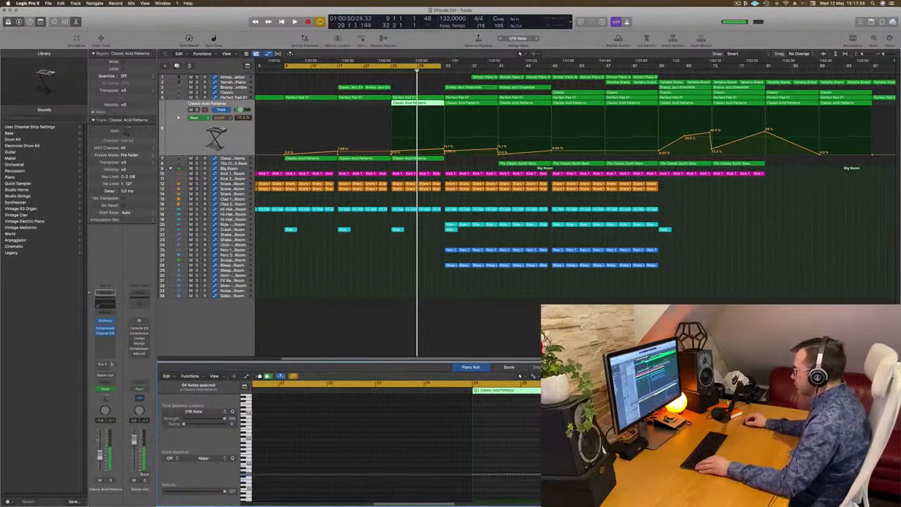
key(space)
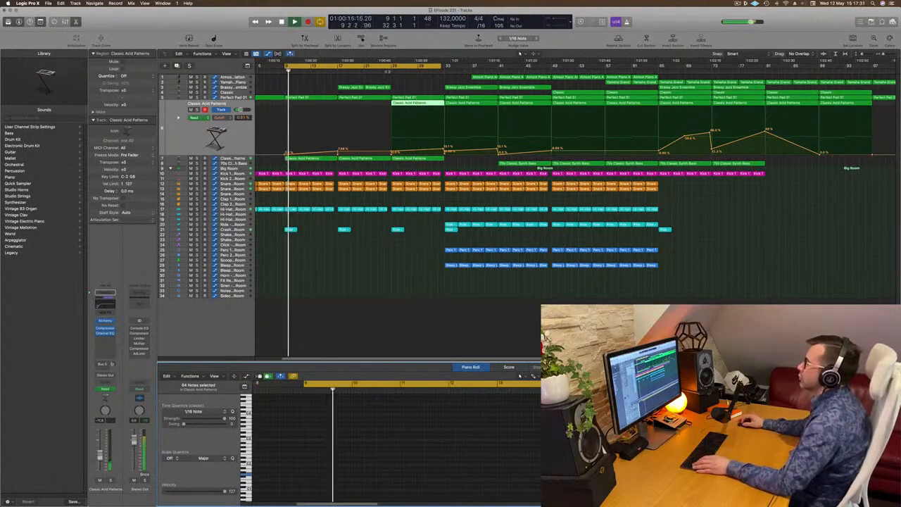
Step: Copy the two four-bar Brassy Jazz Ensemble regions to bars 25–33, and clear the region selection
click(387, 71)
key(super+Left)
mouse_move(414, 87)
mouse_down()
mouse_move(367, 89)
mouse_move(416, 88)
mouse_up()
click(397, 71)
click(337, 83)
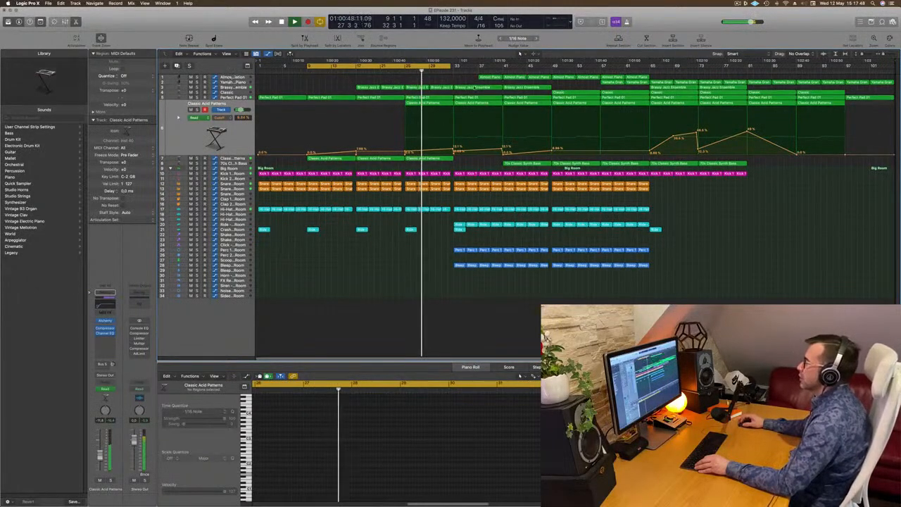
Step: Copy two Almost Piano Arpeggiation regions into bars 25–33, and lower that track's volume to -29.0 dB
click(446, 78)
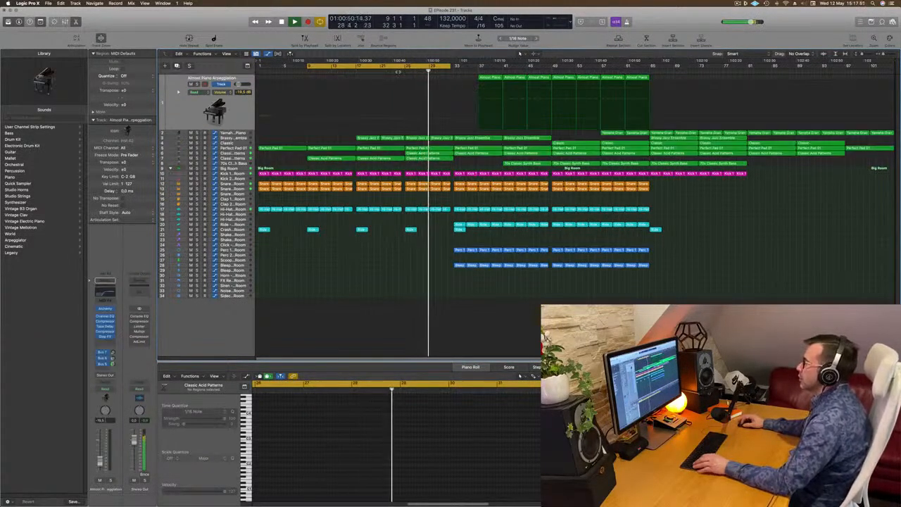
drag(491, 80, 449, 79)
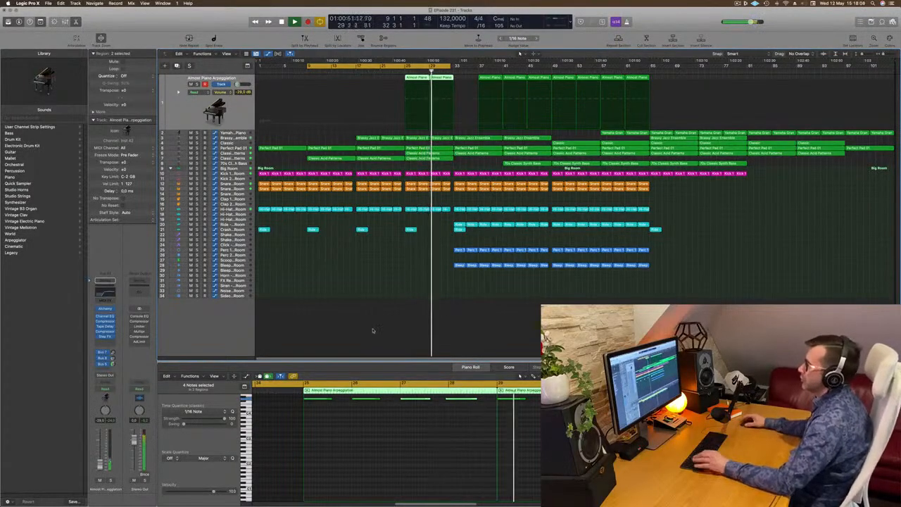
click(384, 250)
key(super+Right)
key(super+Left)
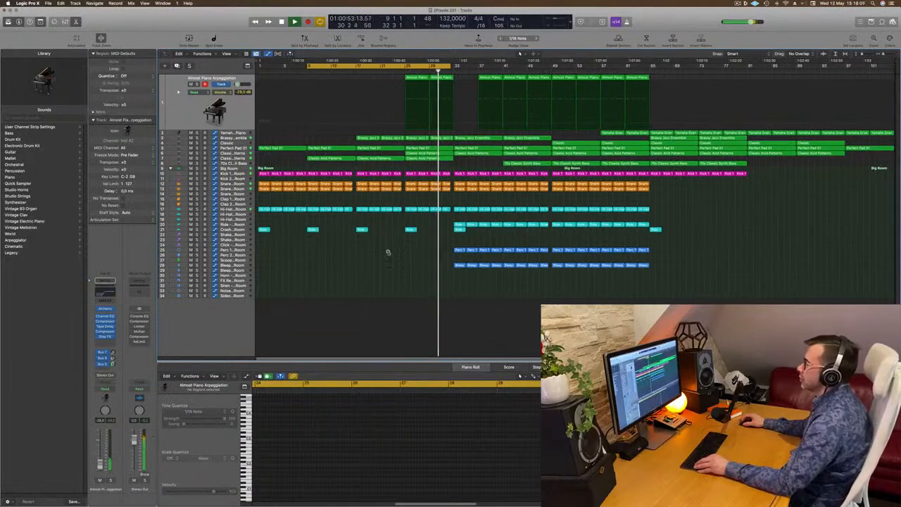
Step: Continue playback from bar 21 and copy the Ride regions that start at bar 33 into bars 25–33
click(382, 72)
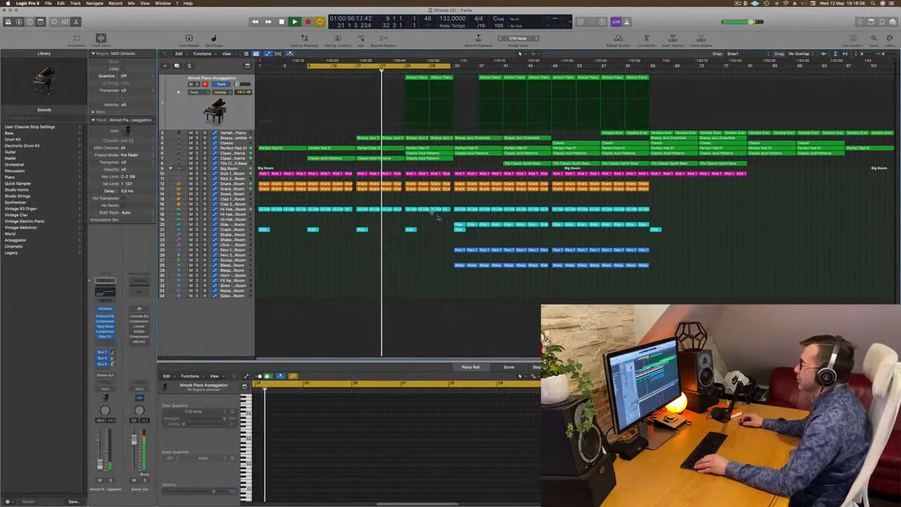
drag(451, 220, 412, 230)
Step: Fill the gap at the end of the Snare 1 region at bars 23–25 by copying eight of its notes up to bar 25
click(406, 184)
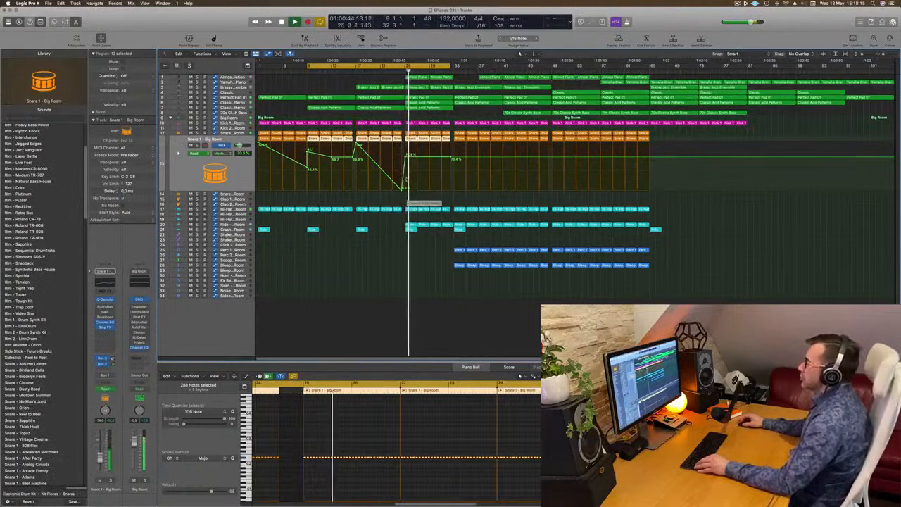
key(super+Right)
click(442, 189)
drag(439, 140, 443, 140)
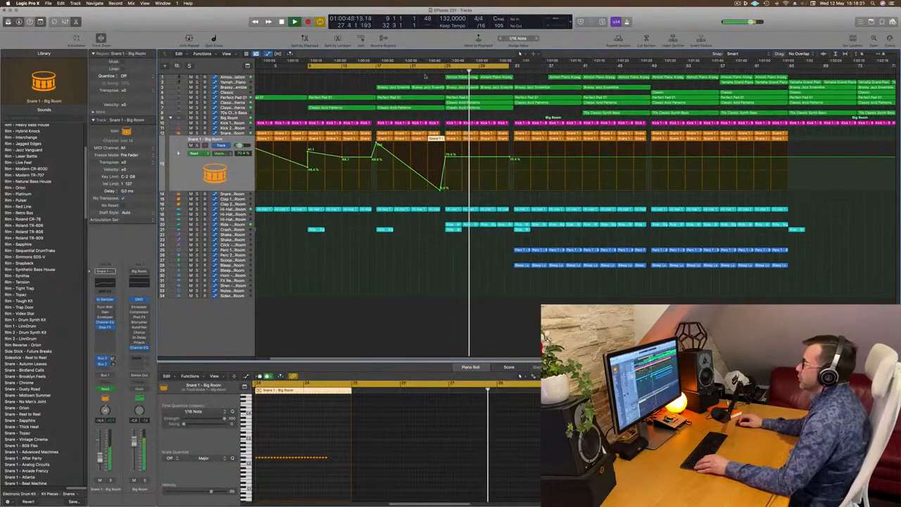
key(comma)
key(comma)
key(comma)
key(comma)
key(comma)
key(comma)
key(super+Right)
key(super+Right)
key(super+Right)
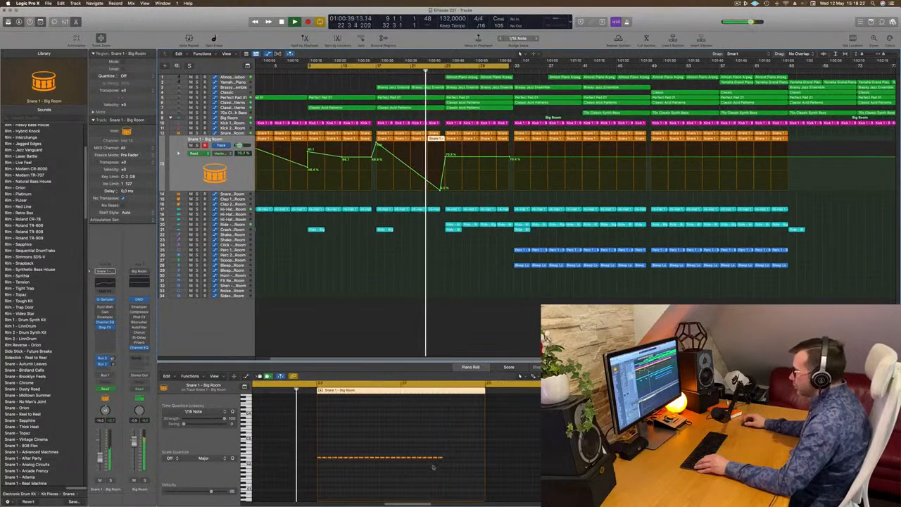
mouse_move(472, 454)
mouse_down()
mouse_move(414, 466)
mouse_move(459, 458)
mouse_up()
click(428, 70)
key(super+Right)
key(super+Right)
key(super+Right)
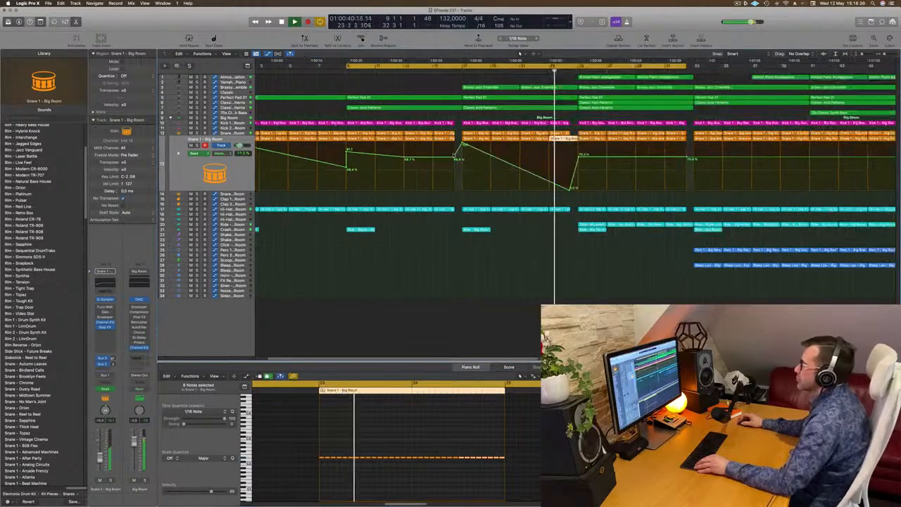
Step: Clear the Snare 1 region selection and review the full arrangement during playback
click(578, 188)
drag(584, 181, 583, 170)
click(584, 170)
key(super+Left)
key(super+Left)
key(super+Left)
key(super+Left)
key(super+Left)
key(super+Left)
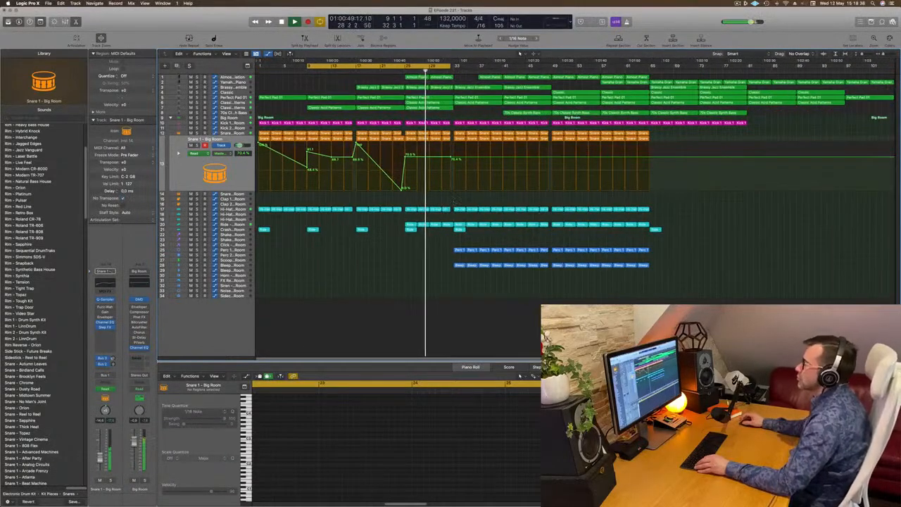
scroll(436, 211, up, 2)
scroll(435, 210, down, 1)
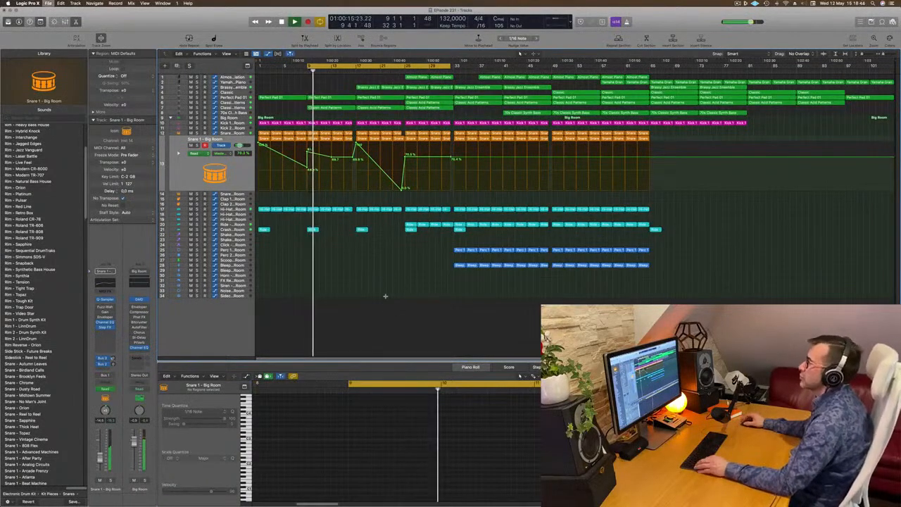
scroll(406, 296, up, 3)
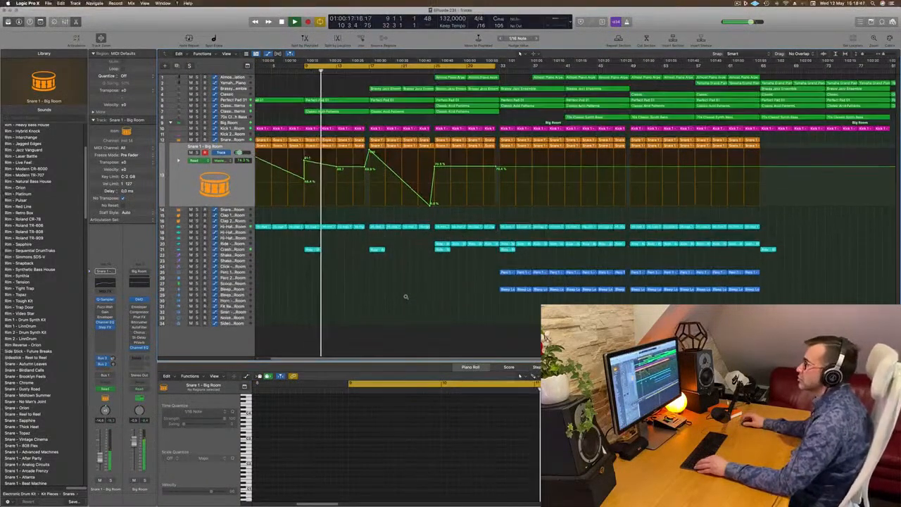
scroll(406, 296, up, 2)
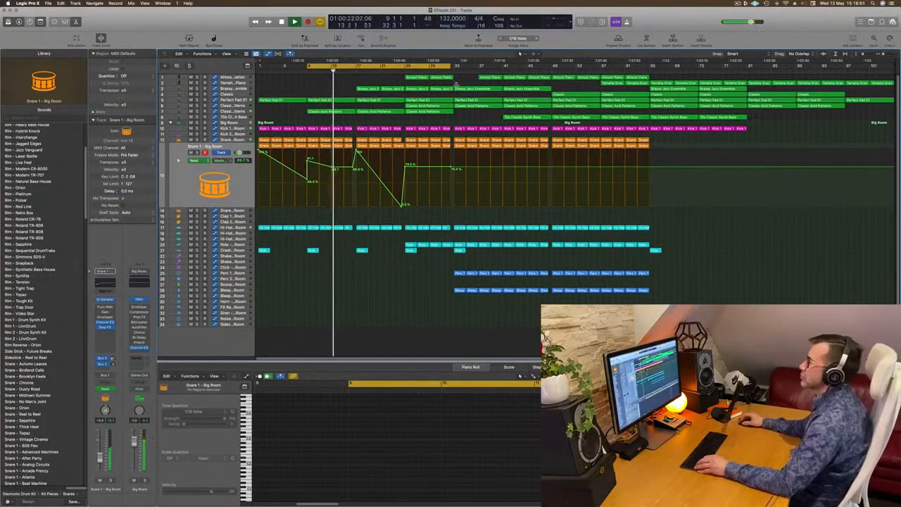
Step: Set the cycle range to bars 25–33 and restart playback from there
drag(308, 67, 406, 67)
key(space)
key(space)
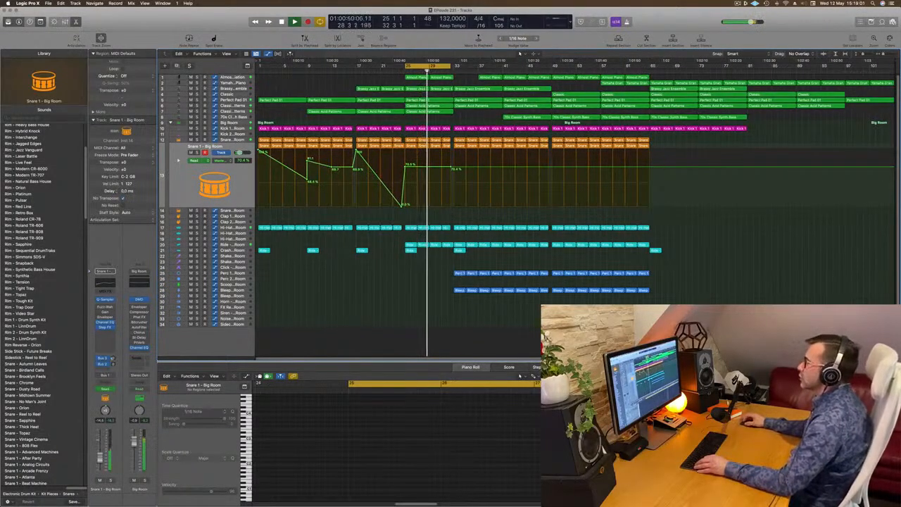
Step: Delete the hi-hat, ride, percussion, bleep and Almost Piano regions in bars 33–41, keeping the crash hit at bar 33
drag(463, 140, 499, 141)
drag(458, 223, 464, 299)
drag(488, 244, 501, 247)
key(Delete)
click(492, 78)
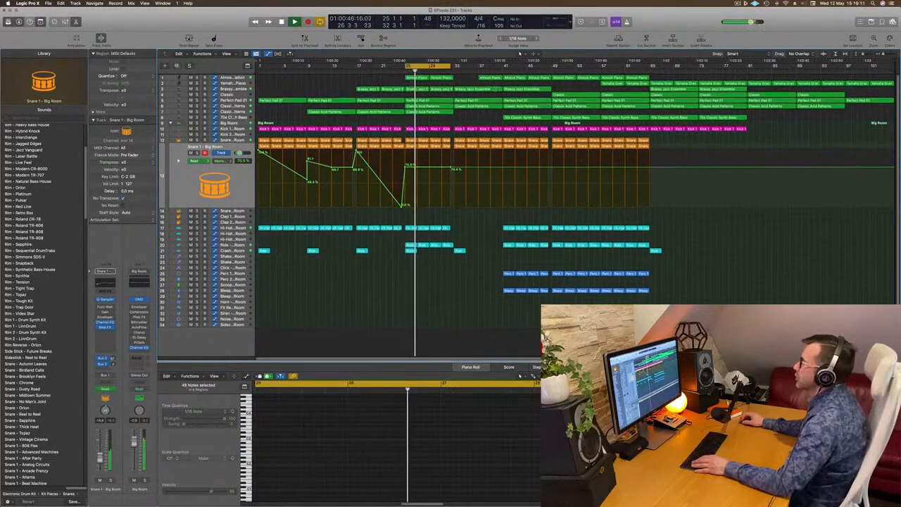
key(Delete)
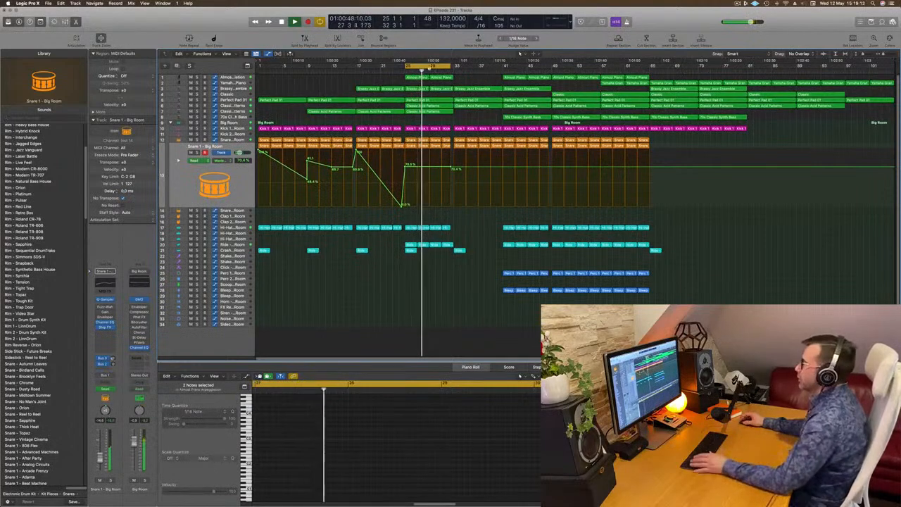
Step: Extend the cycle range to bar 41 and replace the Kick 1 region at bars 31–33 with a copy of the fill from bars 7–9
drag(435, 66, 502, 67)
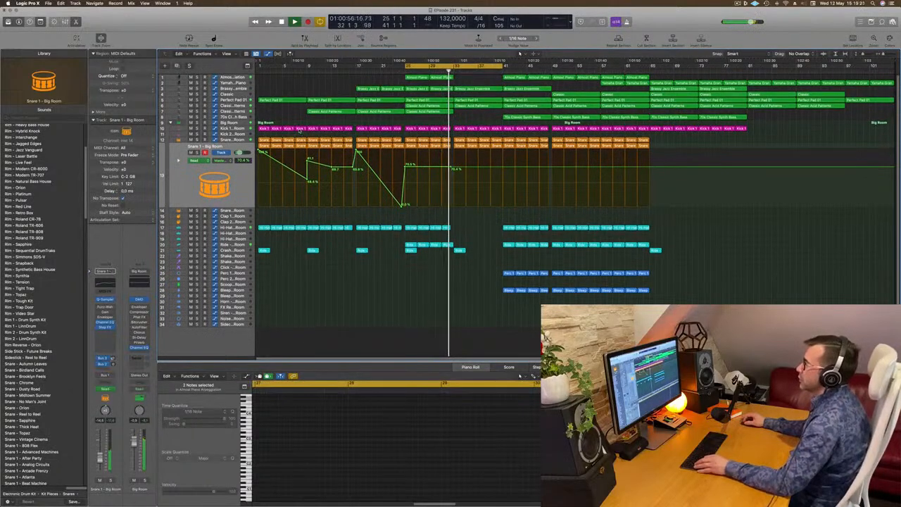
click(446, 129)
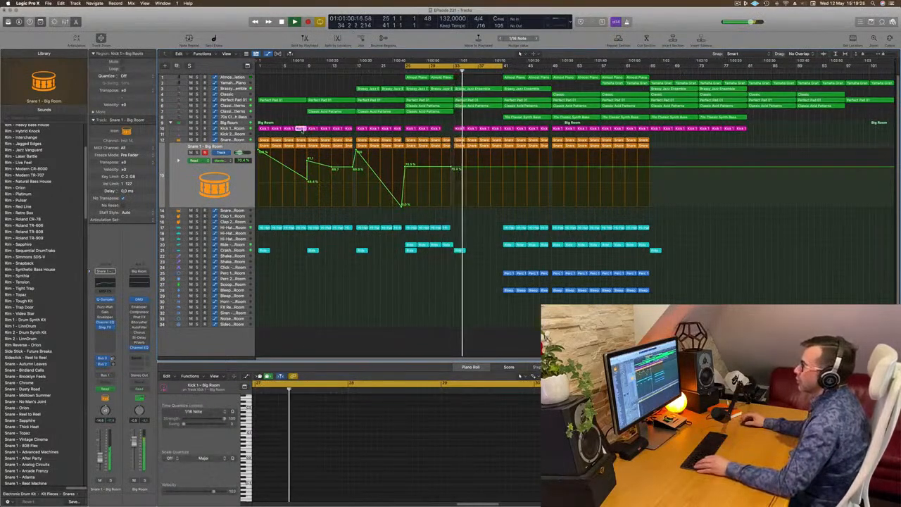
drag(303, 131, 448, 131)
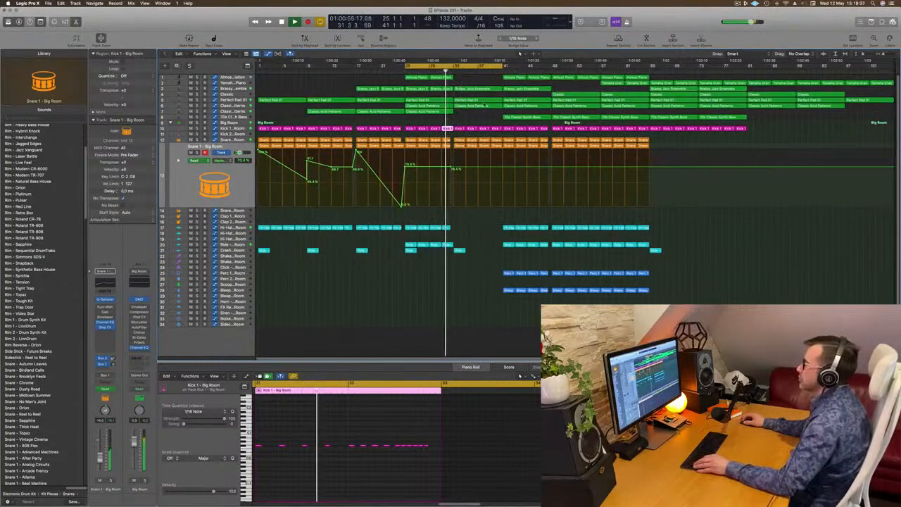
Step: Copy the 70s Classic Synth Bass region from bar 41 to 33, and replace the bar-33 Classic Acid Patterns region with the one from bar 25
click(526, 117)
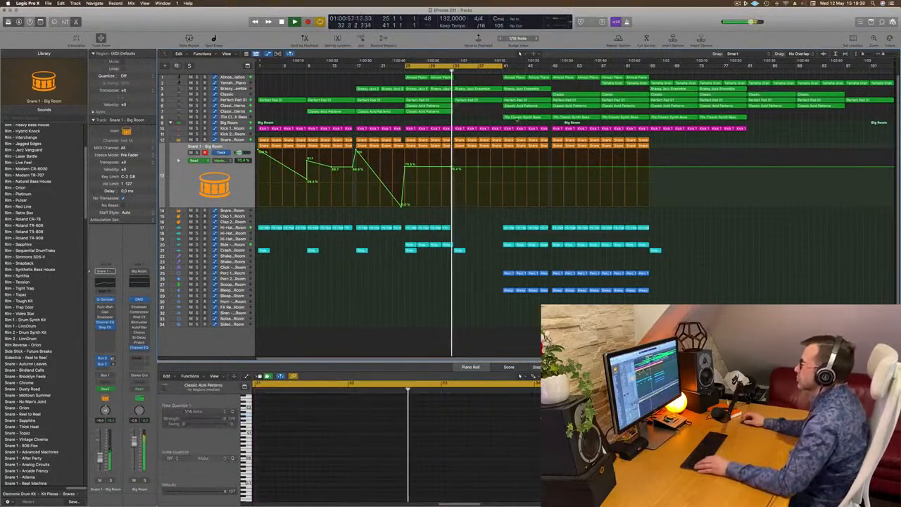
drag(526, 117, 477, 117)
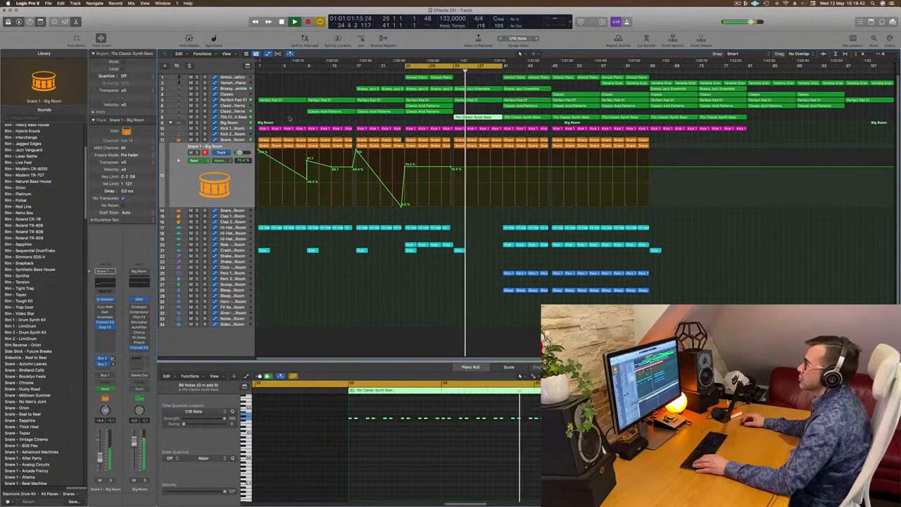
click(205, 119)
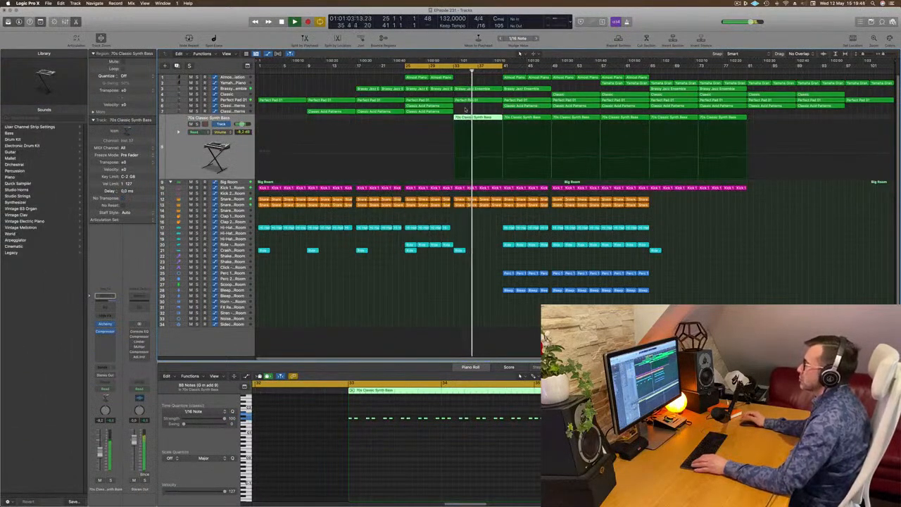
drag(444, 107, 486, 107)
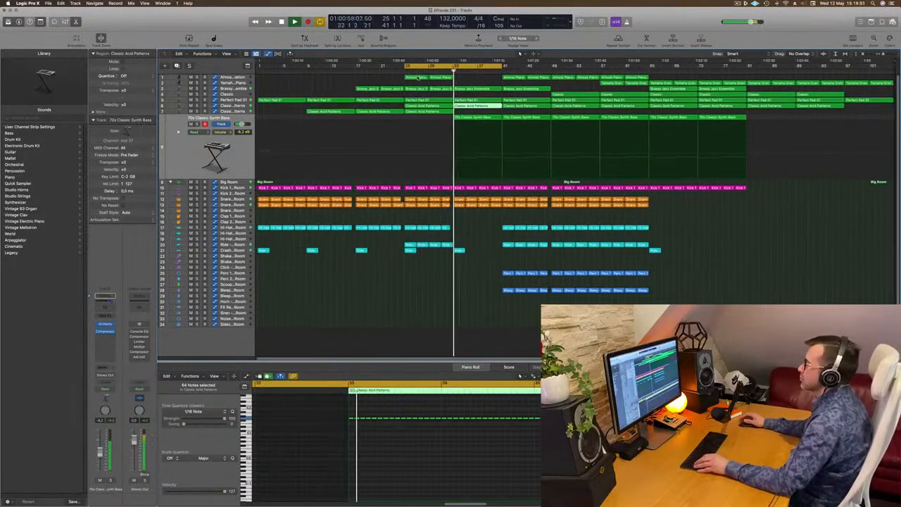
click(313, 88)
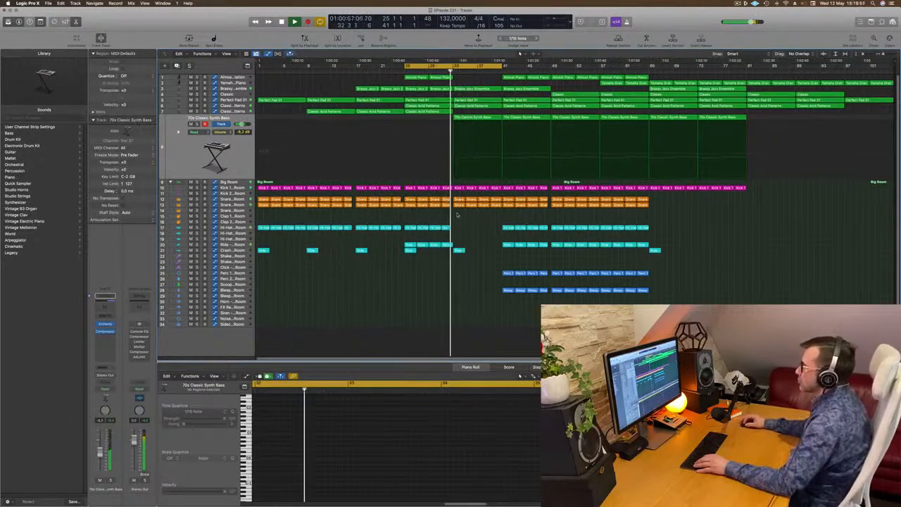
Step: Delete the regions on both snare tracks in bars 33–41
click(485, 204)
key(Delete)
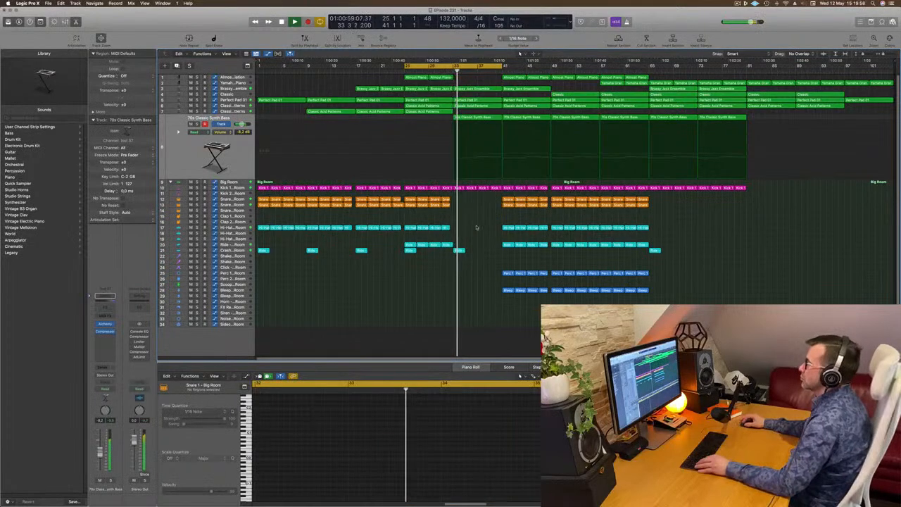
scroll(470, 226, up, 3)
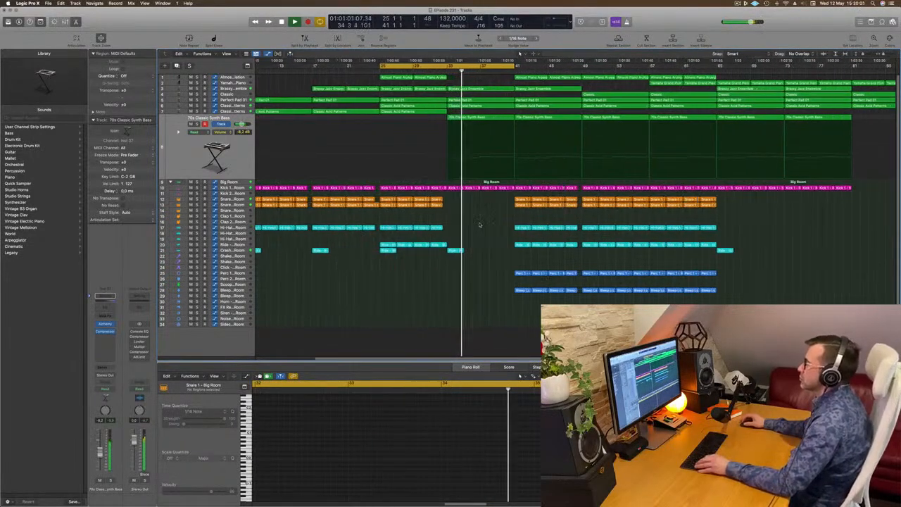
scroll(465, 226, up, 2)
Step: Select the 70s Classic Synth Bass region at bar 33 and briefly solo its track to check the bass during playback
click(462, 138)
click(197, 125)
click(198, 125)
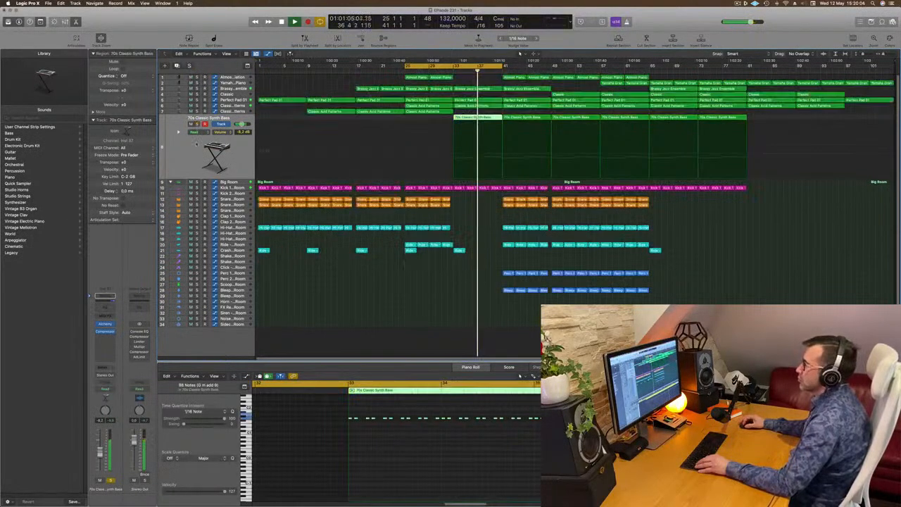
scroll(444, 321, up, 3)
scroll(444, 321, down, 3)
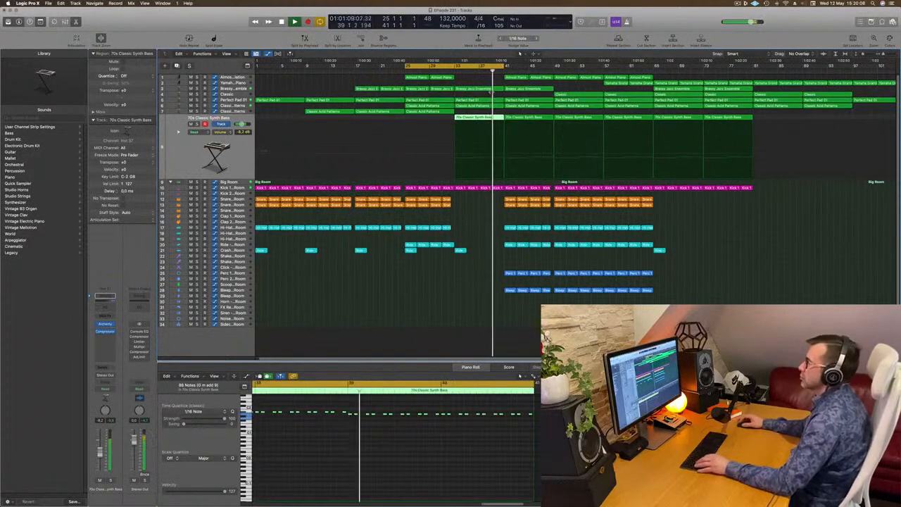
scroll(442, 91, down, 1)
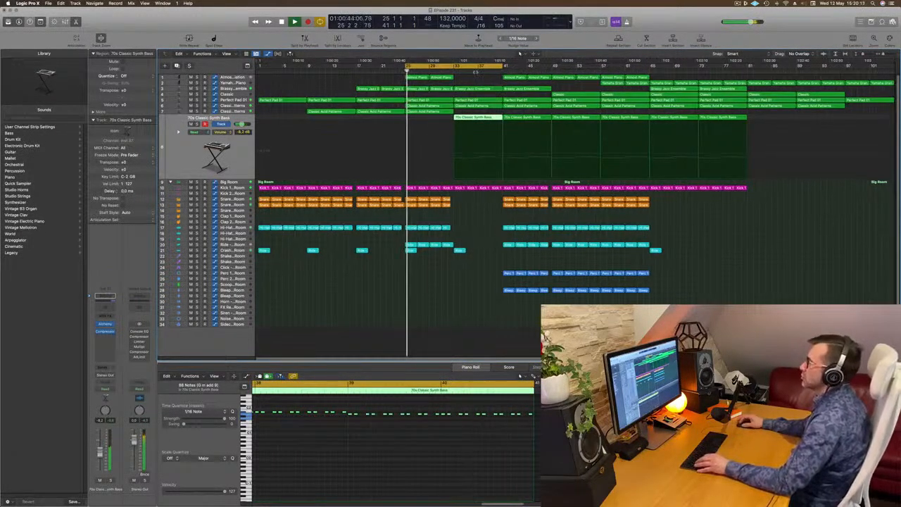
Step: Copy the 70s Classic Synth Bass region at bar 33 onto the lower Classic Acid Patterns track and transpose all its notes down an octave
drag(478, 117, 481, 112)
click(442, 454)
key(super+a)
key(alt+shift+Down)
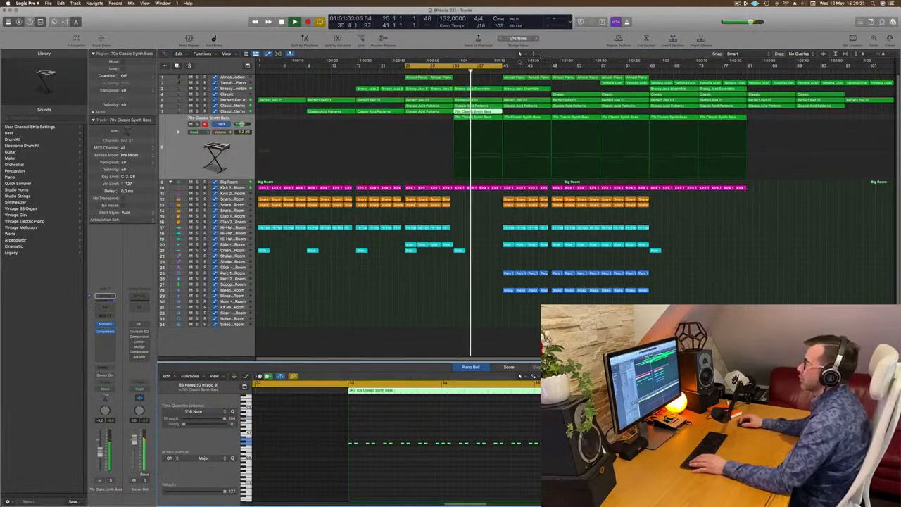
Step: Solo the copied bass layer alone and together with the 70s Classic Synth Bass track, clear the solos and restart playback from bar 25
click(197, 111)
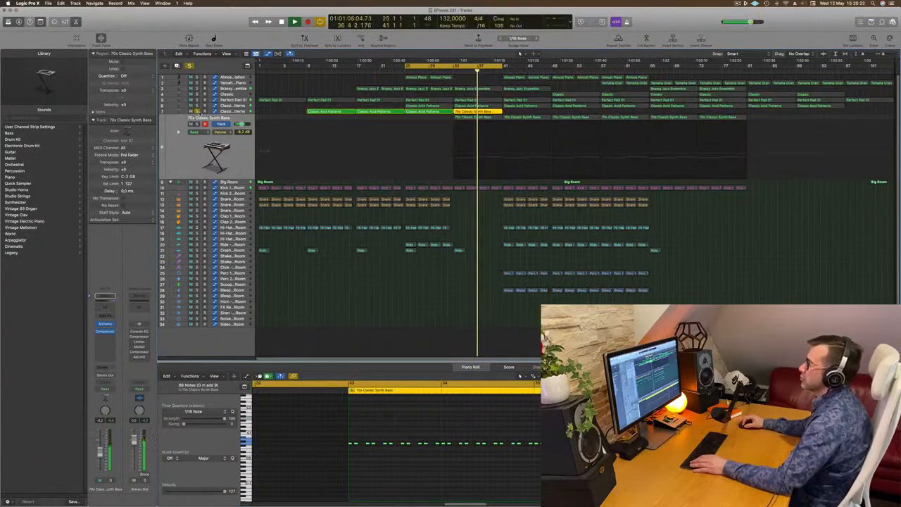
click(198, 125)
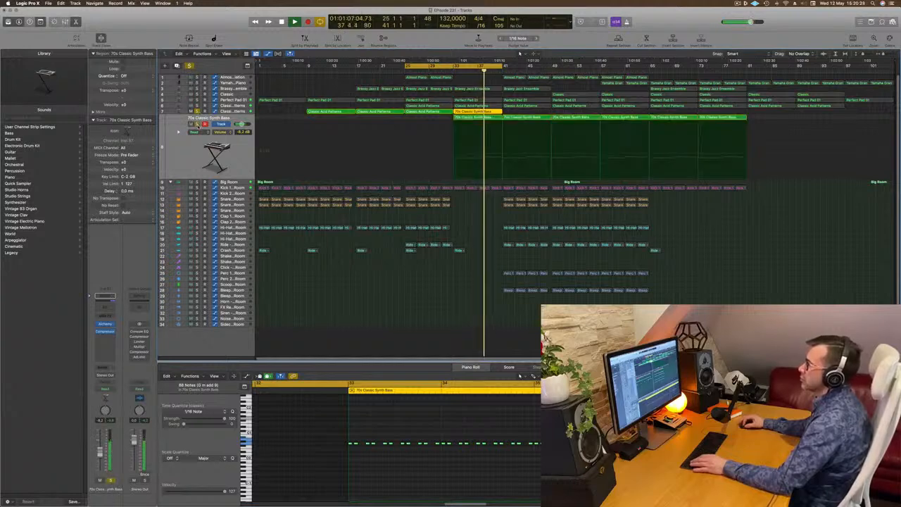
click(198, 124)
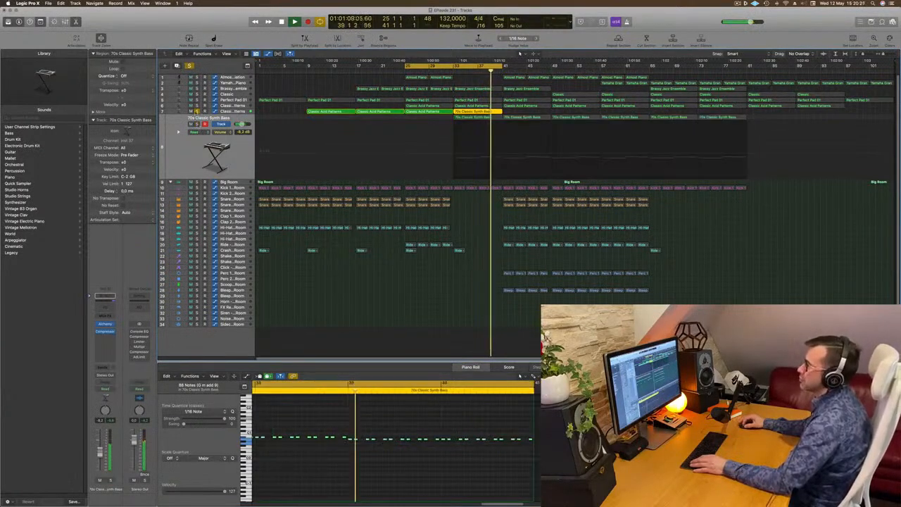
click(198, 112)
key(space)
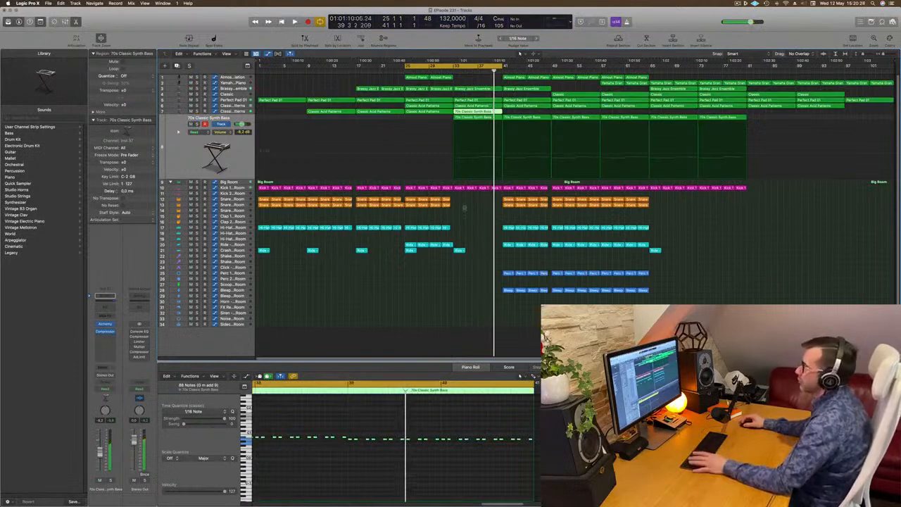
key(space)
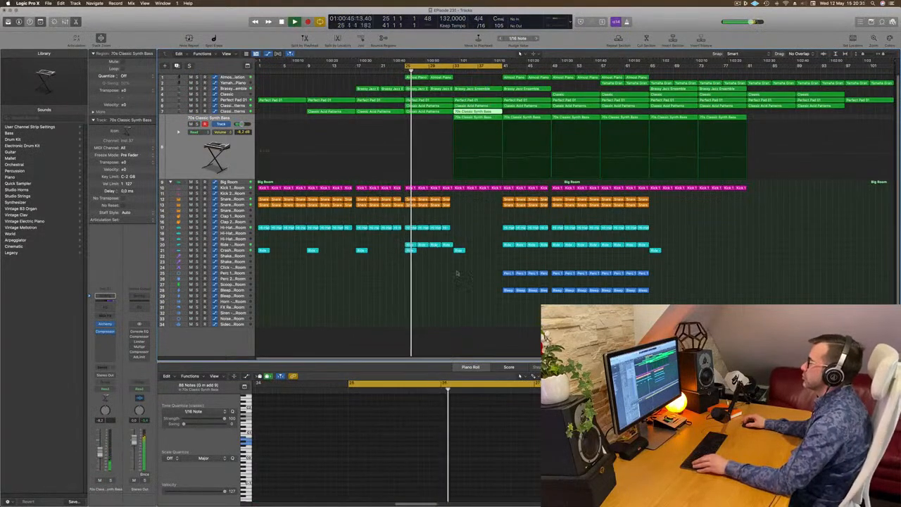
Step: Copy the Classic region from bar 49 to bars 33–41 on its own track
scroll(456, 273, up, 2)
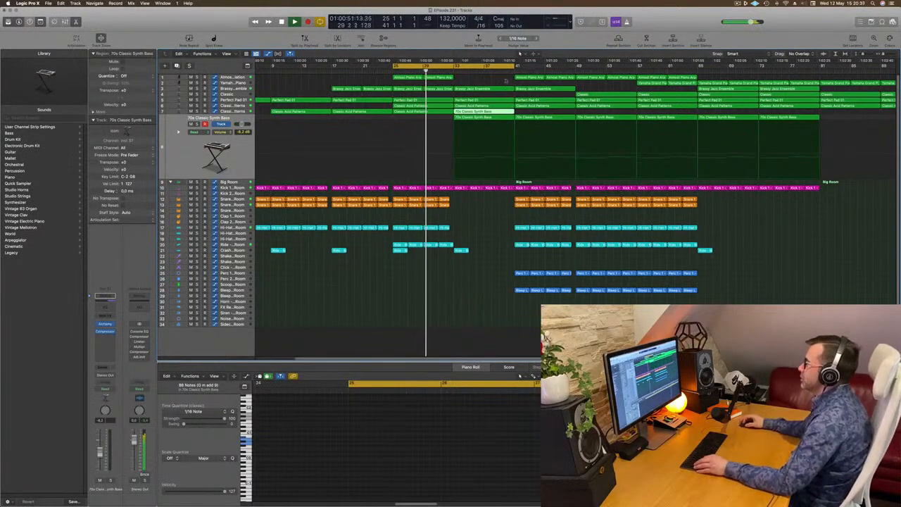
key(super+Left)
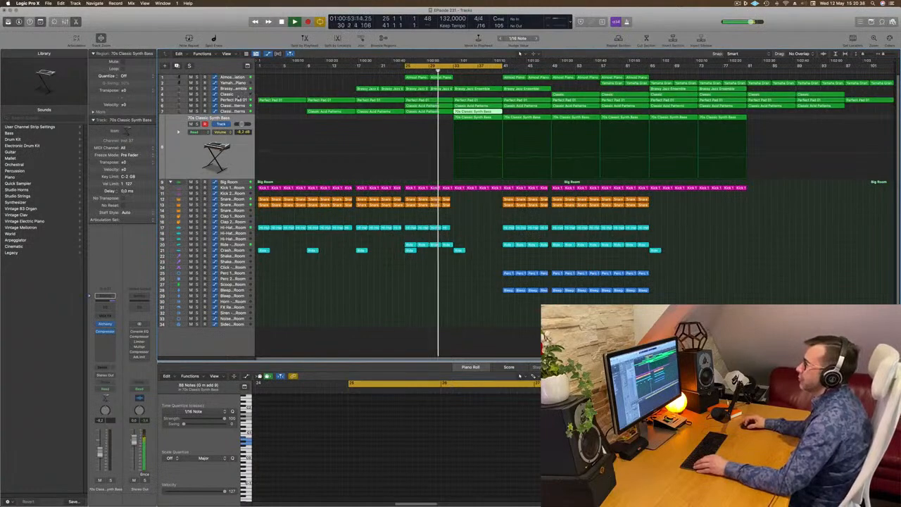
click(584, 94)
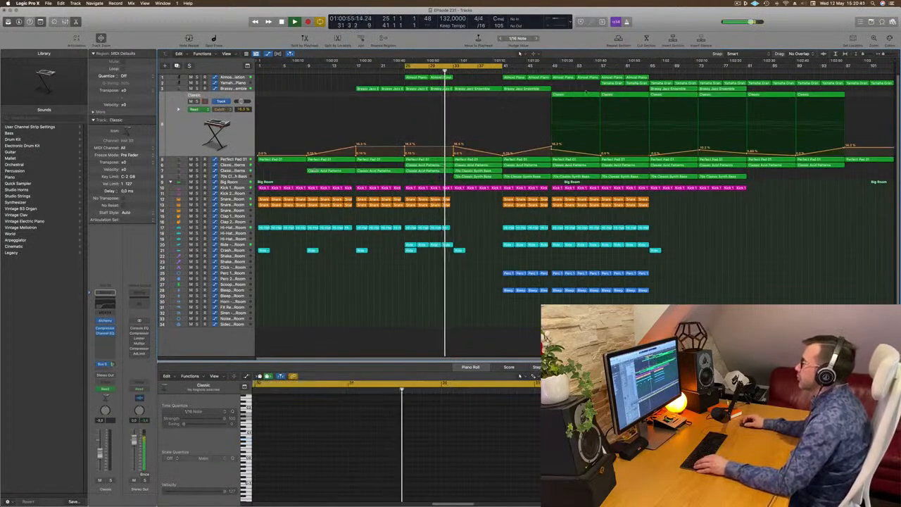
drag(583, 94, 488, 101)
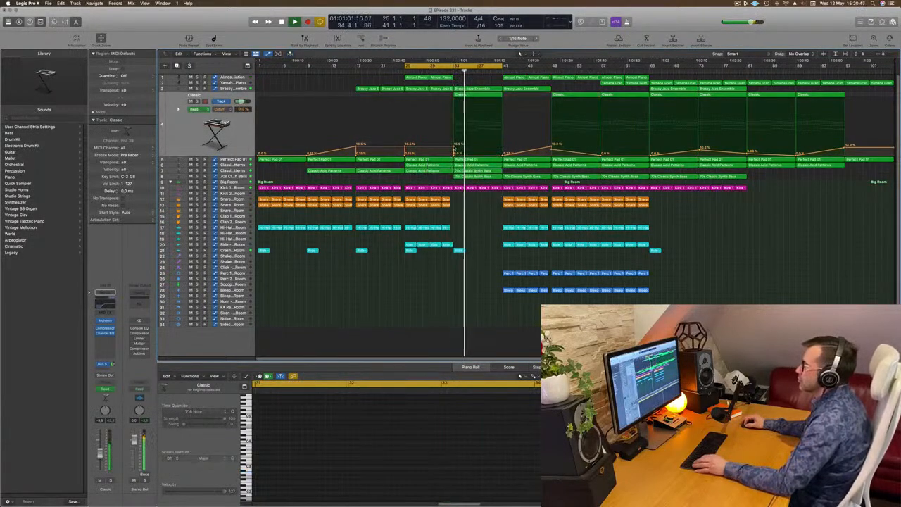
Step: Remove the Cutoff automation jump at bar 33 on the Classic track and slightly raise its point at bar 41
double_click(454, 147)
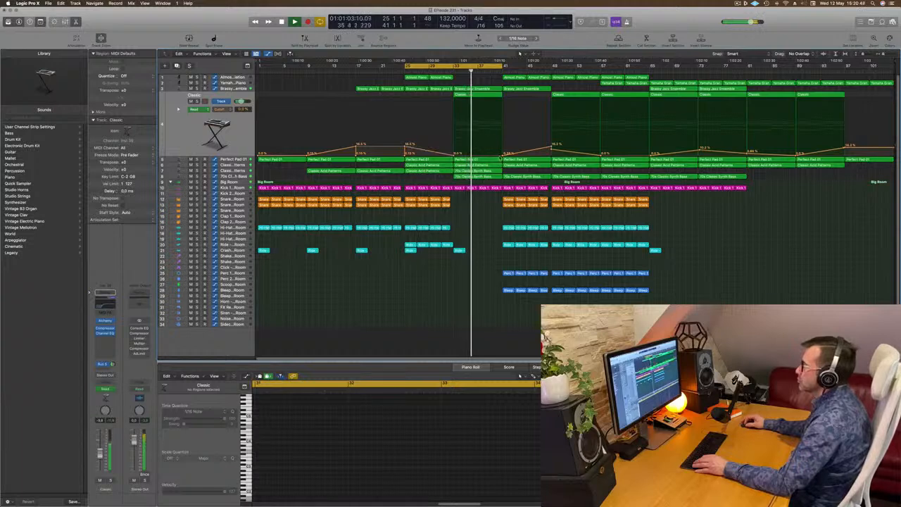
drag(503, 156, 503, 153)
key(super+Right)
key(super+Right)
key(super+Left)
key(super+Left)
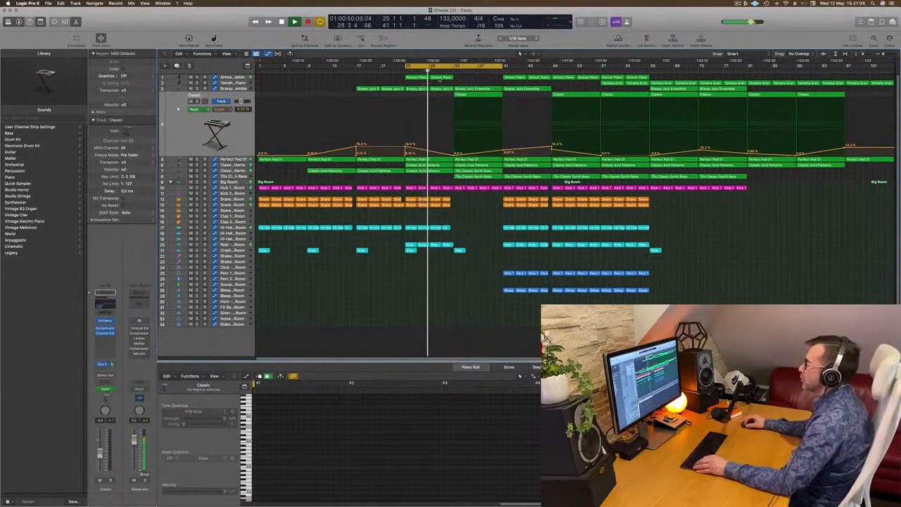
Step: Copy the percussion and bleep regions from bars 41–49 to bars 33–41, and briefly mute the copied bass layer's track to compare
click(438, 79)
drag(485, 265, 552, 307)
drag(517, 273, 469, 273)
click(388, 325)
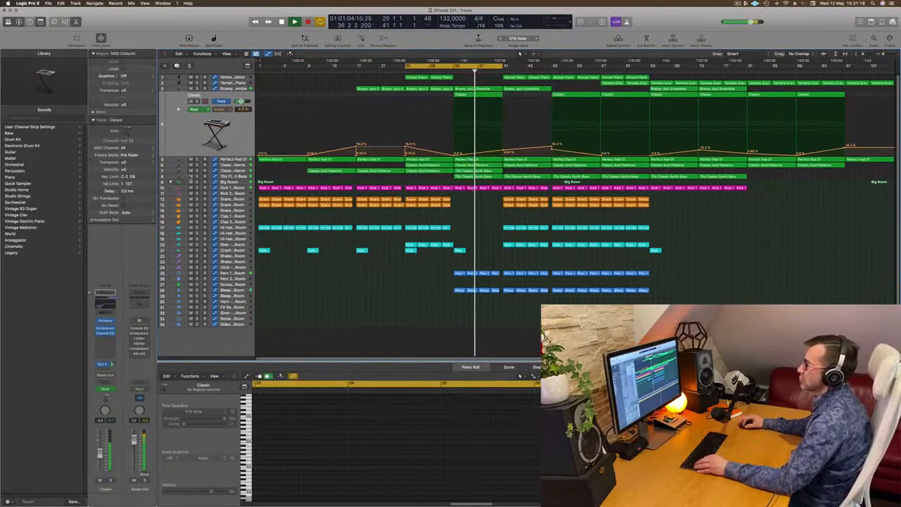
click(191, 171)
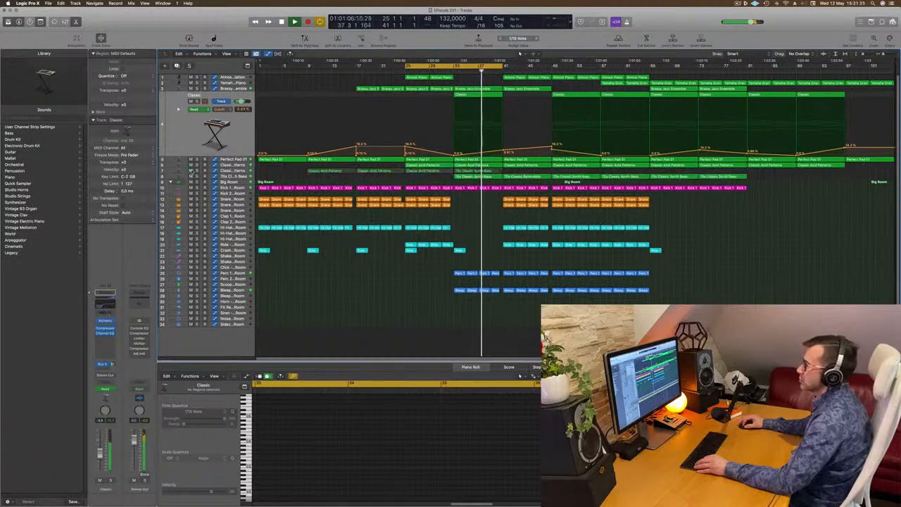
click(190, 171)
Step: Raise the Cutoff automation point at bar 33 on the upper Classic Acid Patterns track and extend the cycle range to bar 49
click(233, 165)
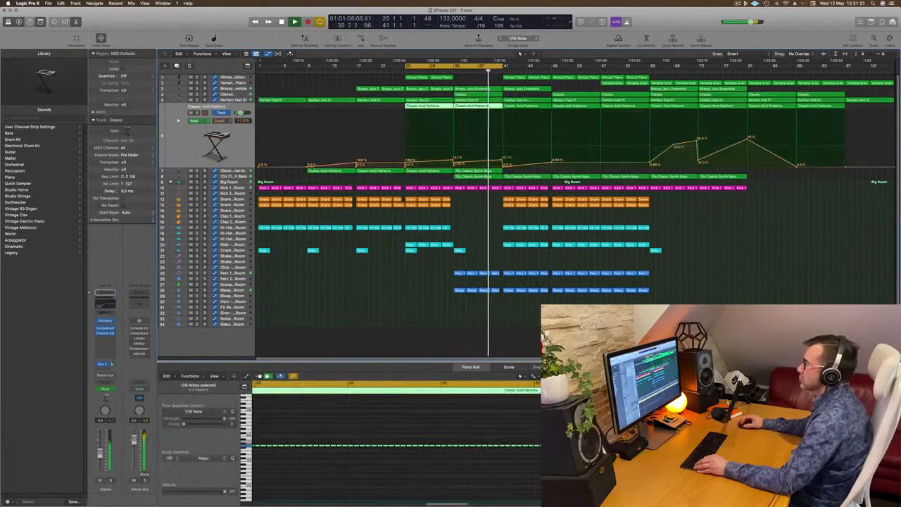
drag(454, 165, 454, 163)
scroll(505, 121, up, 3)
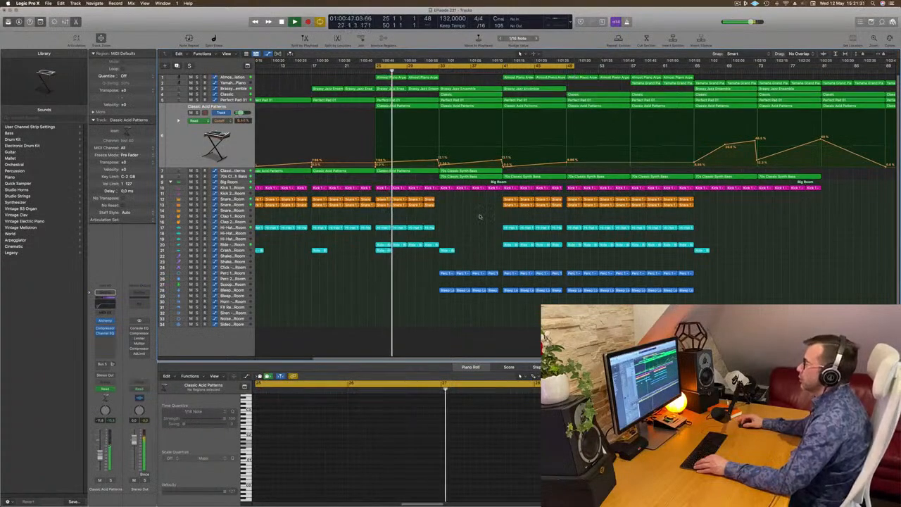
scroll(481, 216, down, 3)
Step: Copy the Ride region on the Crash track from bar 33 to bar 41
click(459, 251)
drag(459, 251, 506, 254)
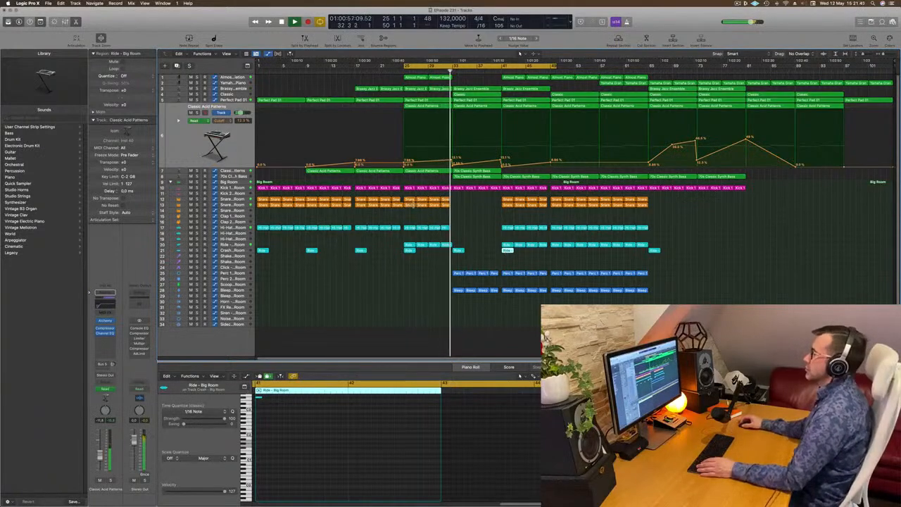
scroll(474, 239, up, 5)
scroll(468, 241, down, 4)
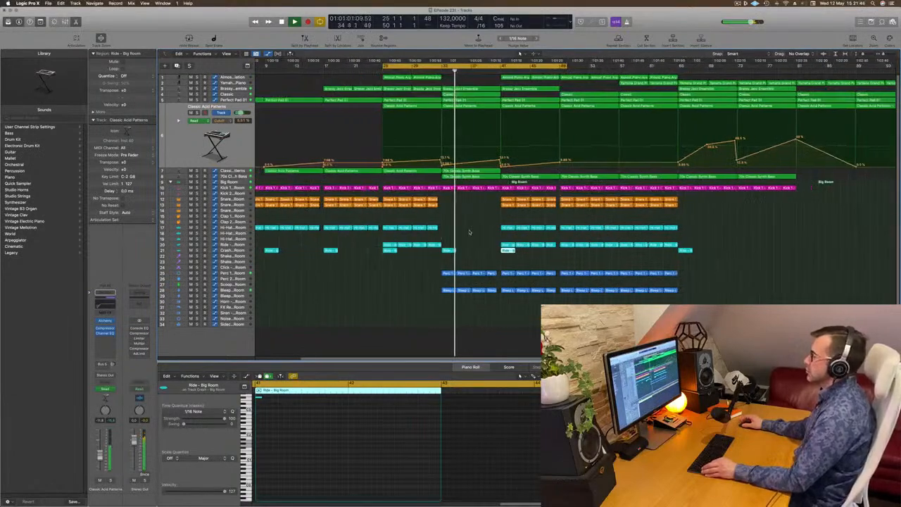
scroll(469, 233, down, 2)
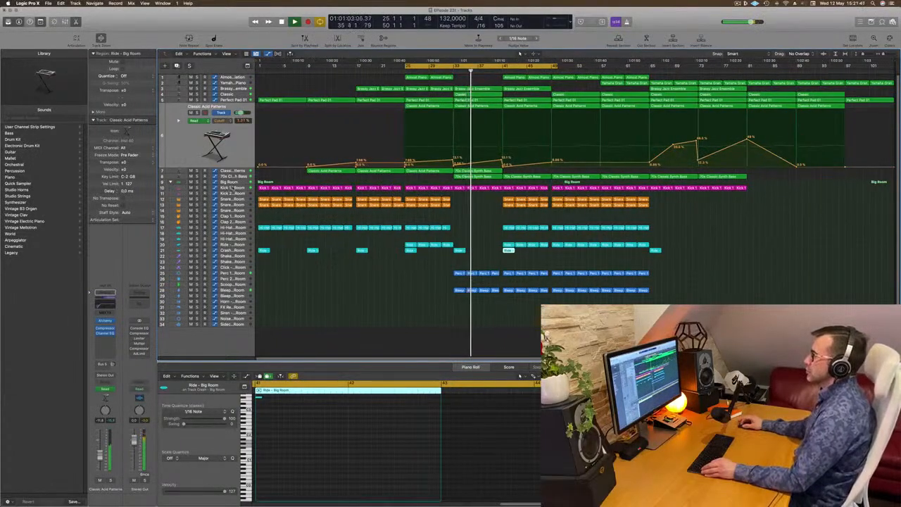
Step: Automate the Kick 1 track's Volume to fade from -2.9 dB at bar 33 to -∞ dB at bar 41, with an instant return to -2.9 dB there
click(232, 188)
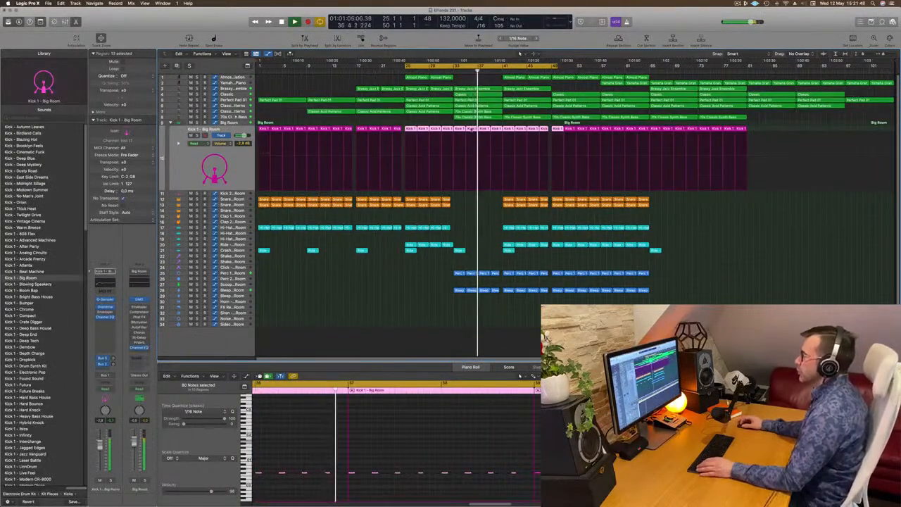
click(440, 71)
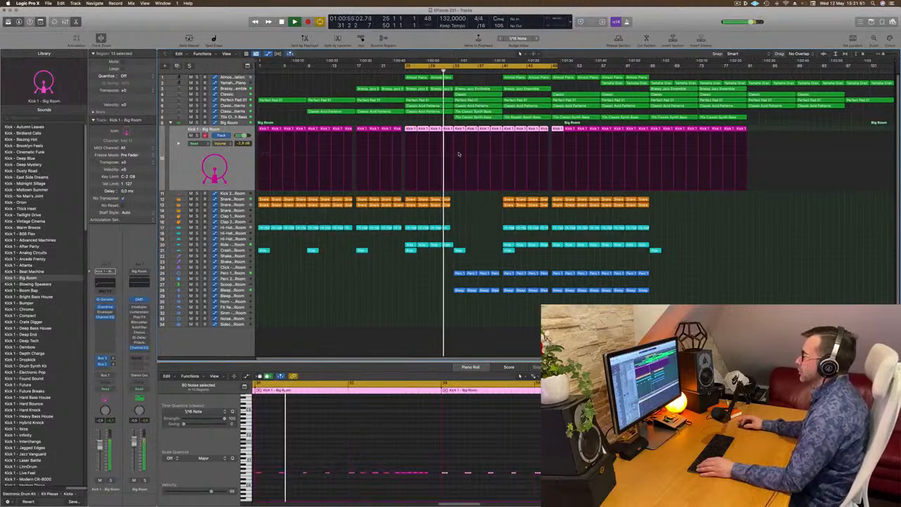
click(457, 154)
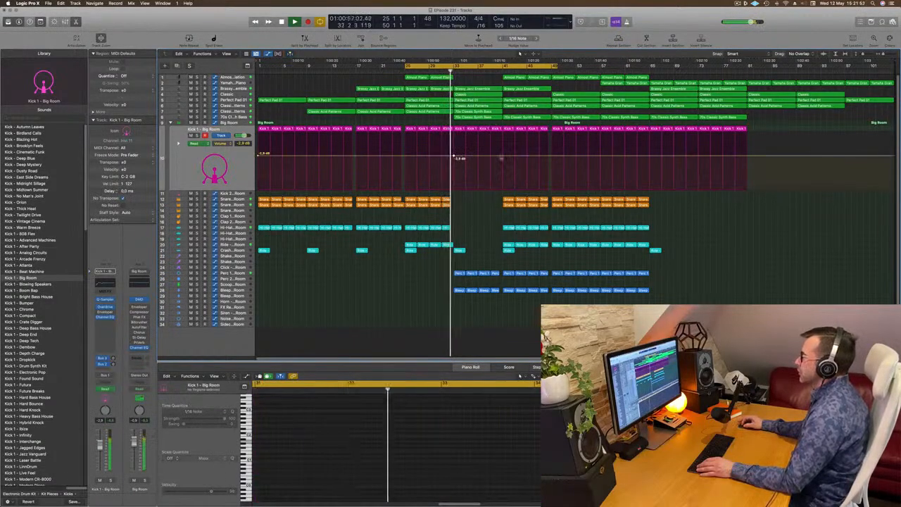
drag(501, 155, 501, 189)
key(super+Right)
key(super+Right)
key(super+Right)
key(super+Right)
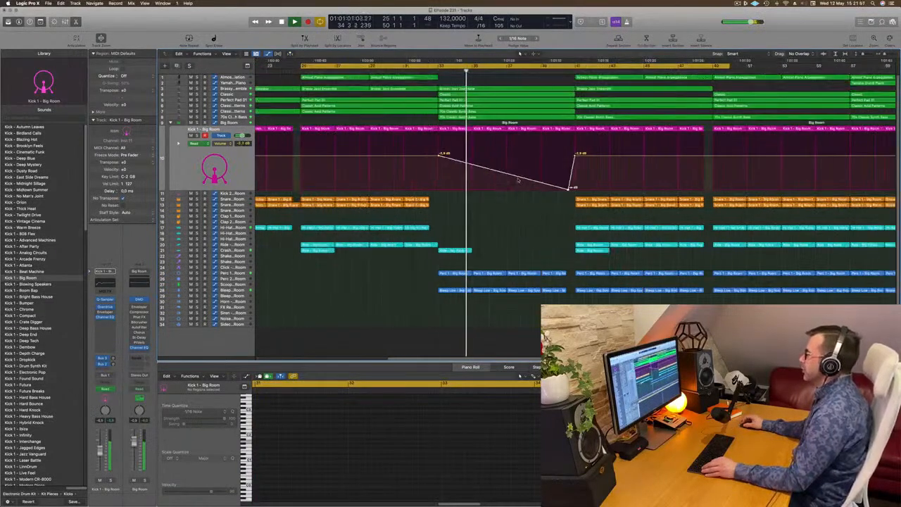
scroll(518, 180, up, 2)
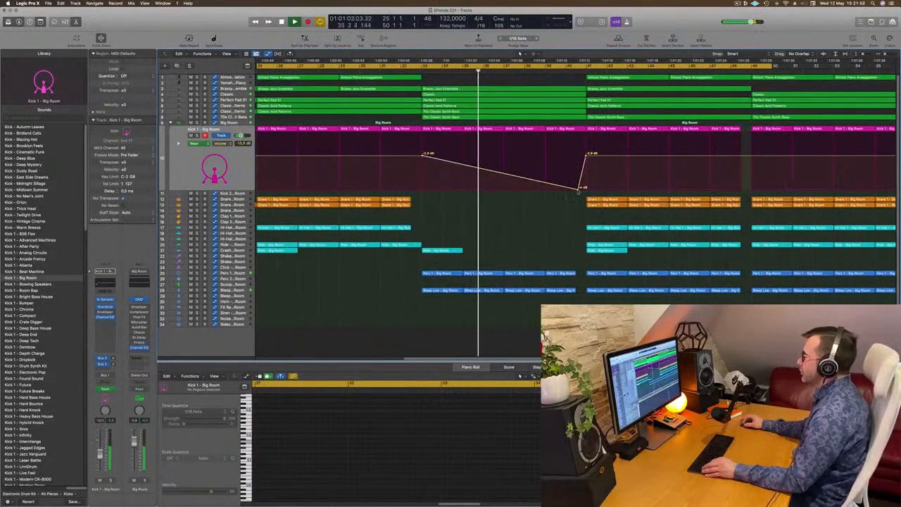
drag(581, 188, 587, 190)
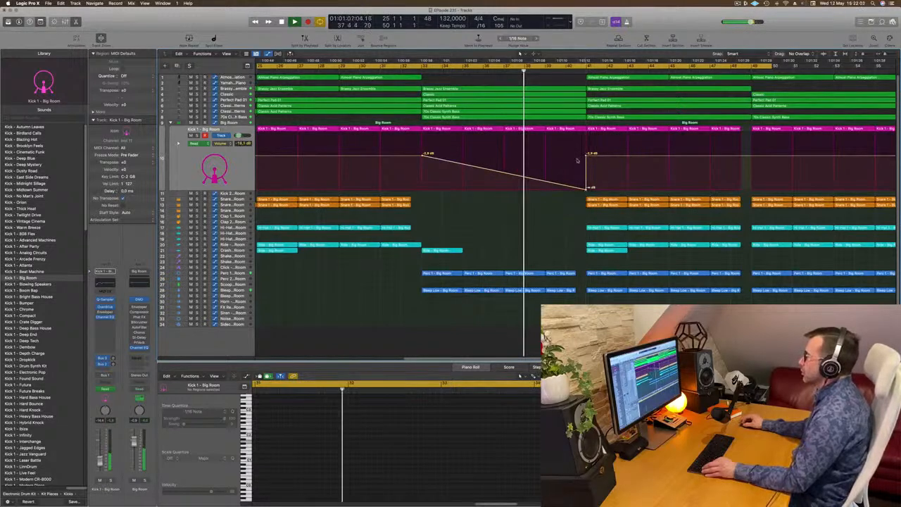
scroll(542, 201, down, 3)
scroll(535, 200, up, 4)
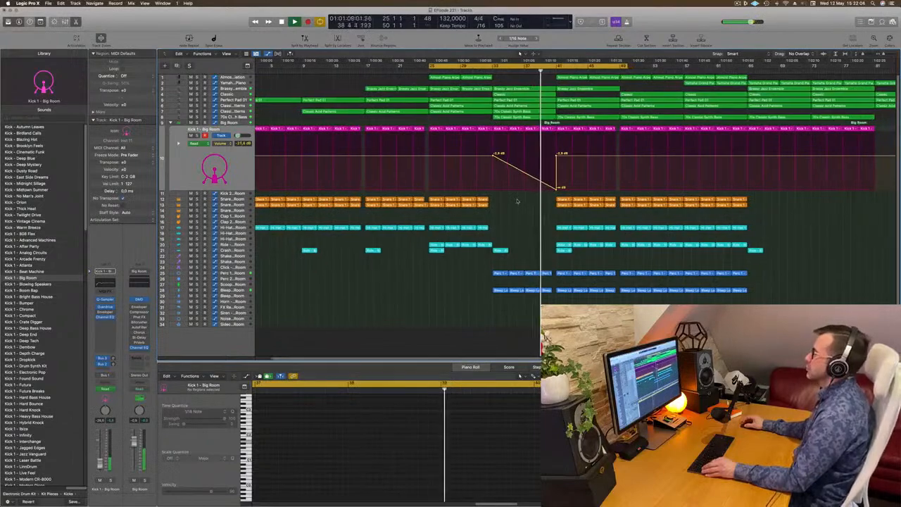
scroll(519, 201, up, 1)
scroll(520, 201, down, 3)
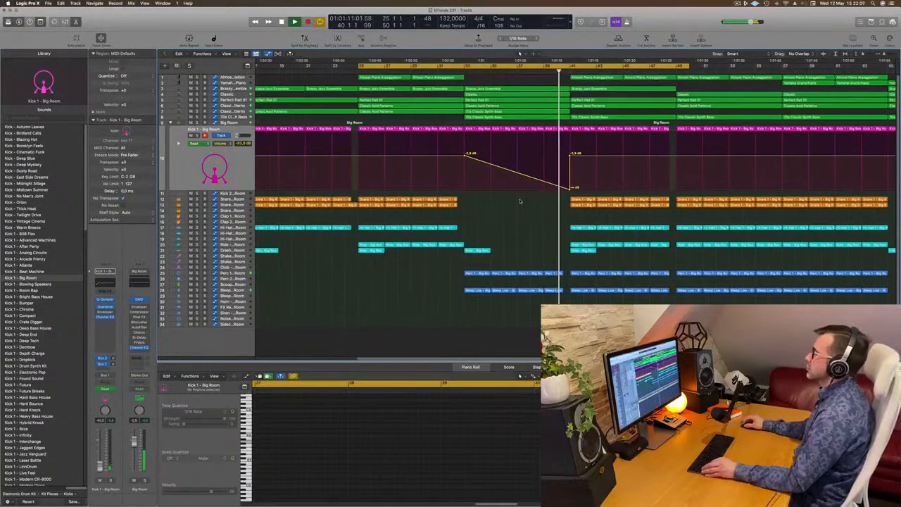
scroll(519, 201, down, 2)
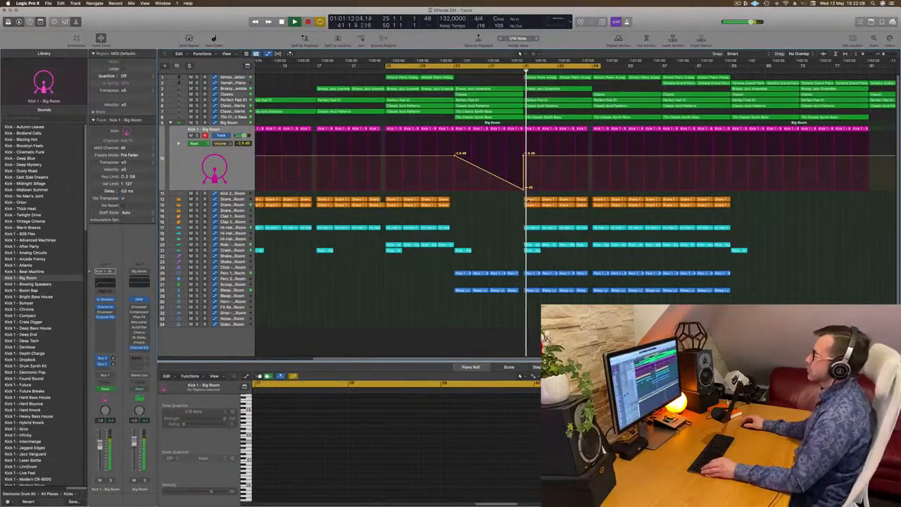
Step: Reshape Kick 1's volume automation to dip to about -28 dB at bar 39 and recover by bar 41, then extend the cycle range to bar 57
scroll(532, 111, down, 2)
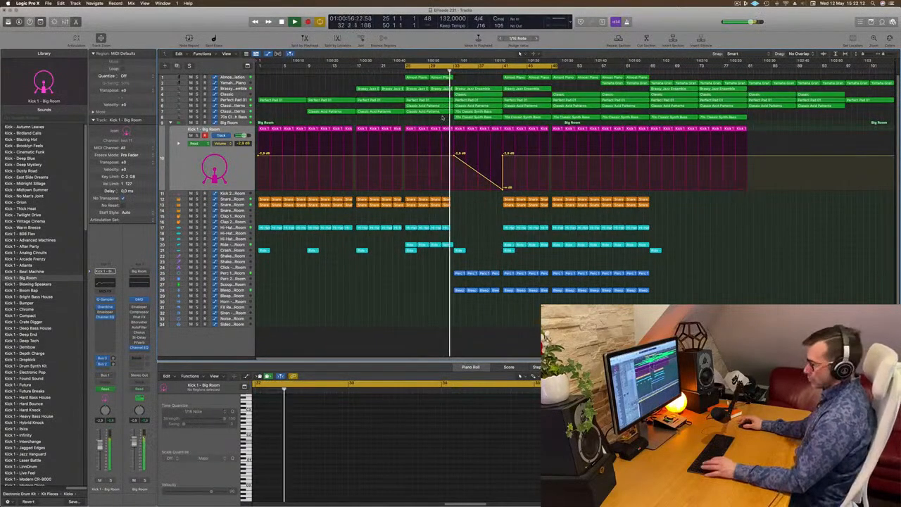
scroll(487, 219, up, 1)
scroll(486, 220, up, 3)
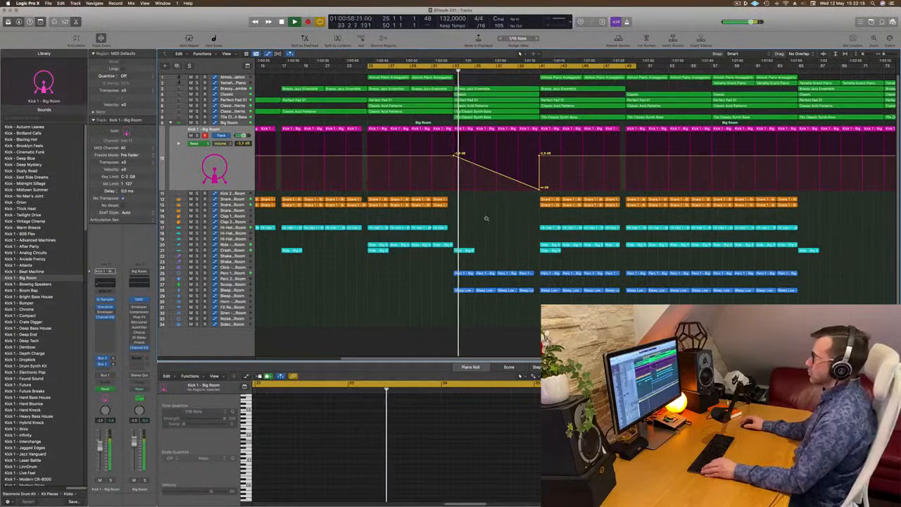
scroll(487, 220, left, 1)
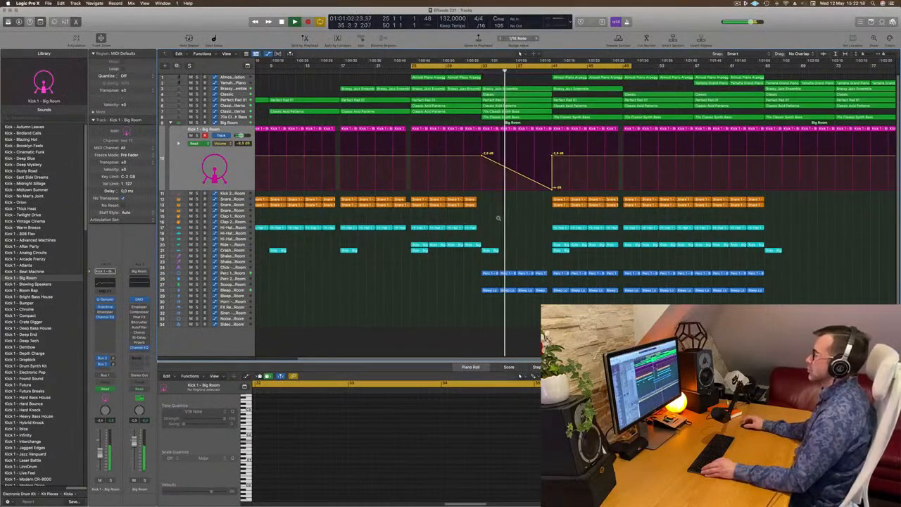
scroll(498, 218, down, 1)
click(522, 111)
drag(524, 113, 585, 117)
key(super+Left)
click(516, 205)
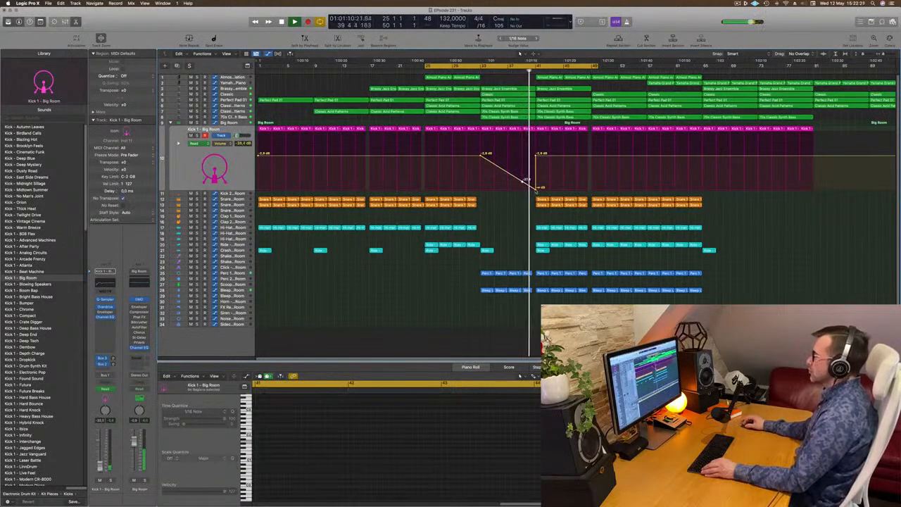
key(super+Left)
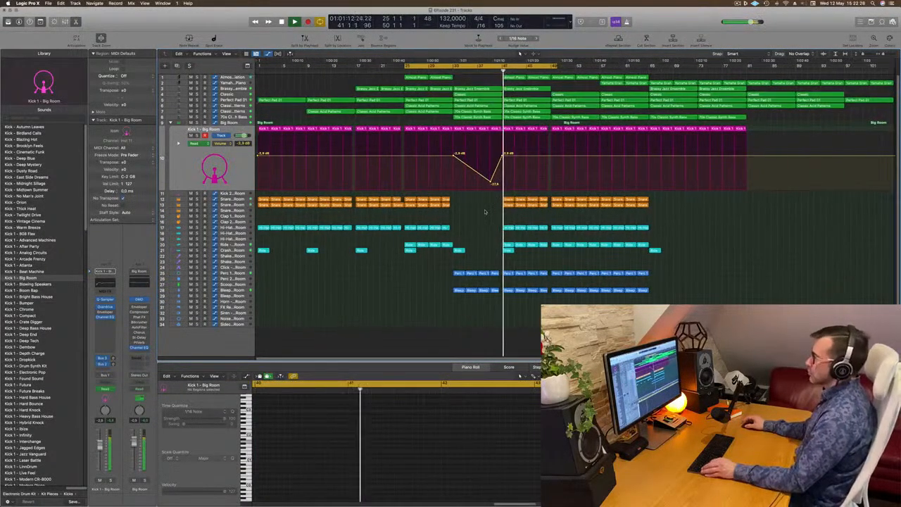
key(super+Right)
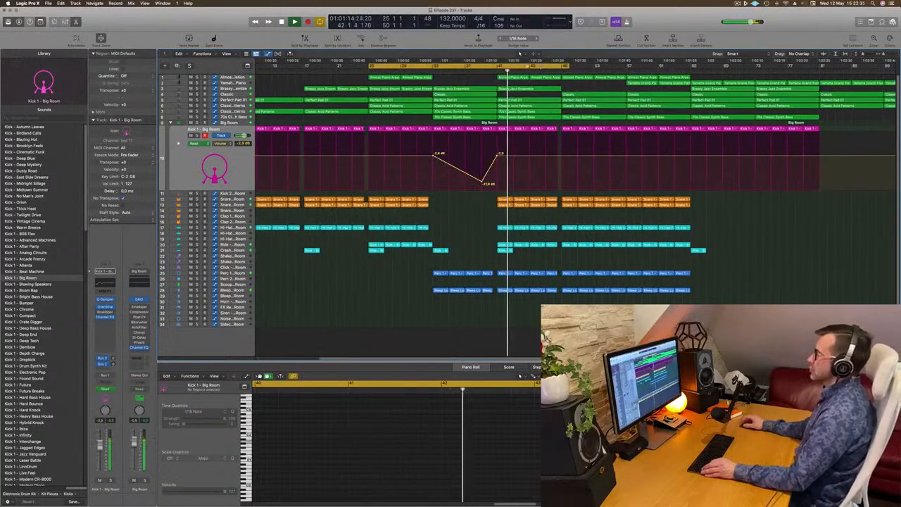
key(super+Left)
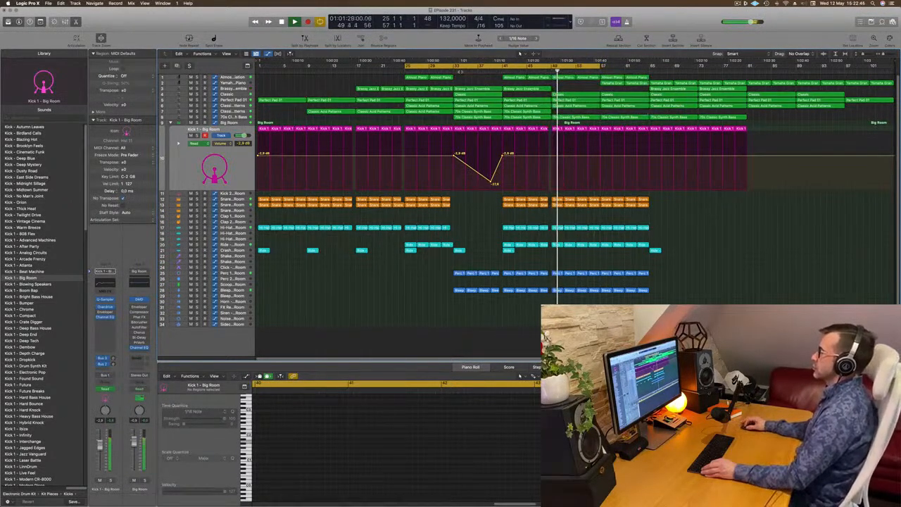
Step: Set the Classic track's cutoff automation to 0% at bar 33 and compare the passage with the track muted and unmuted
click(447, 70)
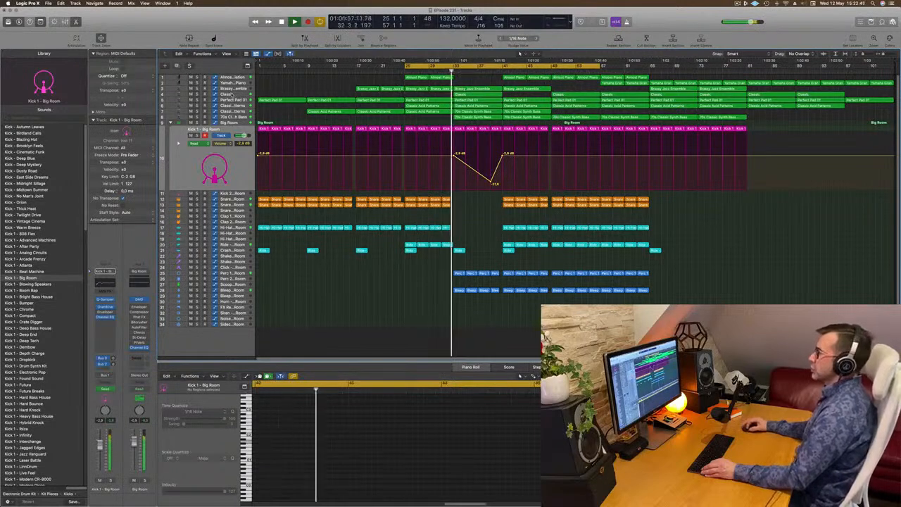
click(233, 94)
click(504, 154)
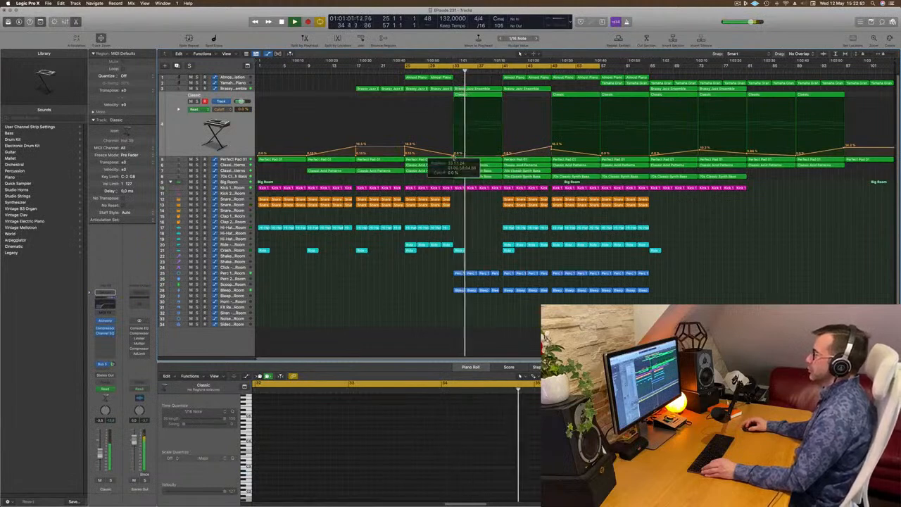
click(233, 131)
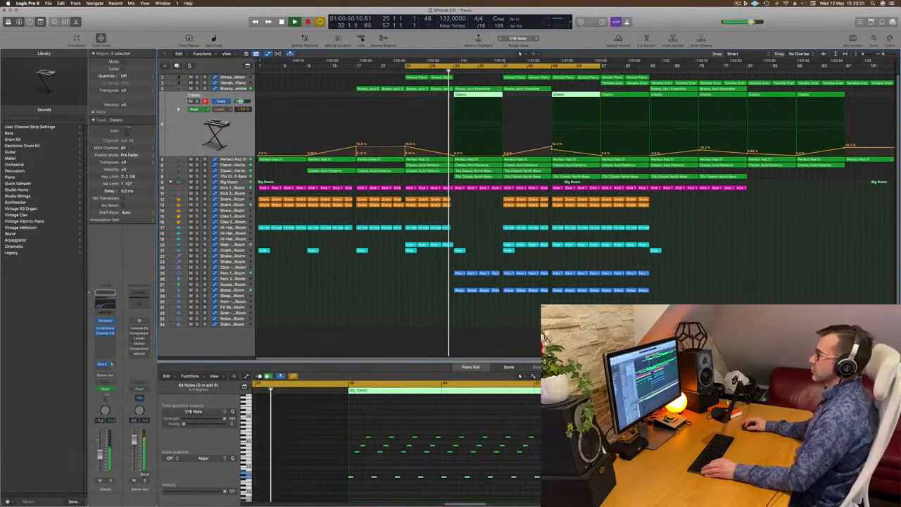
click(190, 101)
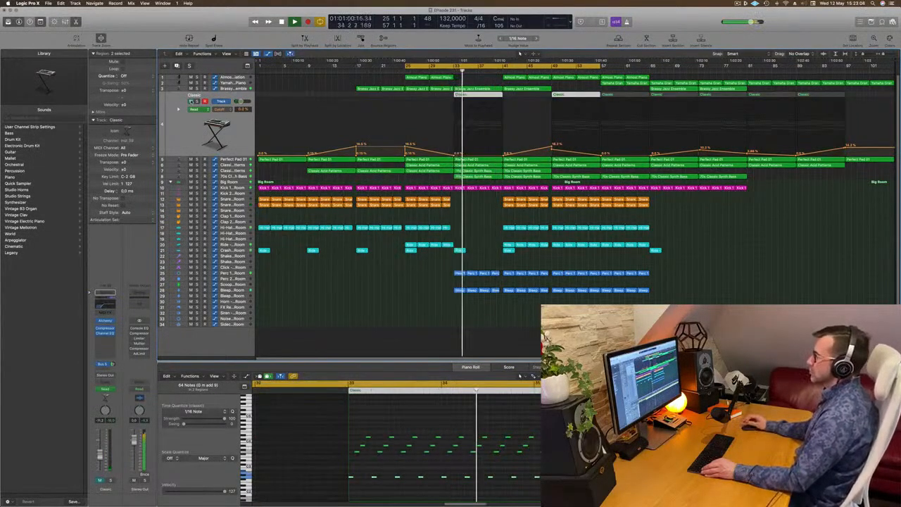
click(190, 102)
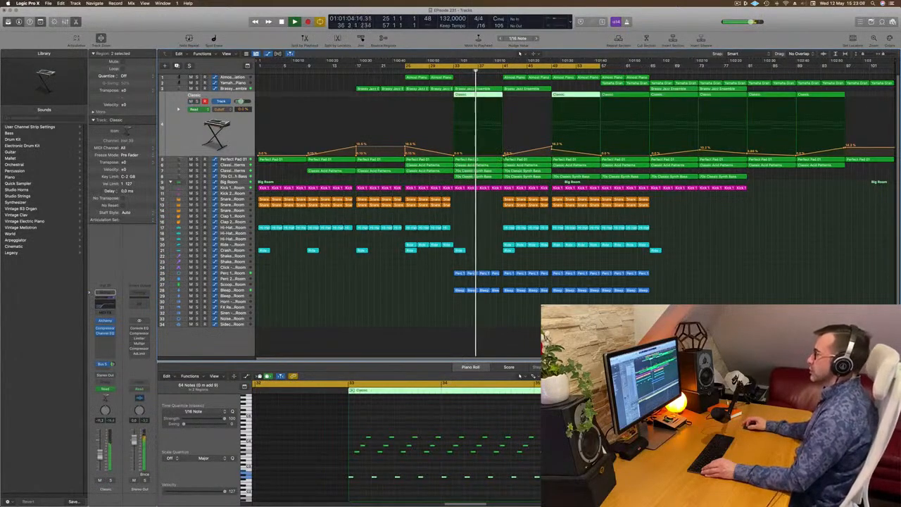
Step: Fill the gap at bar 41 with a copy of the Classic region and shape its cutoff automation to about 7% there
click(506, 154)
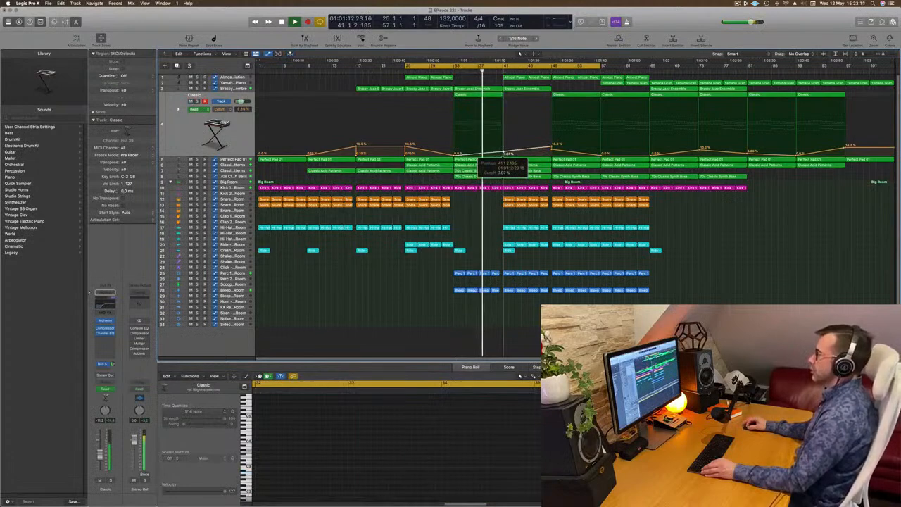
click(579, 94)
drag(581, 94, 535, 99)
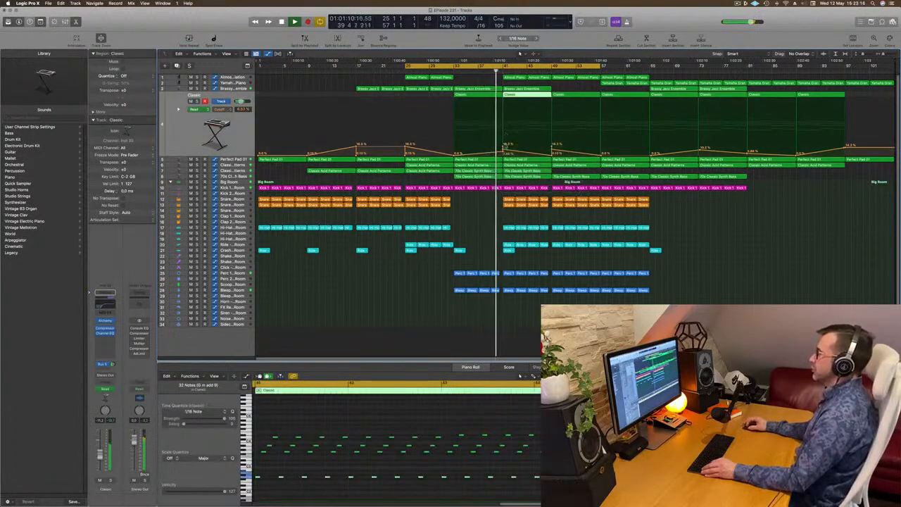
click(505, 150)
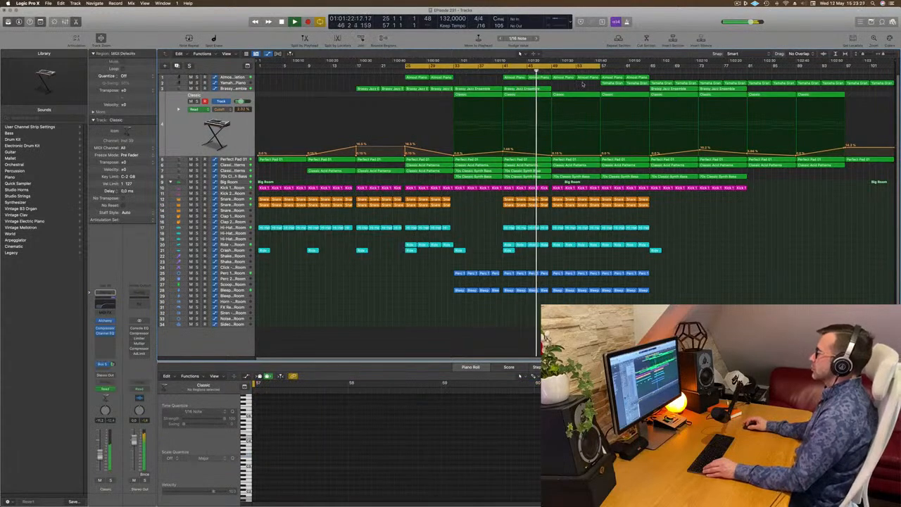
Step: Extend the cycle range to bar 65 and delete the Classic region starting at bar 57
click(632, 83)
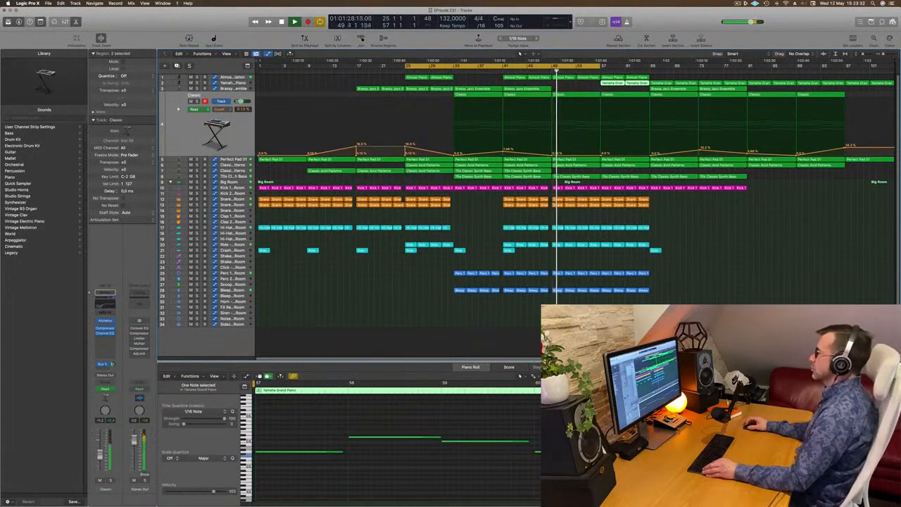
drag(602, 65, 647, 68)
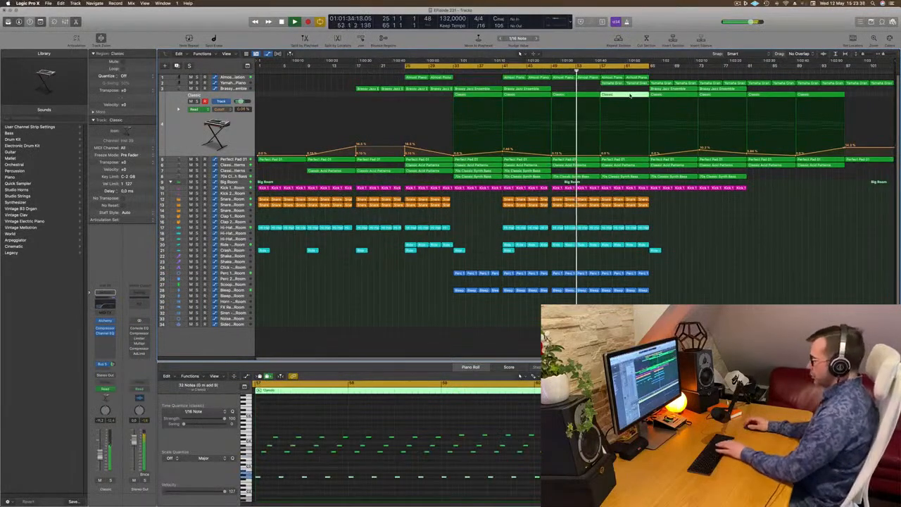
click(612, 100)
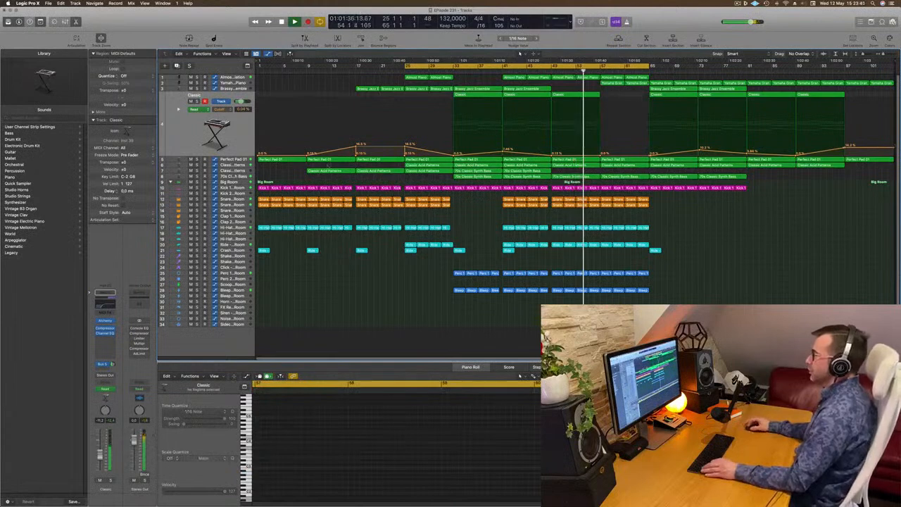
Step: Remove the cutoff automation peak at bar 65 on the Perfect Pad 01 track and restart playback around bar 48
click(233, 161)
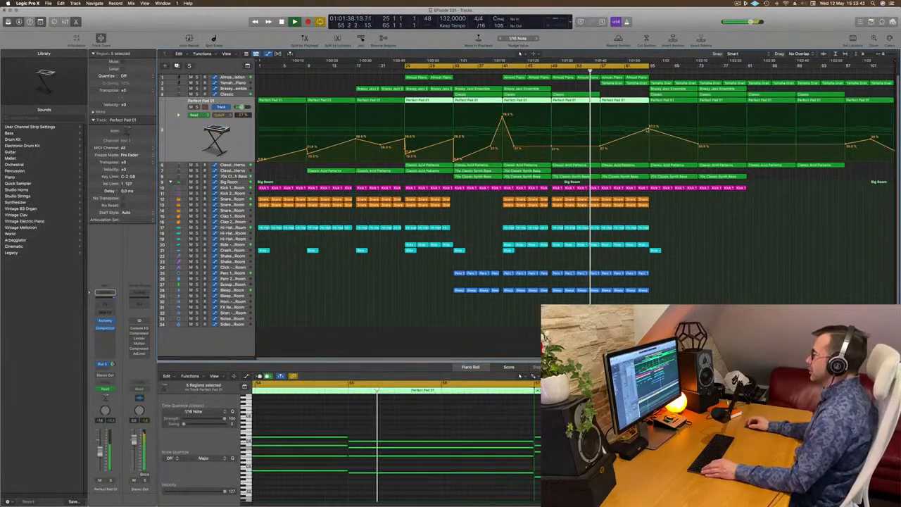
click(581, 147)
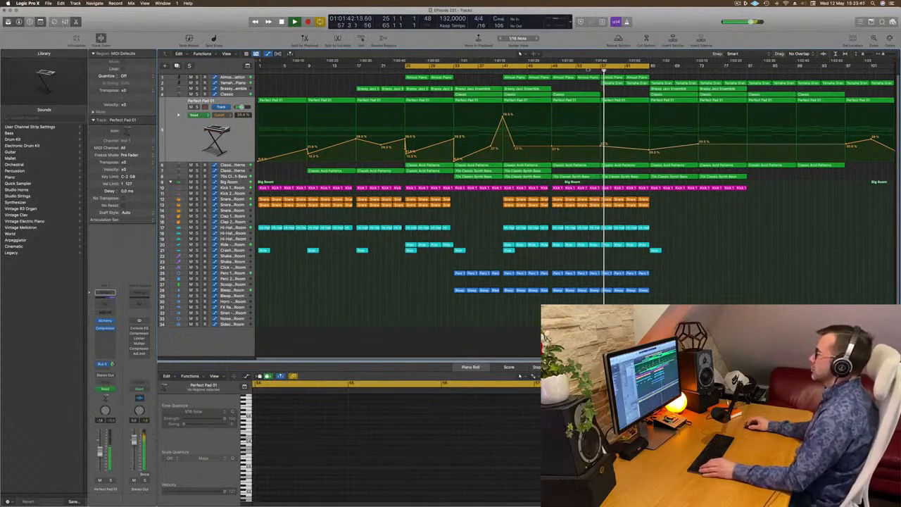
click(547, 71)
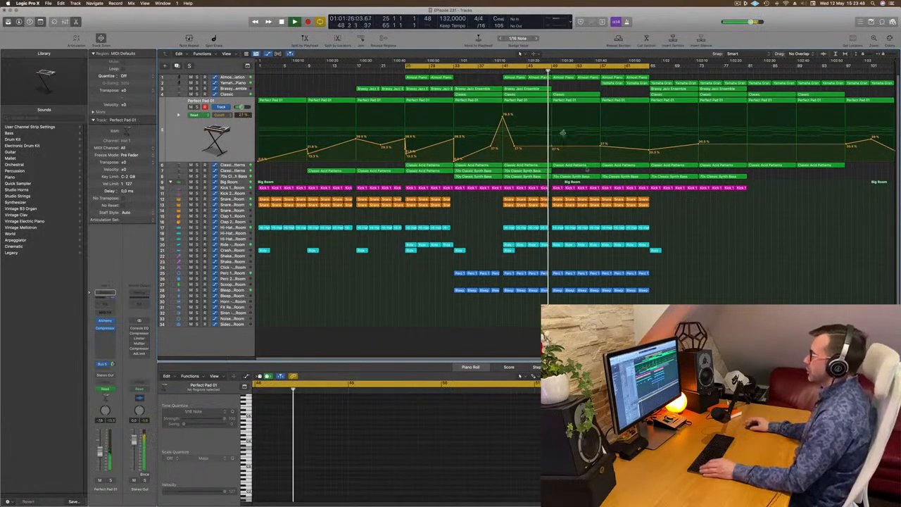
Step: Automate the Snare 1 effect mix to fall from bar 49 to 0% just before bar 57, then return sharply to its earlier level
click(237, 204)
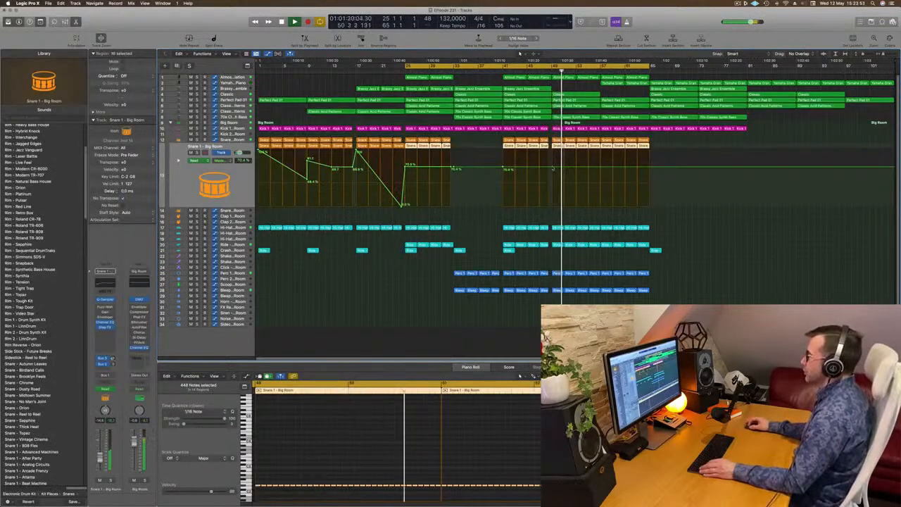
click(553, 167)
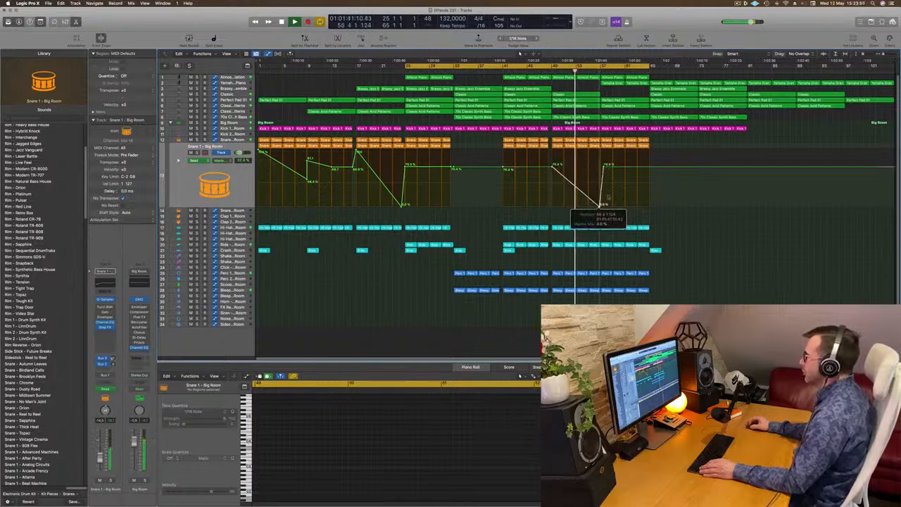
drag(602, 208, 603, 208)
drag(604, 168, 600, 167)
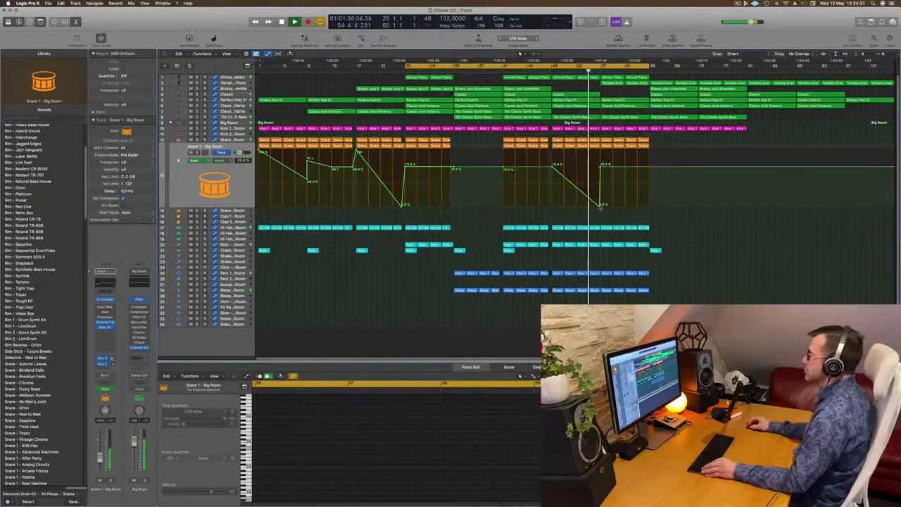
key(super+Right)
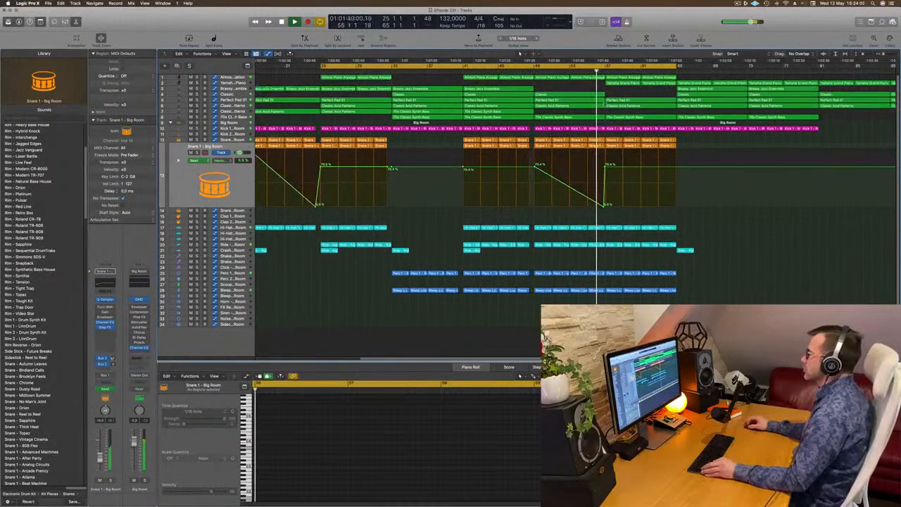
key(super+Right)
Step: Delete the last half bar before bar 57 from the hi-hat, ride, percussion and bleep regions, and replay the section from around bar 48
drag(600, 89, 602, 282)
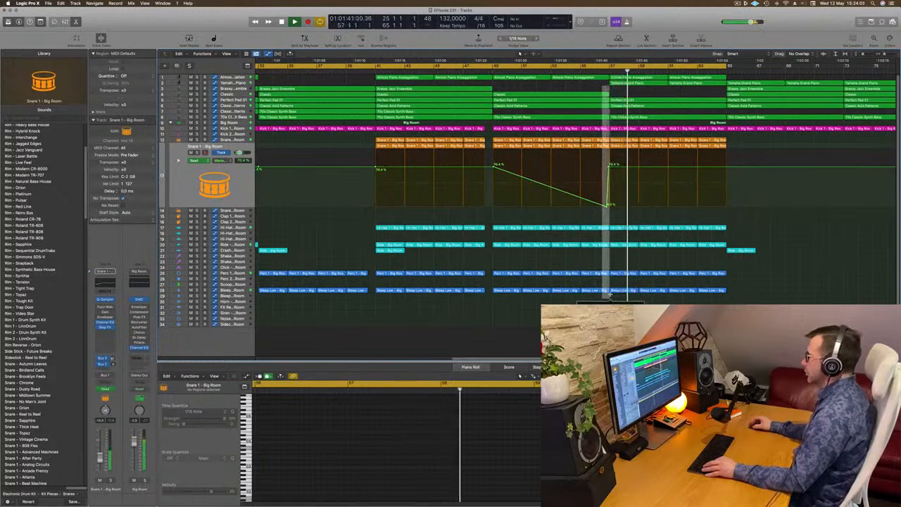
click(602, 227)
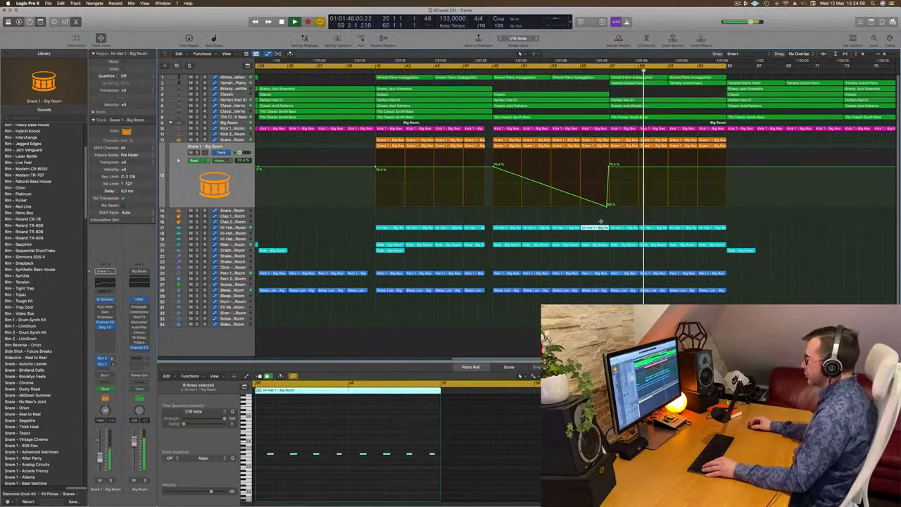
drag(602, 221, 606, 295)
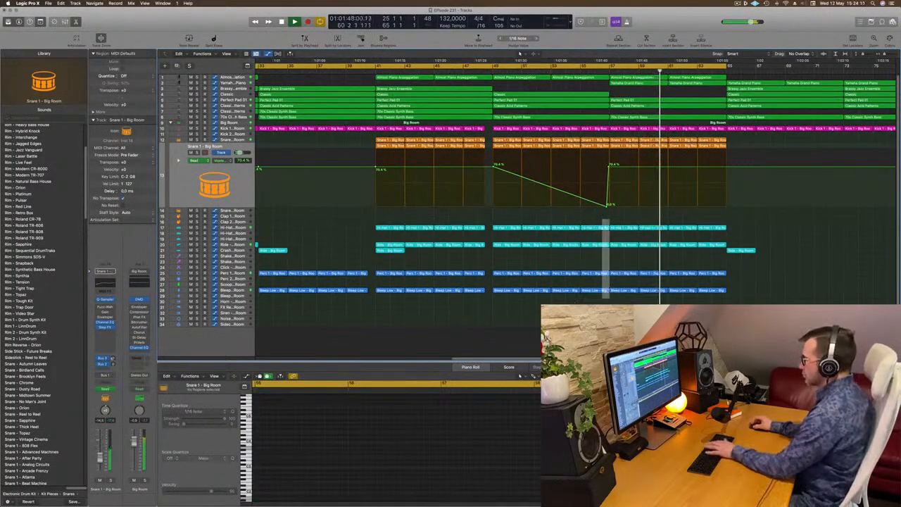
key(Delete)
click(483, 70)
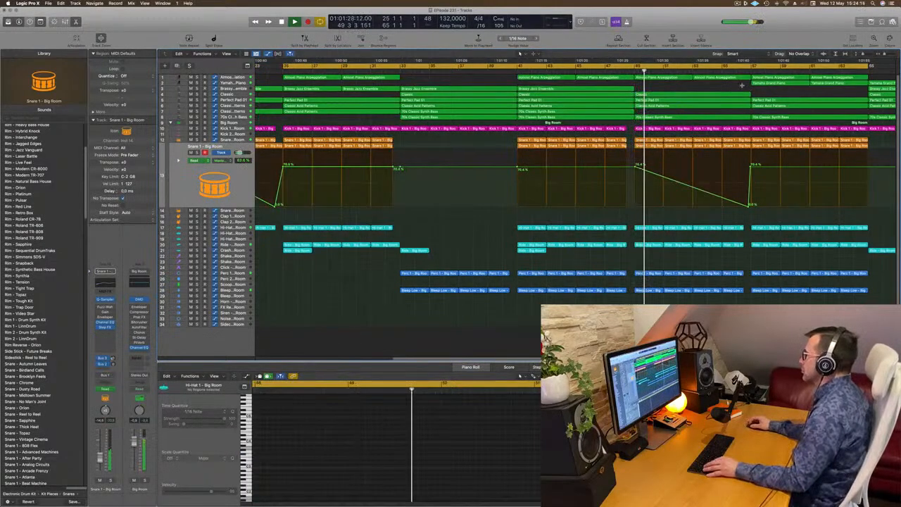
Step: Delete the last half bar before bar 57 from the synth, kick and snare regions, splitting the overlapping notes
drag(744, 86, 752, 143)
key(Delete)
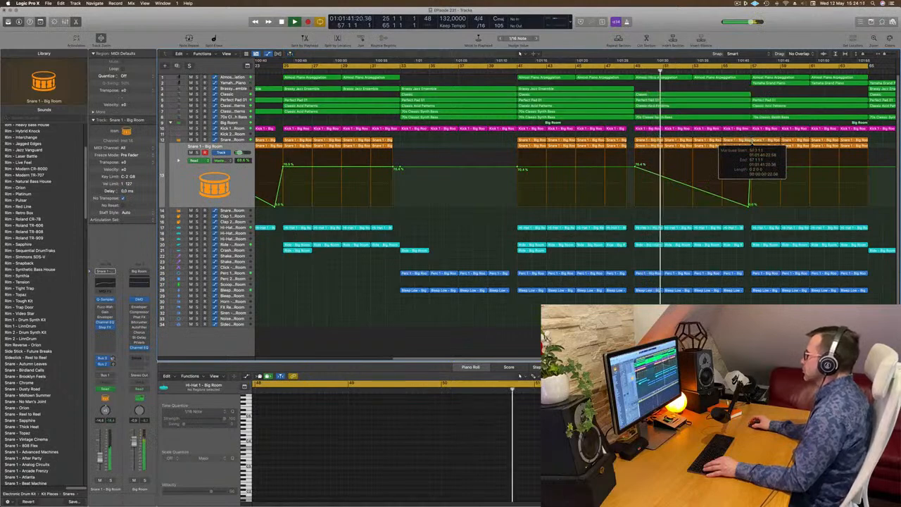
drag(744, 86, 750, 206)
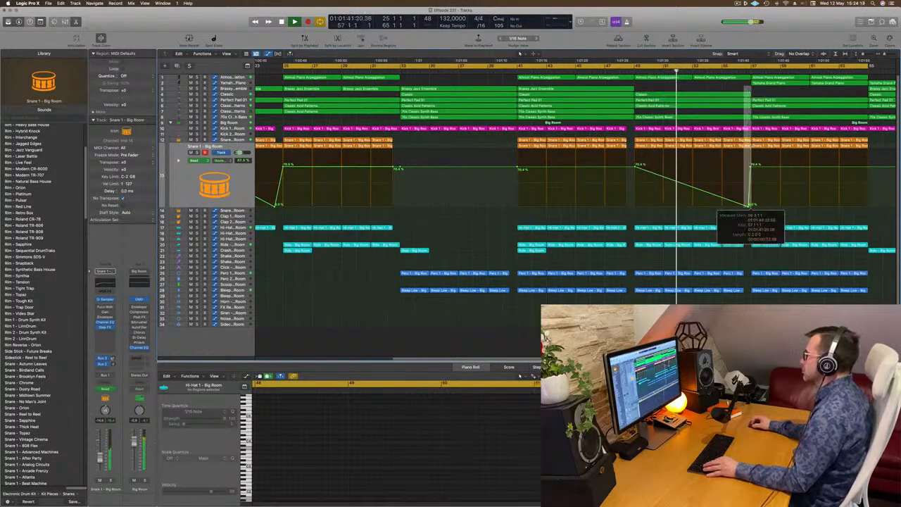
click(748, 203)
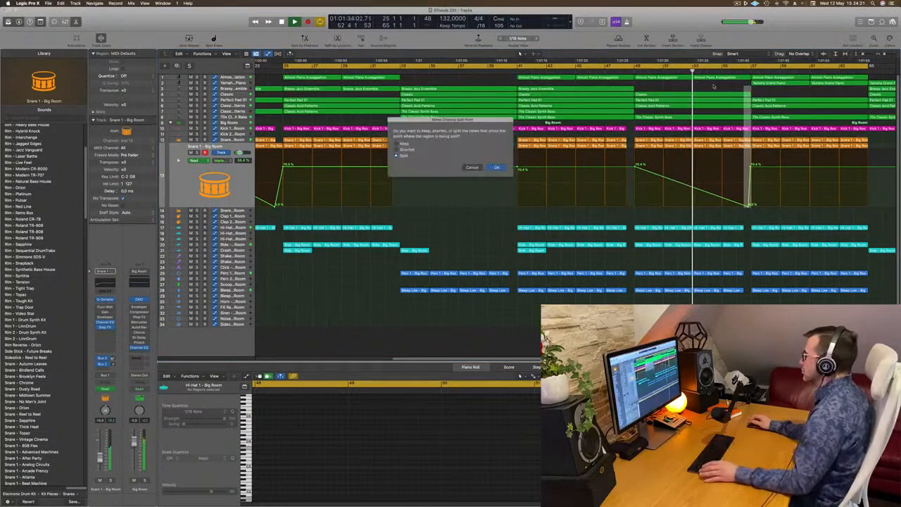
click(499, 168)
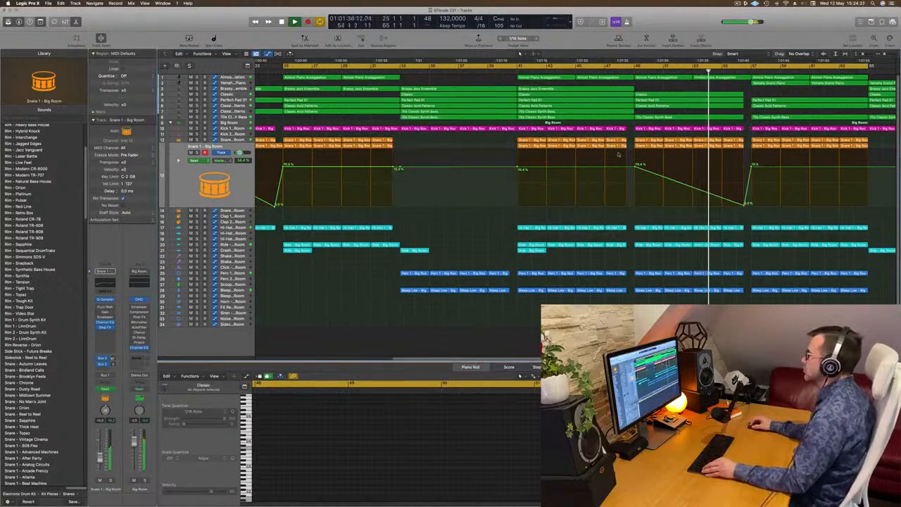
scroll(692, 115, down, 6)
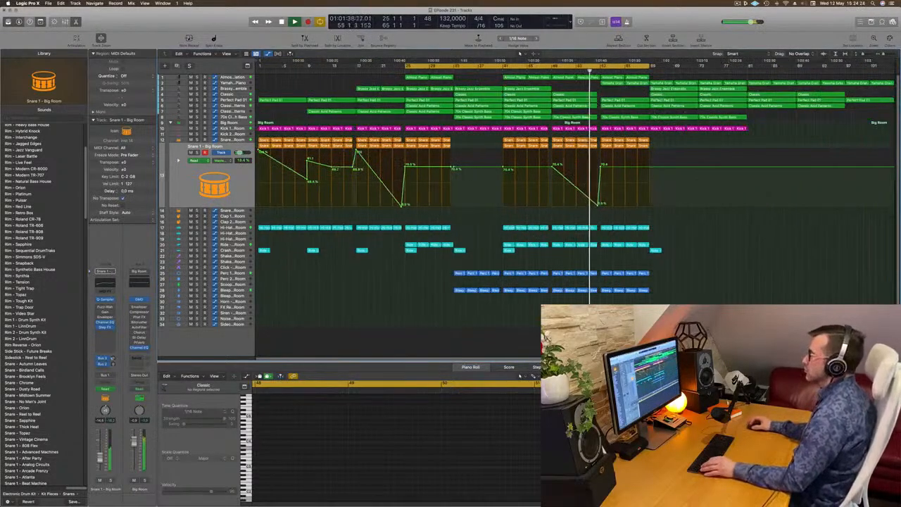
scroll(591, 135, up, 3)
scroll(591, 134, up, 4)
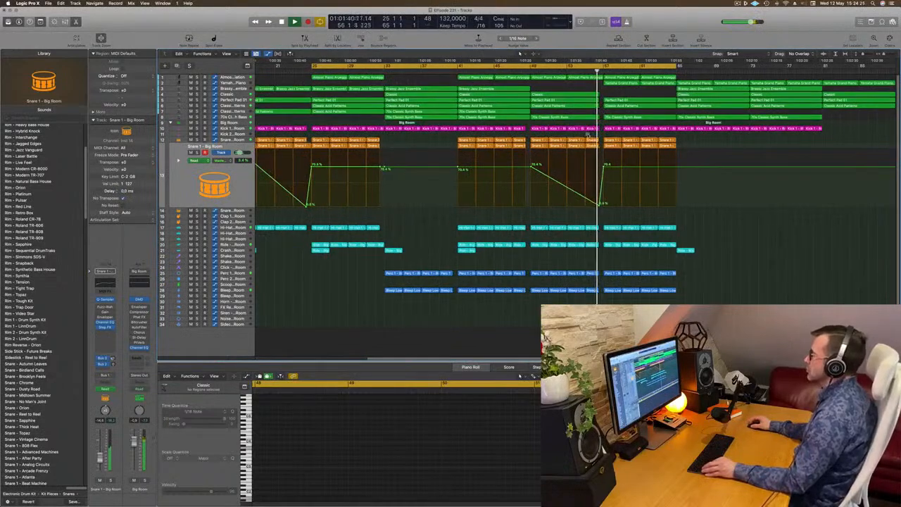
Step: Copy the crash track's Ride region from bar 41 to bar 57 and restart playback
scroll(588, 134, down, 3)
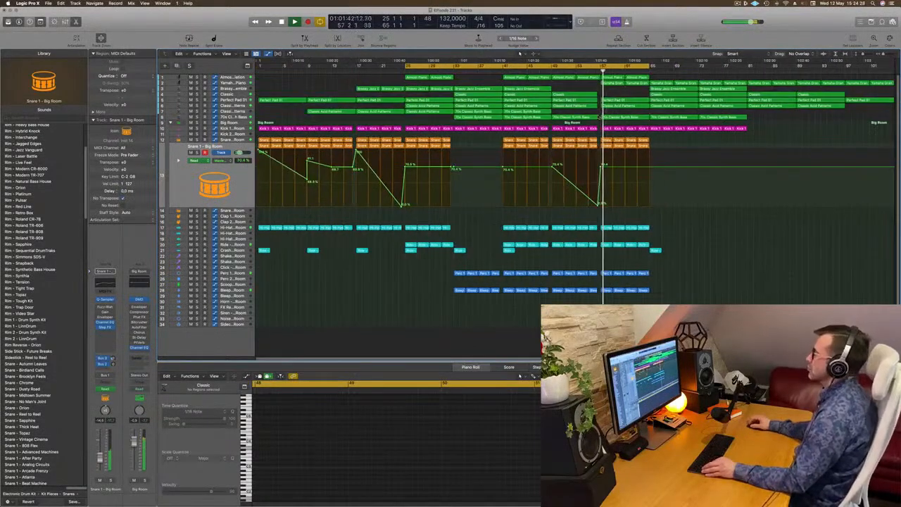
click(507, 251)
drag(507, 251, 608, 252)
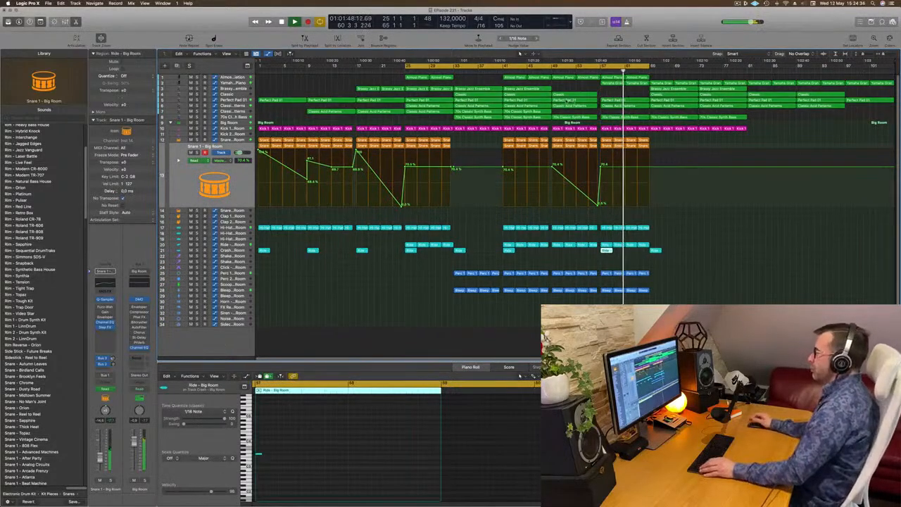
click(583, 86)
key(space)
key(space)
Step: Set the cycle range to bars 57–65 and repeat that section across all tracks, placing the copy at bar 65
click(605, 69)
click(605, 66)
drag(604, 67, 649, 69)
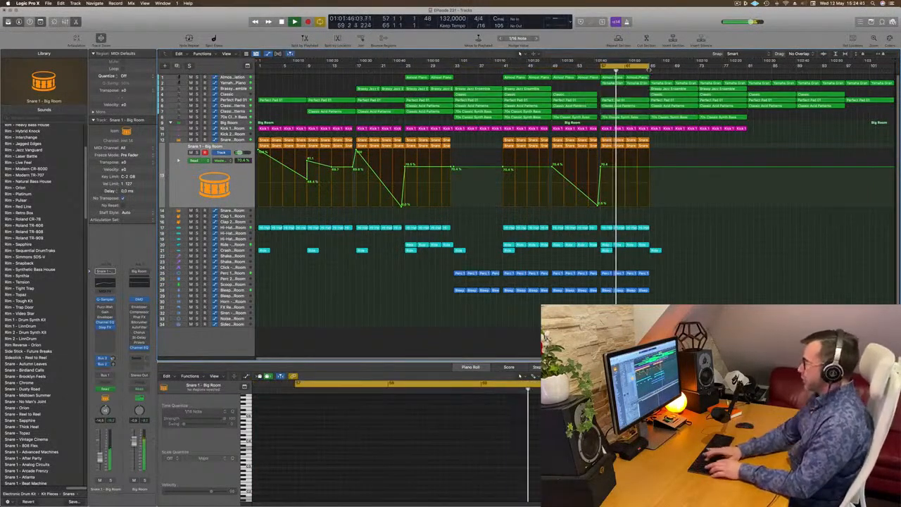
key(ctrl+super+r)
scroll(620, 93, down, 2)
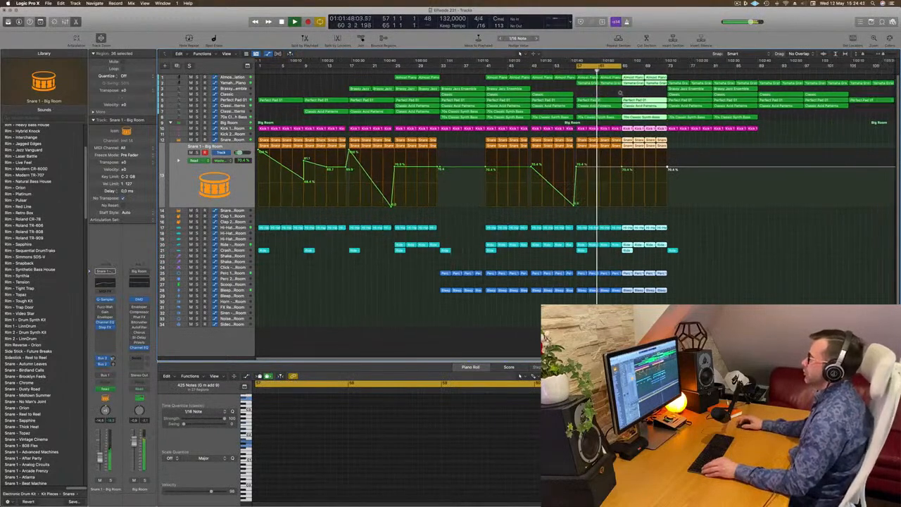
click(590, 92)
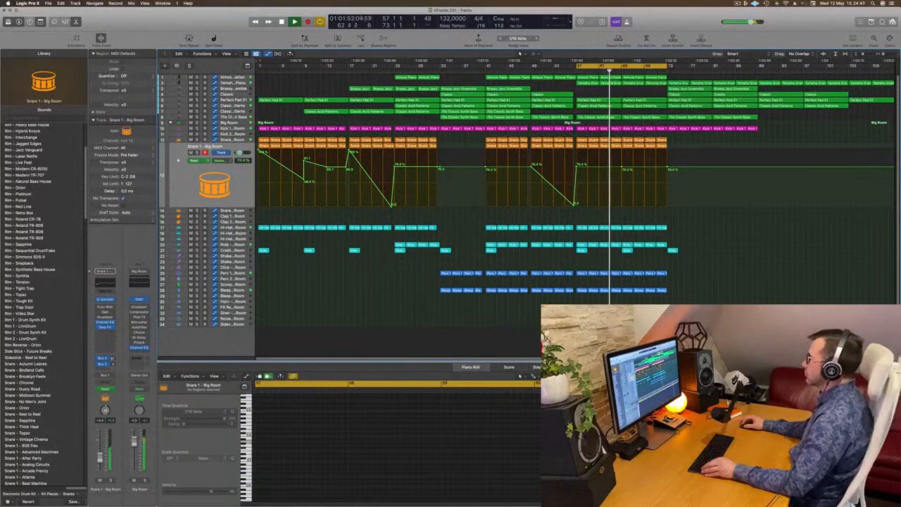
Step: Delete the crash track's Ride region at bar 65 and restart playback from bar 57
click(623, 251)
key(Delete)
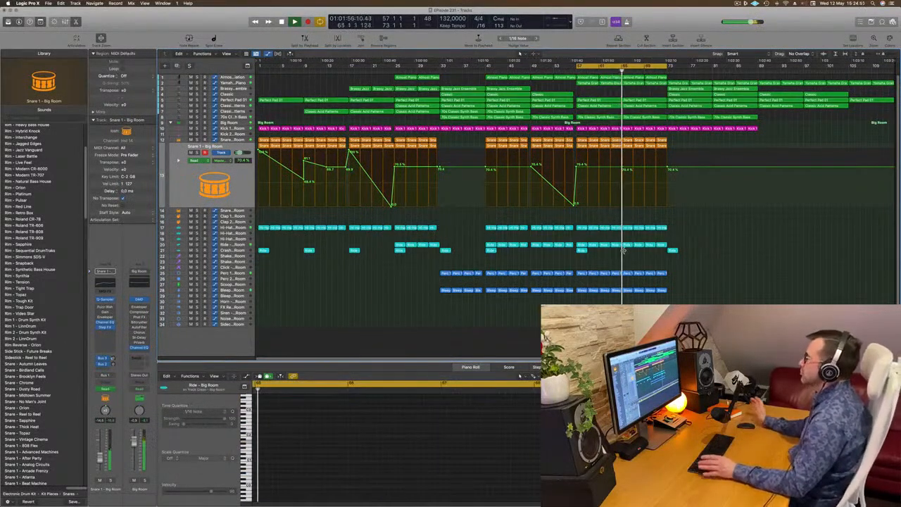
key(space)
key(space)
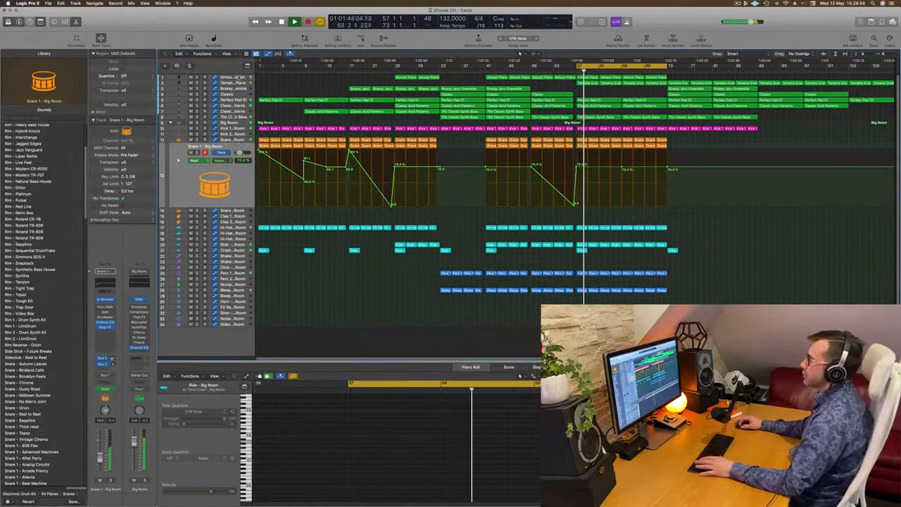
Step: Delete the Almost Piano Arpeggio regions between bars 57 and 65 and replay the section from bar 57
click(243, 77)
click(705, 78)
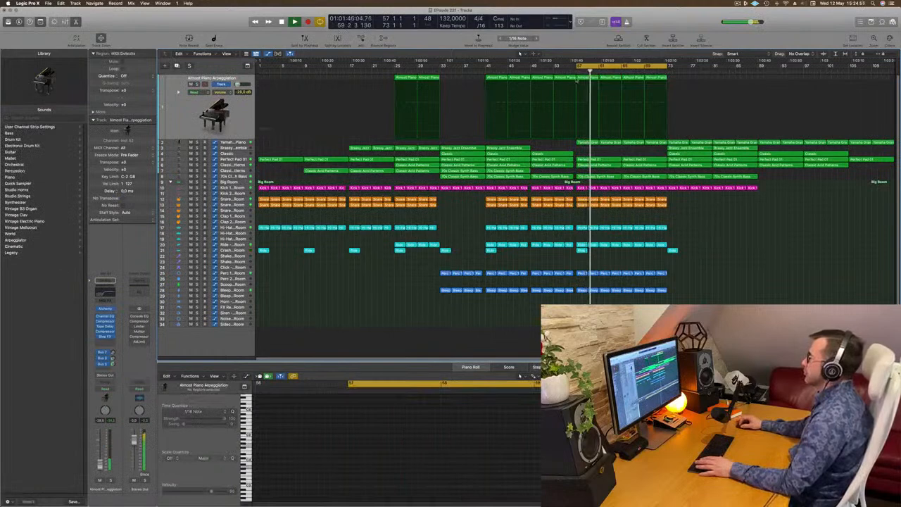
click(584, 80)
key(Delete)
click(611, 79)
key(Delete)
key(space)
key(space)
Step: Check the Perfect Pad 01 cutoff automation from bar 57, and dip the Classic Acid Patterns cutoff automation at bar 57
click(243, 160)
key(space)
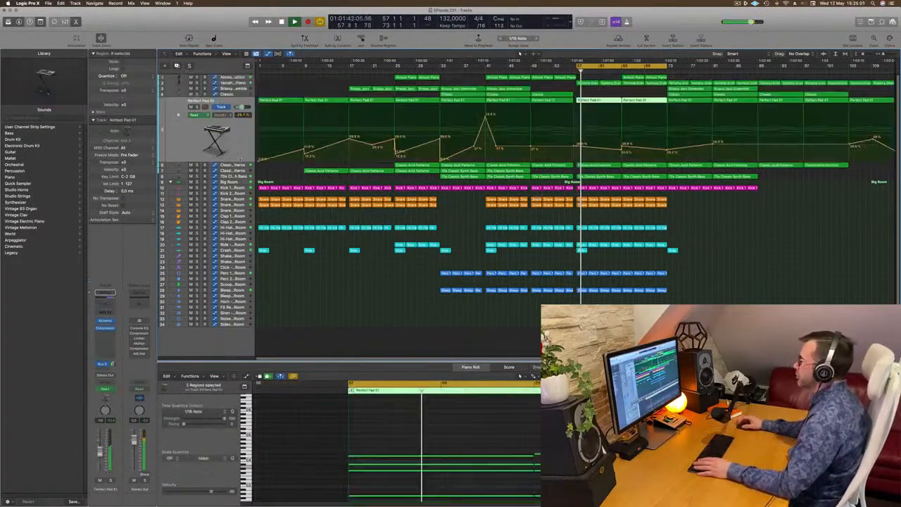
key(space)
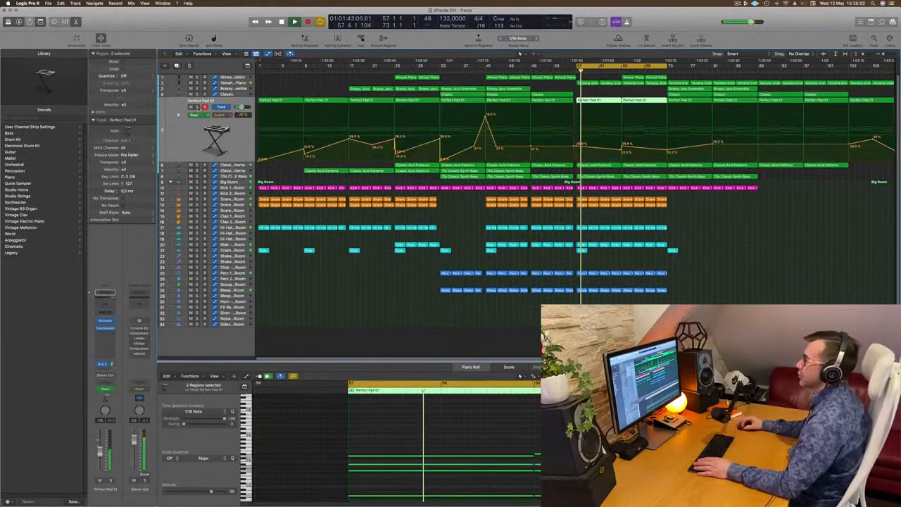
key(ctrl+s)
key(ctrl+s)
key(space)
key(space)
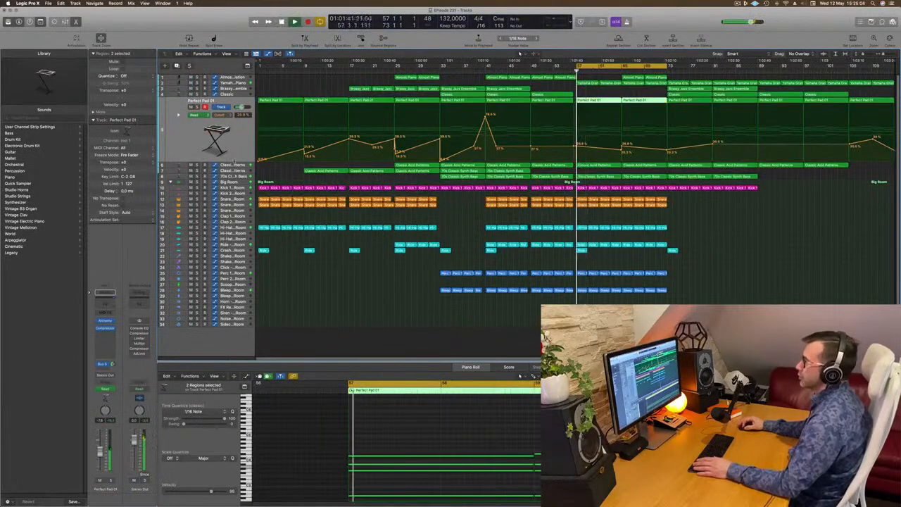
key(Down)
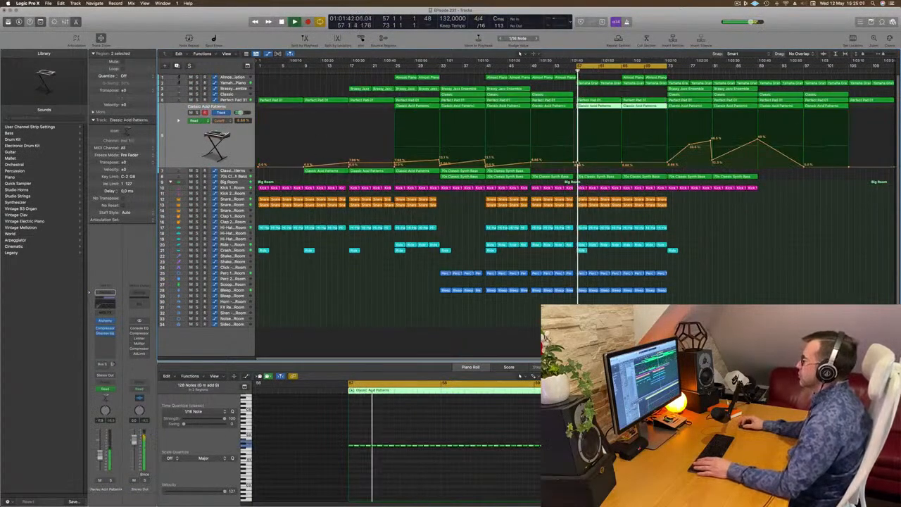
click(576, 170)
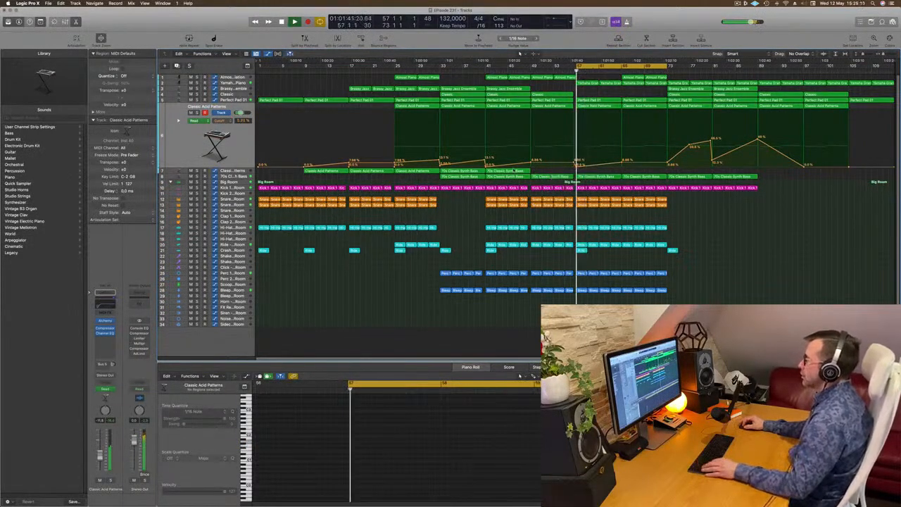
Step: Copy track 7's two 70s Classic Synth Bass regions from bar 33 to bar 49, and copy one more to bar 65
click(505, 171)
drag(505, 171, 551, 174)
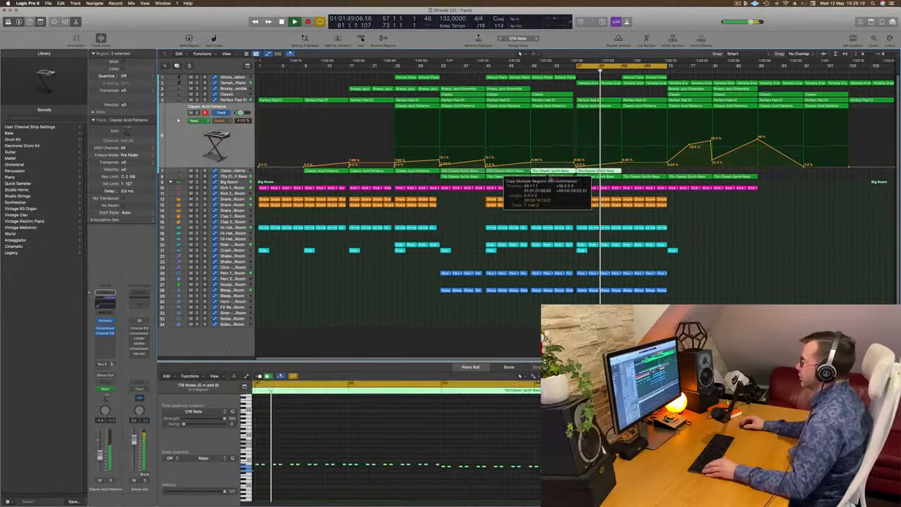
click(757, 245)
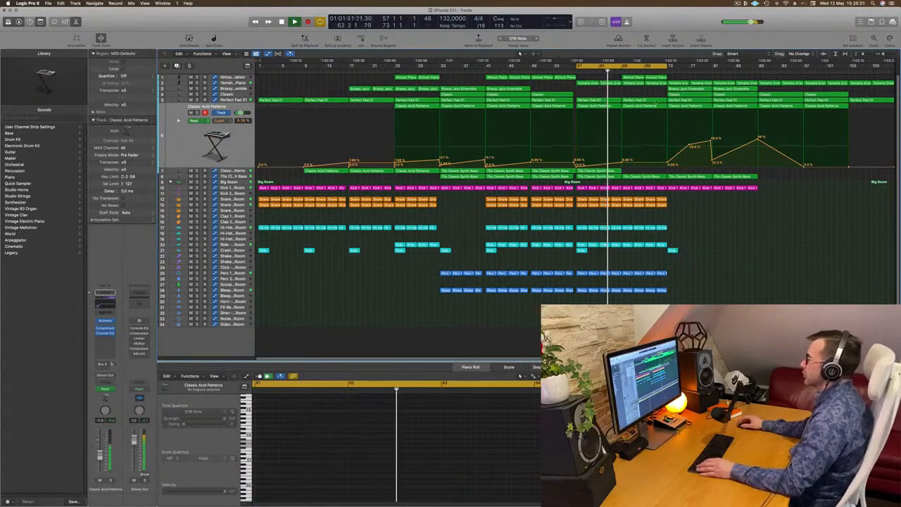
drag(607, 171, 644, 173)
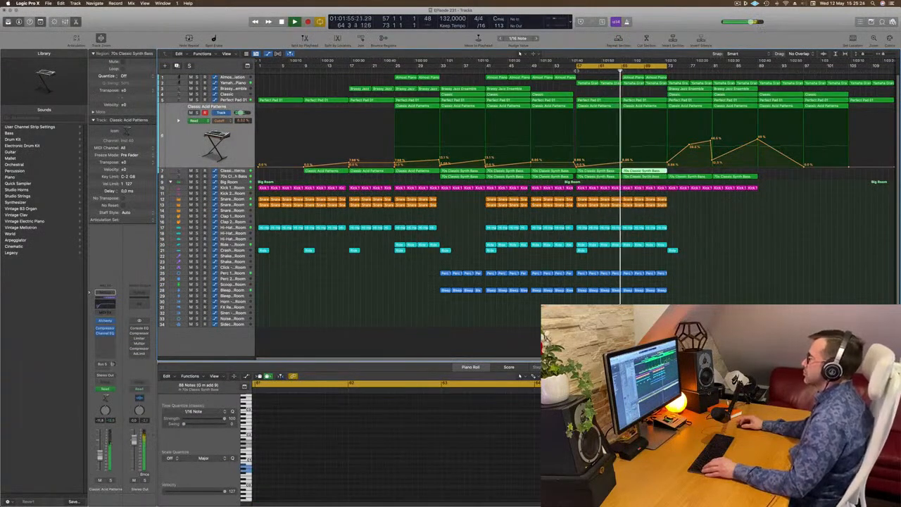
click(642, 218)
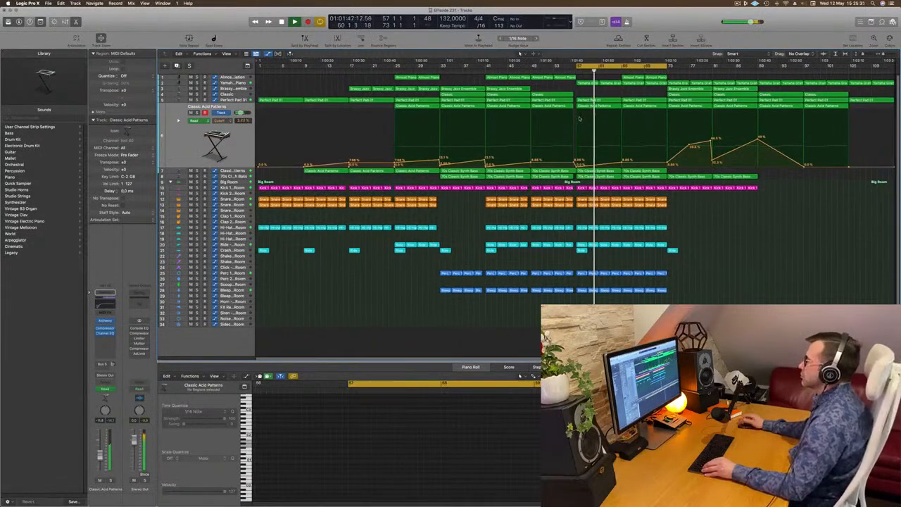
Step: Shape track 7's cutoff automation to rise from bar 57 to a peak at bar 65 and fall back by bar 73
click(238, 170)
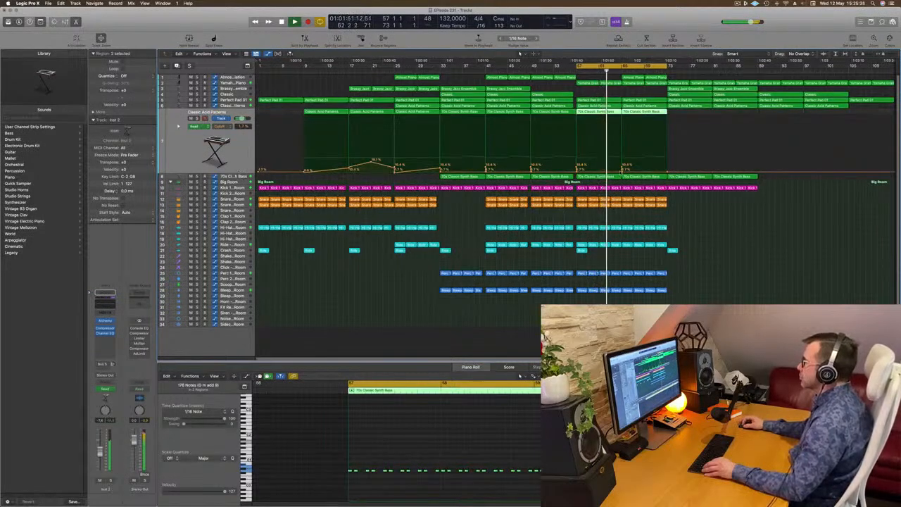
click(621, 171)
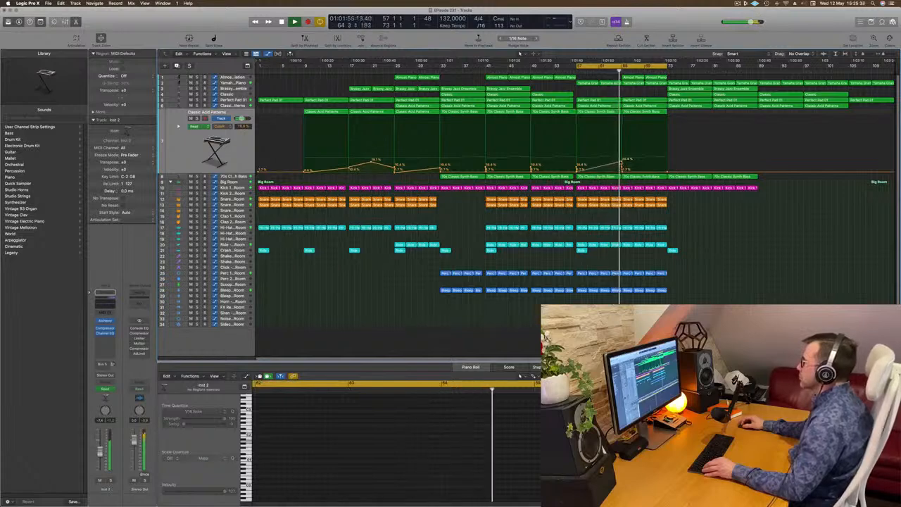
click(622, 163)
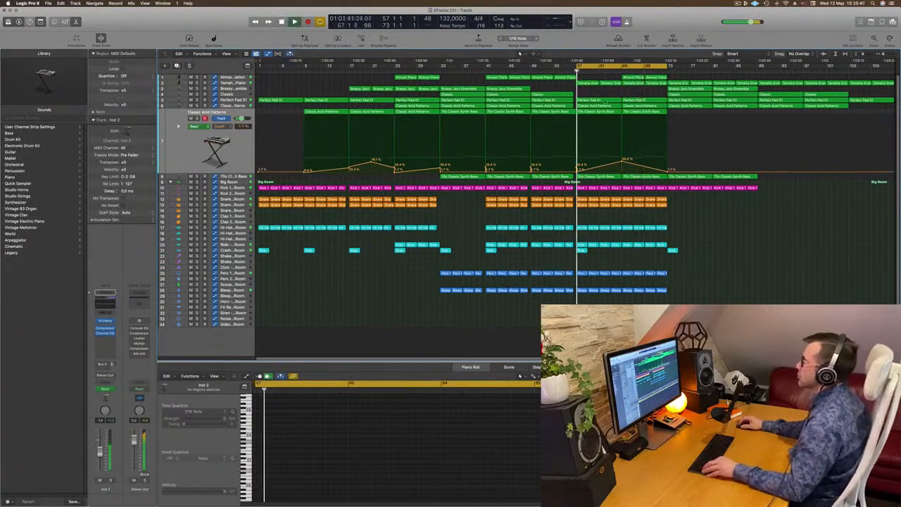
key(super+Right)
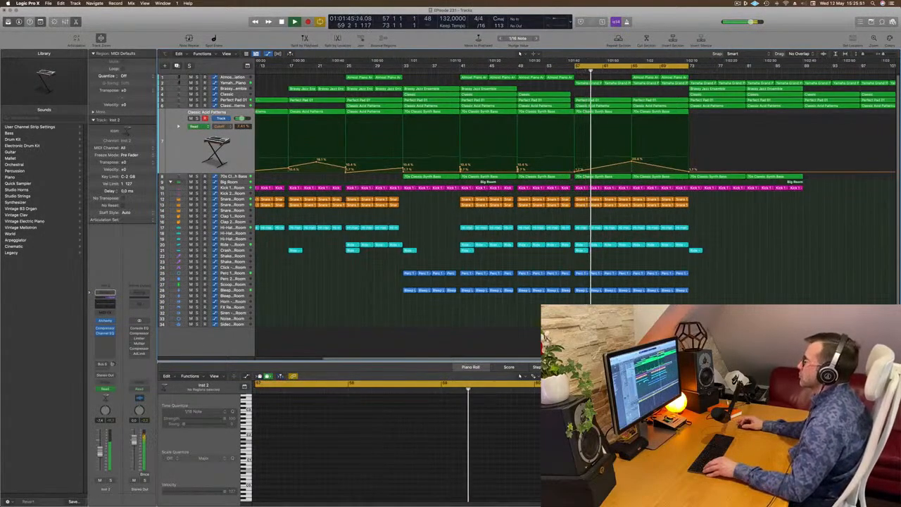
key(super+Left)
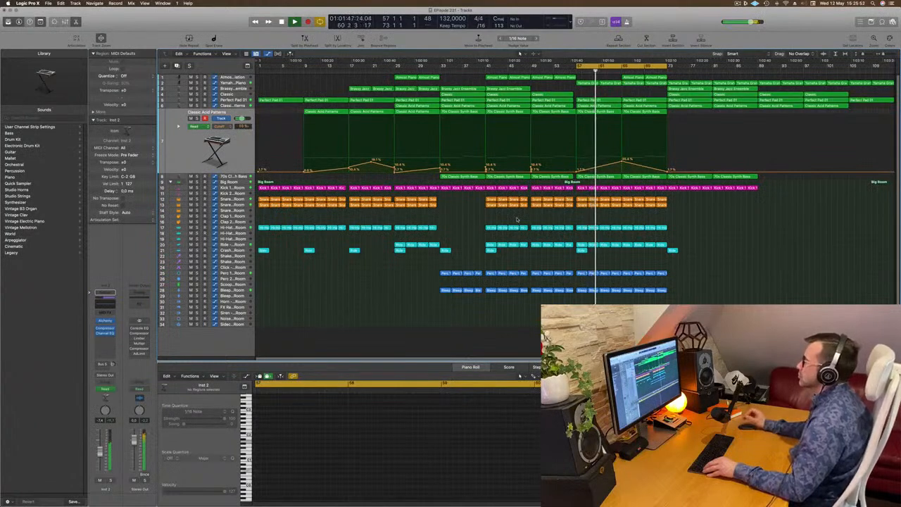
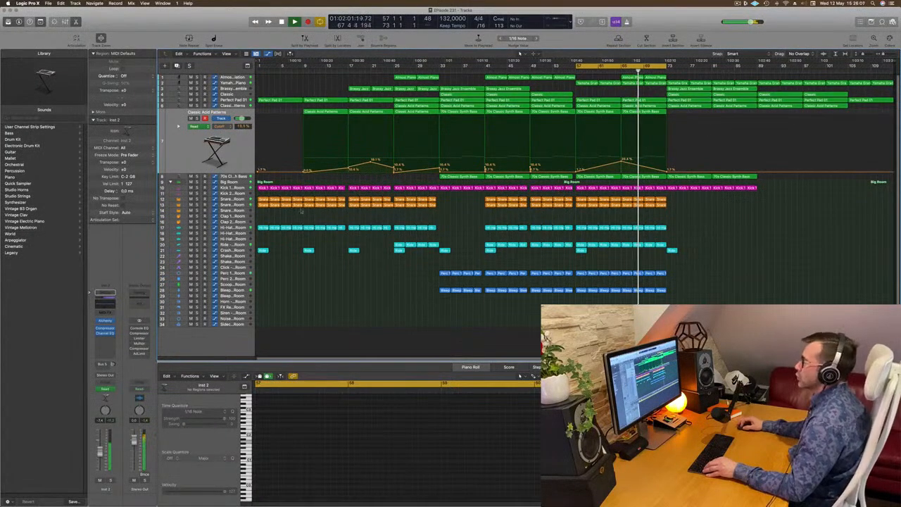
Step: Automate the Snare 1 effect mix to fall from bar 65 until just before bar 73, and rise to 100% at bar 73
click(232, 204)
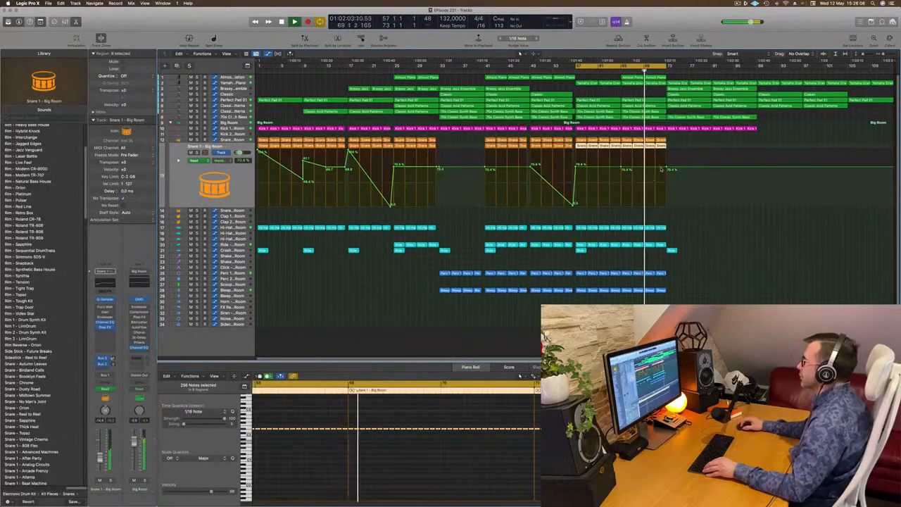
drag(667, 168, 666, 204)
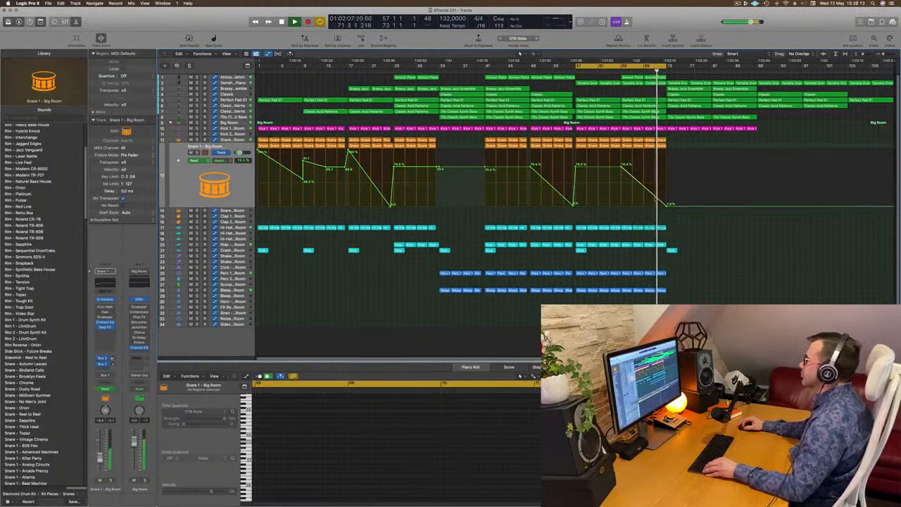
drag(666, 205, 666, 150)
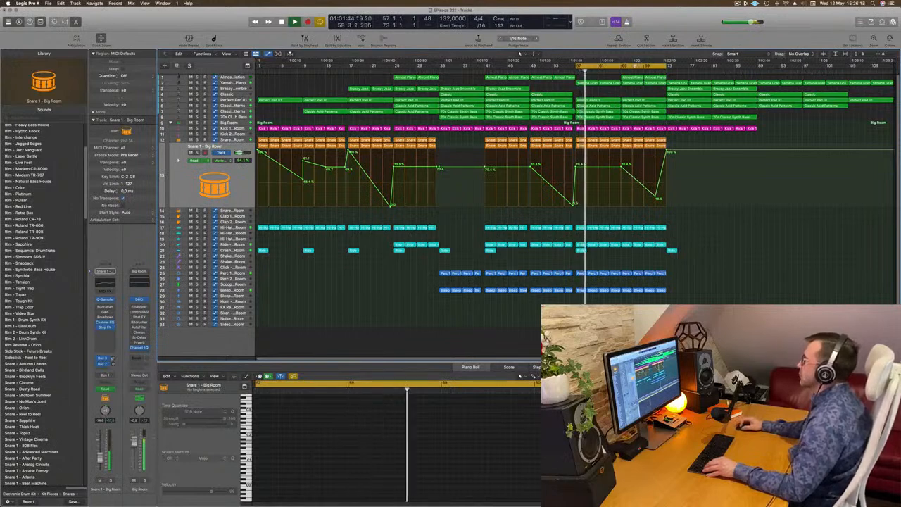
Step: Extend the cycle range to bar 89 and replay the arrangement from around bar 72
drag(644, 67, 754, 73)
key(Return)
click(660, 71)
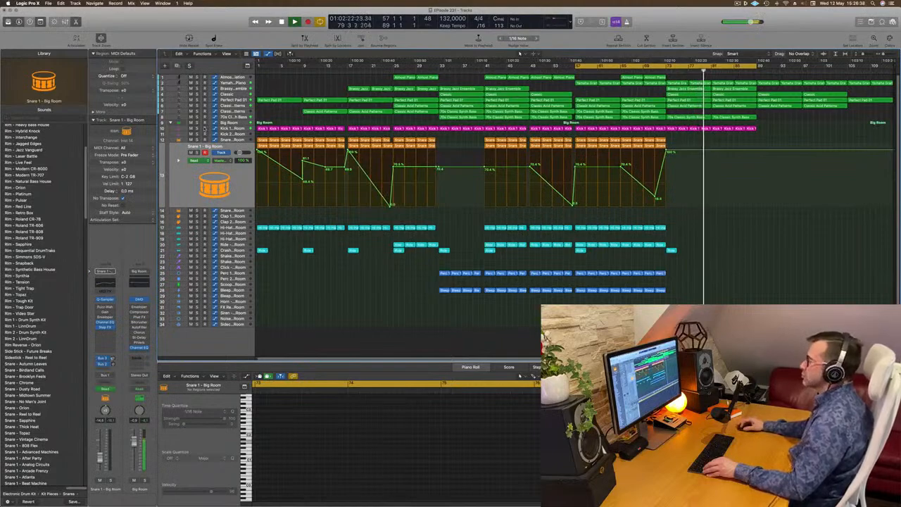
Step: Automate the Kick 1 volume to fade from bar 81 to its lowest level at bar 89, returning to its earlier level just after
click(231, 128)
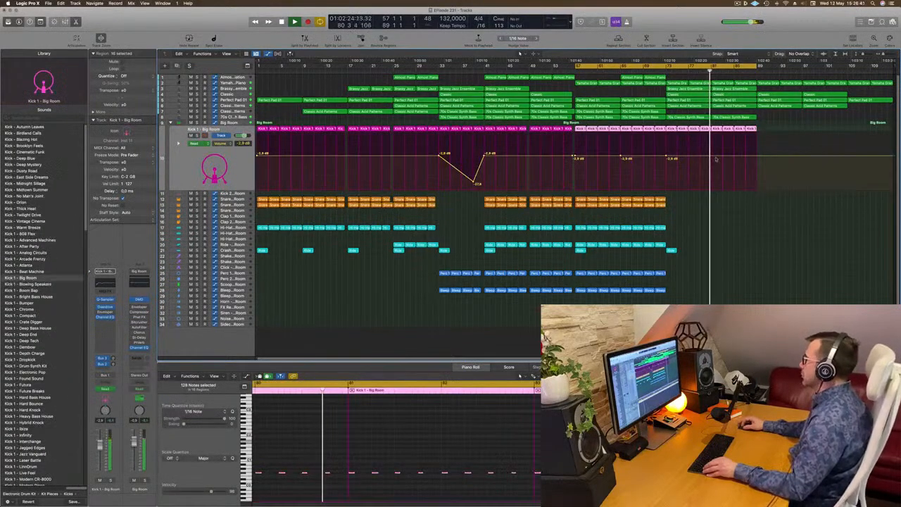
click(712, 158)
click(758, 156)
drag(759, 156, 759, 190)
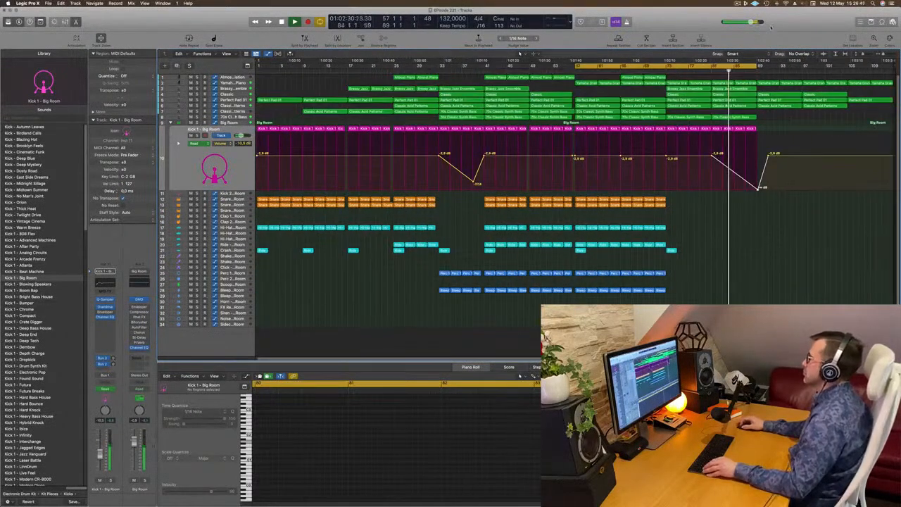
Step: Extend the cycle range to bar 105, listen through the Kick 1 fade into bar 89 and stop playback
drag(756, 66, 848, 66)
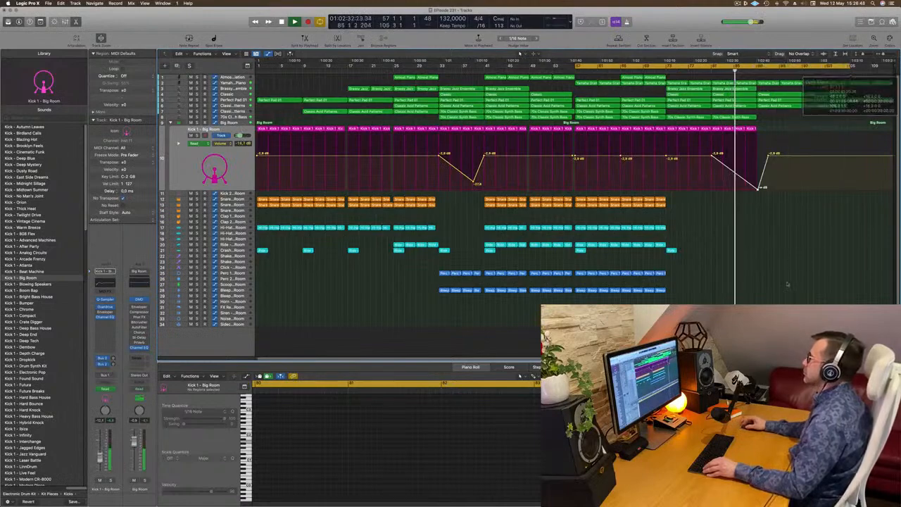
scroll(786, 287, left, 1)
key(super+Right)
key(super+Left)
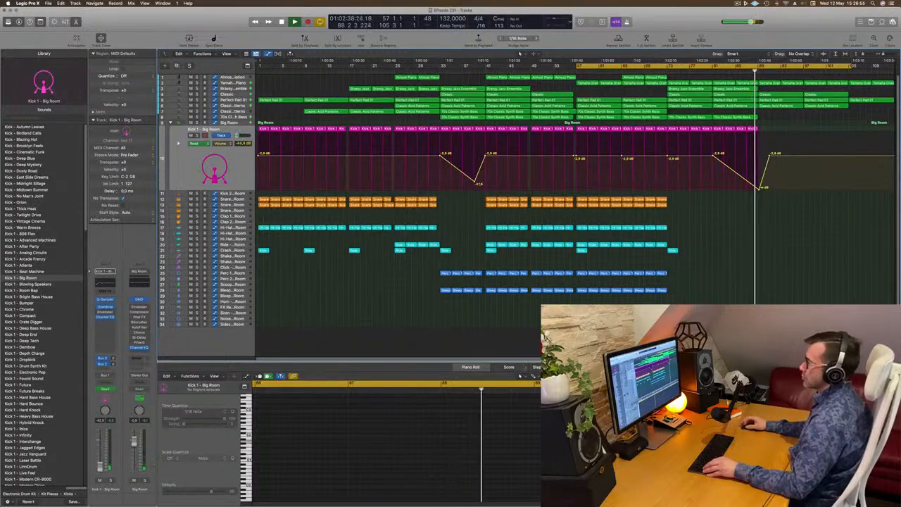
click(661, 291)
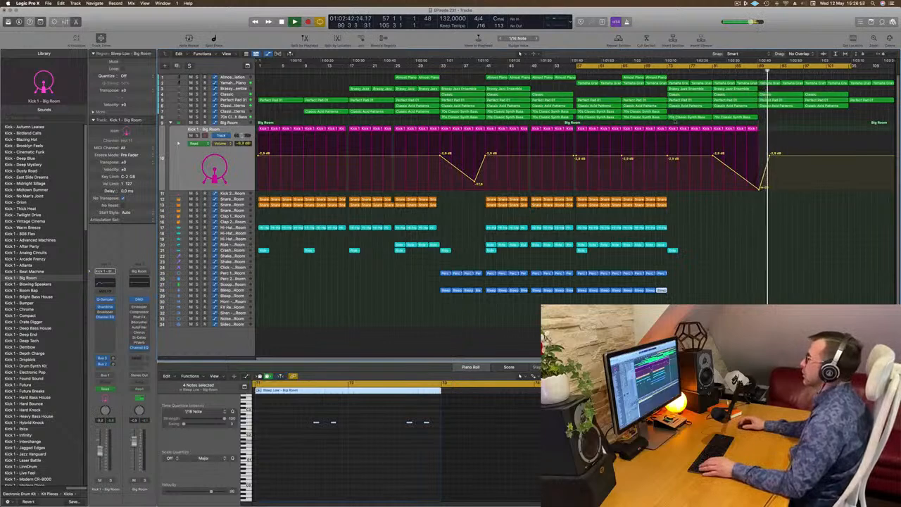
key(space)
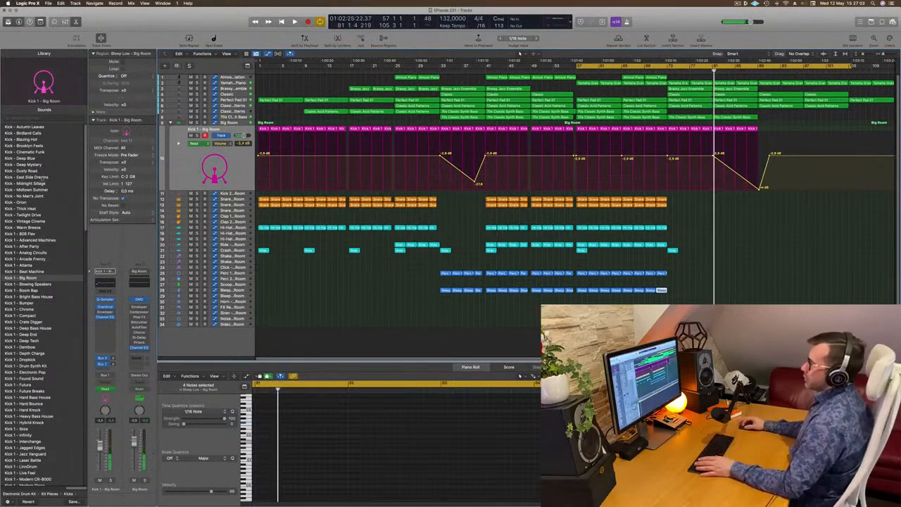
Step: Hold the Kick 1 volume at its lowest level after bar 89 by lowering the following automation point and removing the rise
click(189, 178)
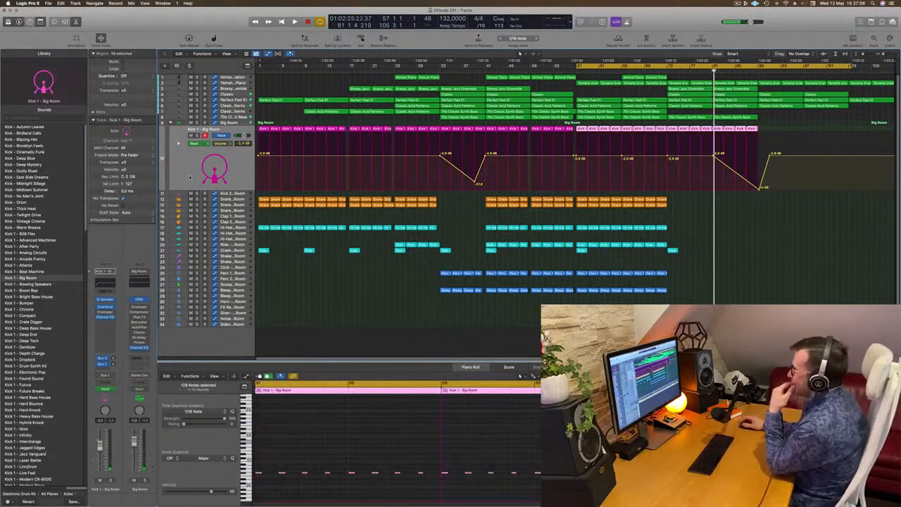
key(space)
drag(769, 156, 769, 191)
drag(774, 127, 758, 190)
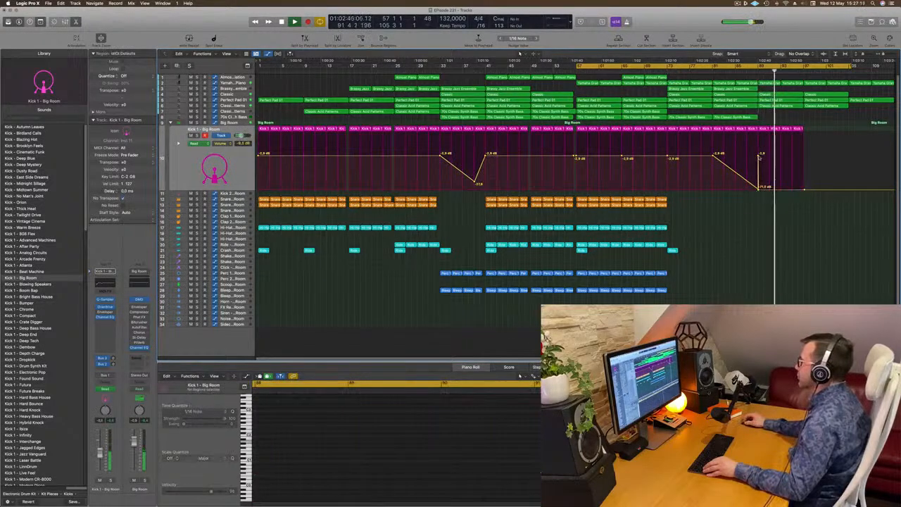
click(759, 155)
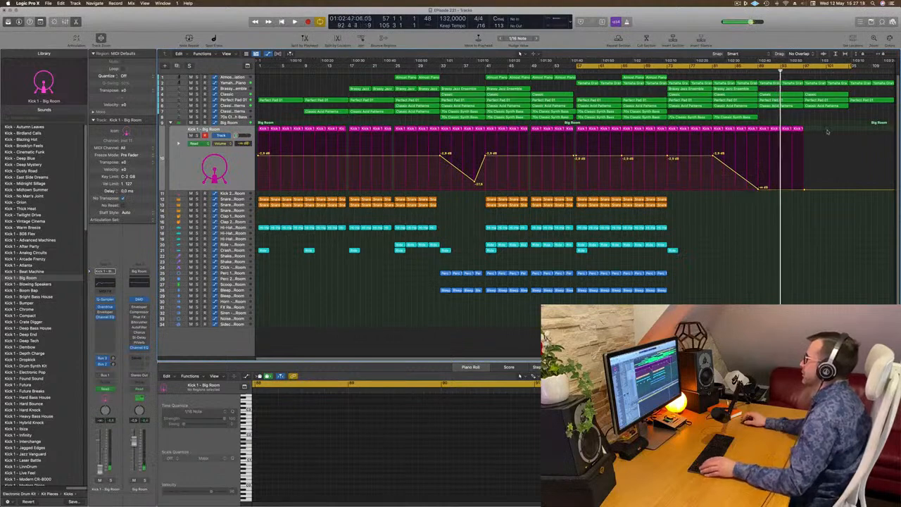
Step: Repeat the four Kick 1 regions at bars 89–97 to fill the track to bar 113, and extend the cycle range to bar 113
click(791, 130)
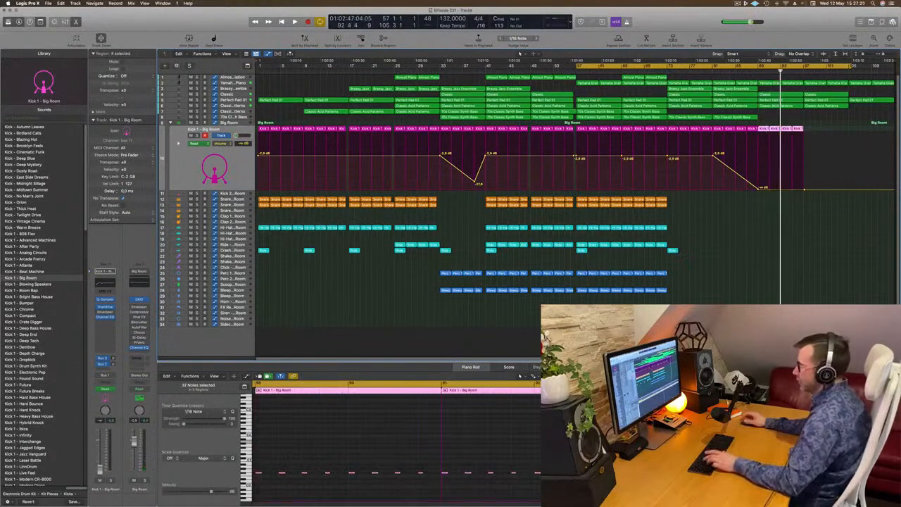
key(super+r)
key(super+r)
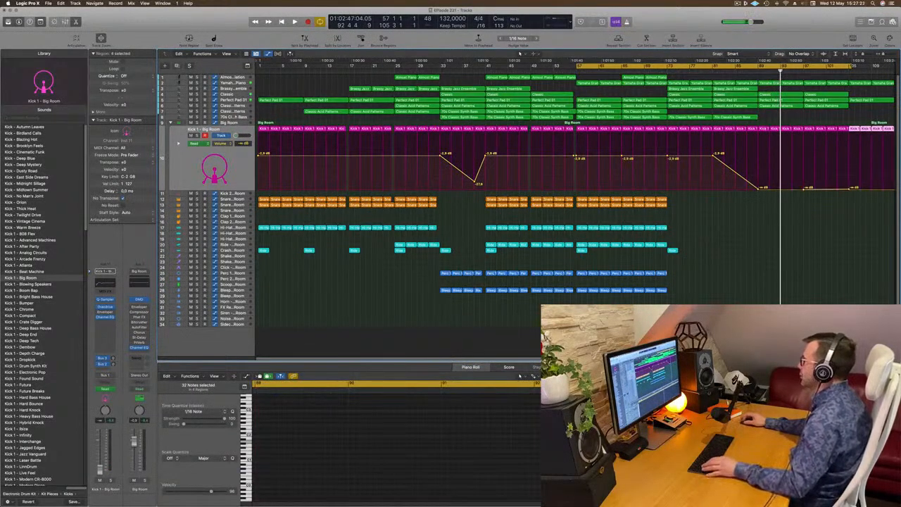
drag(851, 65, 894, 67)
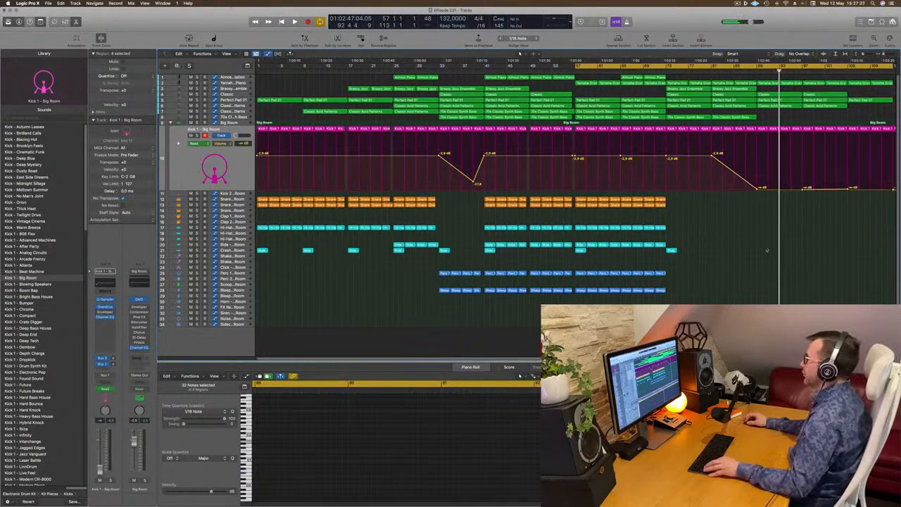
Step: Delete the surplus Kick 1 regions beyond bar 113 and clear the extra volume automation points after bar 89
scroll(769, 247, down, 3)
drag(757, 121, 886, 152)
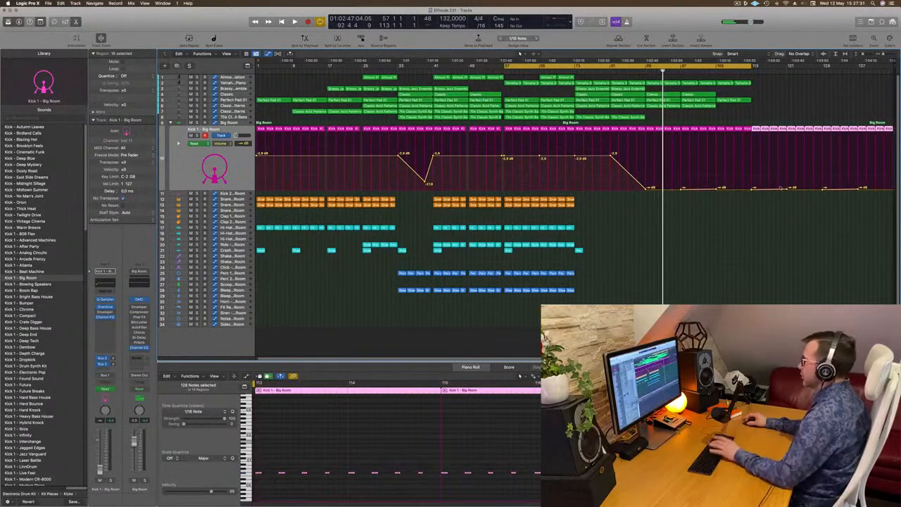
key(Delete)
drag(751, 189, 646, 189)
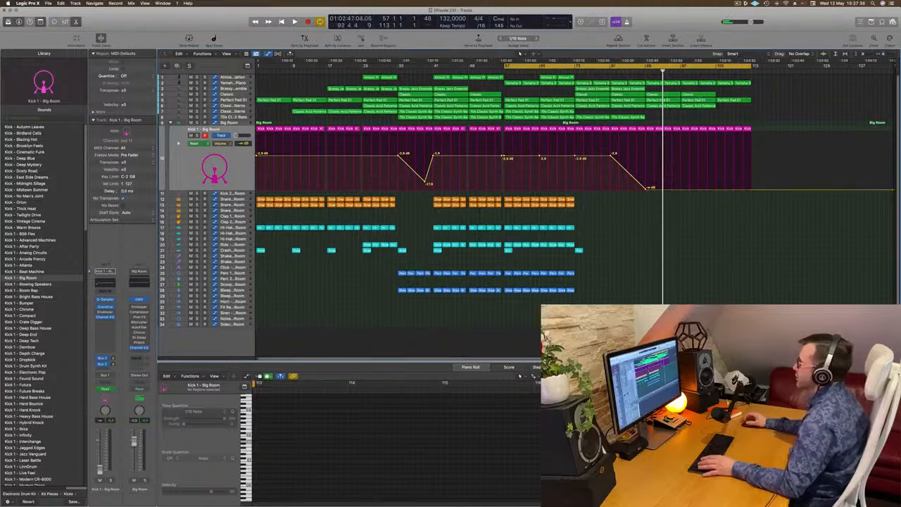
Step: Set the cycle range to bars 89–113 and play back that section
key(space)
click(647, 68)
drag(646, 69, 750, 71)
key(space)
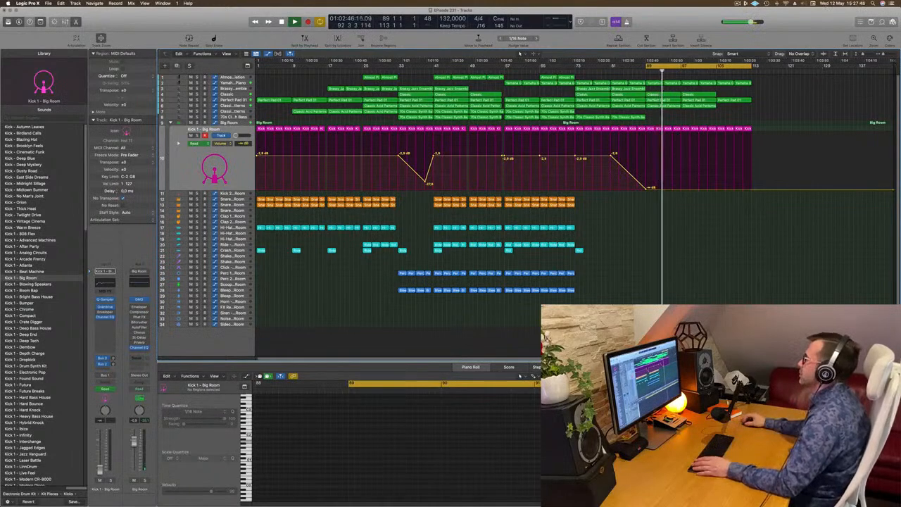
Step: Delete the Classic Acid Patterns region at bar 89, replay the section and select the Perfect Pad 01 region there
click(662, 107)
click(737, 96)
key(space)
click(654, 100)
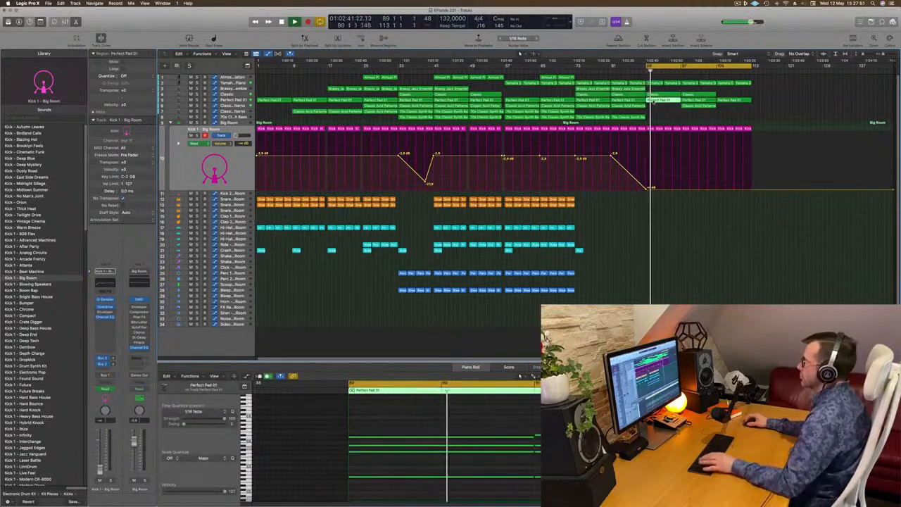
Step: Try the section without the Classic region at bar 89, undo its removal and replay
click(666, 94)
key(space)
click(652, 90)
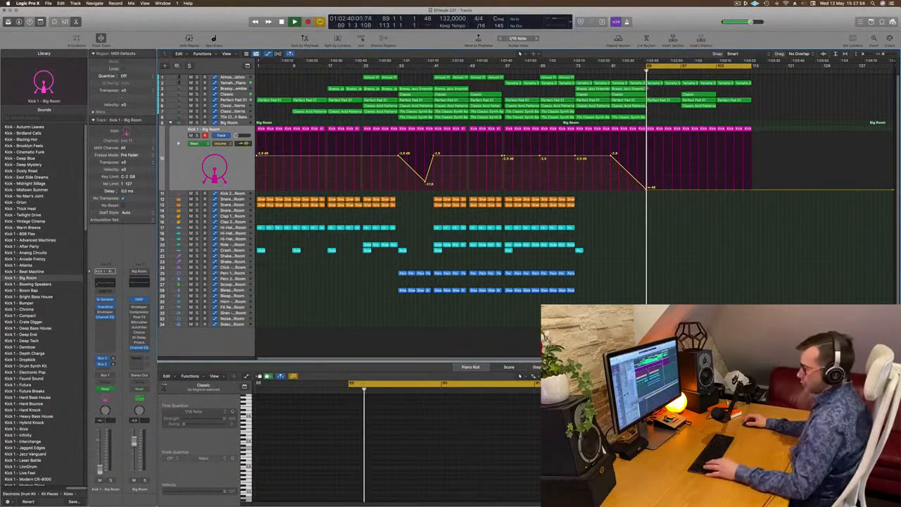
key(super+z)
key(space)
key(space)
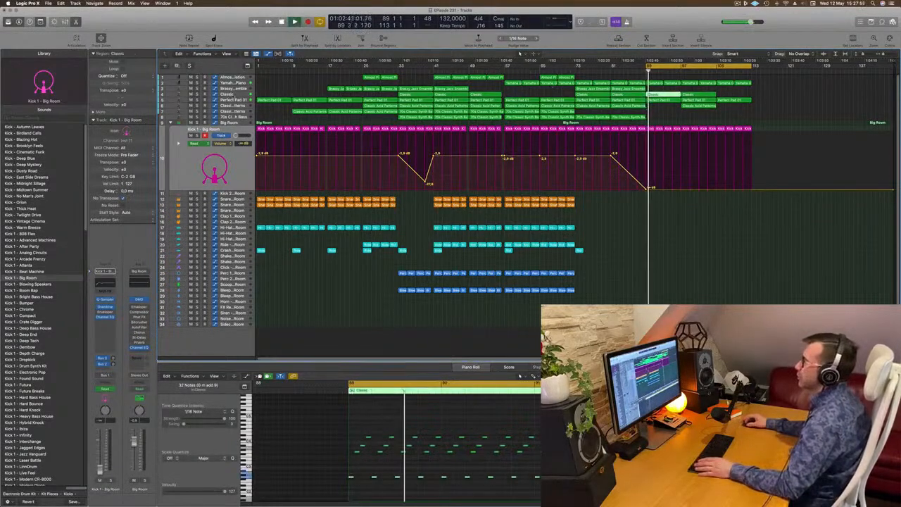
Step: Open the Channel EQ of the Classic track during playback, enable its high-cut filter and move the EQ window clear of the arrangement
click(233, 95)
key(space)
key(space)
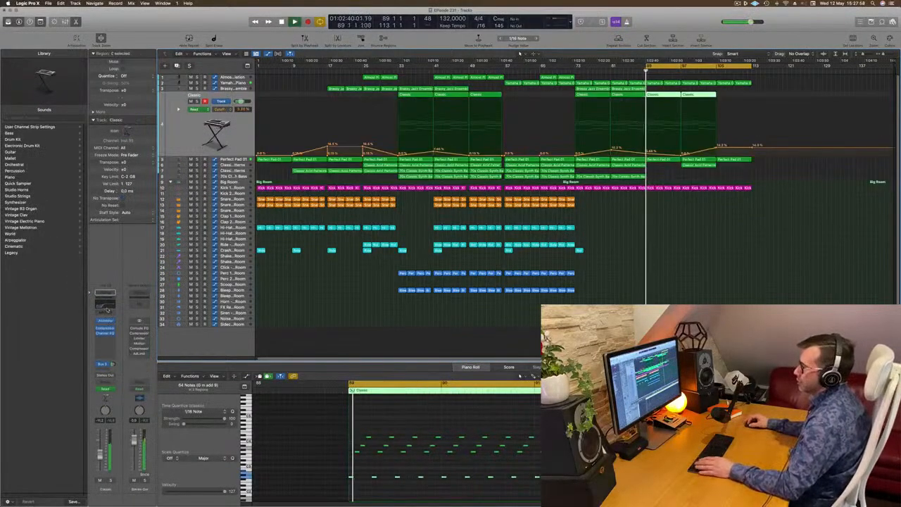
click(106, 304)
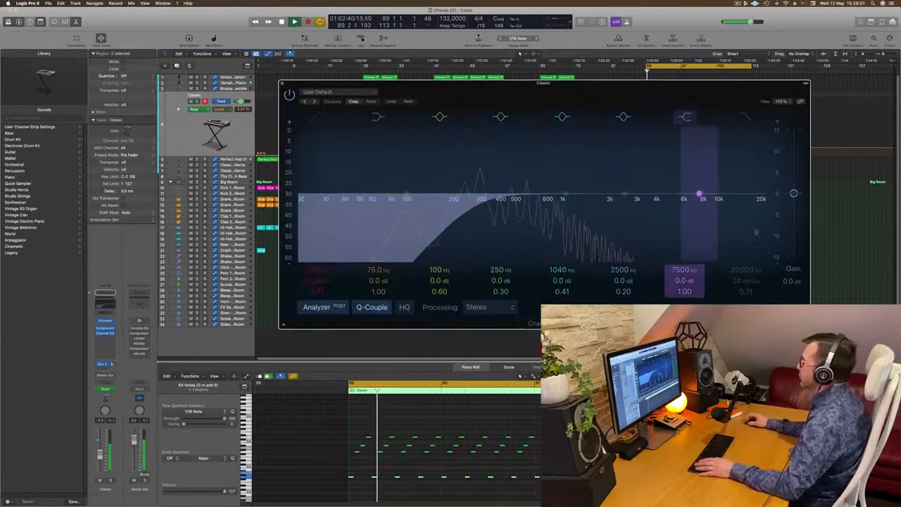
click(746, 117)
drag(739, 90, 742, 152)
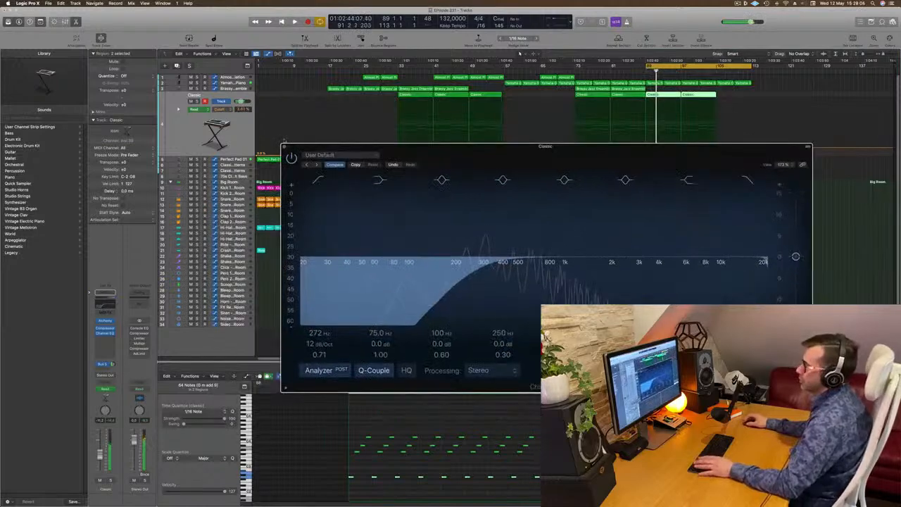
Step: Switch the Classic track's automation to Touch, nudge the EQ's high-cut frequency to record it, and close the EQ
click(104, 389)
click(104, 394)
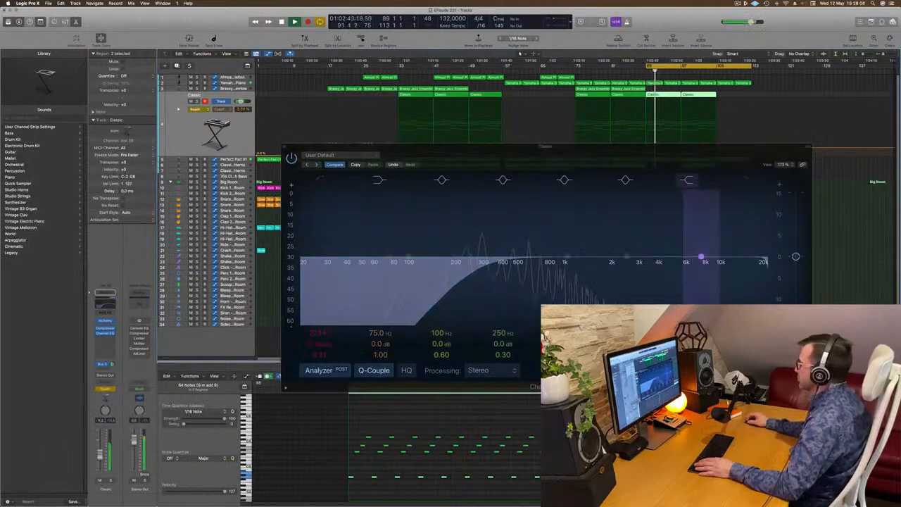
drag(716, 269, 714, 269)
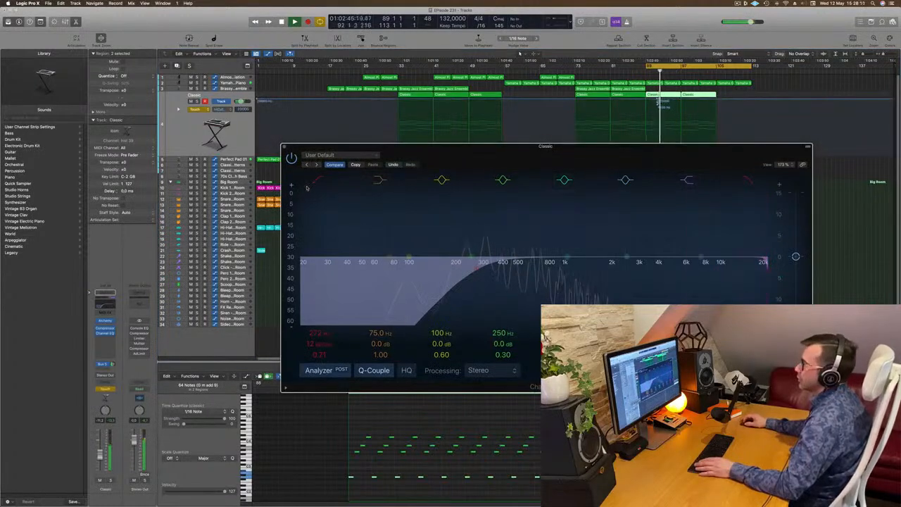
click(285, 149)
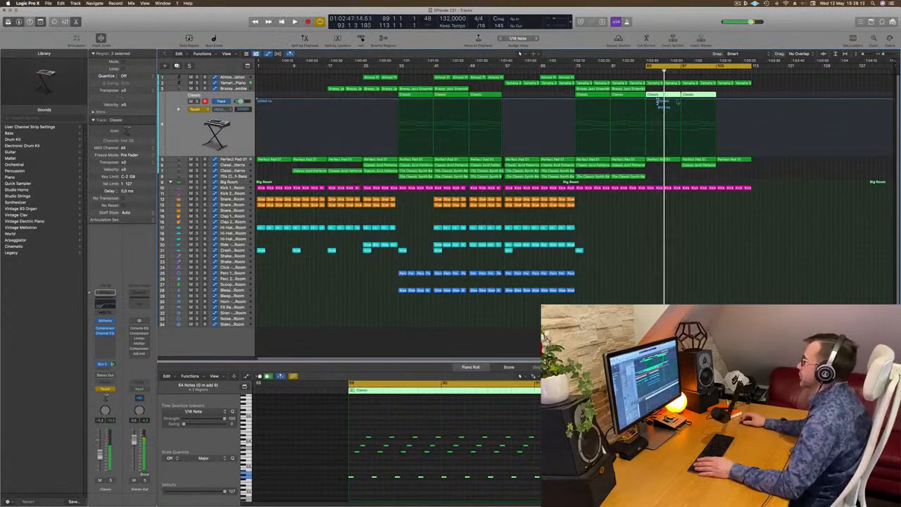
Step: Automate the Classic track's high-cut frequency to fall from 20000 Hz at bar 89 until bar 97, and set its automation mode to Read
click(645, 99)
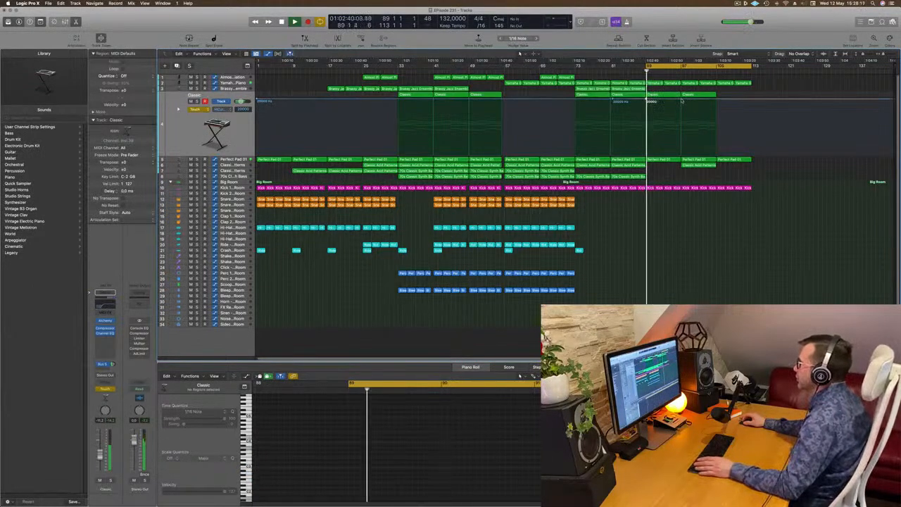
click(682, 115)
drag(683, 115, 683, 133)
click(195, 109)
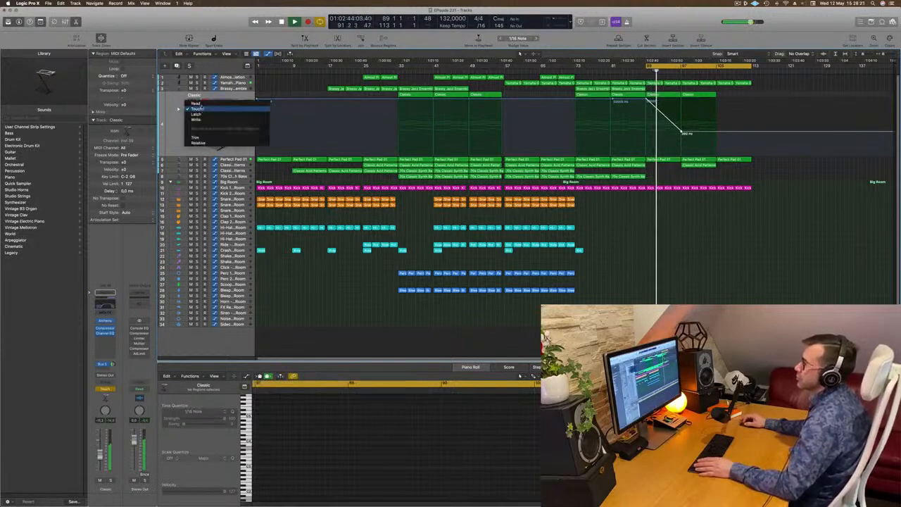
click(195, 103)
drag(682, 131, 682, 133)
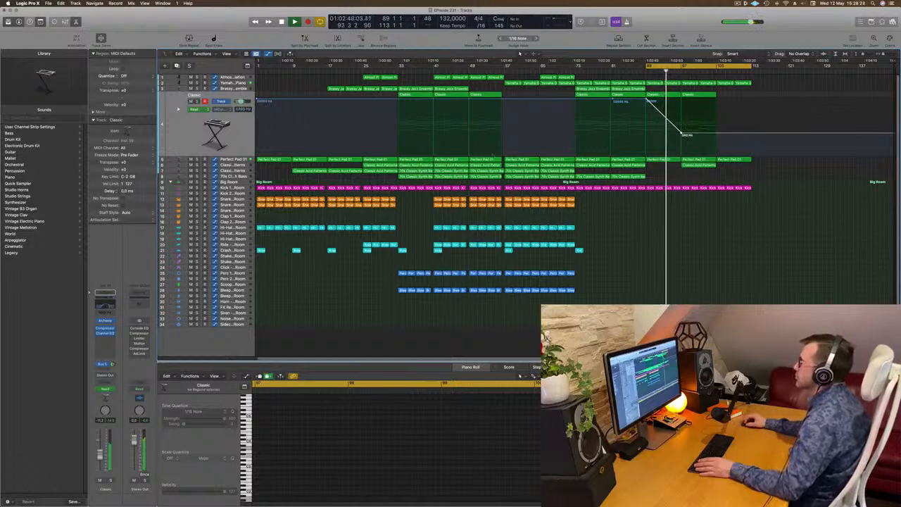
Step: Automate the Perfect Pad 01 cutoff to dip from bar 89 to a low point at bar 97
click(242, 162)
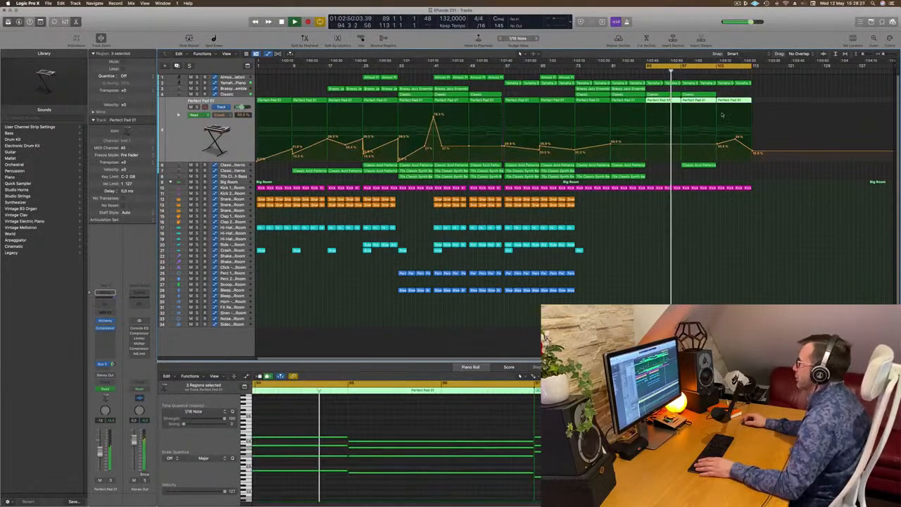
click(649, 145)
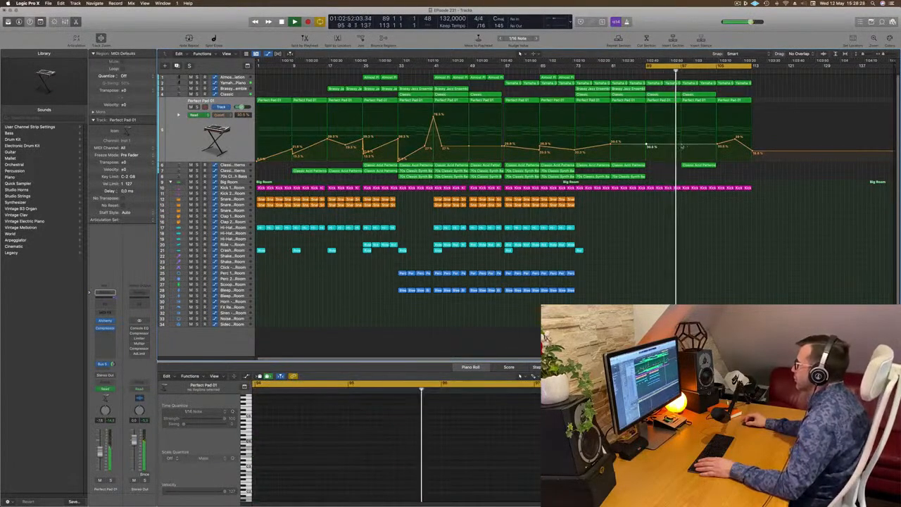
click(680, 150)
drag(681, 150, 682, 154)
Step: Delete the Classic Acid Patterns region at bar 97 and replay from bar 88
click(699, 166)
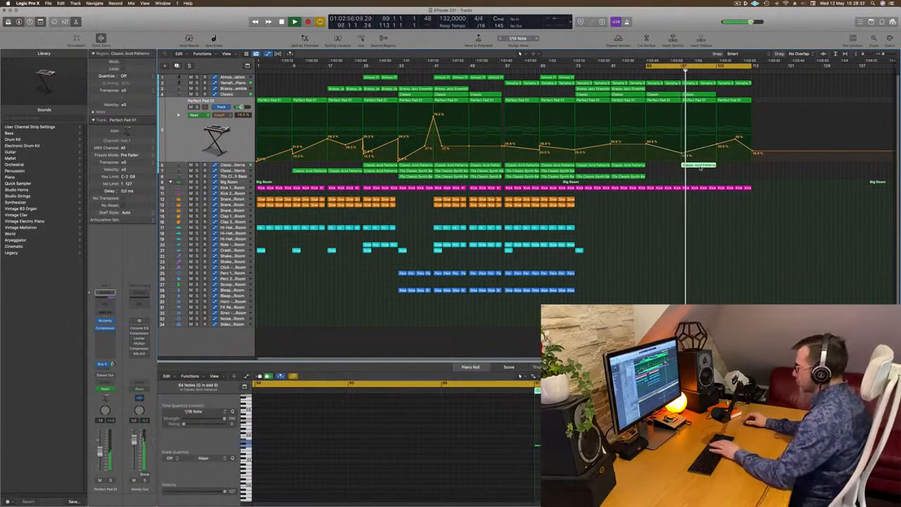
key(Delete)
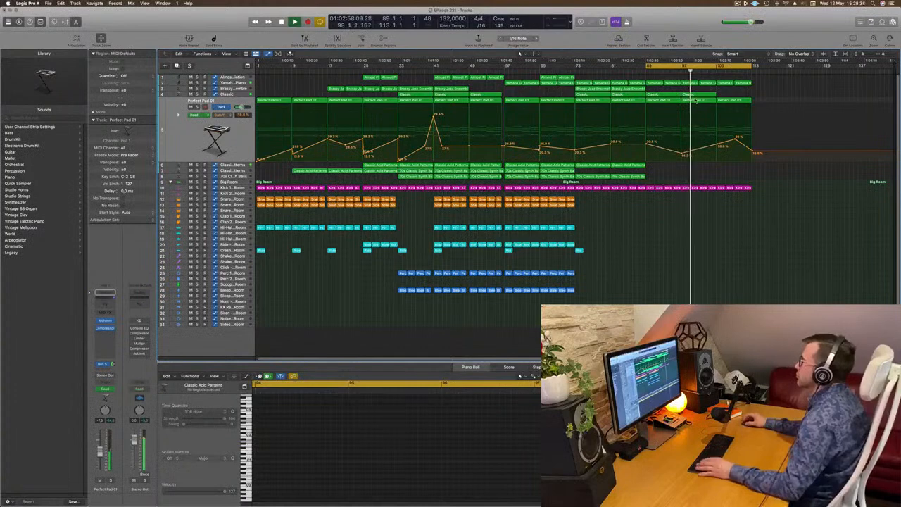
click(642, 71)
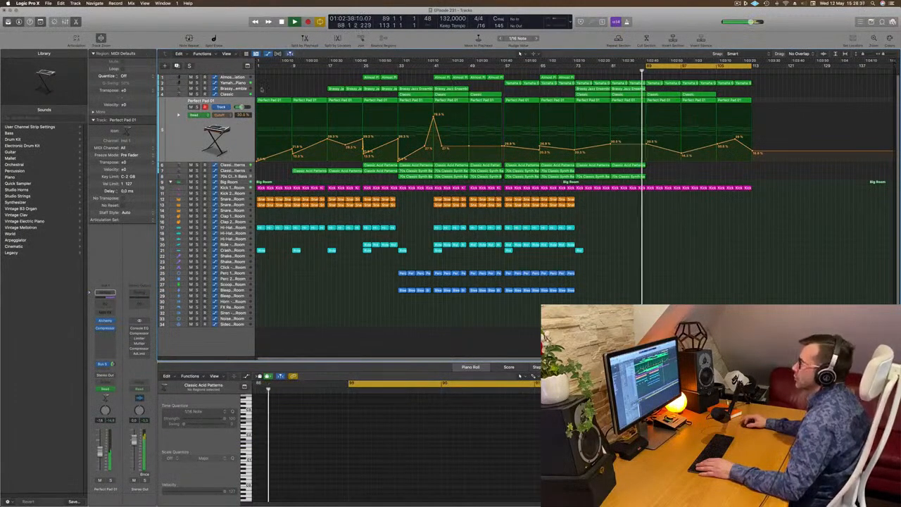
Step: Lower the Classic track's high-cut automation point at bar 97 further and add a slightly lower point at bar 105
click(247, 95)
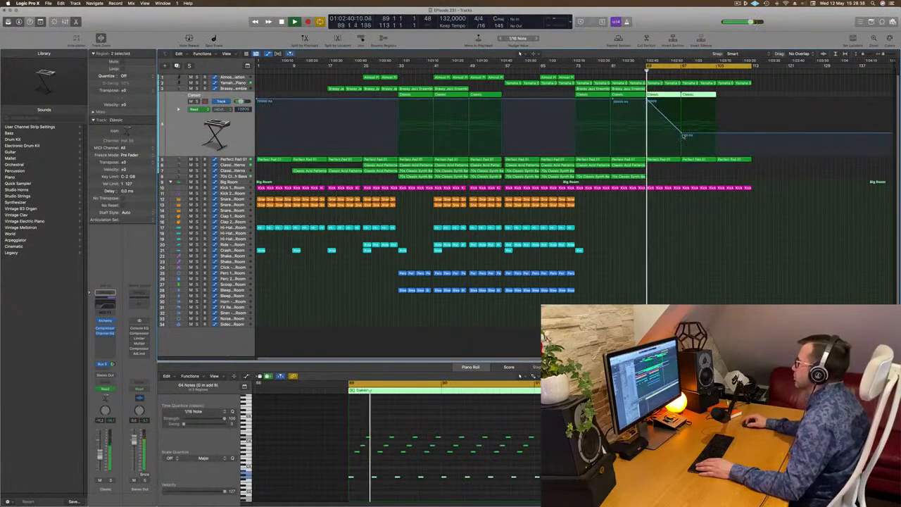
drag(681, 133, 681, 139)
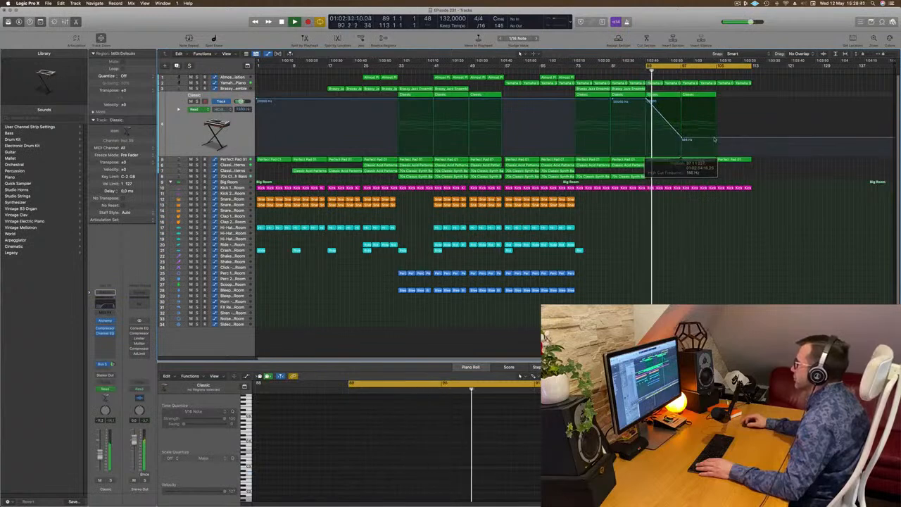
click(717, 138)
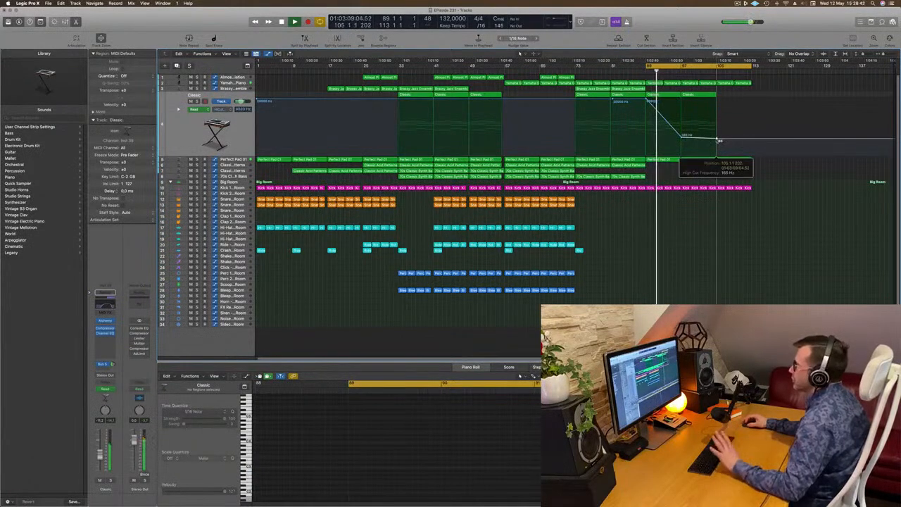
Step: Create a new track with duplicate settings below the Classic track
click(118, 133)
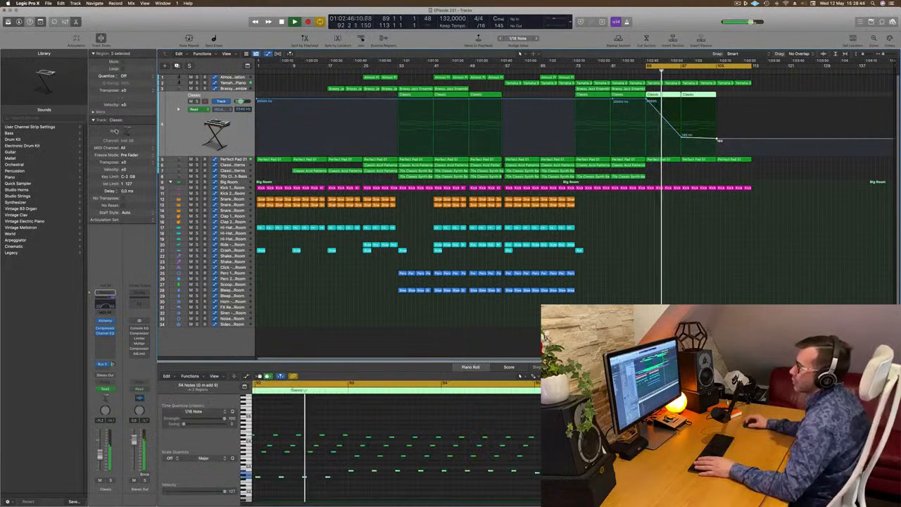
key(super+d)
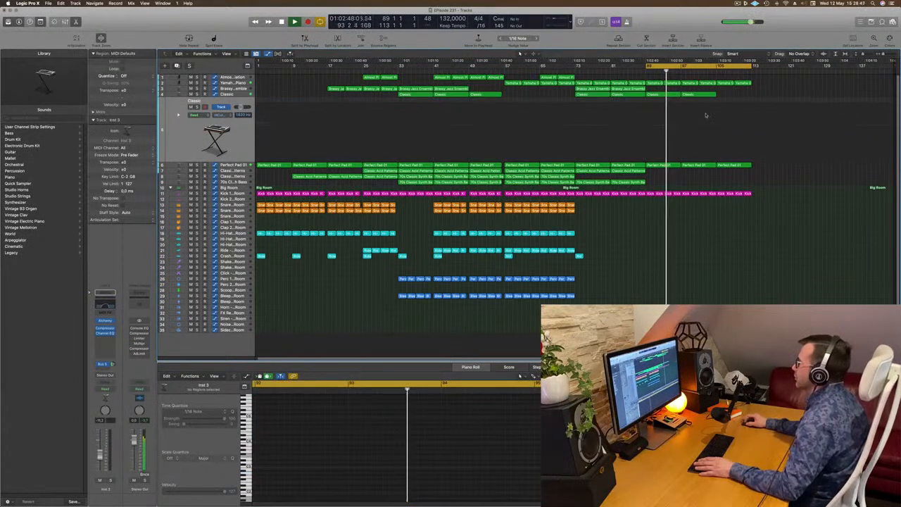
Step: Copy the Yamaha Grand Piano region at bar 89 onto the new Classic track at the same position
click(662, 95)
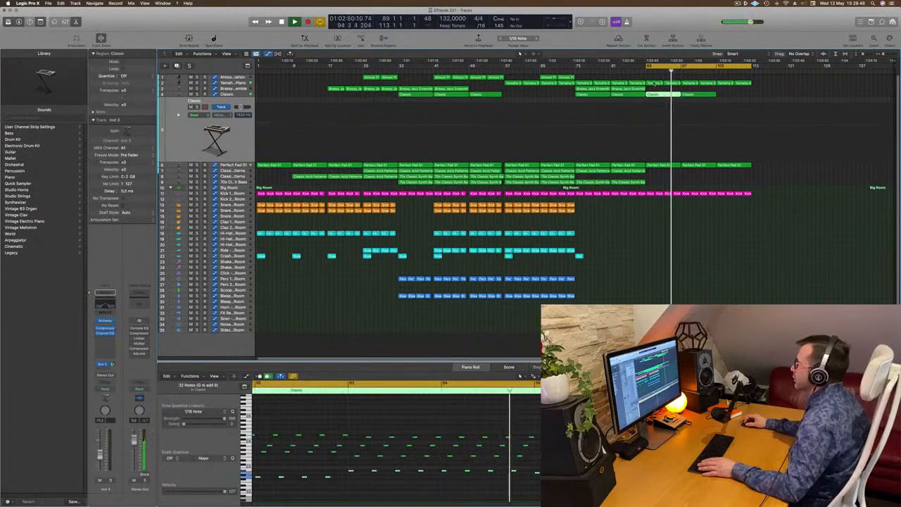
click(655, 83)
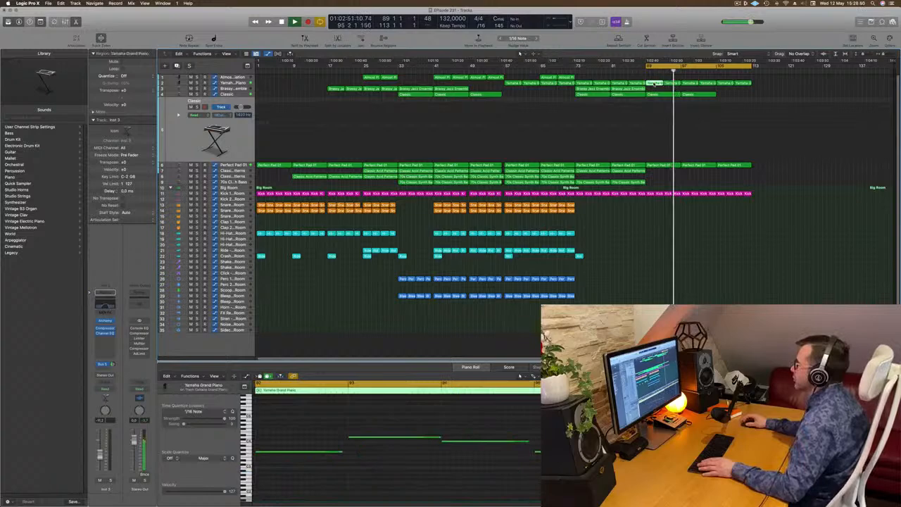
click(660, 165)
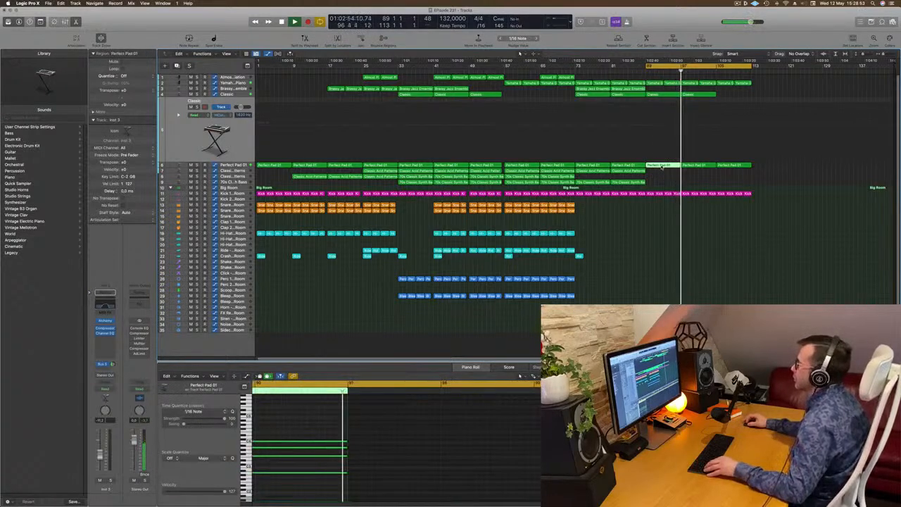
click(653, 84)
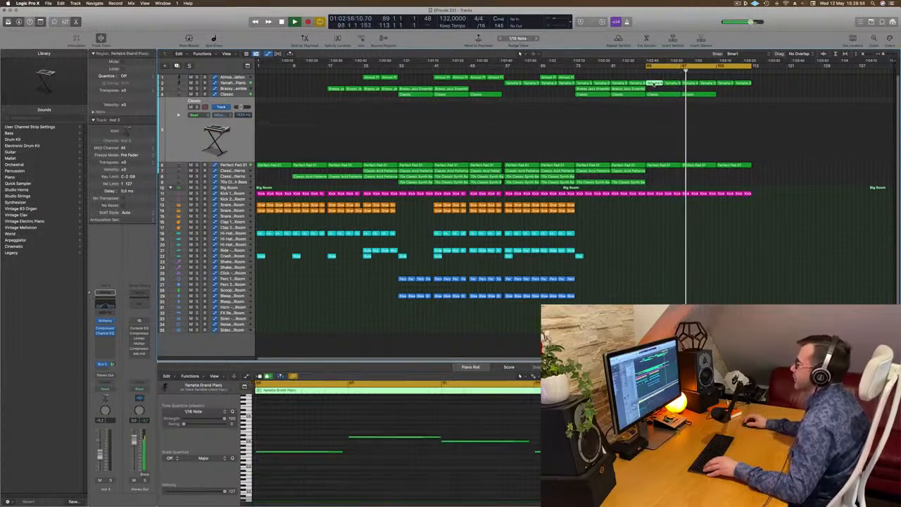
drag(654, 84, 655, 110)
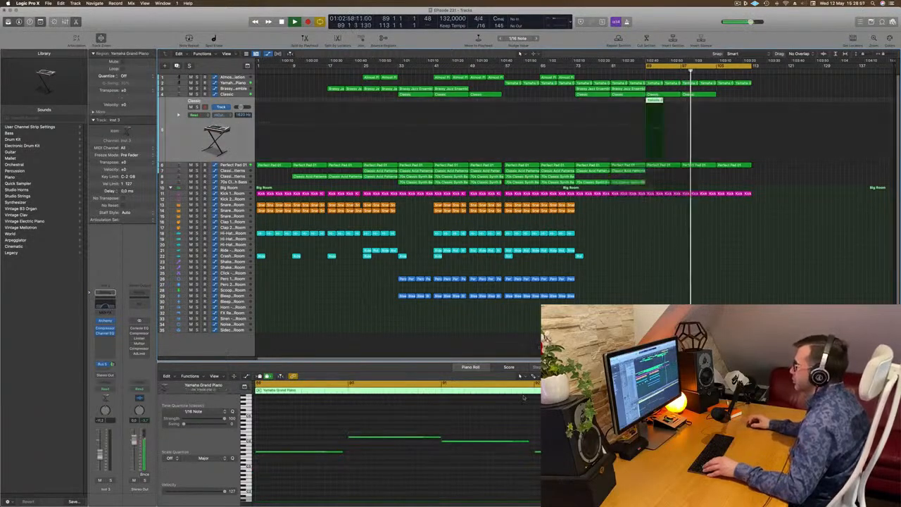
Step: Transpose all notes in the copied piano region down two octaves and restart playback
click(310, 434)
key(super+a)
key(shift+alt+Down)
key(shift+alt+Down)
key(space)
key(space)
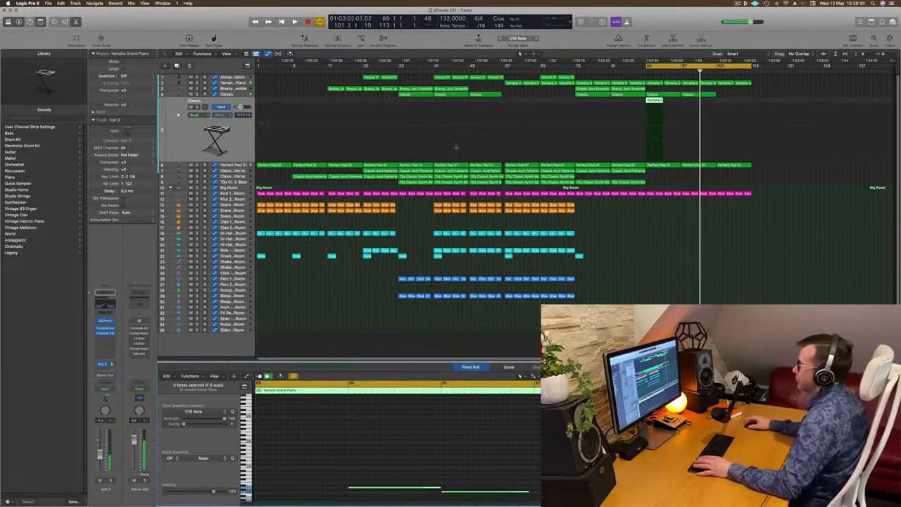
Step: Recall the default Channel EQ settings on the new Classic track and replay the section from bar 89
click(186, 139)
key(space)
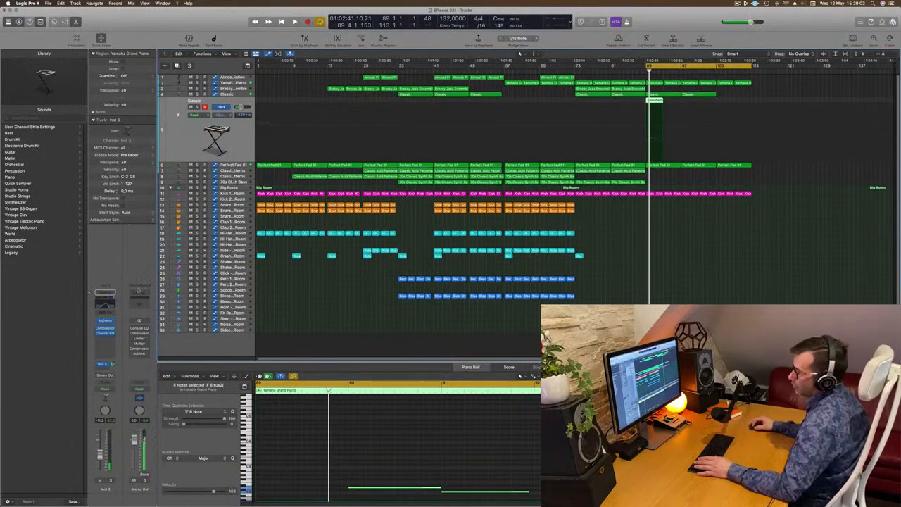
click(104, 308)
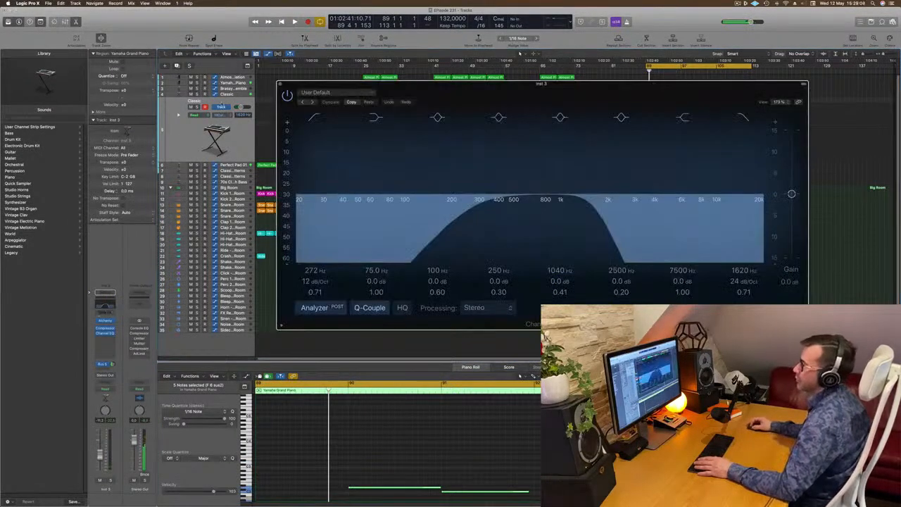
click(336, 92)
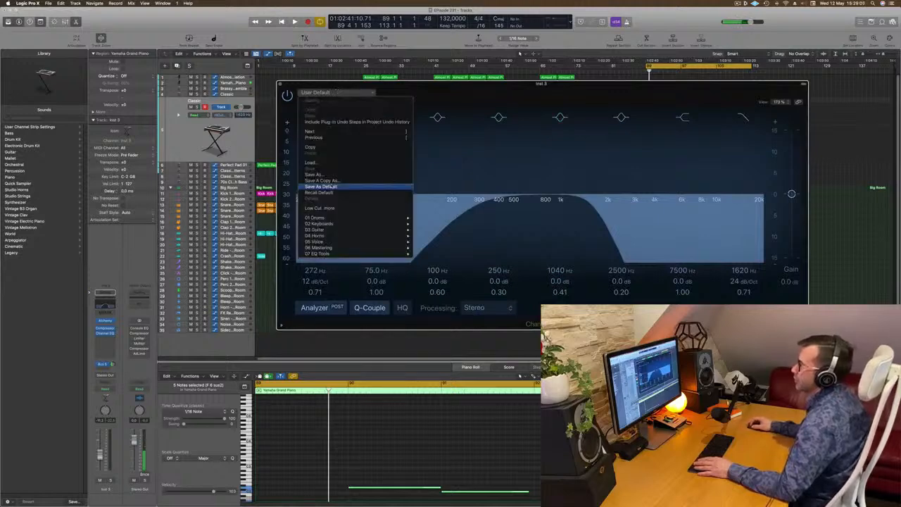
click(320, 193)
key(space)
drag(347, 86, 332, 90)
click(265, 91)
key(space)
key(space)
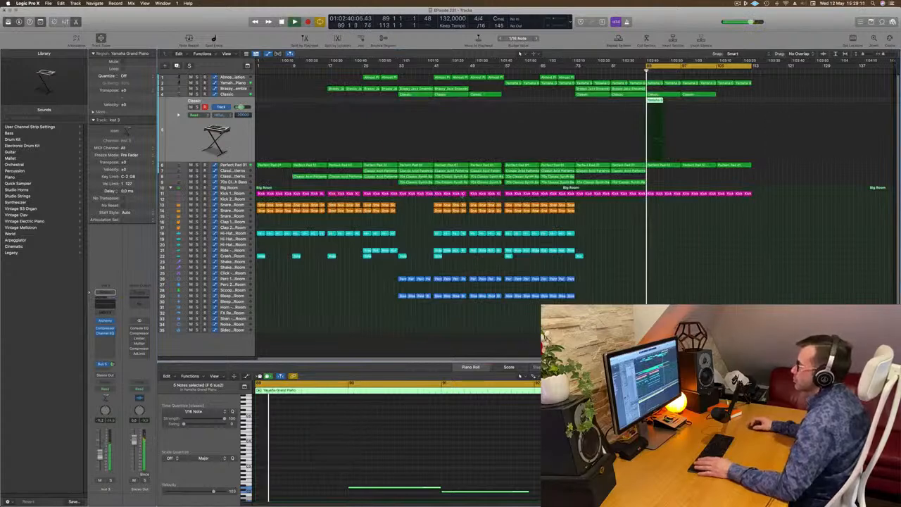
key(space)
key(space)
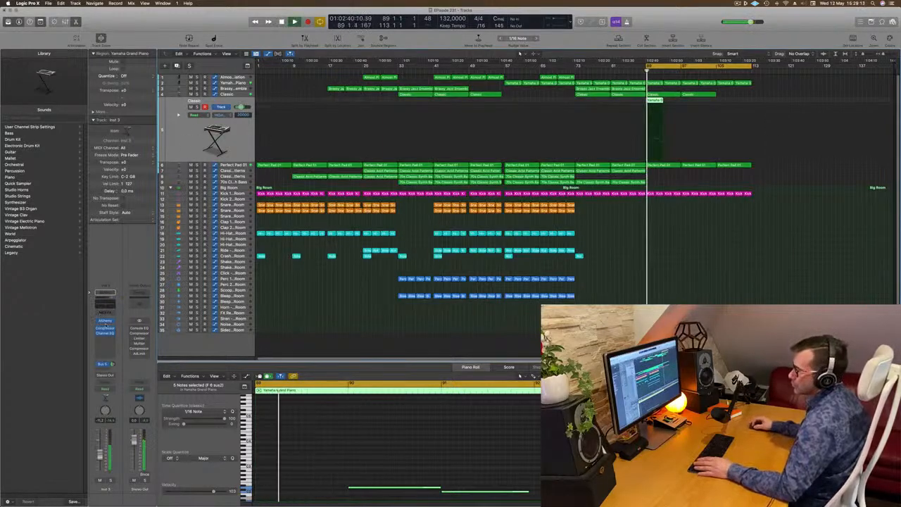
Step: Open Alchemy on the new track, load the Europe Bass preset from the Bass category and replay from bar 89
click(104, 321)
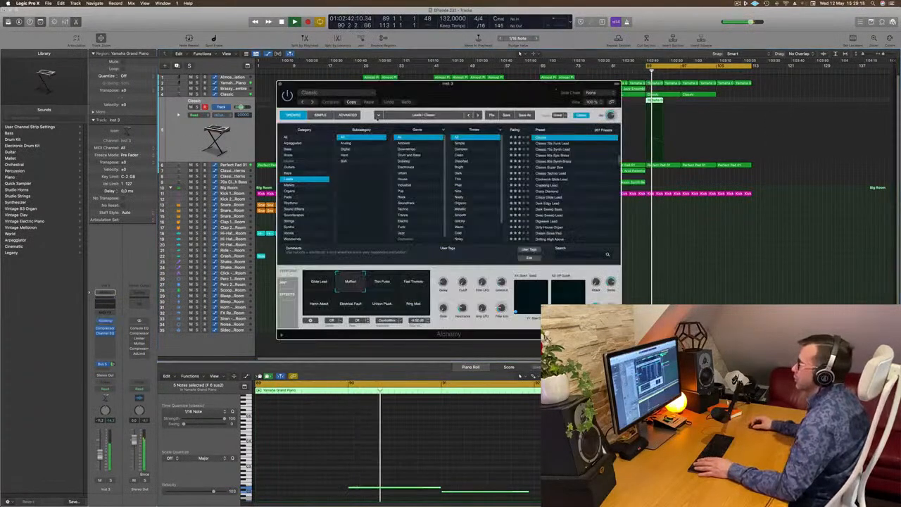
key(space)
key(space)
click(289, 149)
scroll(560, 145, down, 3)
scroll(560, 145, up, 5)
click(552, 138)
key(space)
key(space)
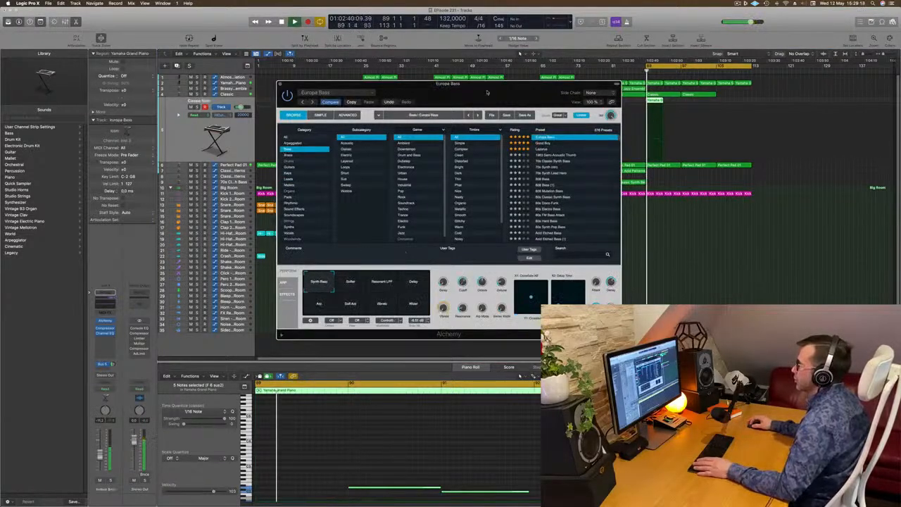
Step: Audition the bass presets Good Boy, Lazarus and 70s Classic Synth Bass during playback
drag(486, 92, 564, 90)
click(621, 141)
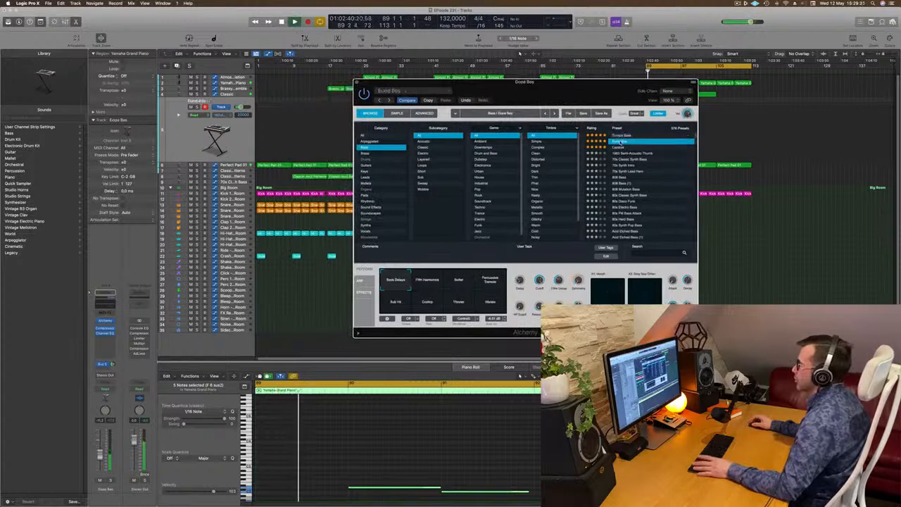
click(618, 148)
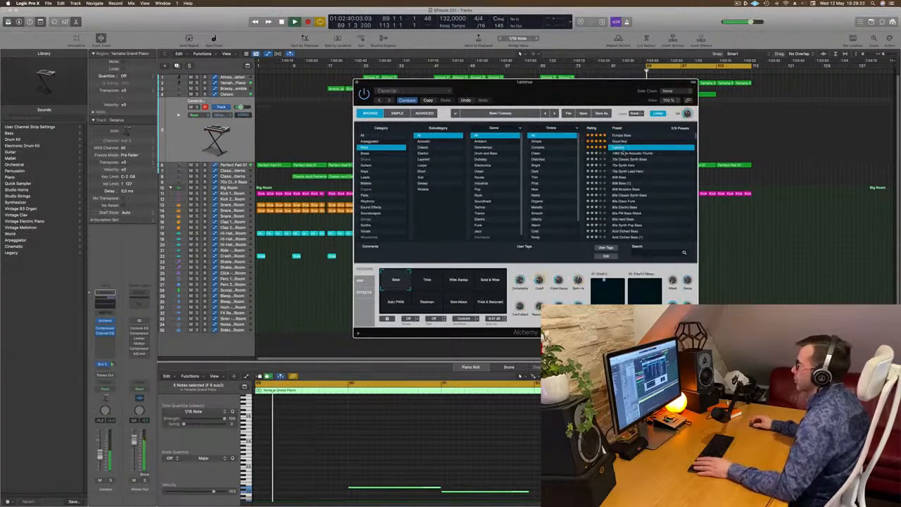
click(624, 153)
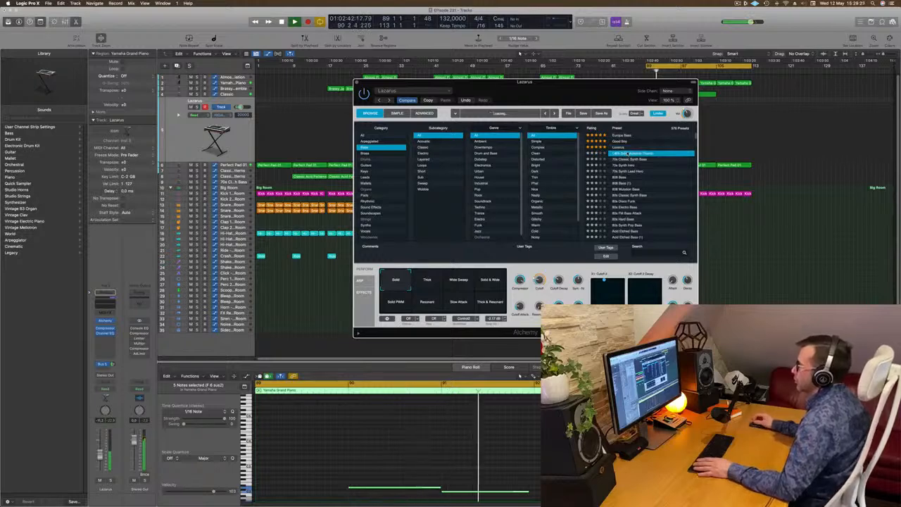
click(630, 159)
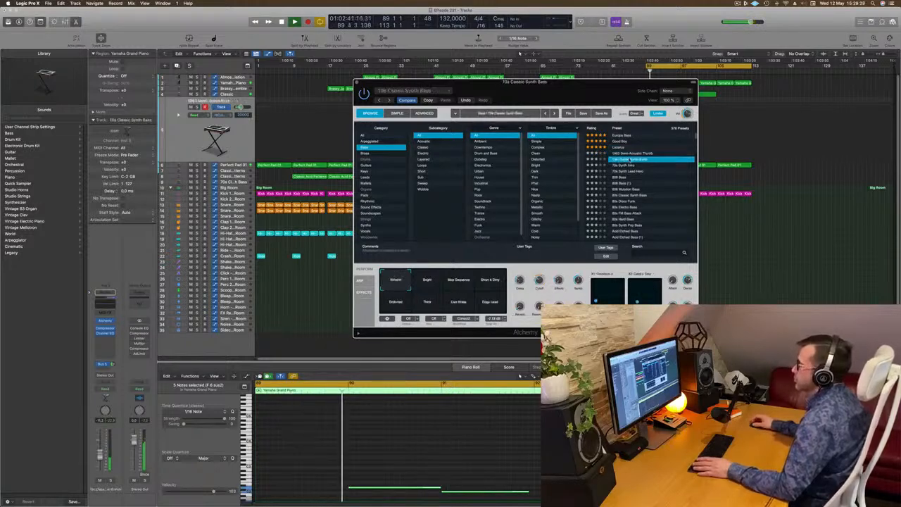
Step: Transpose all notes in the copied piano region down one more octave
scroll(459, 402, down, 5)
click(423, 453)
key(super+a)
key(alt+shift+Down)
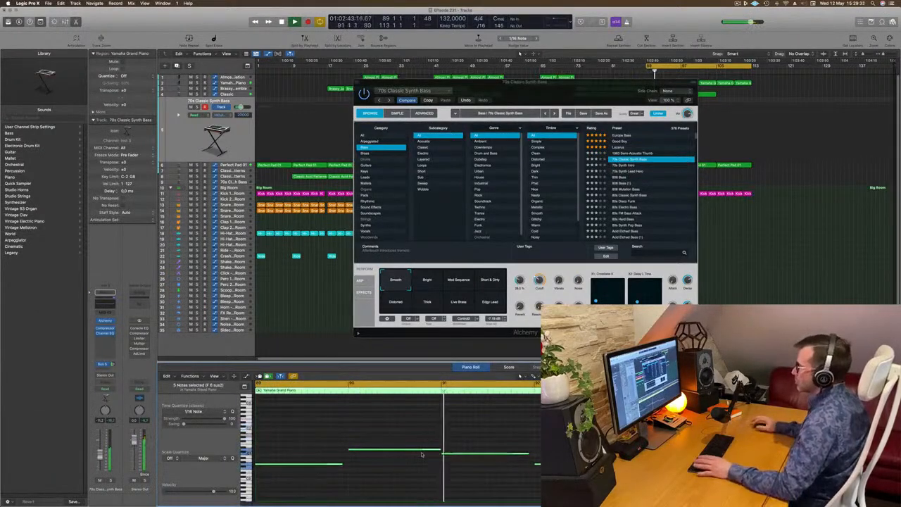
Step: Audition the bass presets 808 Bass, 808 Mutation Bass, 80s Disco Funk and 80s FM Bass Attack
click(623, 178)
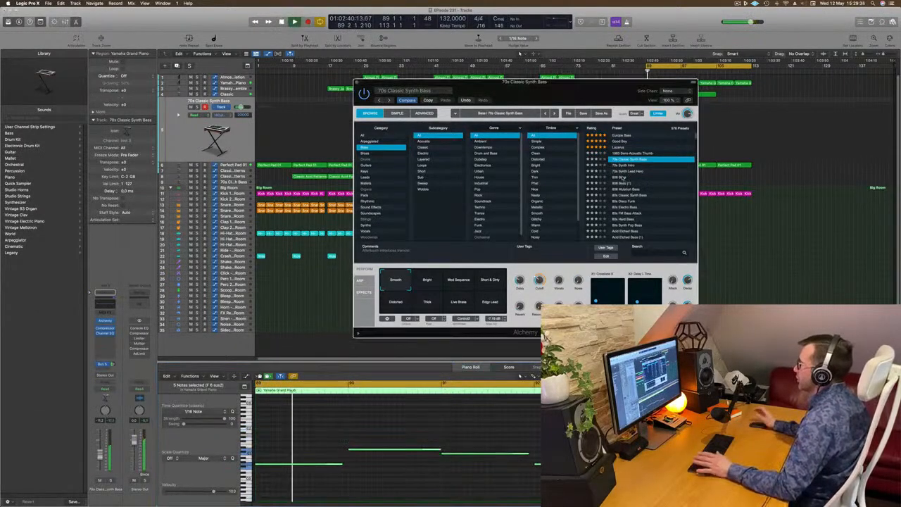
click(623, 178)
click(623, 190)
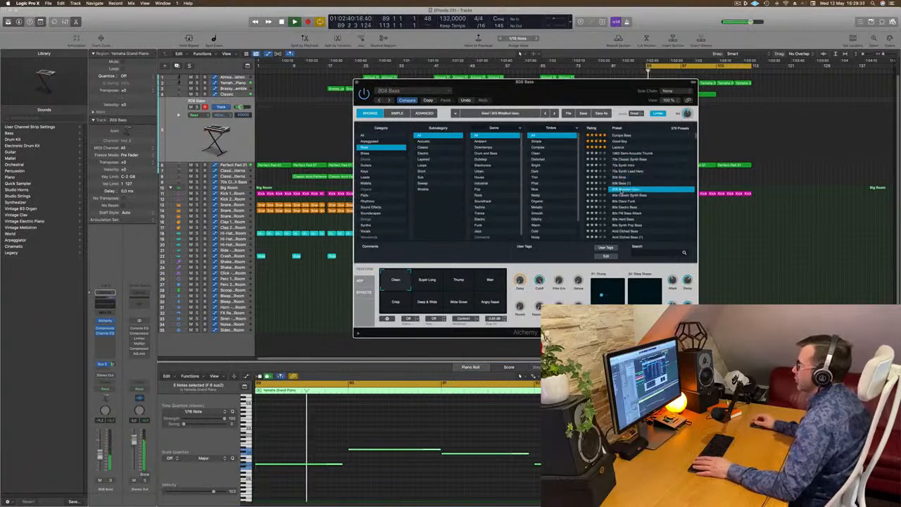
click(624, 202)
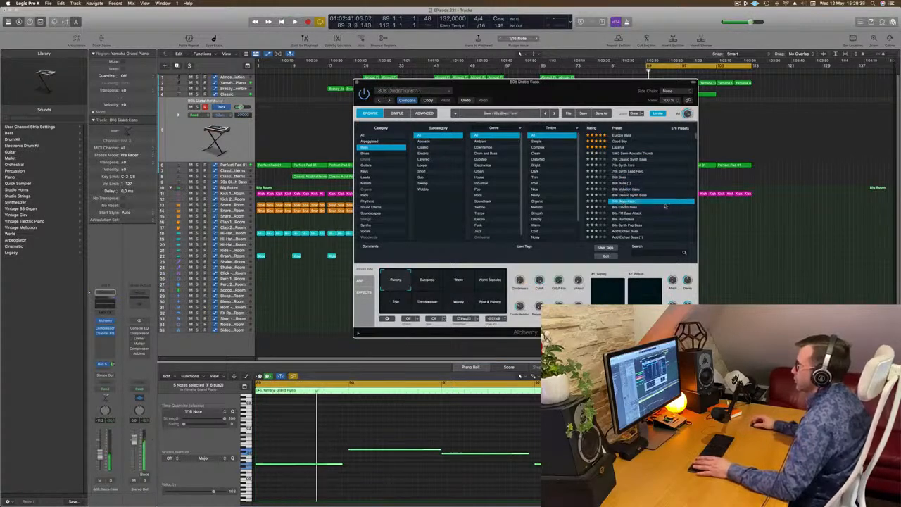
scroll(626, 197, down, 2)
click(631, 191)
key(space)
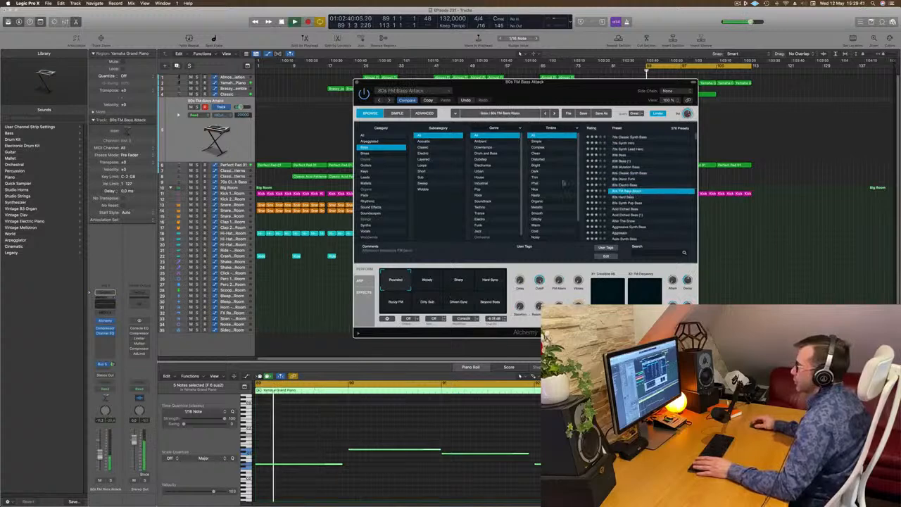
Step: Raise the bass track's channel volume and replay from bar 89
key(space)
key(space)
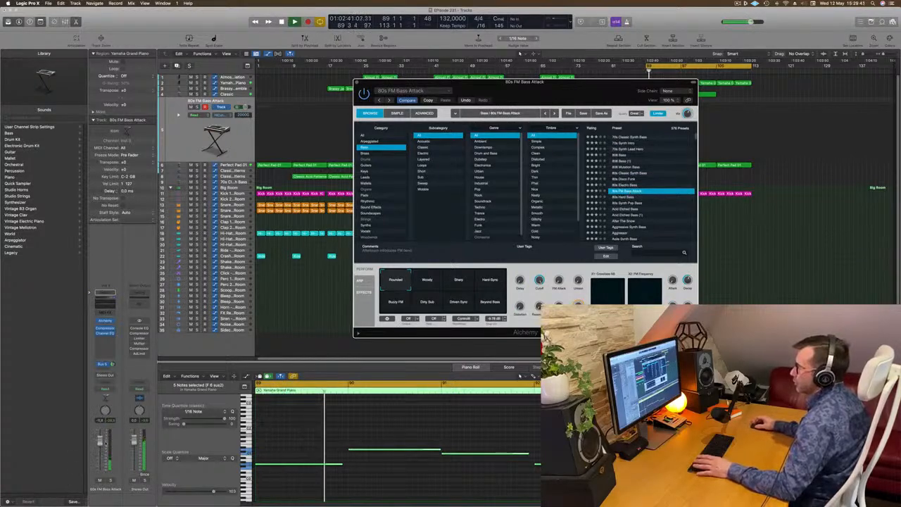
click(100, 442)
key(space)
key(space)
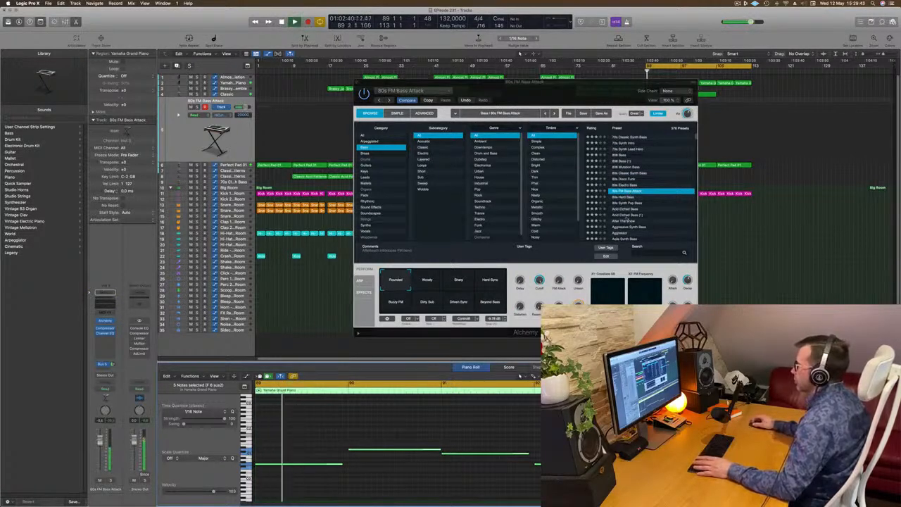
Step: Audition the Acid Etched Bass and Aggressor presets and load Agile Synth Bass
click(628, 209)
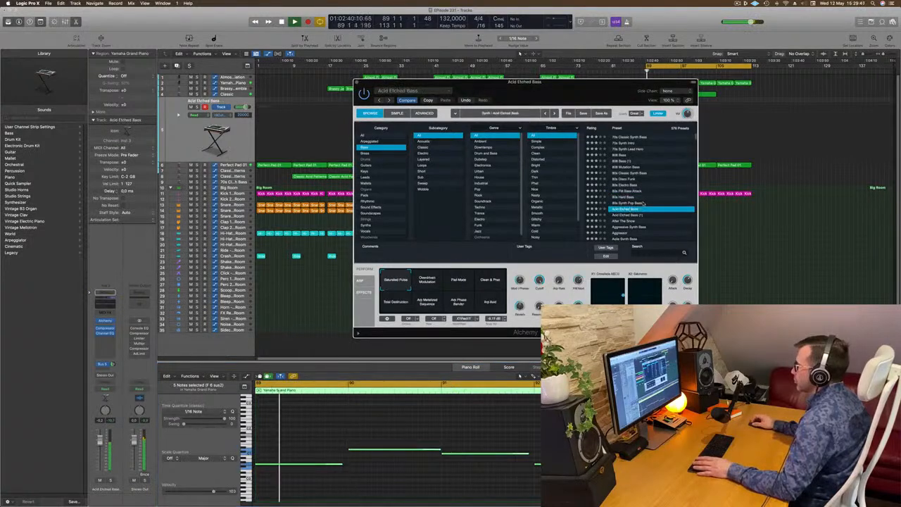
scroll(619, 209, down, 2)
click(620, 209)
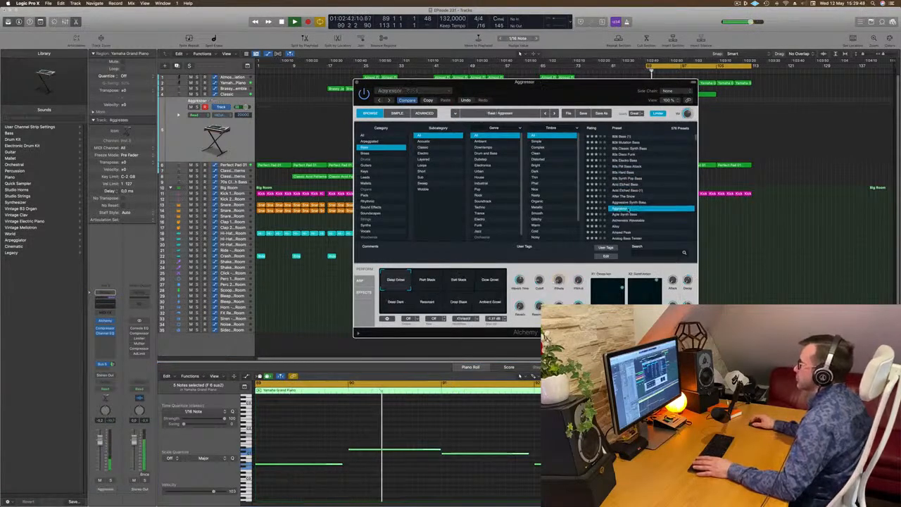
click(626, 215)
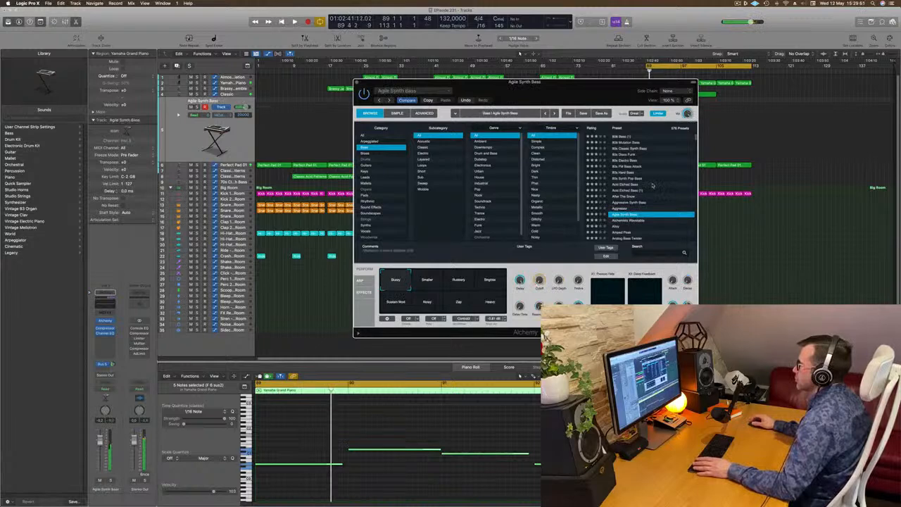
Step: Transpose all notes in the copied piano region up one octave
click(479, 422)
key(super+a)
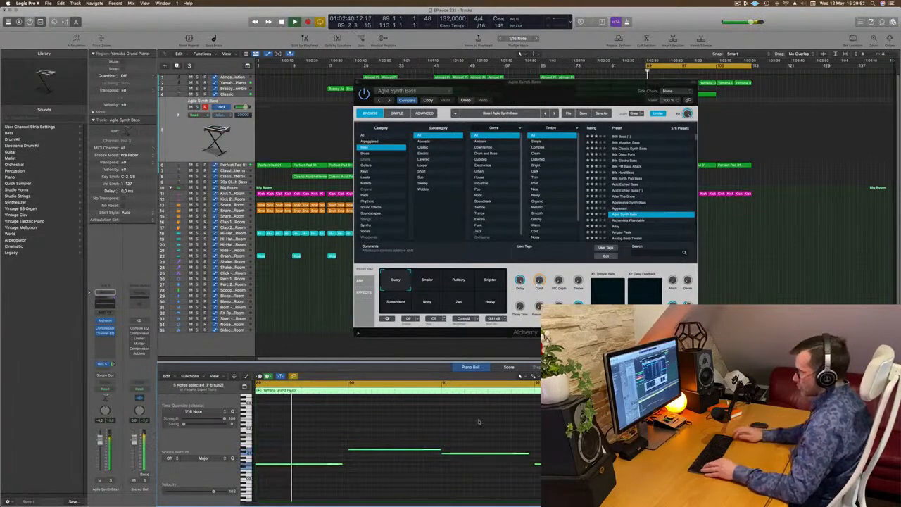
key(alt+shift+Up)
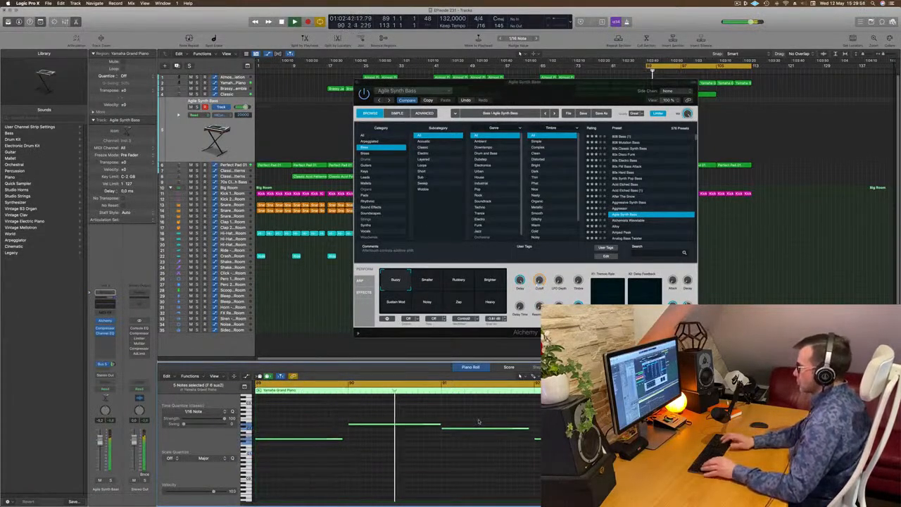
Step: Close the Alchemy window and replay from bar 89 to hear the Agile Synth Bass in context
drag(623, 105, 603, 225)
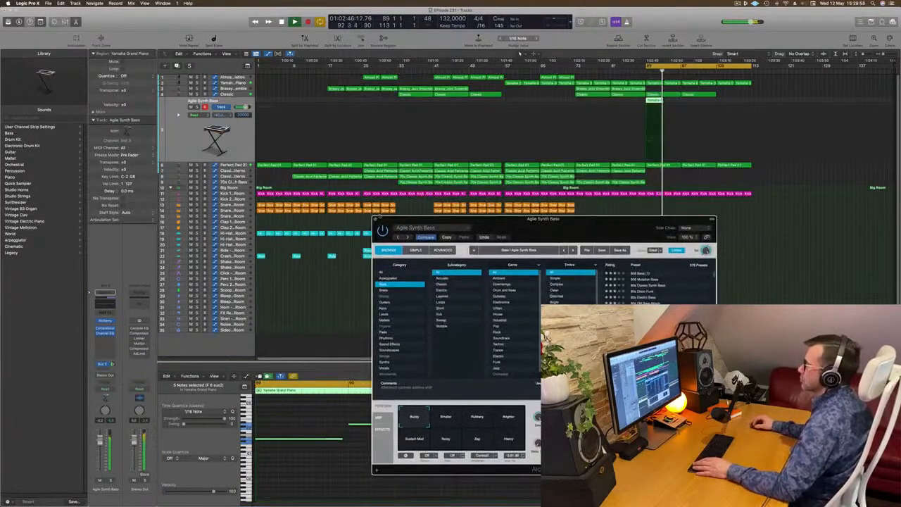
click(376, 219)
key(space)
key(space)
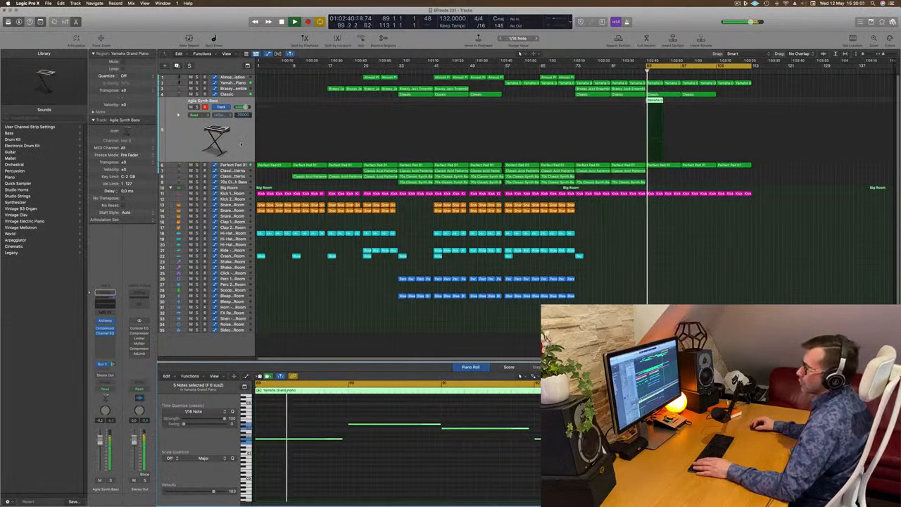
key(space)
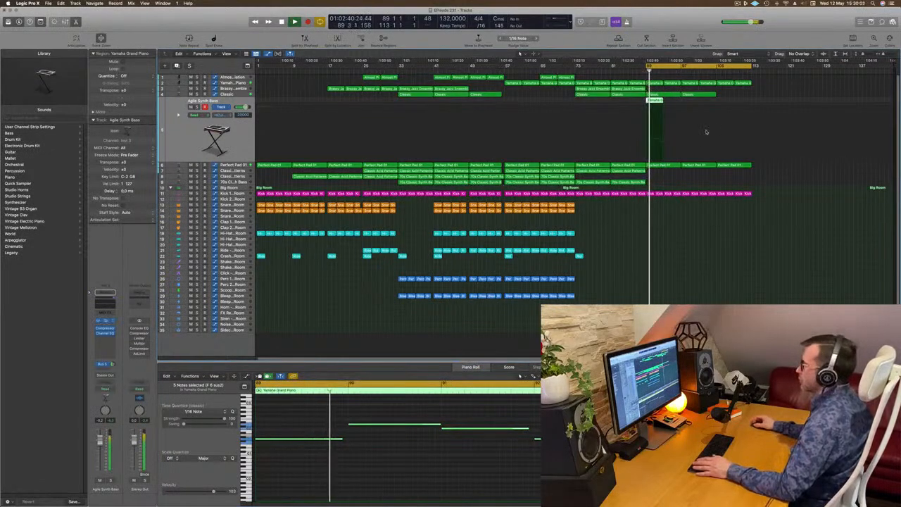
Step: Audition Agile Synth Bass's Rubbery, Brighter, Sustain Mod, Noisy and Zap variations in Alchemy and select Heavy
click(105, 321)
click(477, 417)
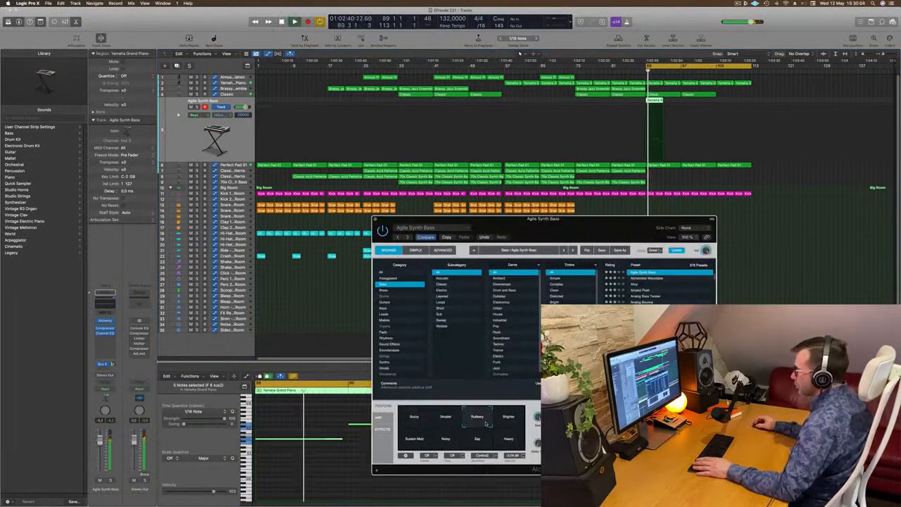
click(509, 417)
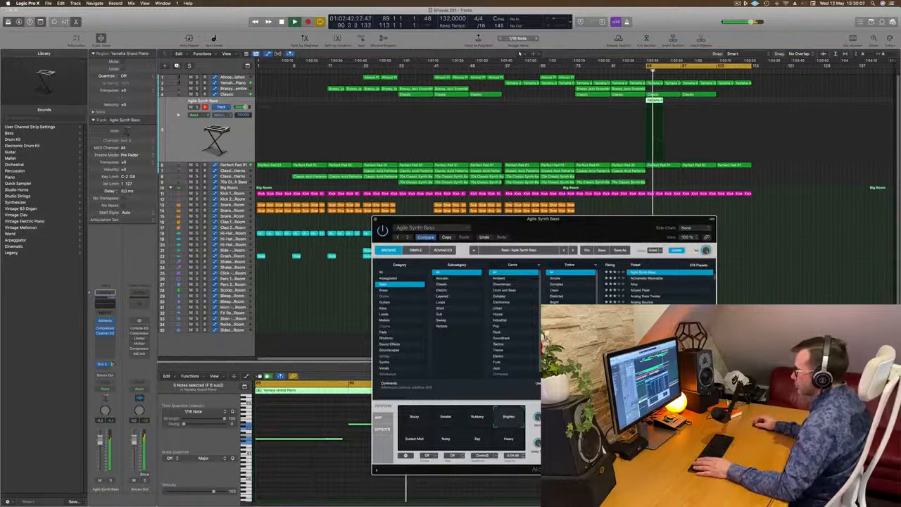
click(414, 440)
click(446, 439)
click(477, 439)
click(505, 440)
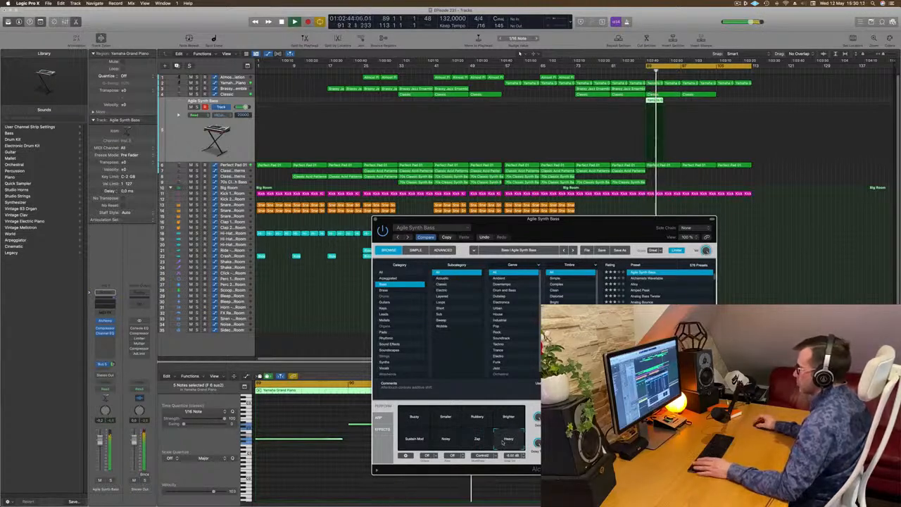
Step: Close the Alchemy window, stop playback and delete the copied piano region from the Agile Synth Bass track
drag(637, 245, 530, 265)
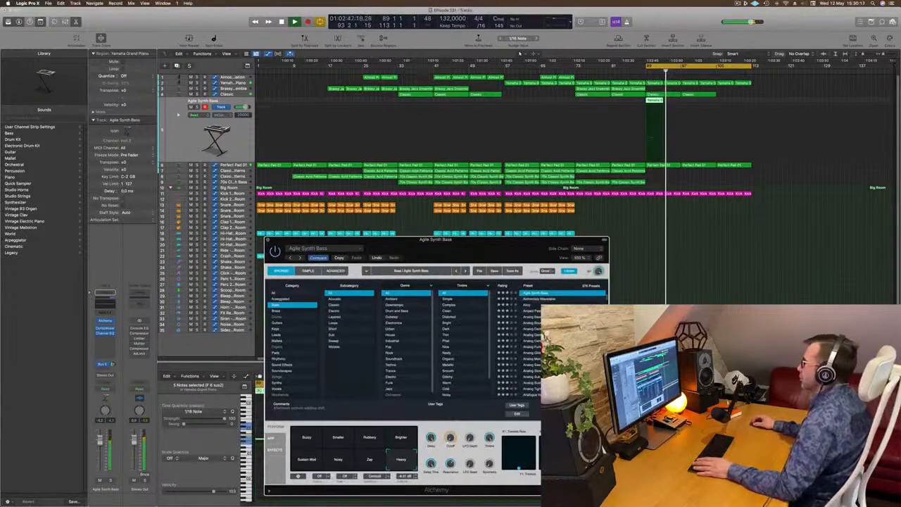
click(267, 240)
key(space)
key(Delete)
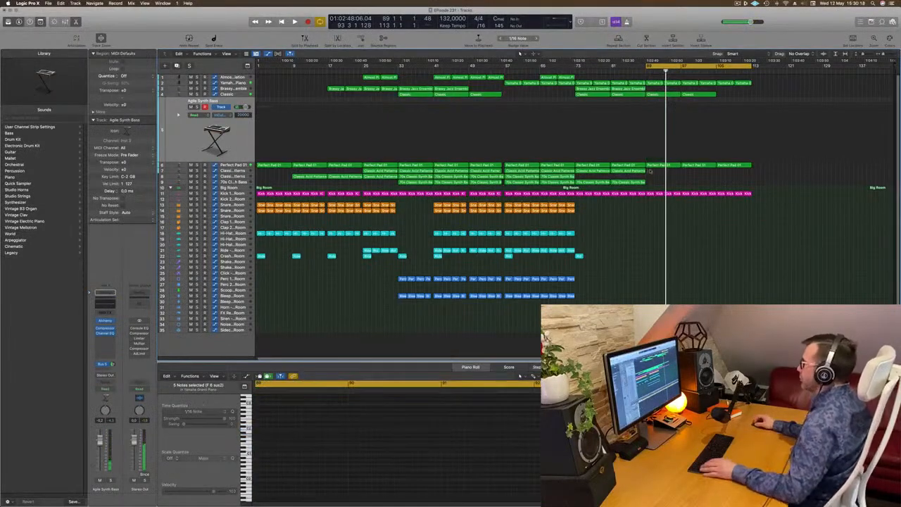
Step: Copy the Perfect Pad 01 region at bar 89 to the Agile Synth Bass track, delete its upper chord notes and play it
click(659, 166)
drag(658, 168, 659, 145)
drag(483, 405, 799, 459)
key(Delete)
key(space)
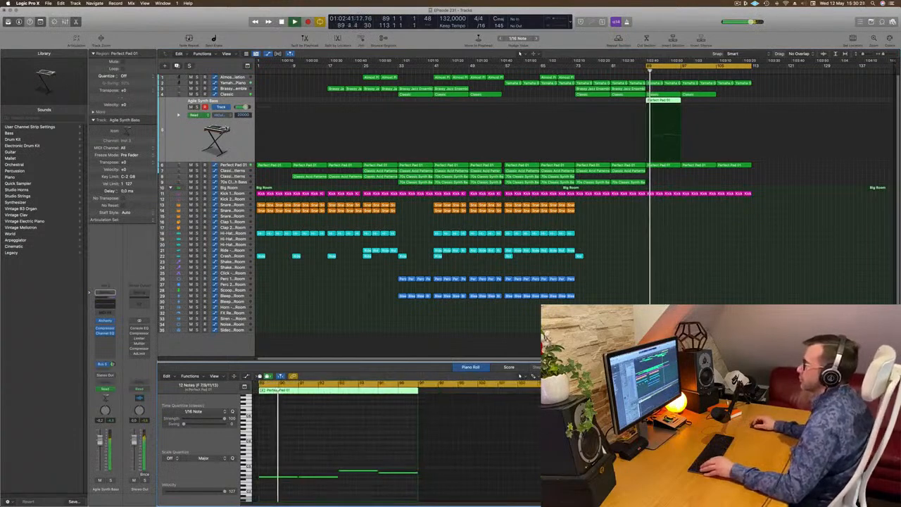
Step: Show the Agile Synth Bass track's Alchemy Cutoff automation, delete the automation and restart playback from bar 89
click(223, 115)
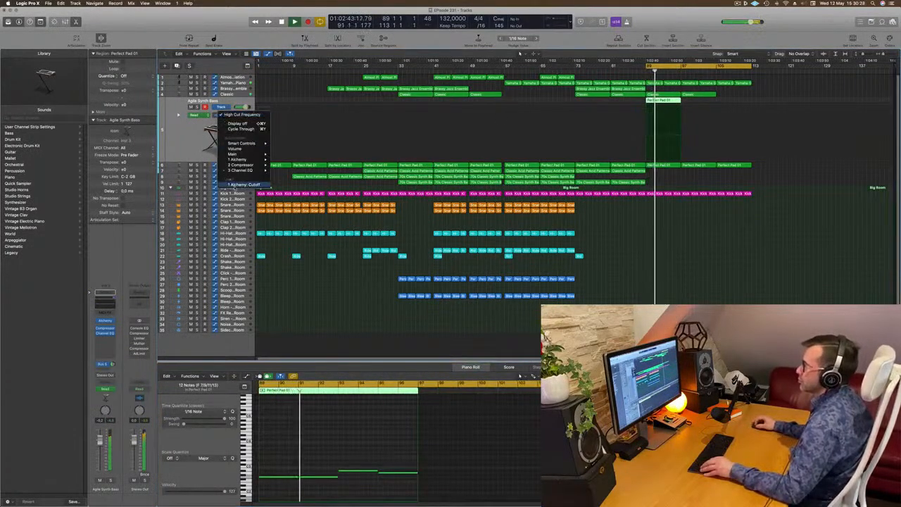
click(244, 184)
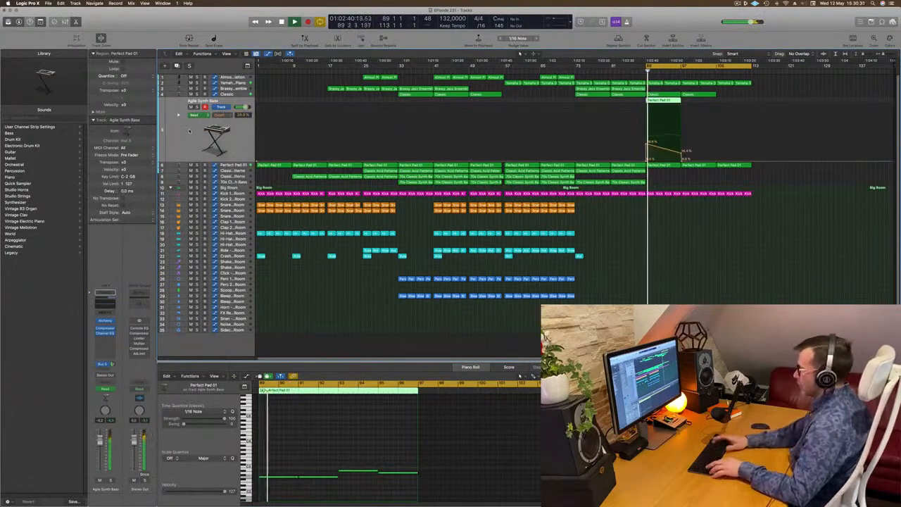
key(ctrl+super+BackSpace)
key(space)
key(space)
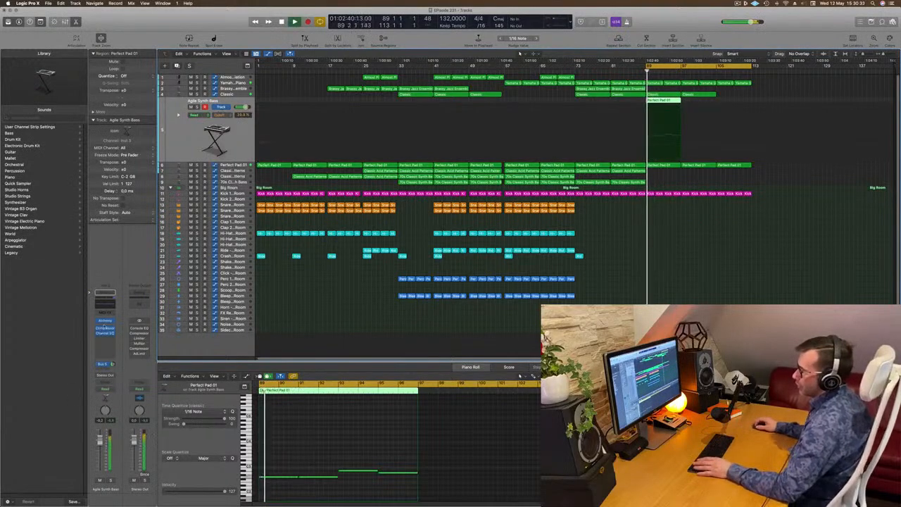
Step: Audition the Alloy and Analog Bounce presets in Alchemy and load Analog Dark Bass
click(104, 321)
drag(440, 251, 531, 142)
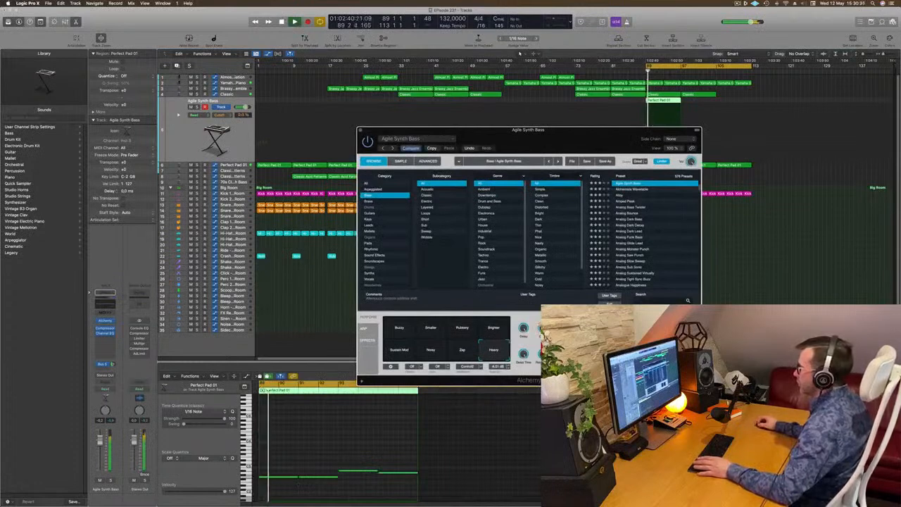
click(622, 196)
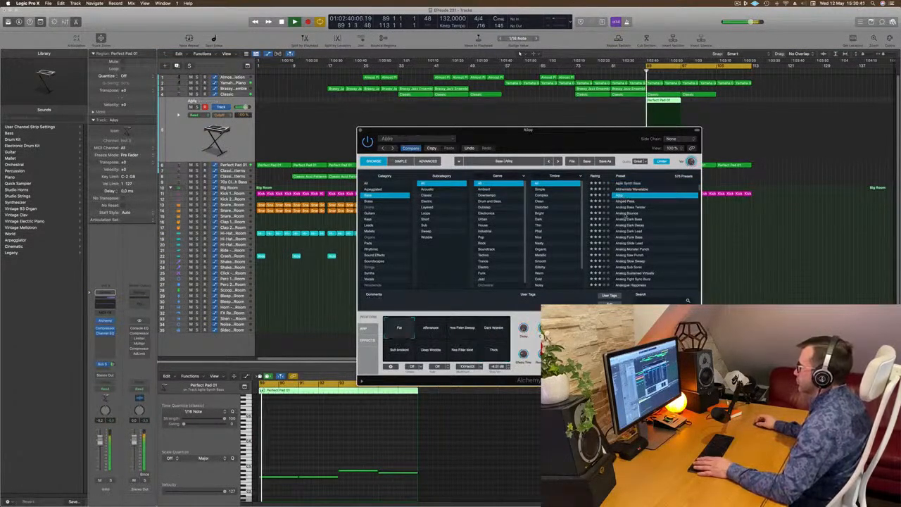
click(628, 214)
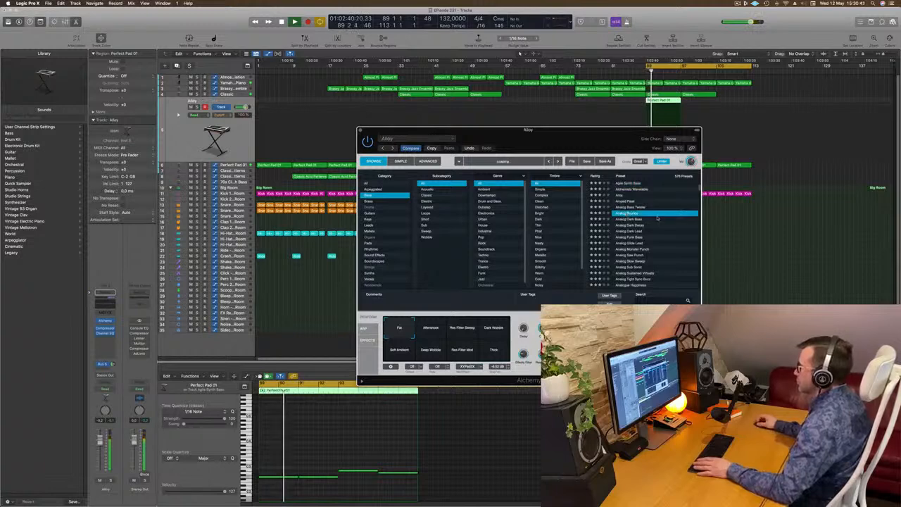
click(628, 220)
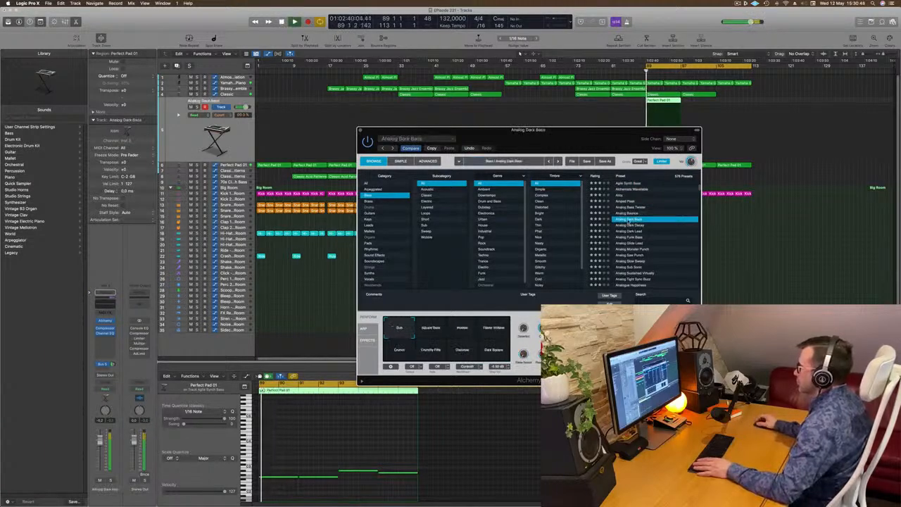
drag(621, 150, 768, 241)
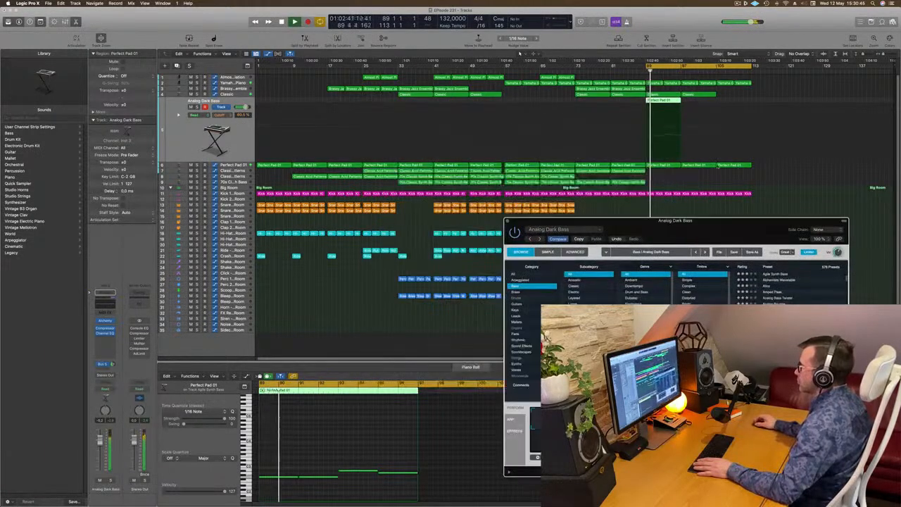
Step: Transpose all notes of the Perfect Pad 01 region on the Analog Dark Bass track down one octave
double_click(662, 102)
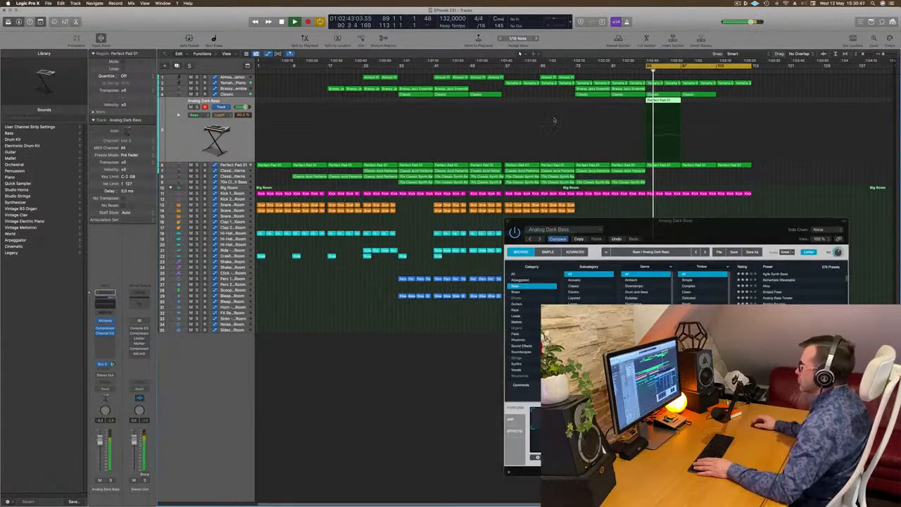
double_click(666, 103)
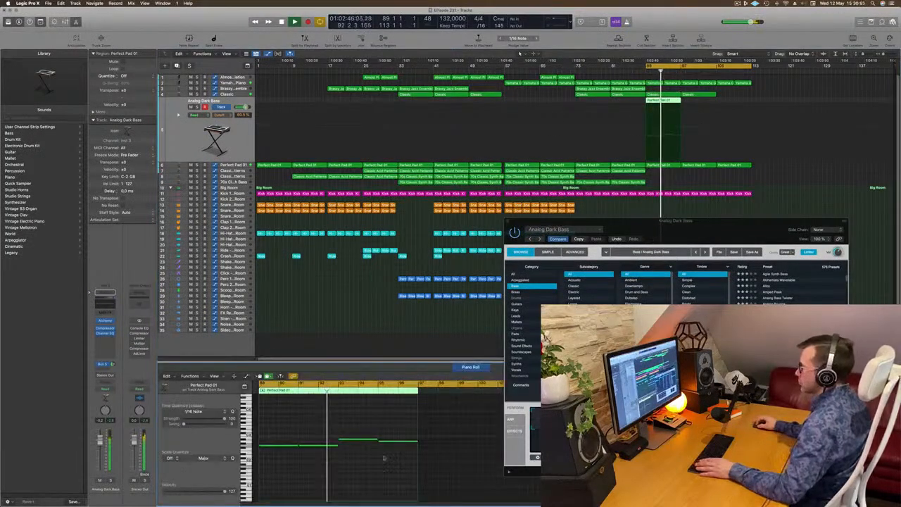
scroll(378, 463, up, 3)
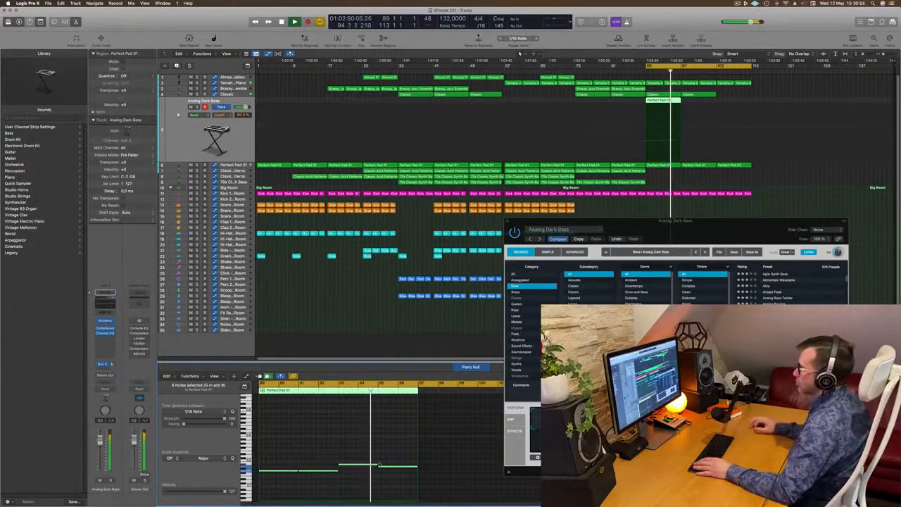
Step: Audition Analog Dark Bass's Square Bass, Crunch, Crunchy Fifth and Distorted variations and select Sub
drag(506, 221, 422, 262)
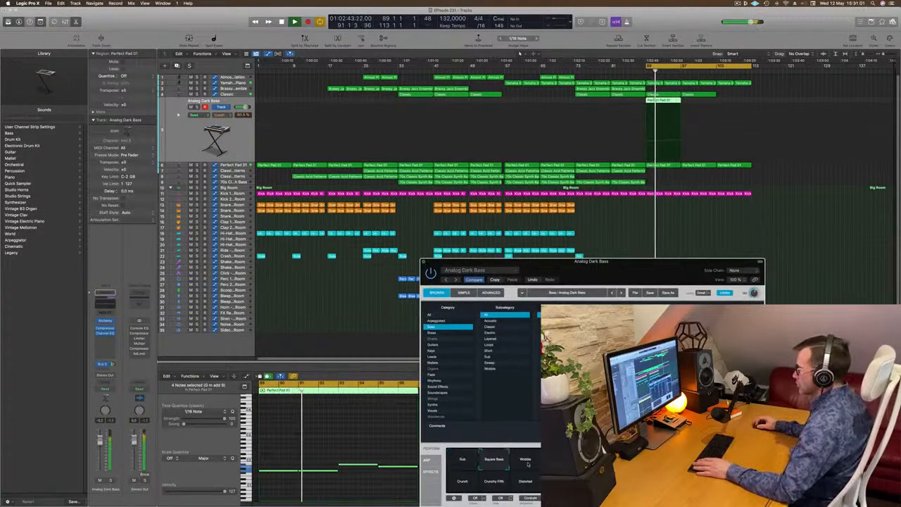
click(464, 483)
click(497, 483)
click(525, 485)
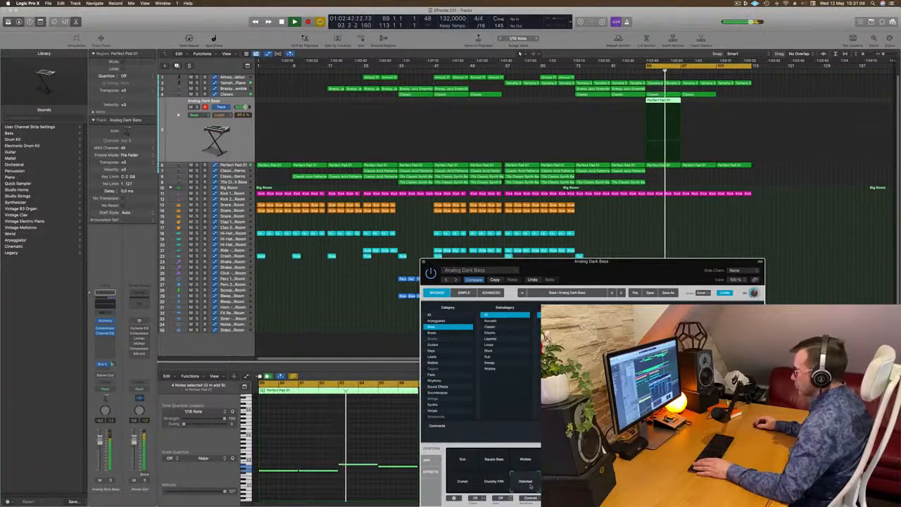
click(459, 464)
key(space)
key(space)
click(459, 463)
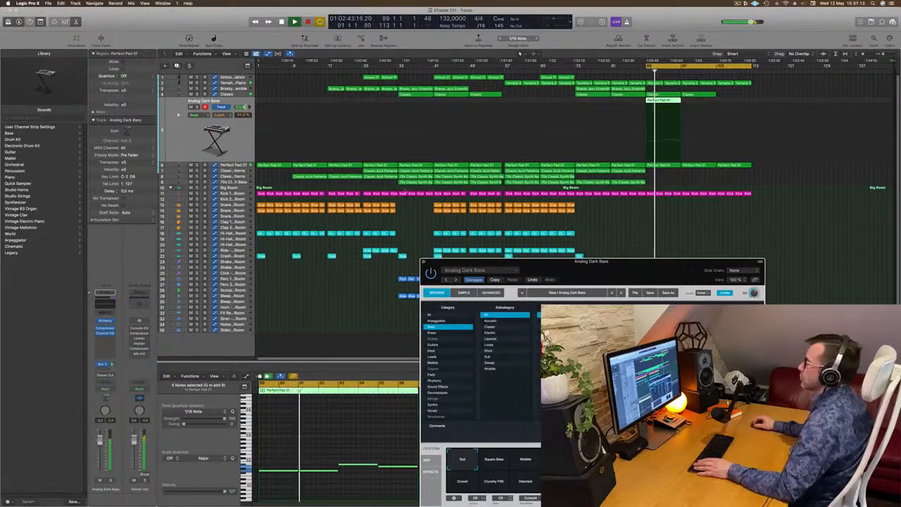
Step: Hide the Alchemy window and move the Analog Dark Bass region from bar 89 to bar 97
key(v)
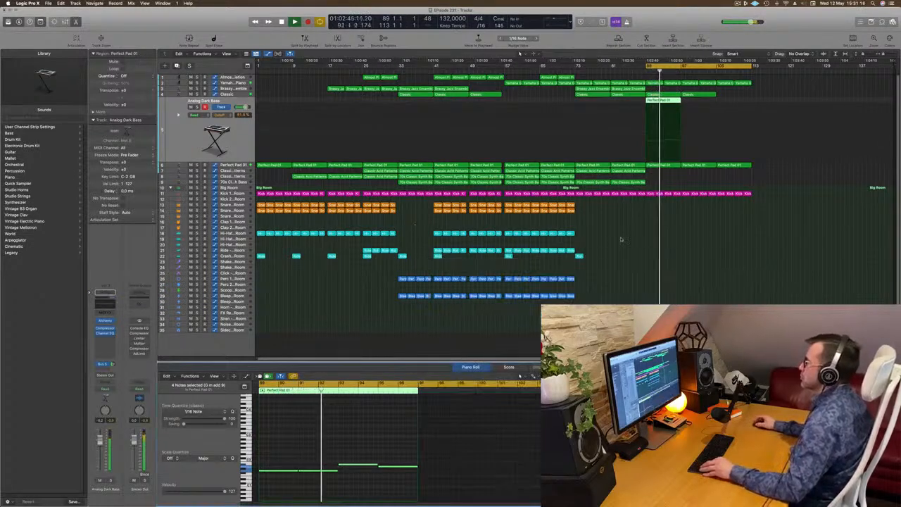
key(super+Right)
key(super+Left)
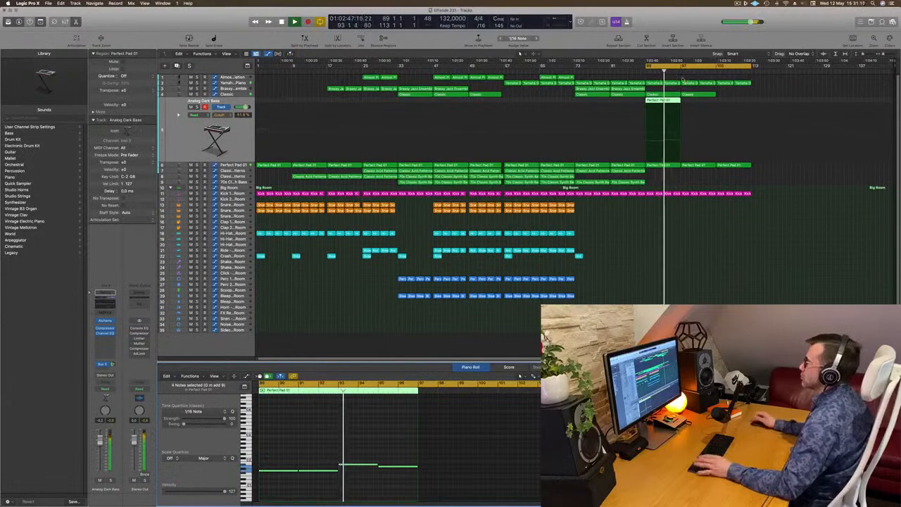
click(689, 98)
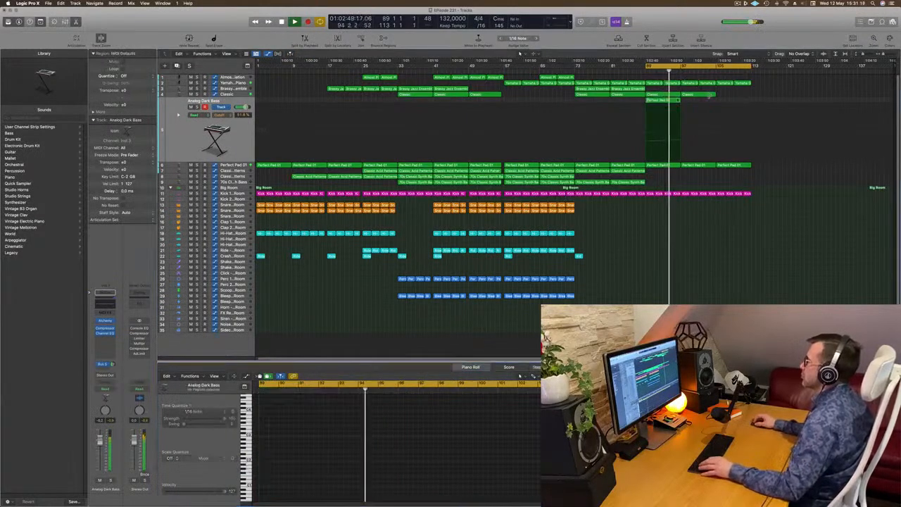
drag(655, 101, 691, 105)
key(space)
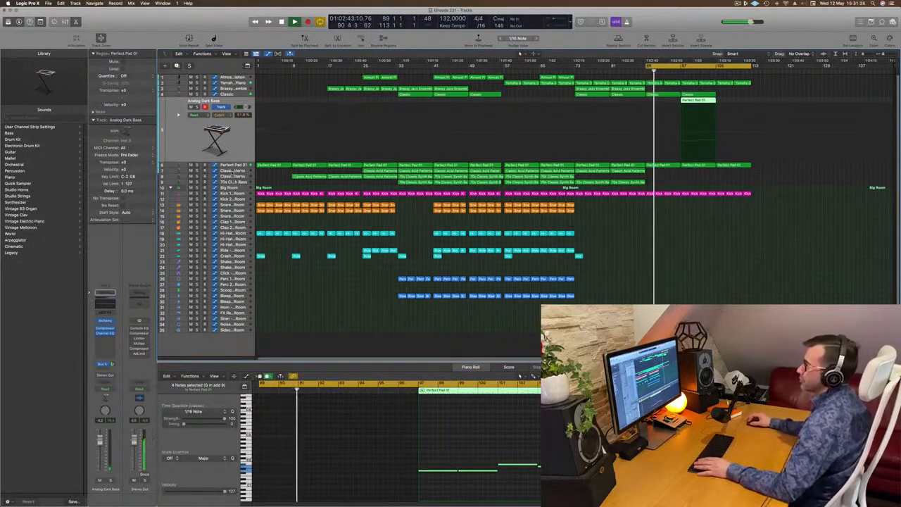
Step: Copy the Classic track's region at bar 97 to bar 105
click(243, 185)
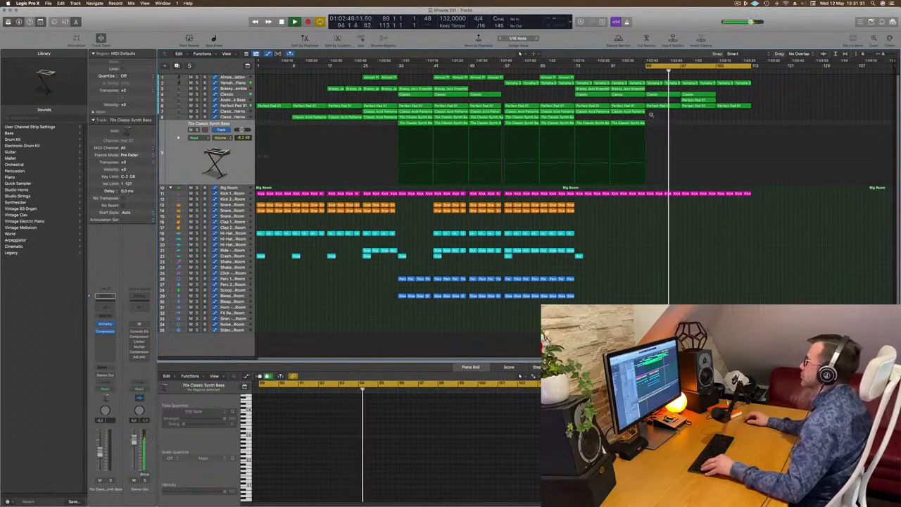
click(698, 95)
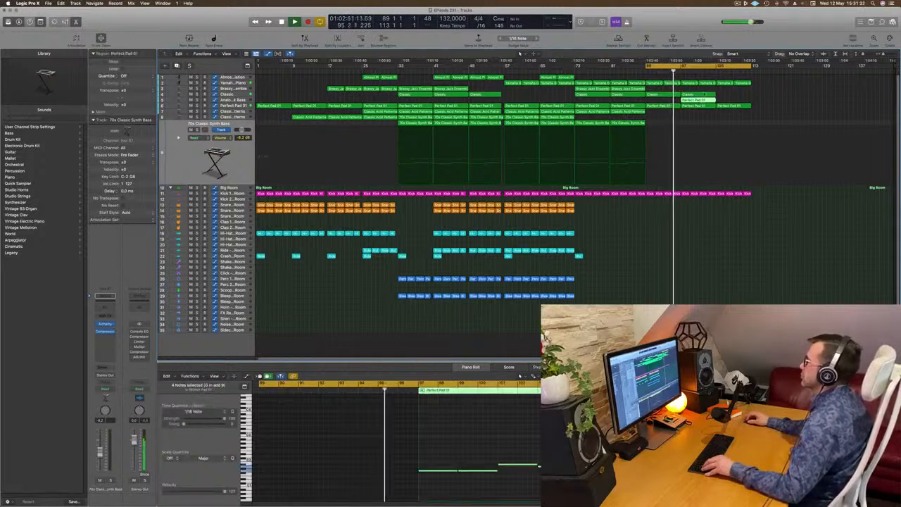
drag(701, 95, 737, 98)
click(704, 95)
click(701, 100)
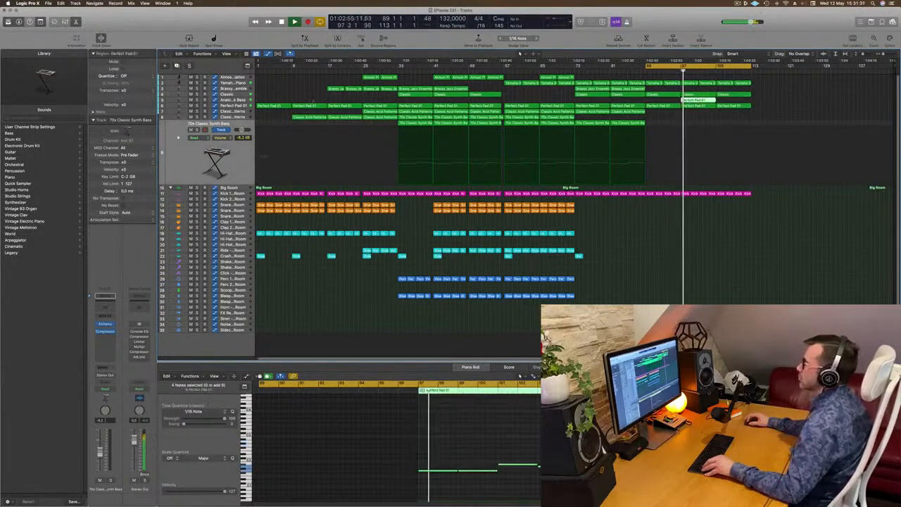
Step: Copy four Snare 1 regions to bars 105 through 112 and set the track's automation there to 100 %
click(237, 100)
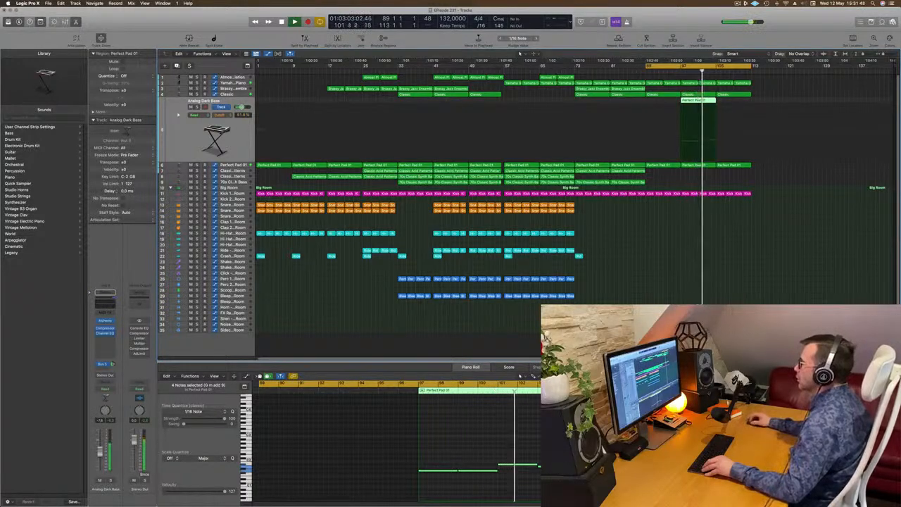
drag(581, 212, 736, 219)
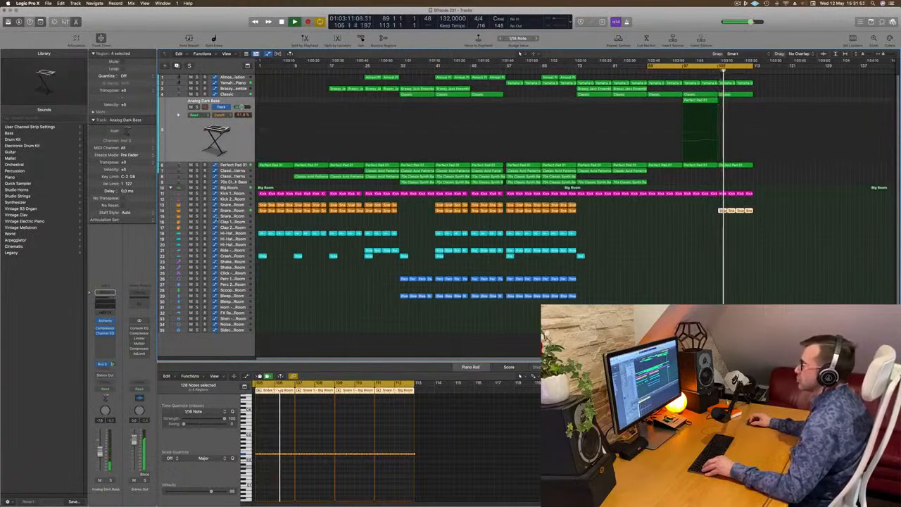
click(723, 211)
click(709, 71)
drag(718, 171, 718, 164)
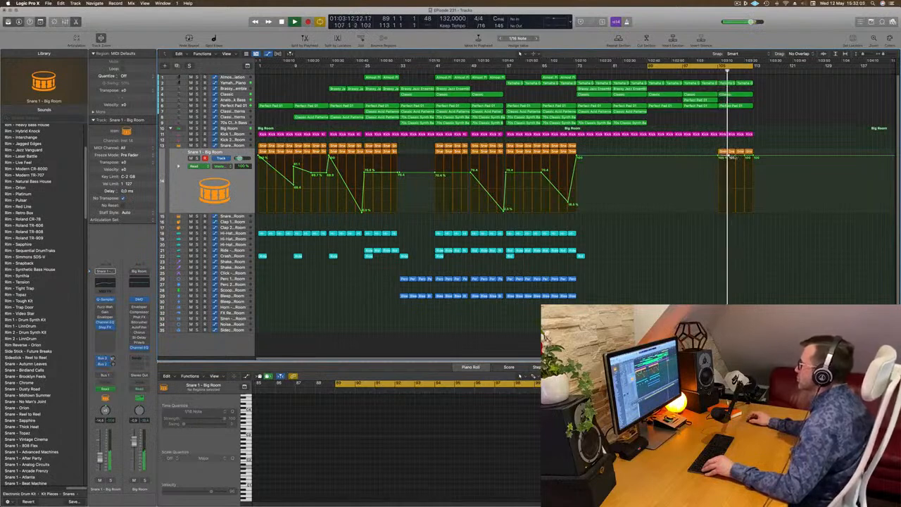
Step: Copy two hi-hat regions to bar 109 and the Analog Dark Bass region from bar 97 to bar 105
drag(582, 233, 739, 234)
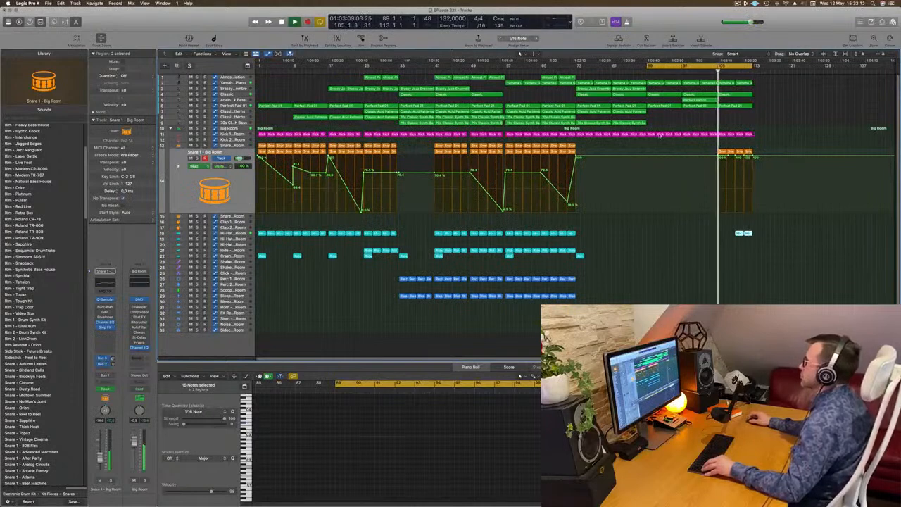
drag(704, 100, 729, 103)
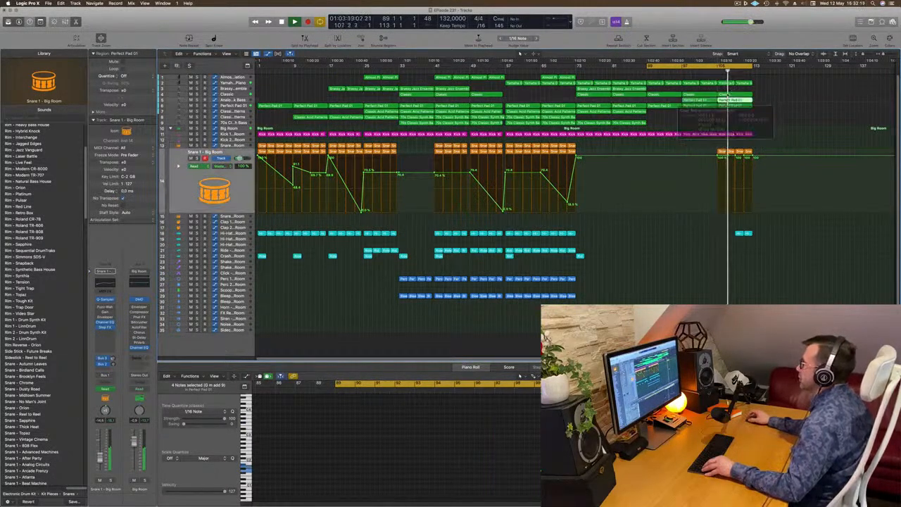
Step: Move the cycle start to bar 97 and replay the section up to bar 113
drag(647, 66, 682, 67)
key(space)
key(space)
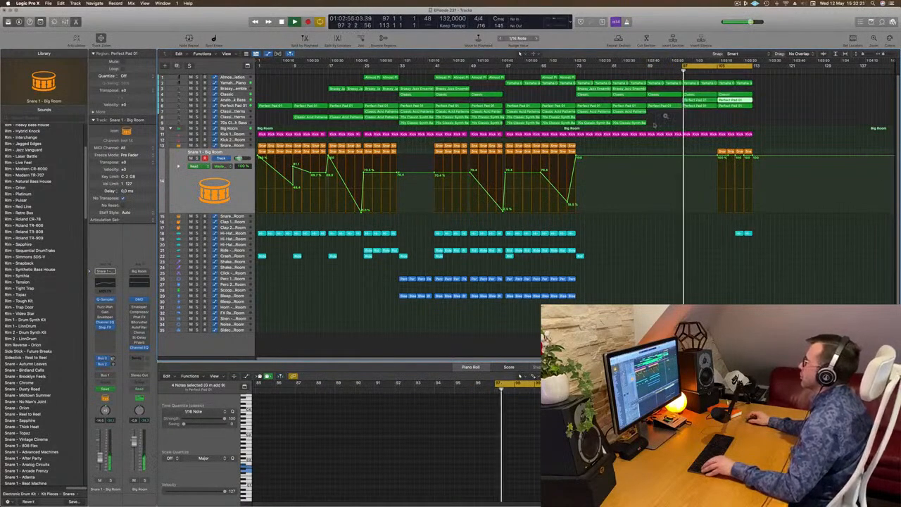
click(700, 126)
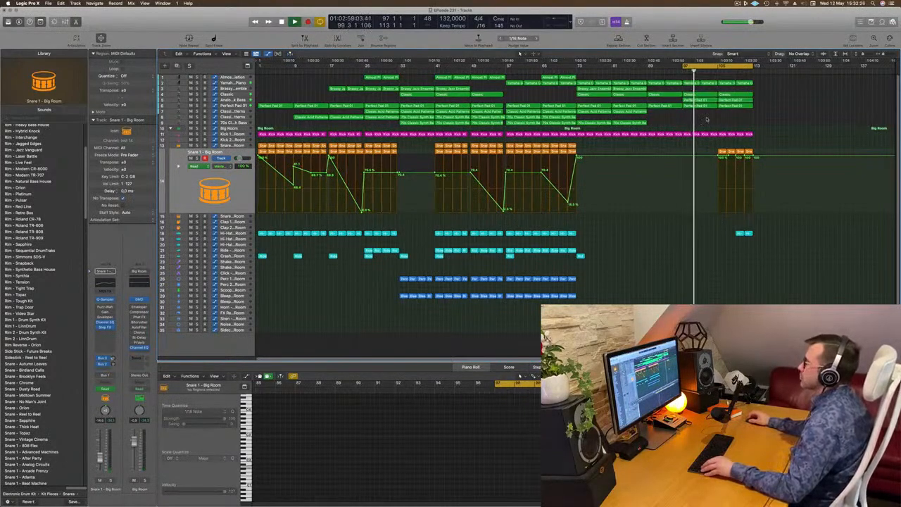
key(super+Right)
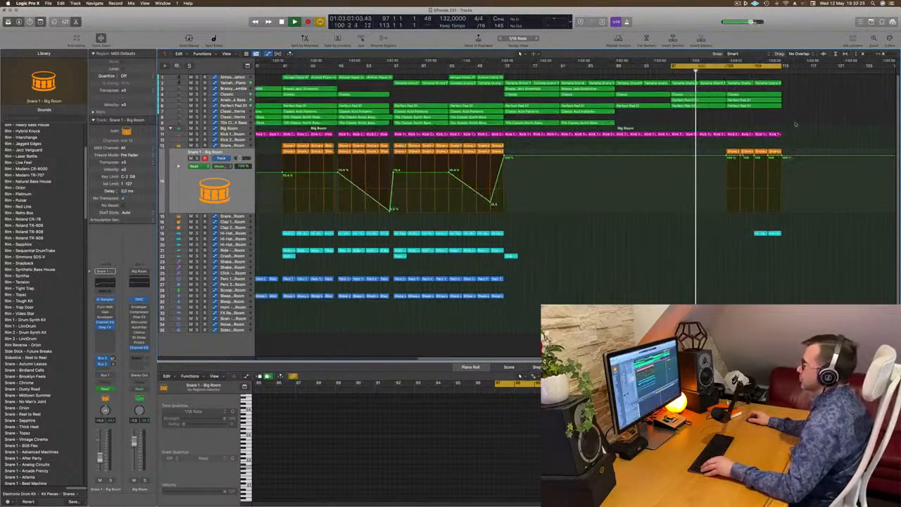
key(super+Left)
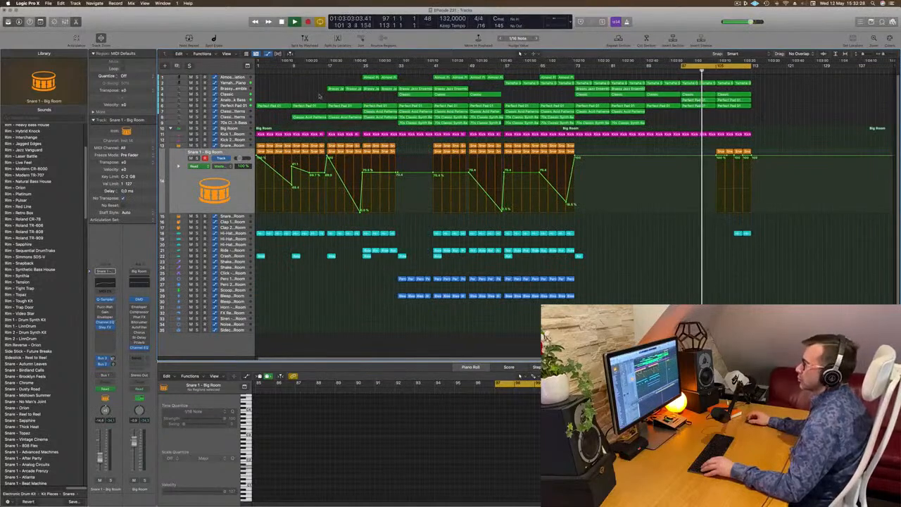
Step: Ramp the Classic track's filter automation upward from bar 105 to bar 113
click(240, 95)
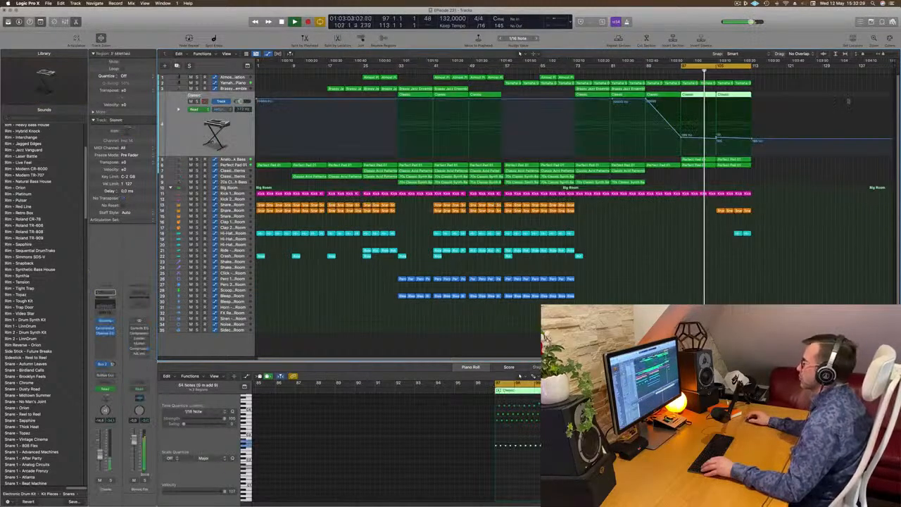
click(717, 139)
drag(717, 137, 752, 107)
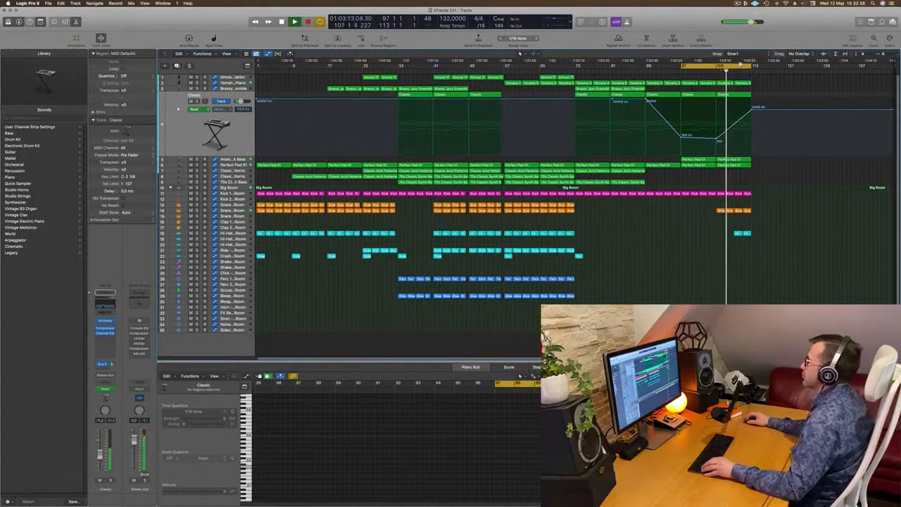
Step: Move the cycle start to bar 105 and repeat the regions and automation of bars 105 to 113 four times
click(740, 64)
drag(717, 67, 749, 69)
key(super+r)
key(super+r)
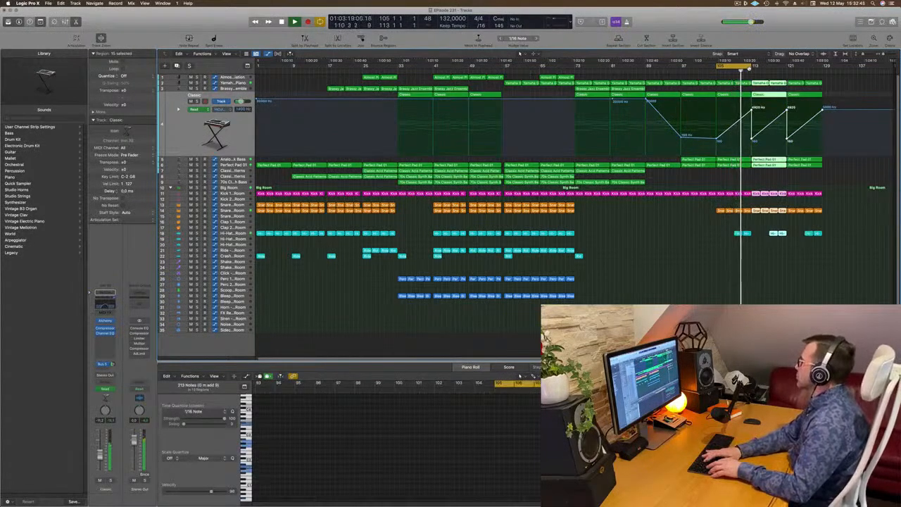
key(super+r)
key(super+r)
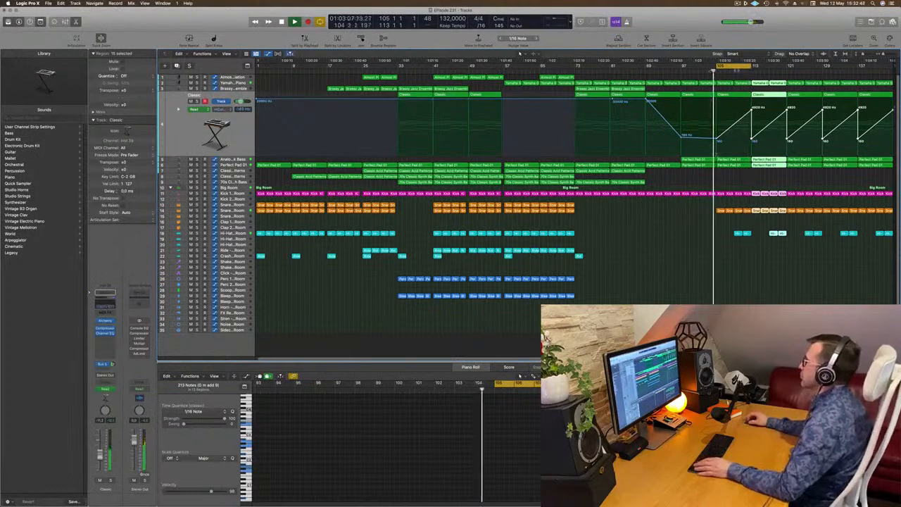
Step: Ramp the Snare 1 track's automation downward from 100 % at bar 105 to a low point near bar 113
click(731, 178)
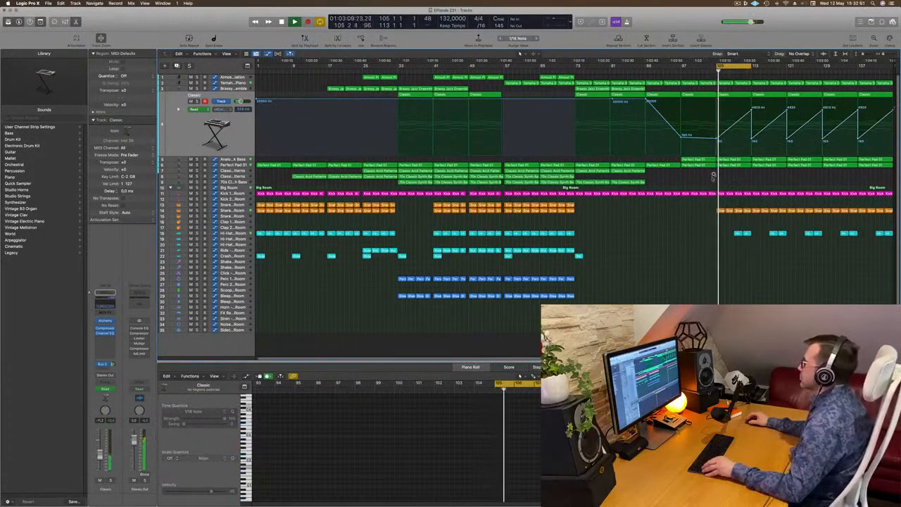
click(231, 210)
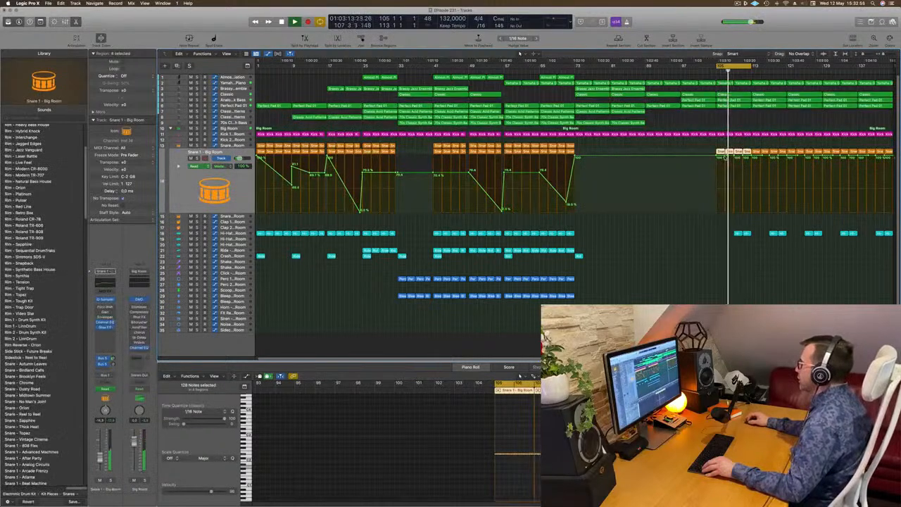
click(711, 139)
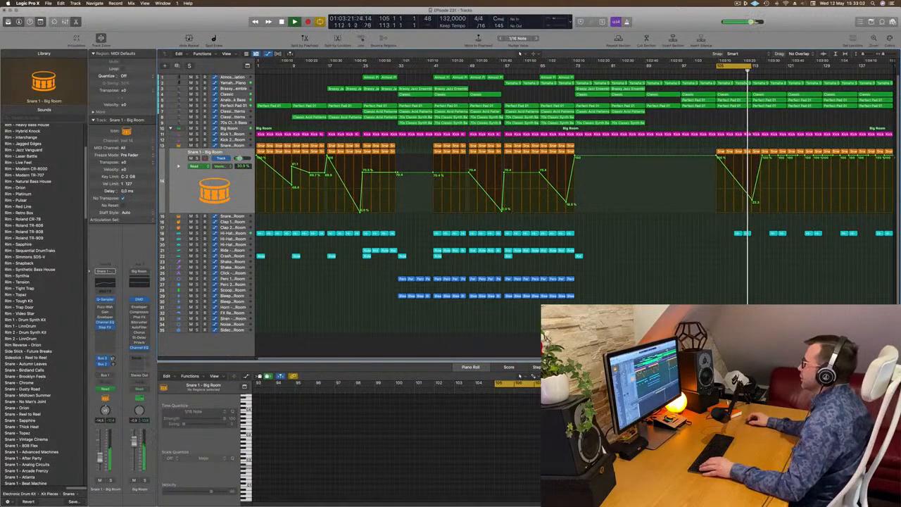
Step: Raise Kick 1's volume automation to about -2.8 dB between bars 113 and 121, extending the cycle to bar 121
click(243, 134)
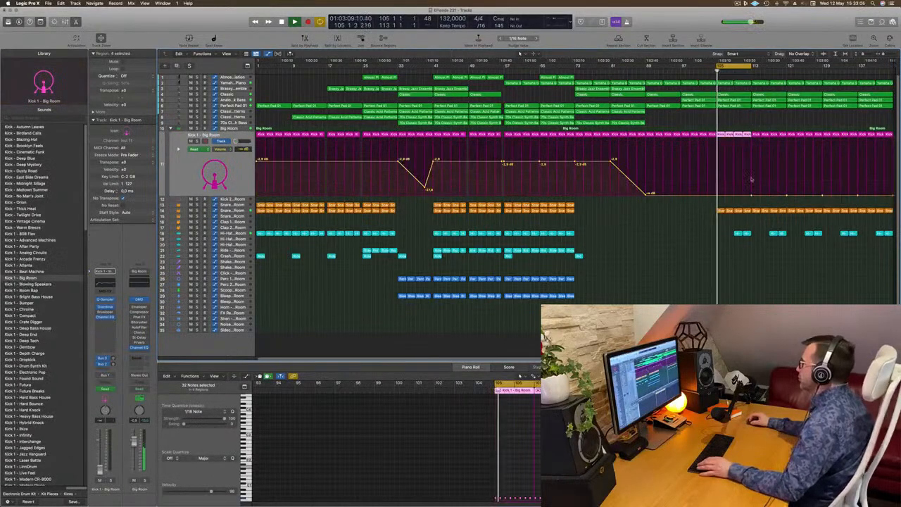
drag(752, 195, 754, 166)
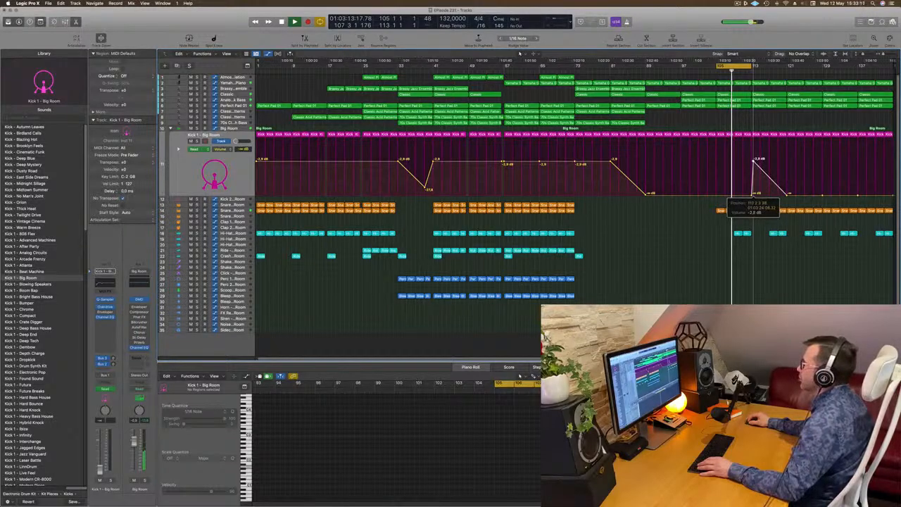
drag(753, 162, 753, 162)
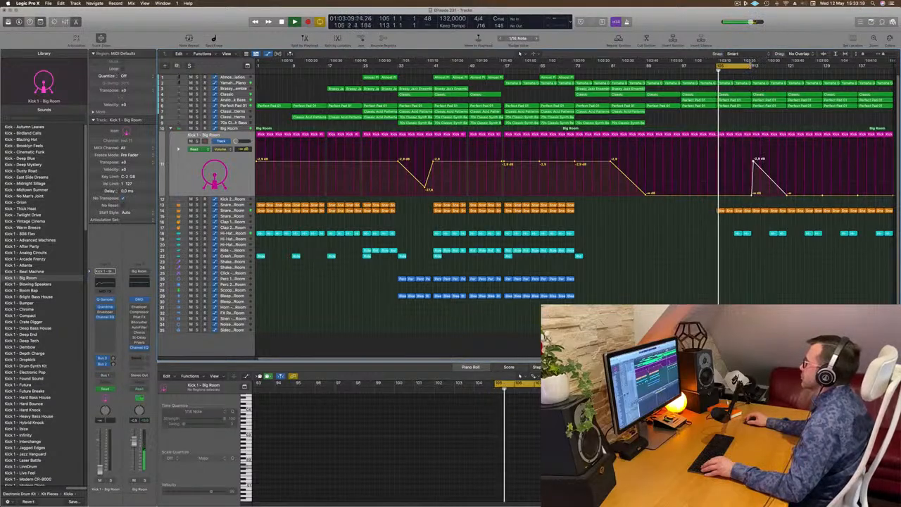
drag(750, 66, 795, 67)
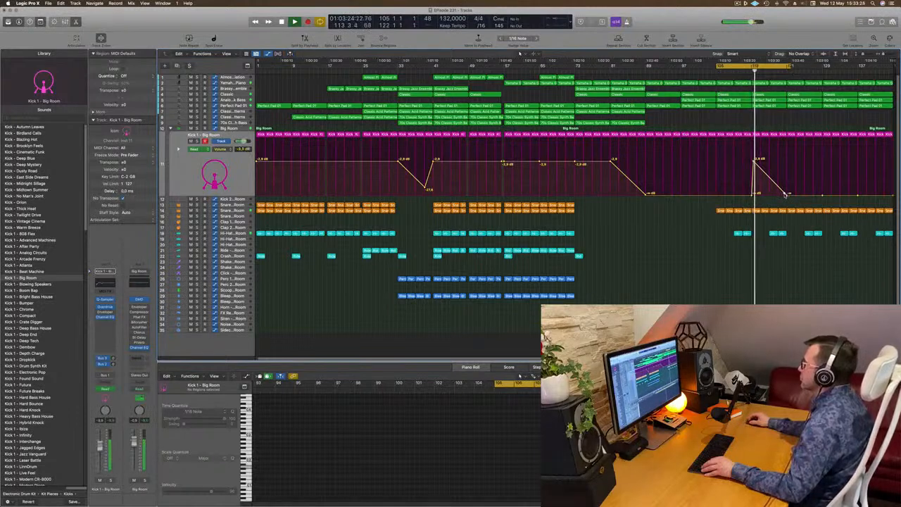
drag(785, 163, 788, 161)
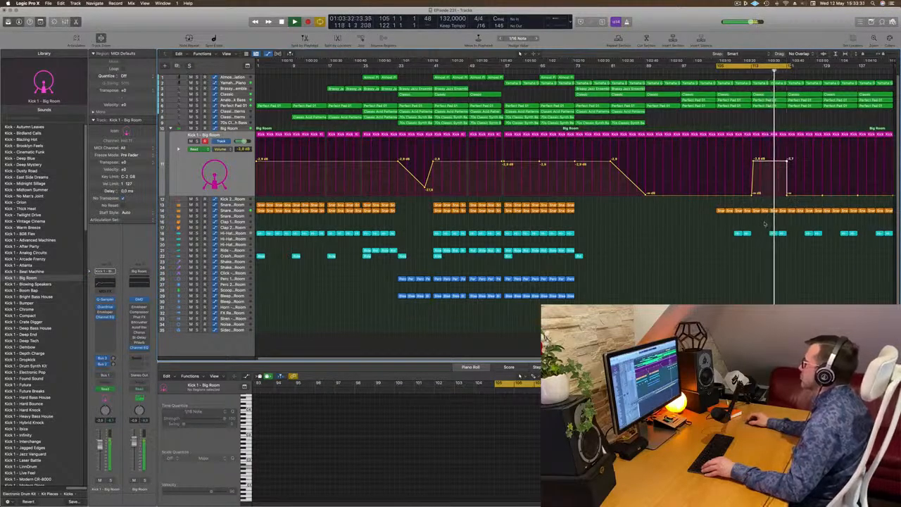
Step: Extend the cycle to bar 129 and raise Perfect Pad 01's cutoff automation to a peak at bar 113
drag(793, 230, 773, 240)
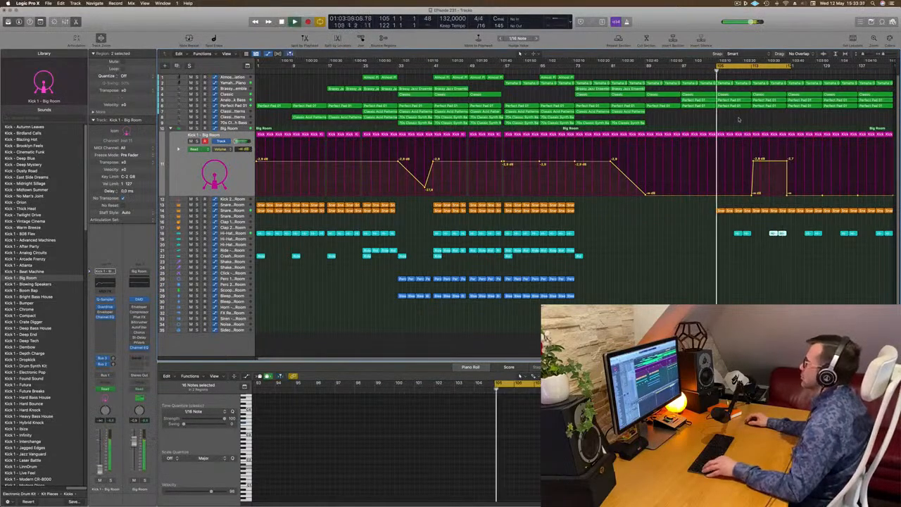
drag(792, 66, 824, 68)
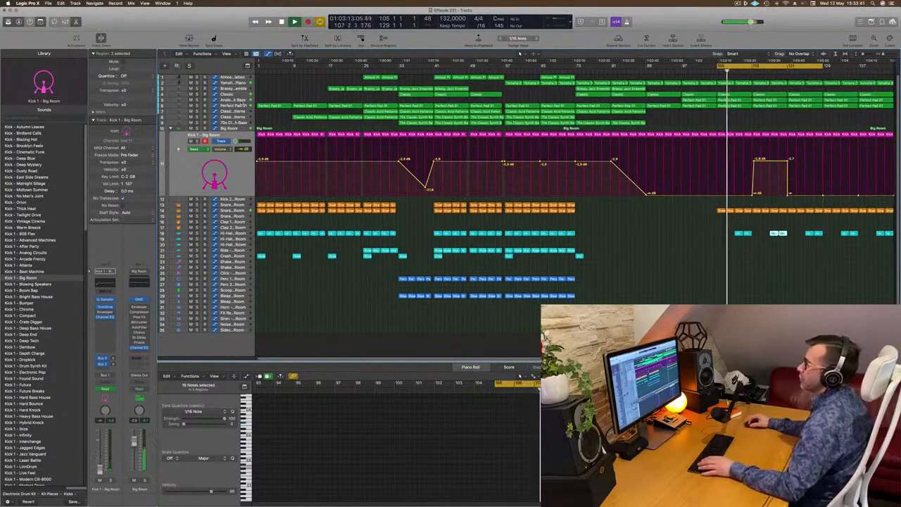
click(241, 101)
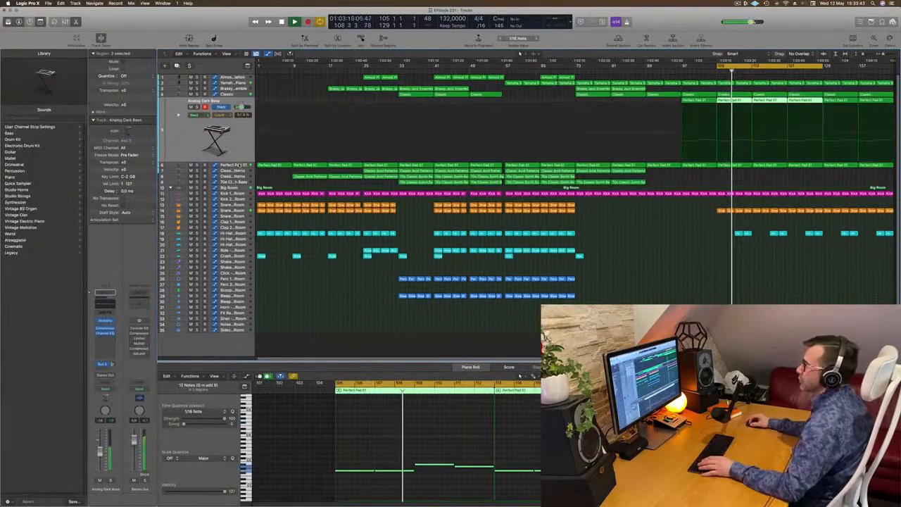
key(Down)
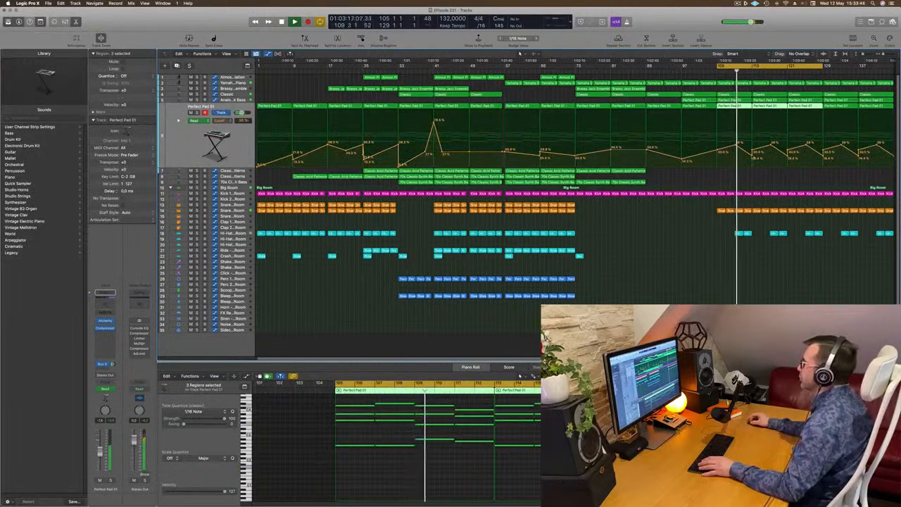
click(752, 157)
drag(756, 156, 753, 133)
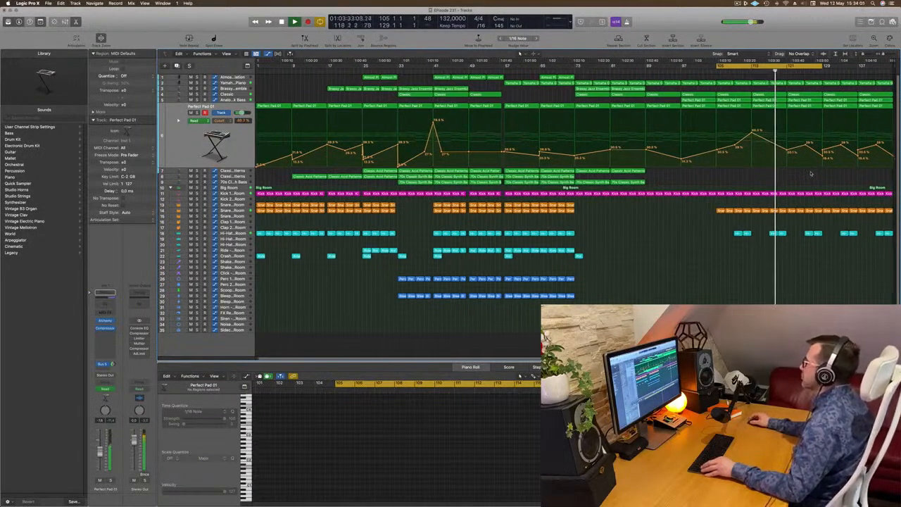
Step: Copy the two 70s Classic Synth Bass regions from bar 65 and a Classic Acid Patterns region from bar 81 to bar 121
scroll(817, 174, up, 5)
scroll(817, 173, down, 5)
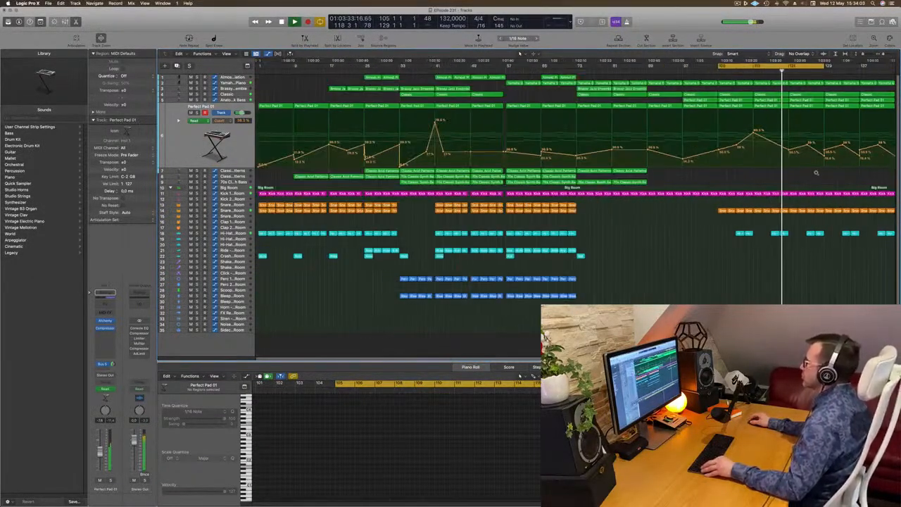
key(space)
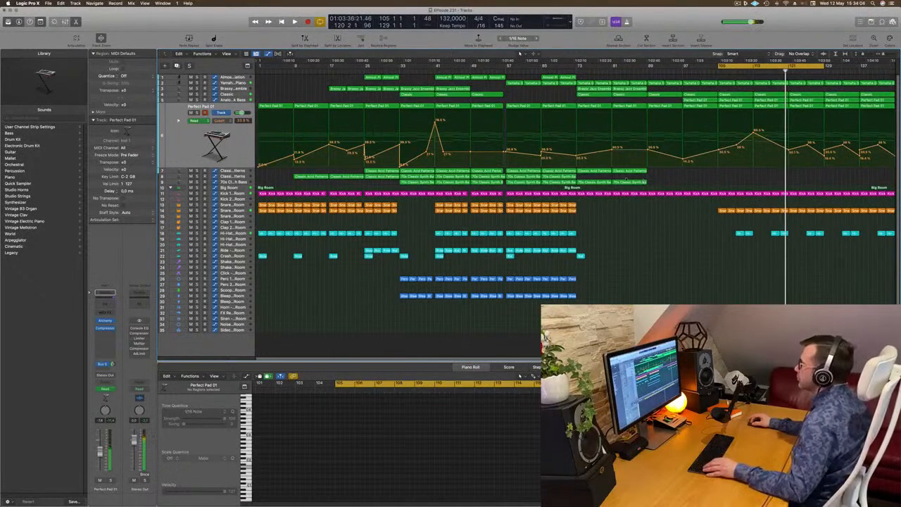
click(561, 176)
shift+click(559, 182)
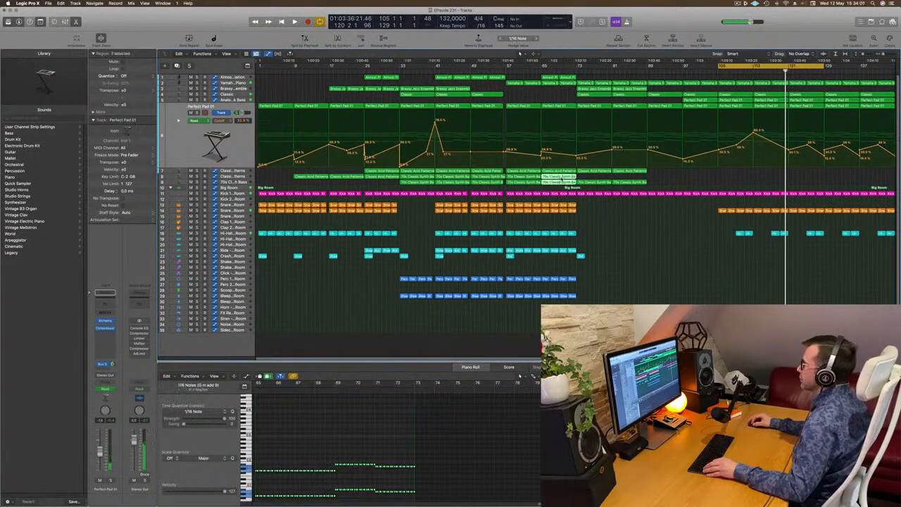
drag(561, 182, 809, 179)
key(space)
click(783, 71)
scroll(755, 161, right, 5)
scroll(749, 170, left, 5)
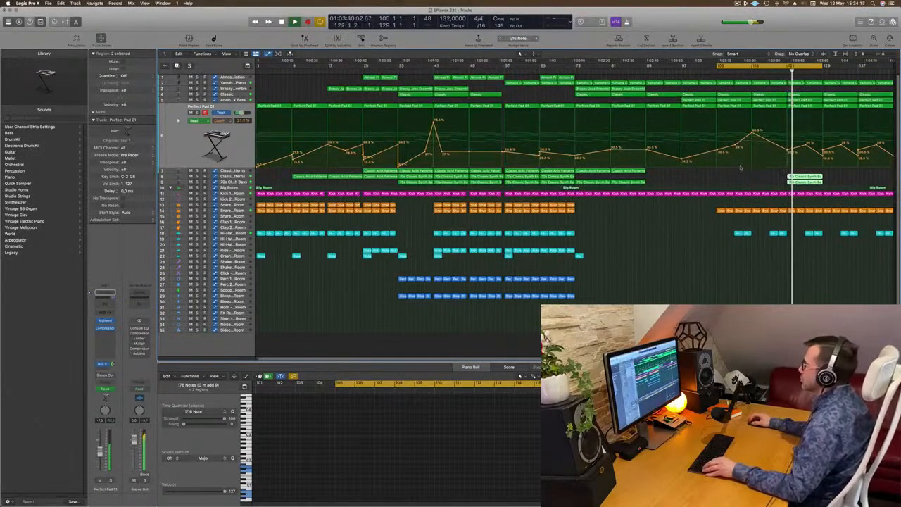
drag(630, 171, 802, 175)
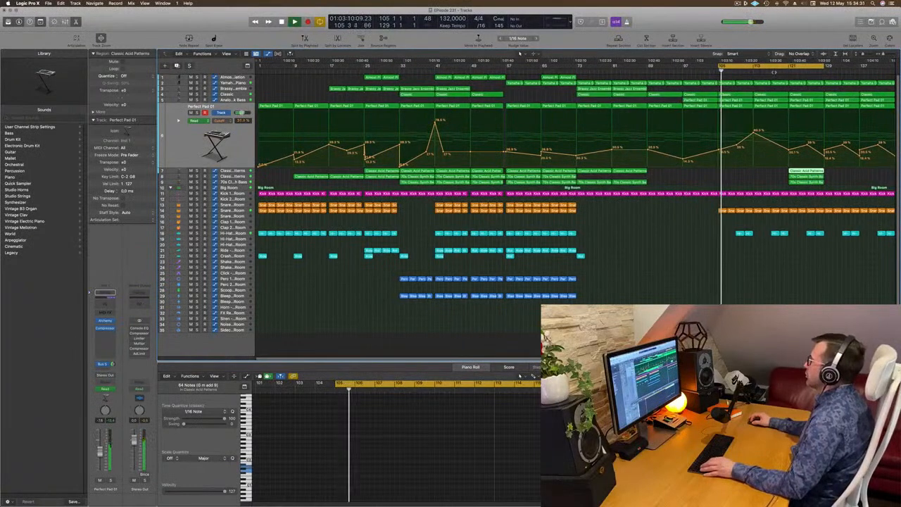
Step: Delete the Yamaha Piano regions between bars 121 and 137
click(843, 95)
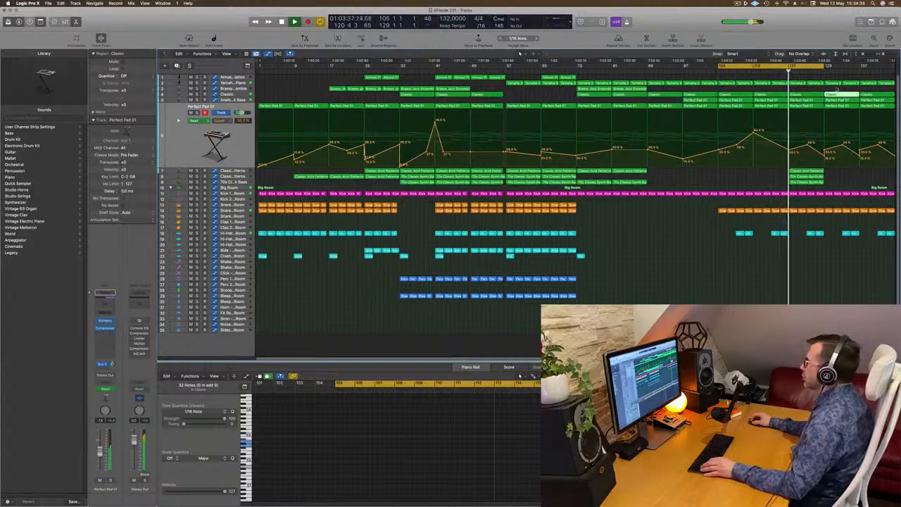
click(841, 84)
shift+click(819, 83)
shift+click(804, 84)
key(Delete)
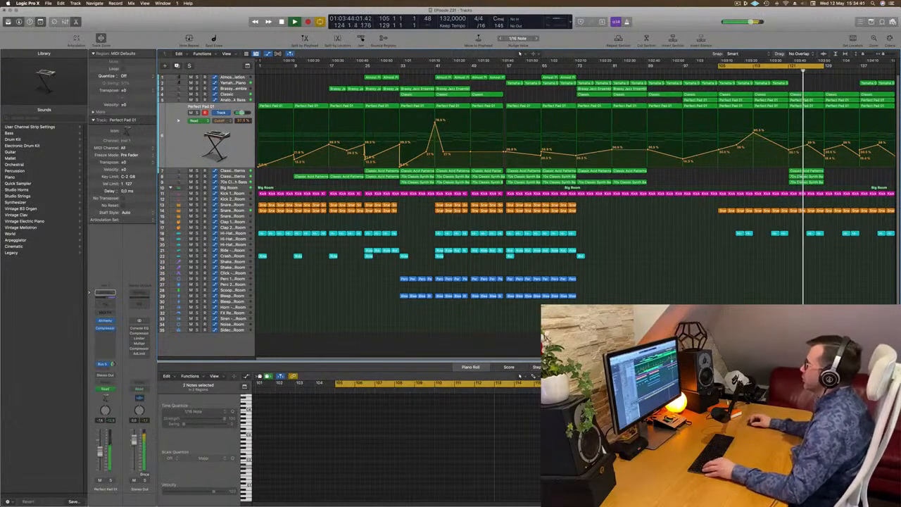
drag(582, 78, 555, 77)
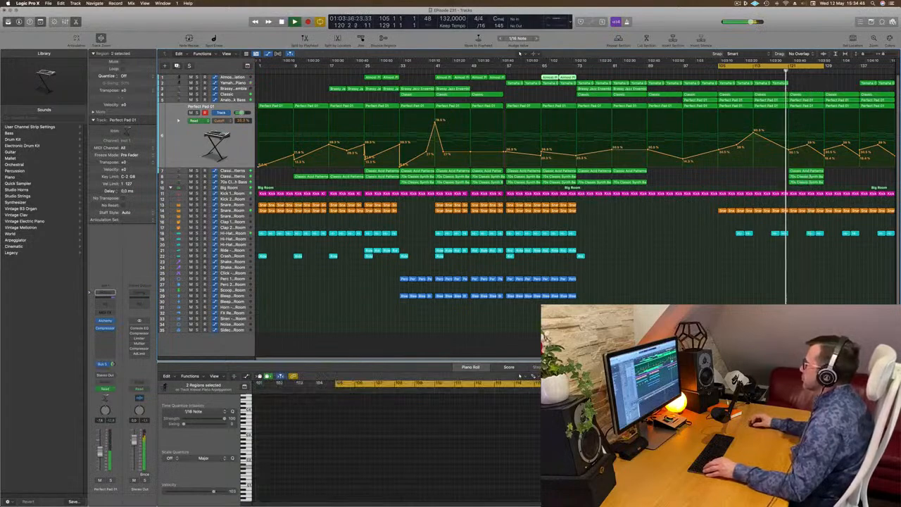
Step: Copy the three synth regions from bar 121 to bar 129, extend the cycle to bar 137 and replay it
click(233, 193)
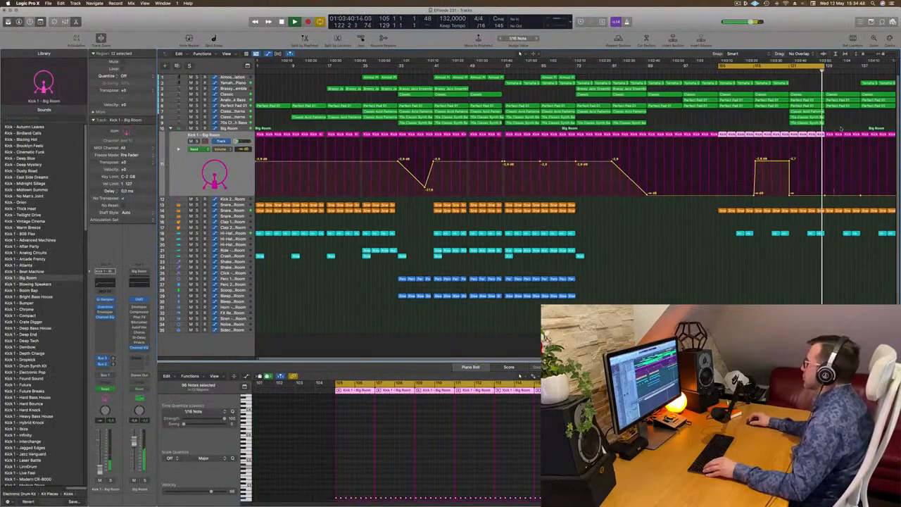
key(super+Right)
key(super+Right)
key(super+Left)
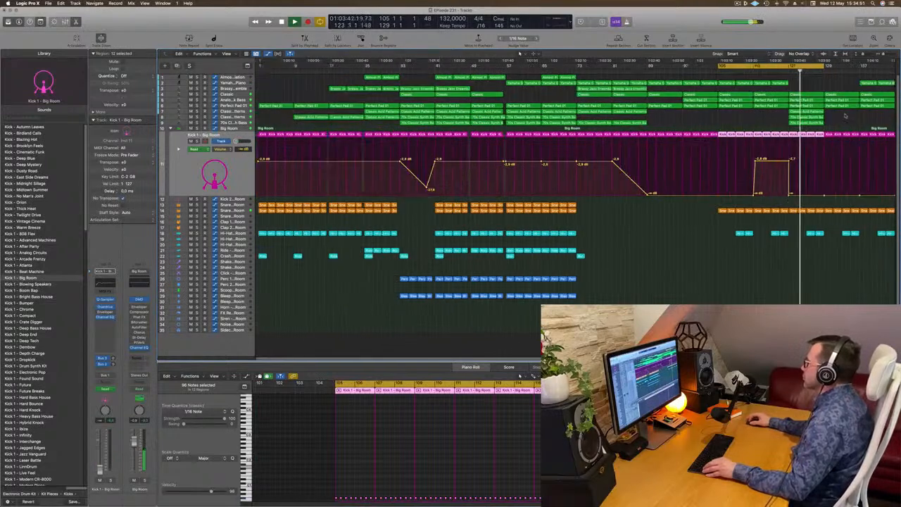
click(824, 117)
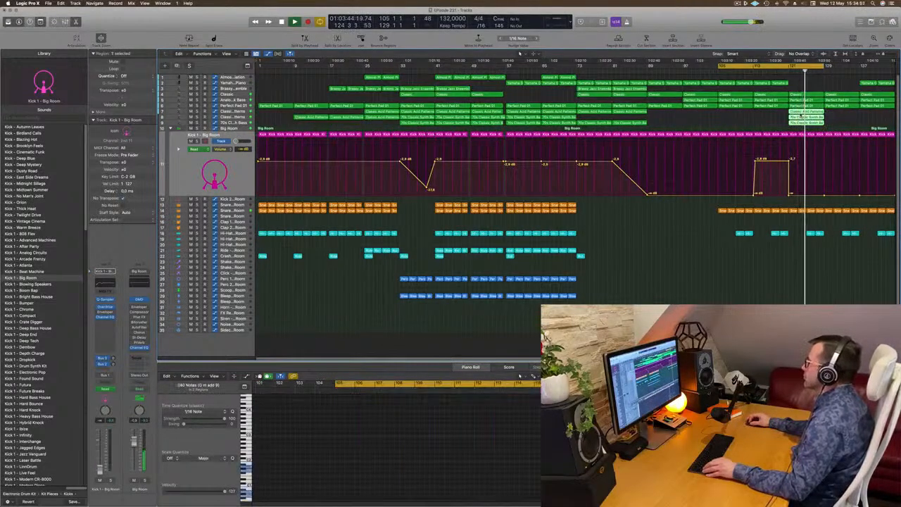
drag(809, 118, 842, 116)
drag(825, 68, 859, 72)
click(800, 80)
key(space)
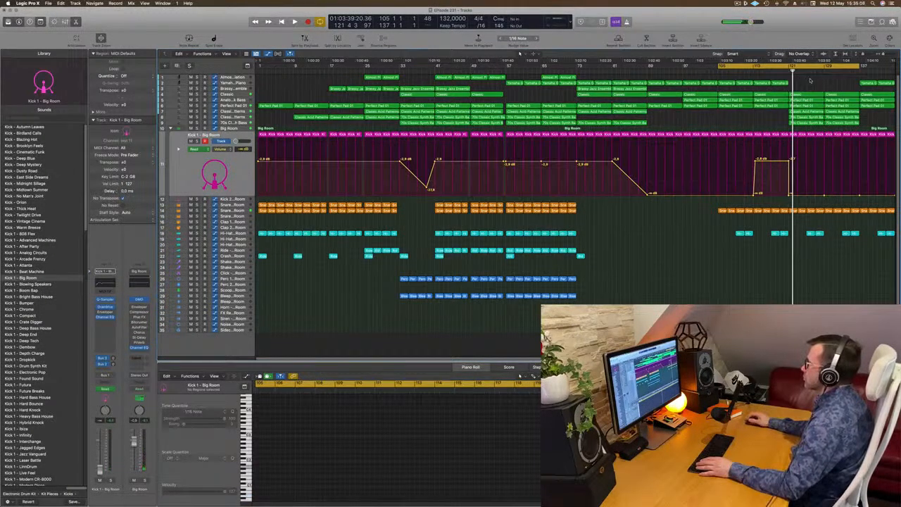
key(space)
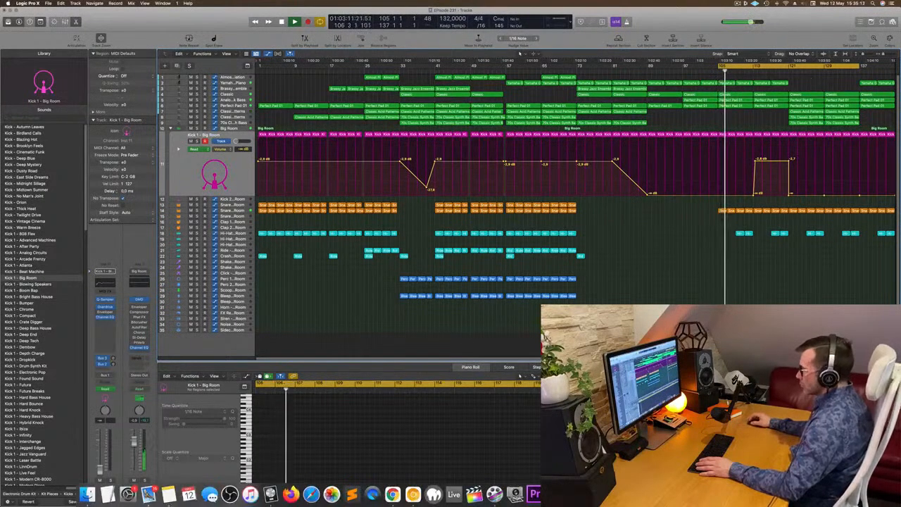
Step: Switch to ScreenFlow and show its recording monitor to check the running screen recording
click(501, 493)
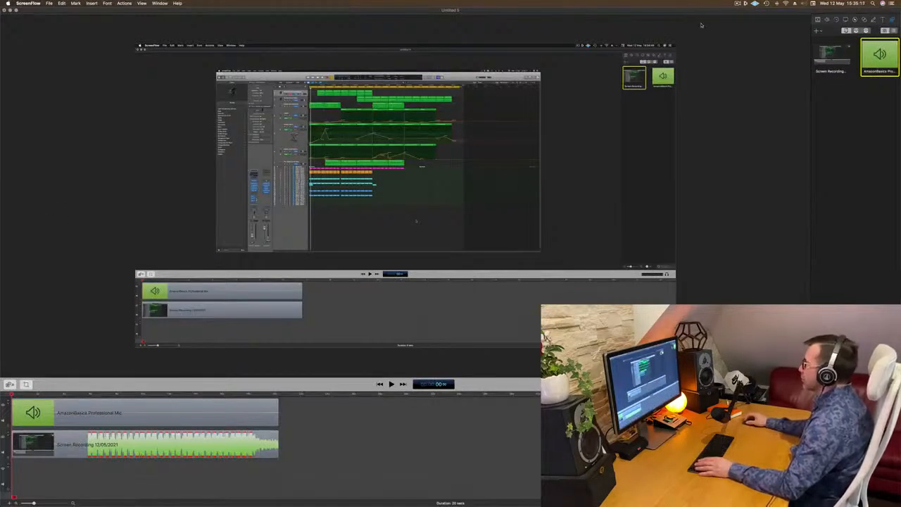
click(738, 3)
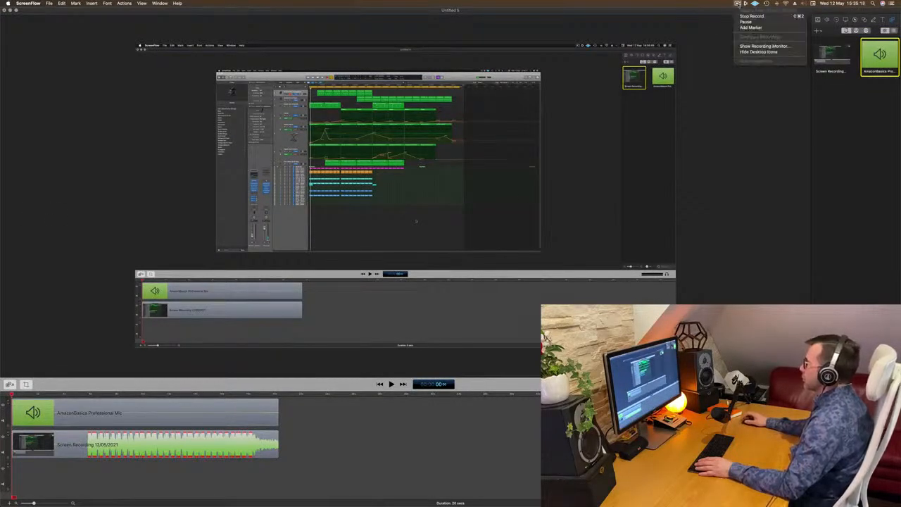
click(764, 46)
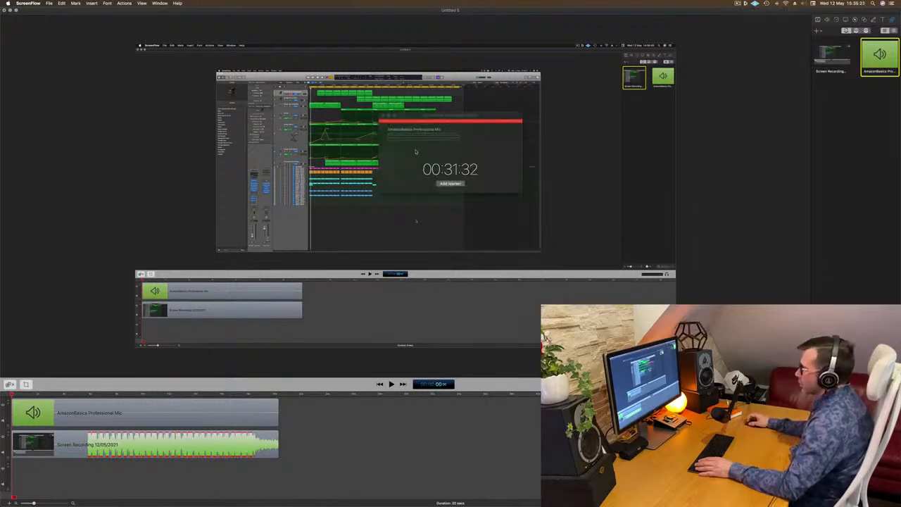
click(644, 156)
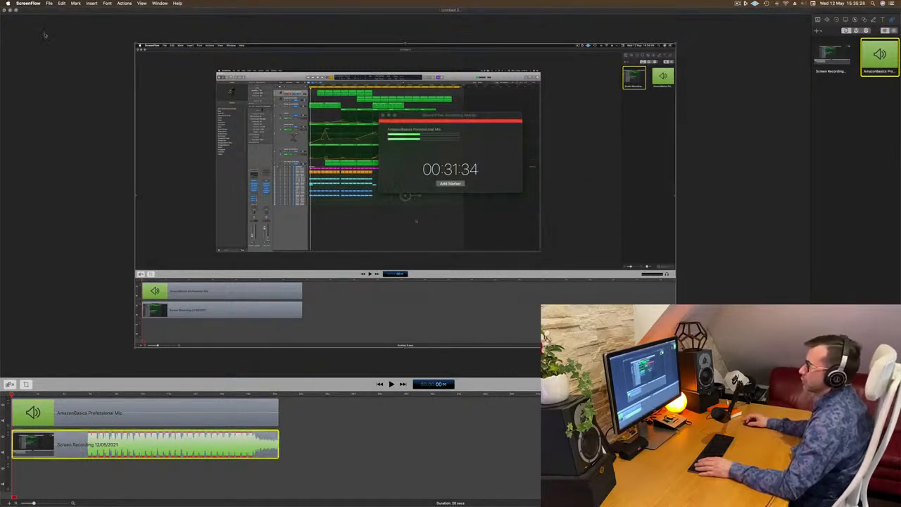
Step: Switch back to Logic Pro X and play the cycled section from bar 105
mouse_move(237, 506)
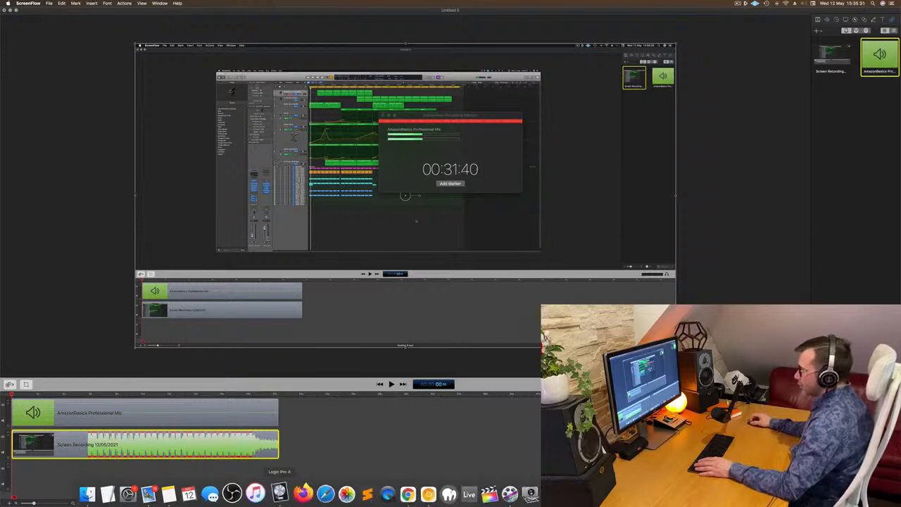
click(277, 495)
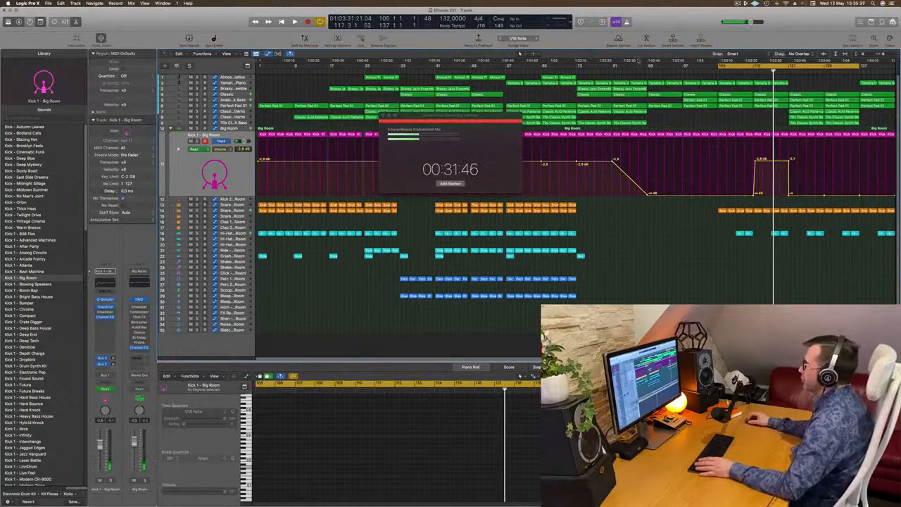
key(space)
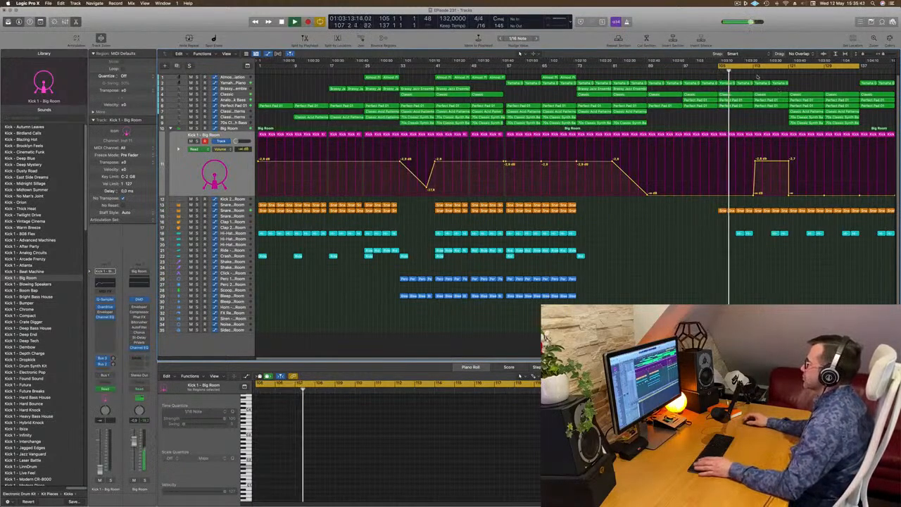
Step: Restart playback of the cycled section and show the floating Performance Meter over the arrangement to monitor the processing load
key(space)
key(space)
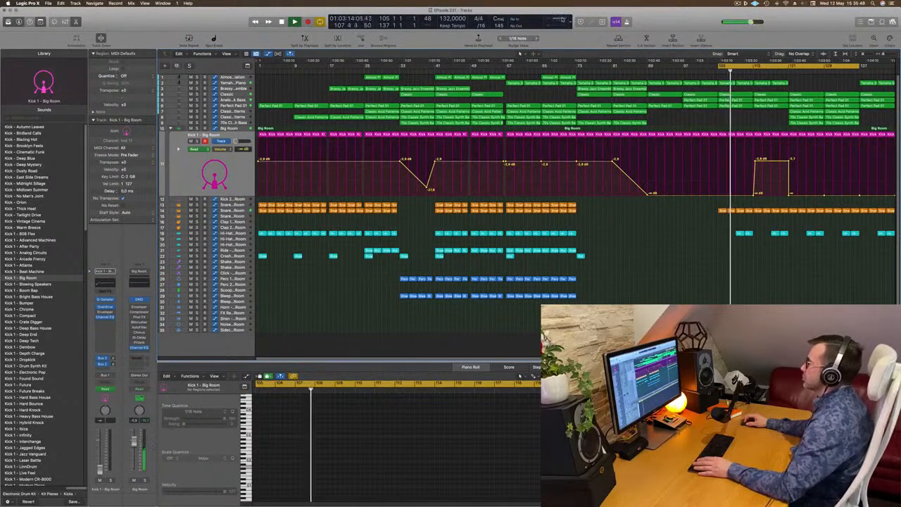
click(567, 21)
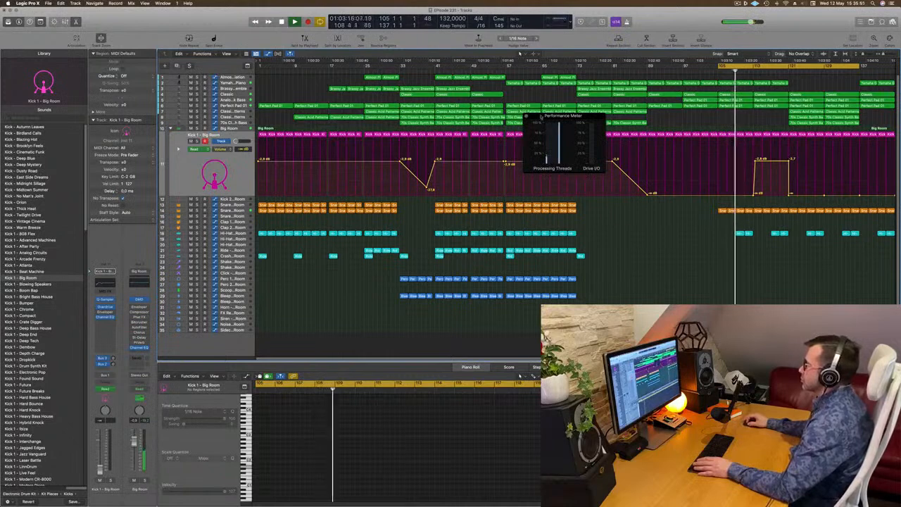
drag(541, 116, 516, 138)
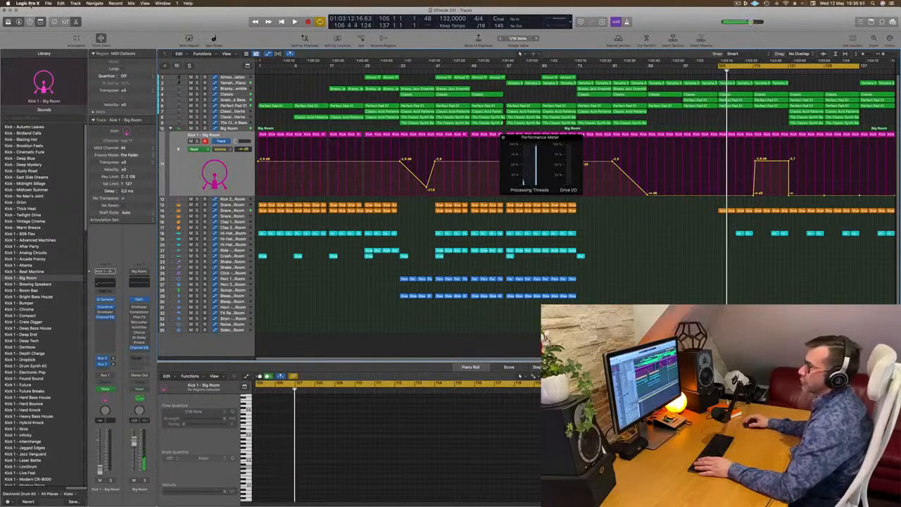
Step: Set the processing threads to Automatic in the audio device preferences and apply the change
click(27, 2)
mouse_move(43, 20)
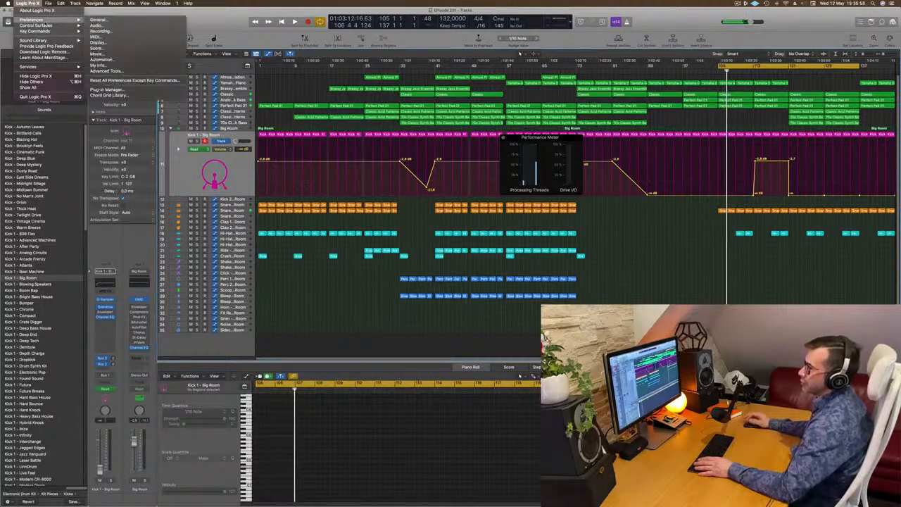
click(94, 25)
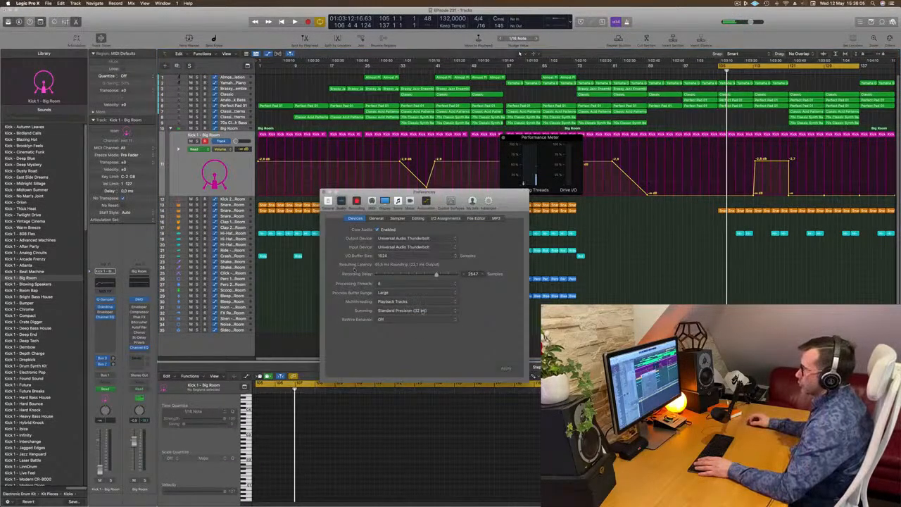
click(406, 283)
click(410, 279)
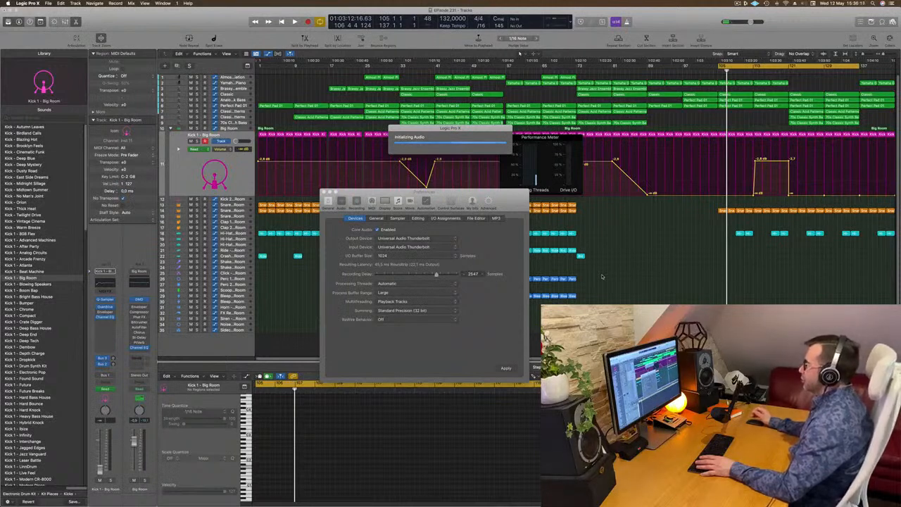
Step: Replay the cycled section from bar 105 to check the processing load, and close the preferences
click(617, 267)
key(space)
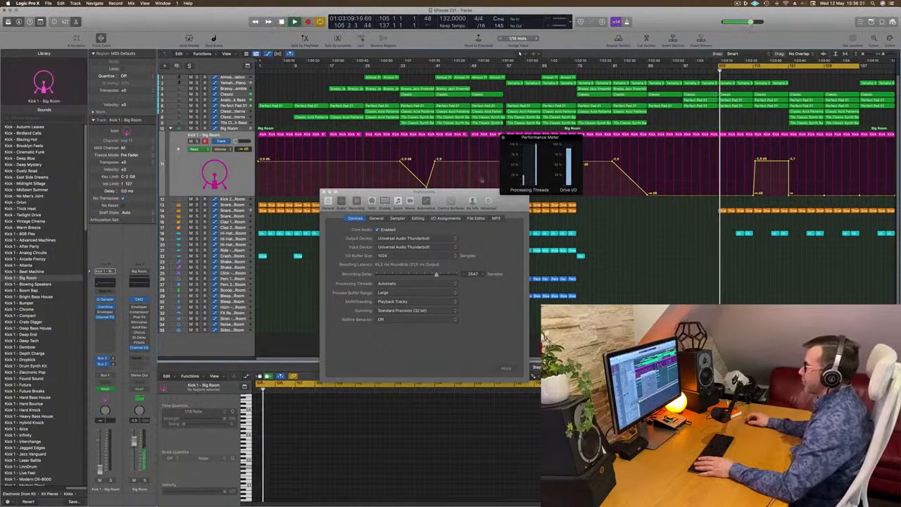
click(300, 202)
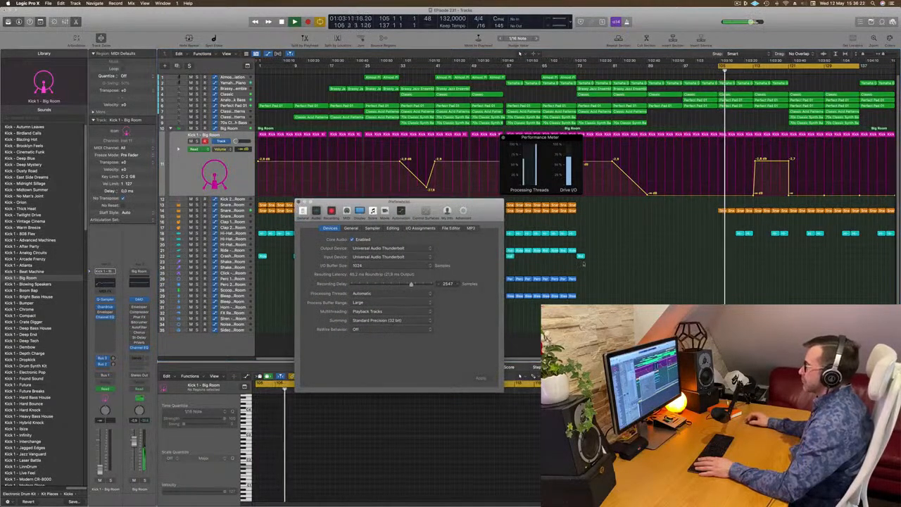
key(super+w)
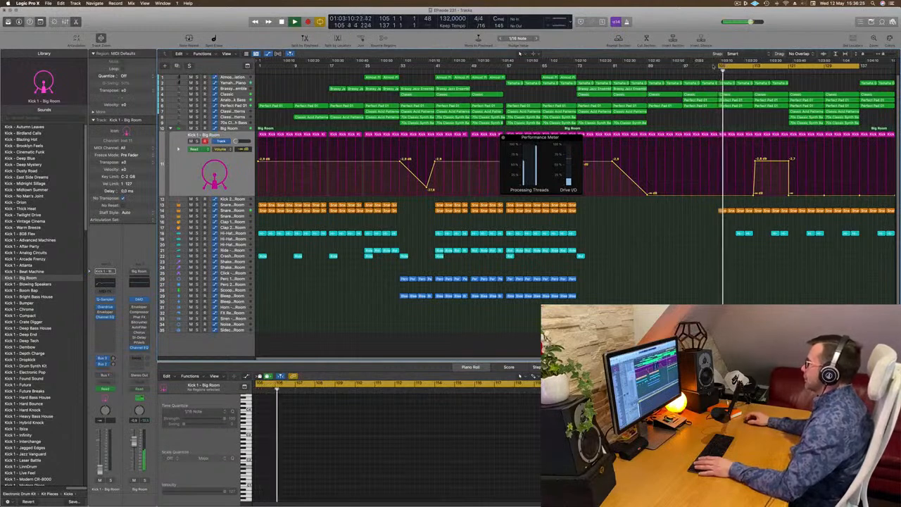
Step: Move the cycle's start to bar 121, keeping its end at bar 137, and play the shortened section
drag(720, 67, 789, 67)
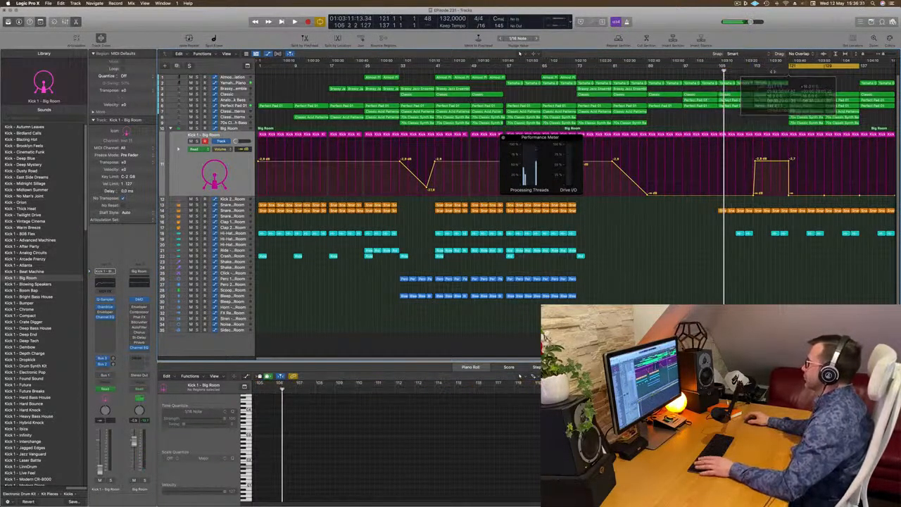
key(space)
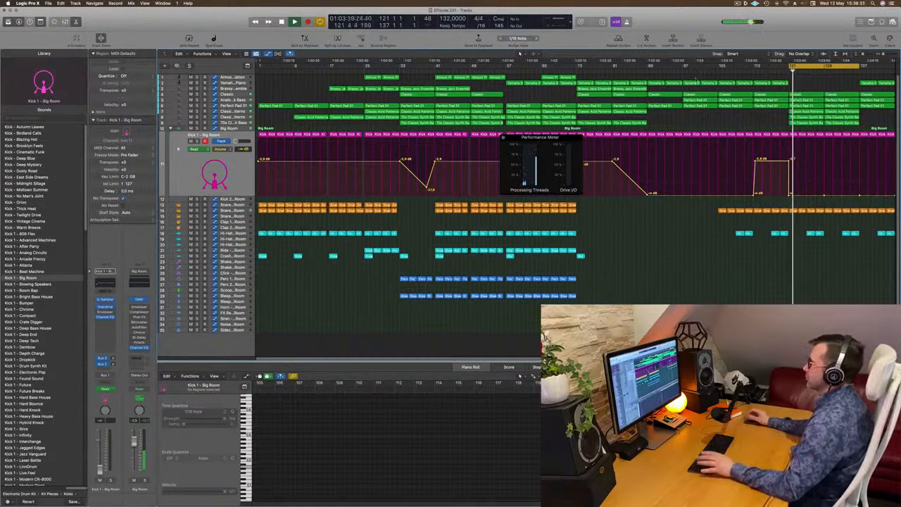